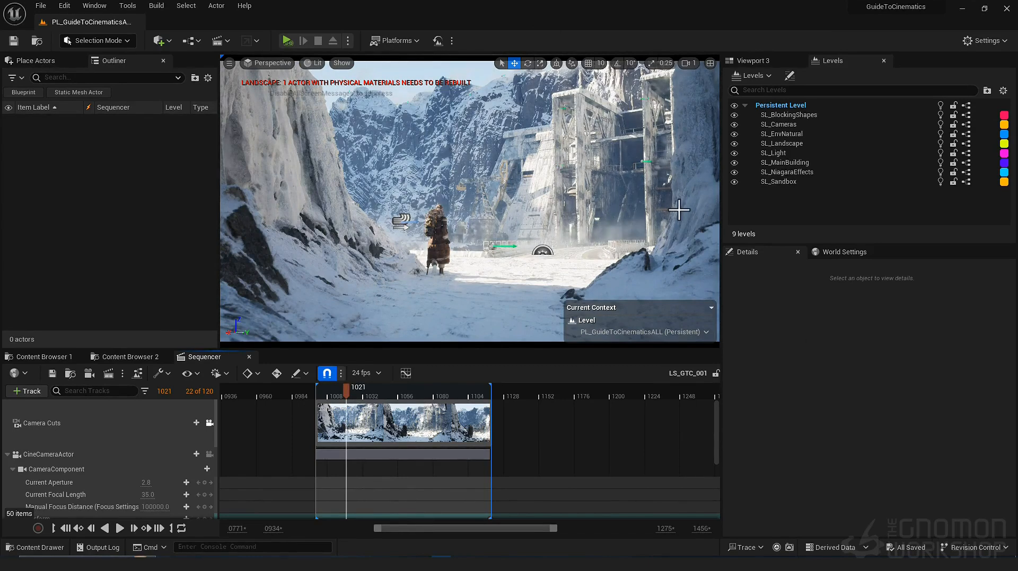
# - Move the playhead to frame 1093, make SL_Light the current level, and select its ExponentialHeightFog actor
pyautogui.click(452, 395)
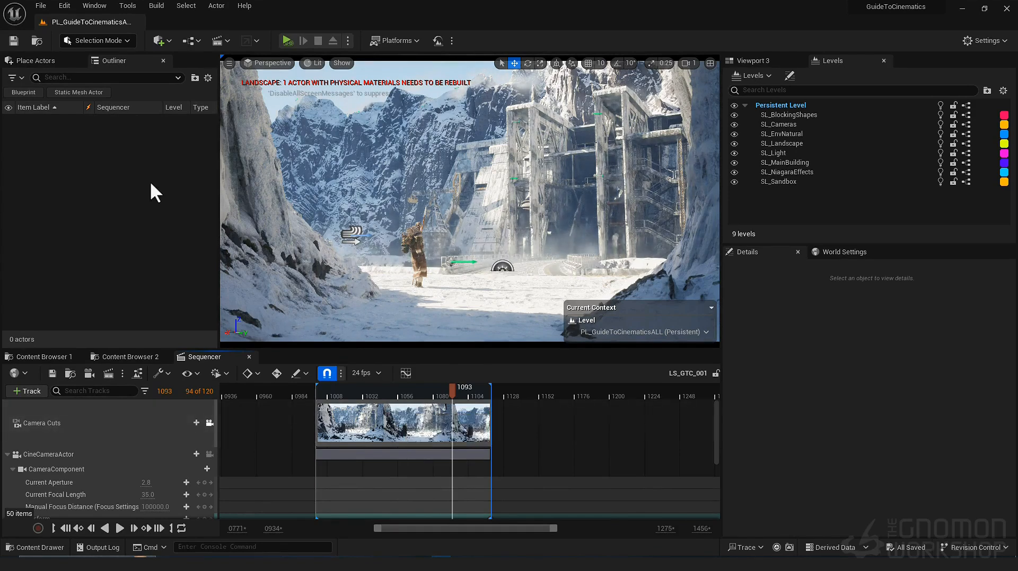
pyautogui.click(502, 266)
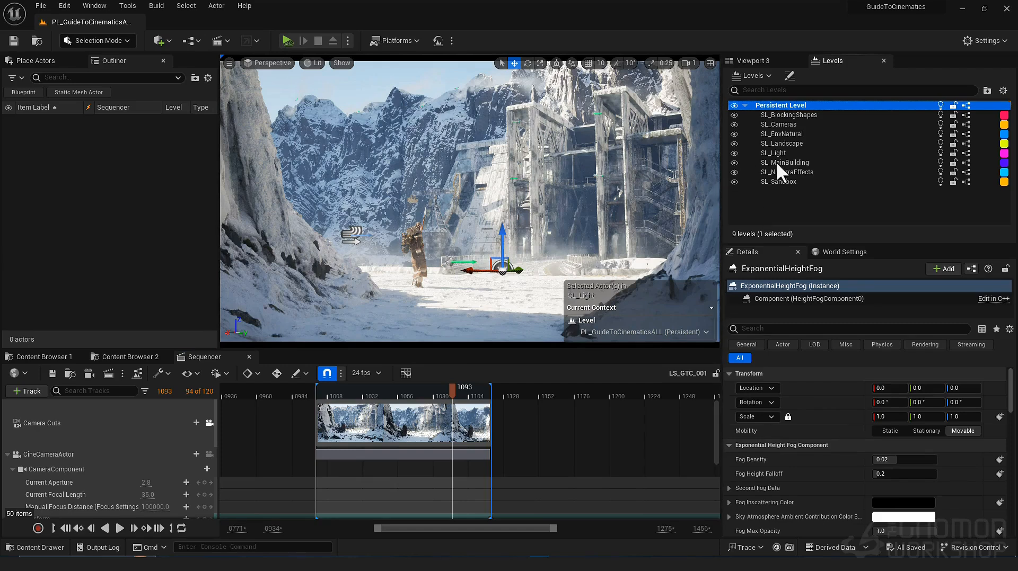
pyautogui.doubleClick(787, 152)
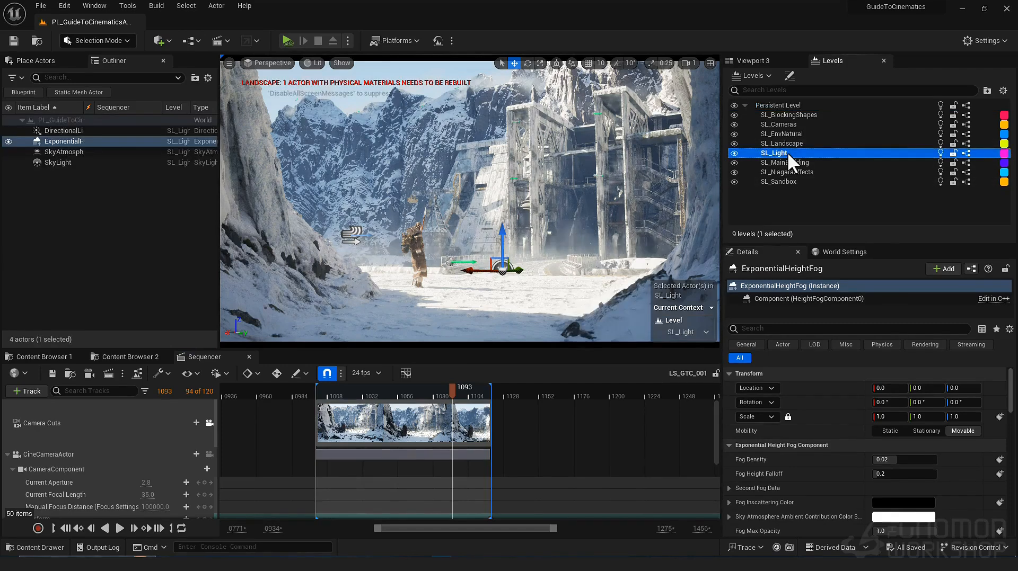
pyautogui.click(80, 215)
pyautogui.click(53, 141)
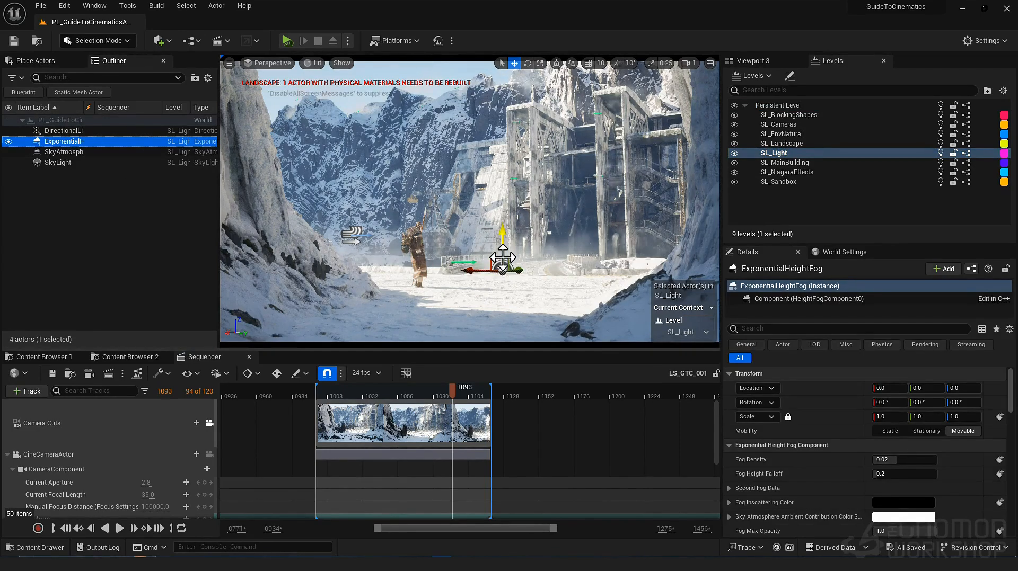
# - Try raising the ExponentialHeightFog actor, undo the first move, and raise it again to a Z location of about 3054.5
pyautogui.moveTo(502, 240); pyautogui.dragTo(496, 237)
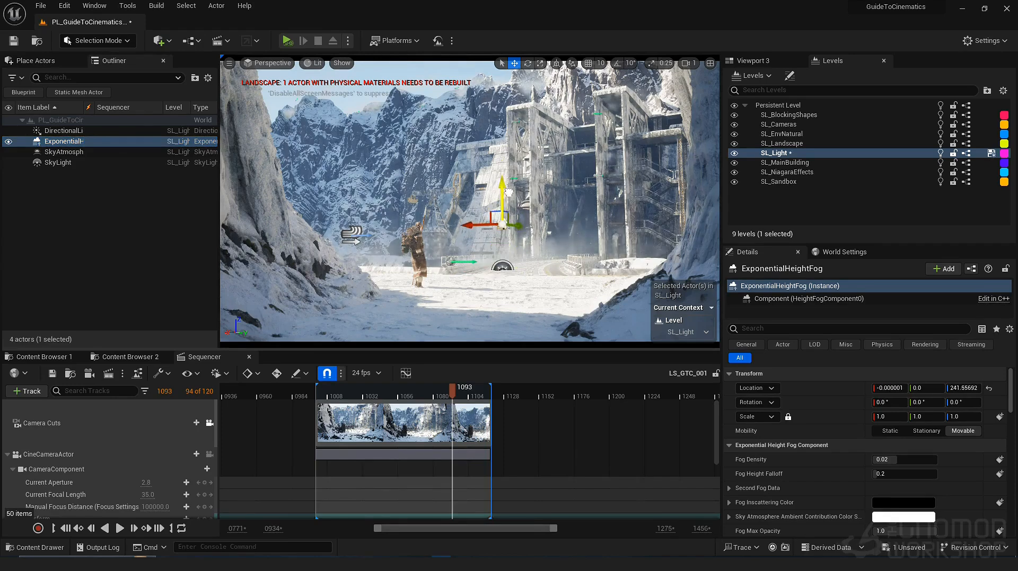
pyautogui.hotkey('ctrl', 'z')
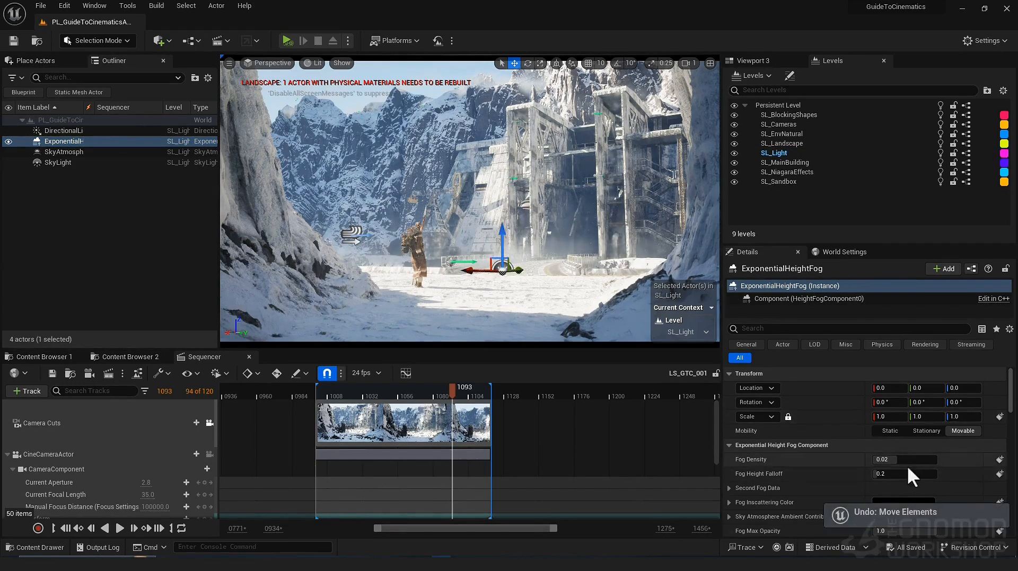
pyautogui.moveTo(893, 460); pyautogui.dragTo(919, 461)
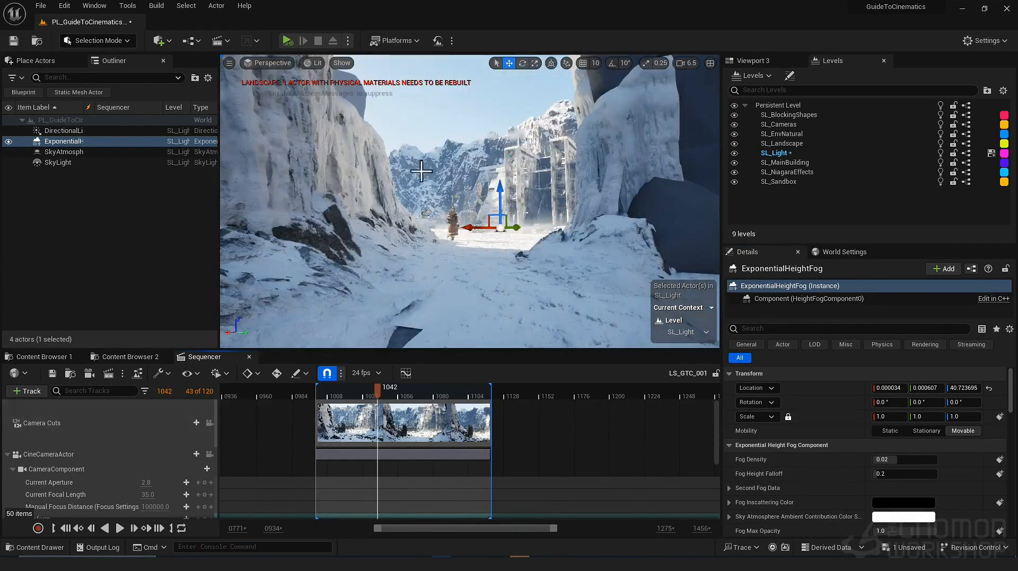
pyautogui.moveTo(421, 171); pyautogui.dragTo(510, 166, button='right')
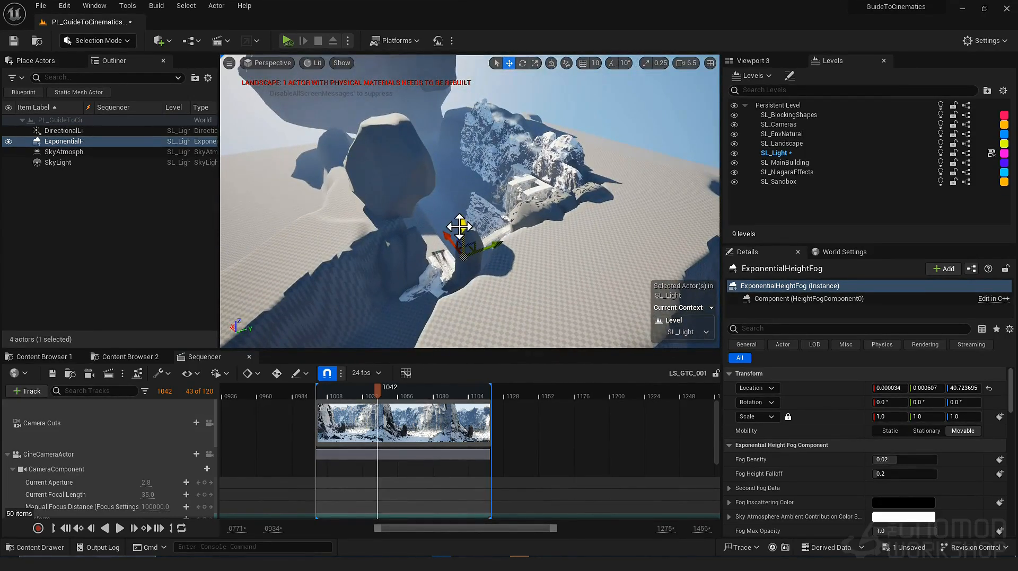
pyautogui.click(113, 142)
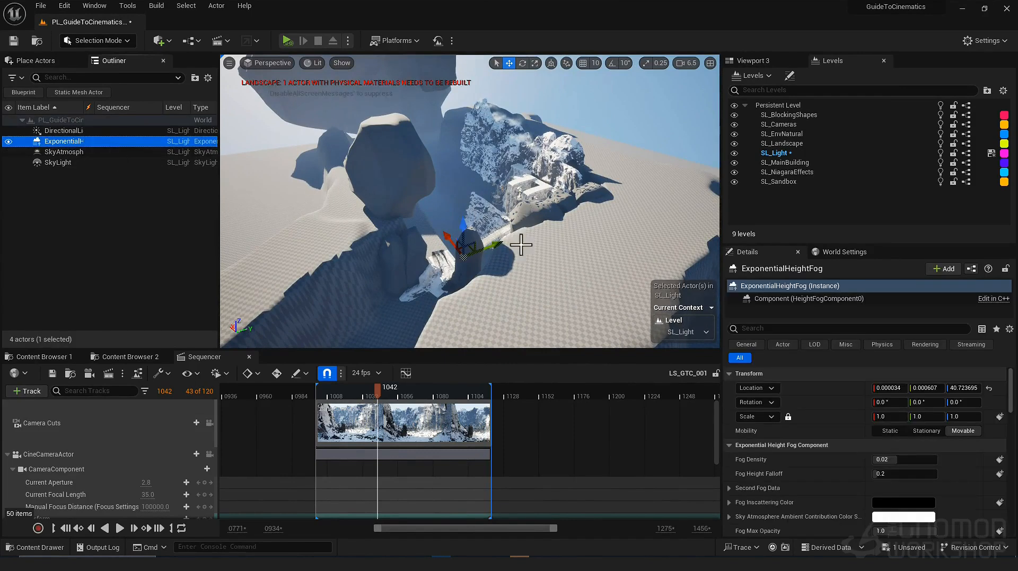
pyautogui.moveTo(477, 226); pyautogui.dragTo(503, 151)
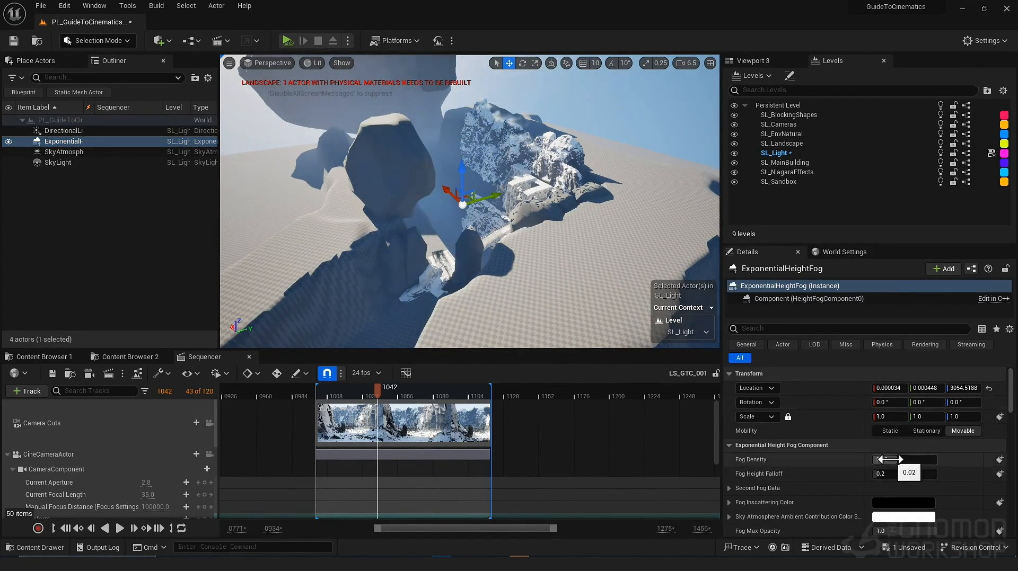
# - Try a fog density and height falloff of 2.0 each, with the fog actor lowered to about Z 607.5
pyautogui.moveTo(889, 459); pyautogui.dragTo(972, 477)
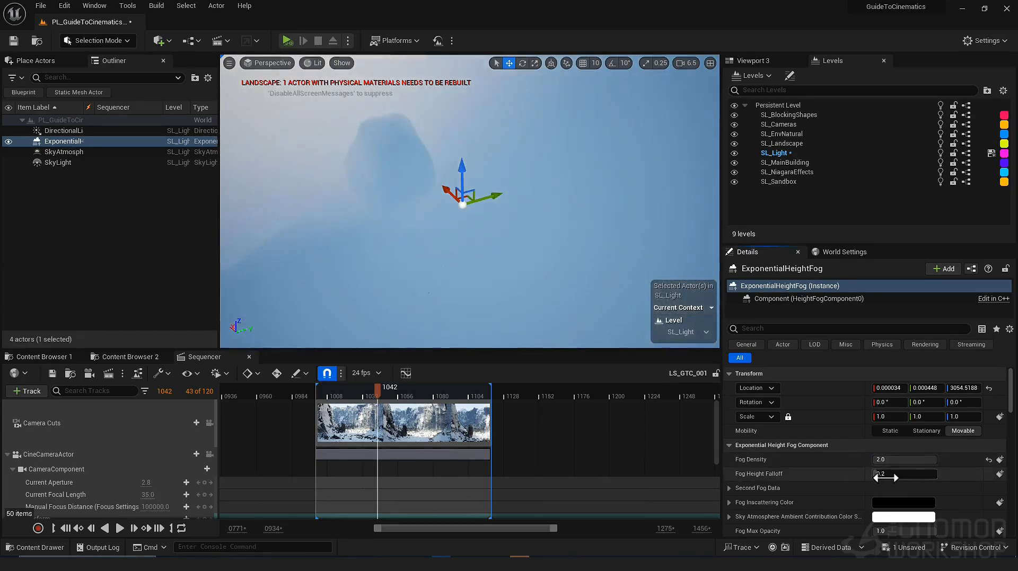
pyautogui.moveTo(886, 478); pyautogui.dragTo(936, 478)
pyautogui.moveTo(482, 257); pyautogui.dragTo(483, 198, button='right')
pyautogui.moveTo(463, 237); pyautogui.dragTo(435, 297)
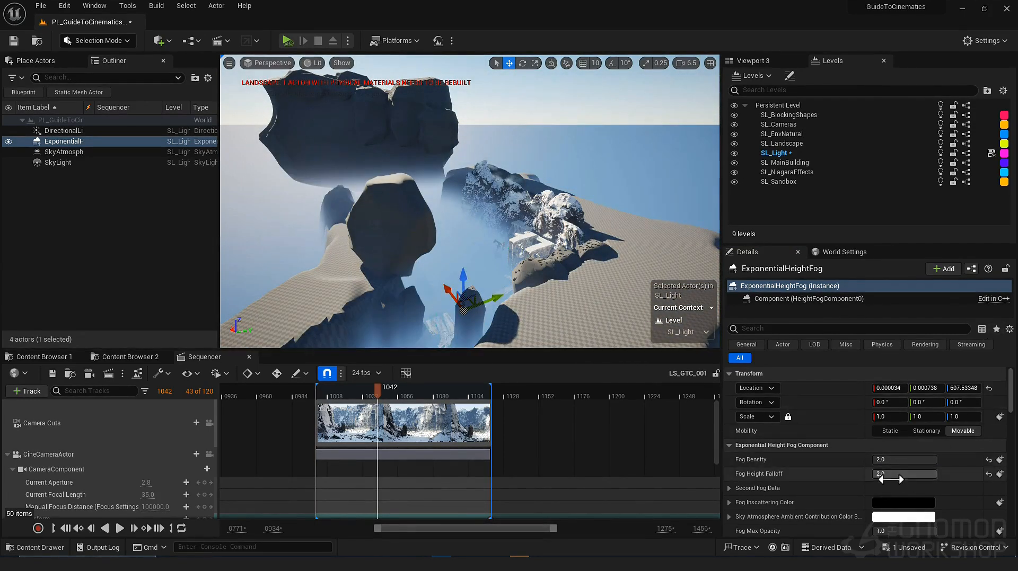
# - Try a thinner fog density of 0.05 while viewing the terrain from above
pyautogui.moveTo(917, 465); pyautogui.dragTo(872, 474)
pyautogui.moveTo(583, 212); pyautogui.dragTo(525, 228, button='right')
pyautogui.scroll(1, 554, 239)
pyautogui.moveTo(901, 459); pyautogui.dragTo(936, 473)
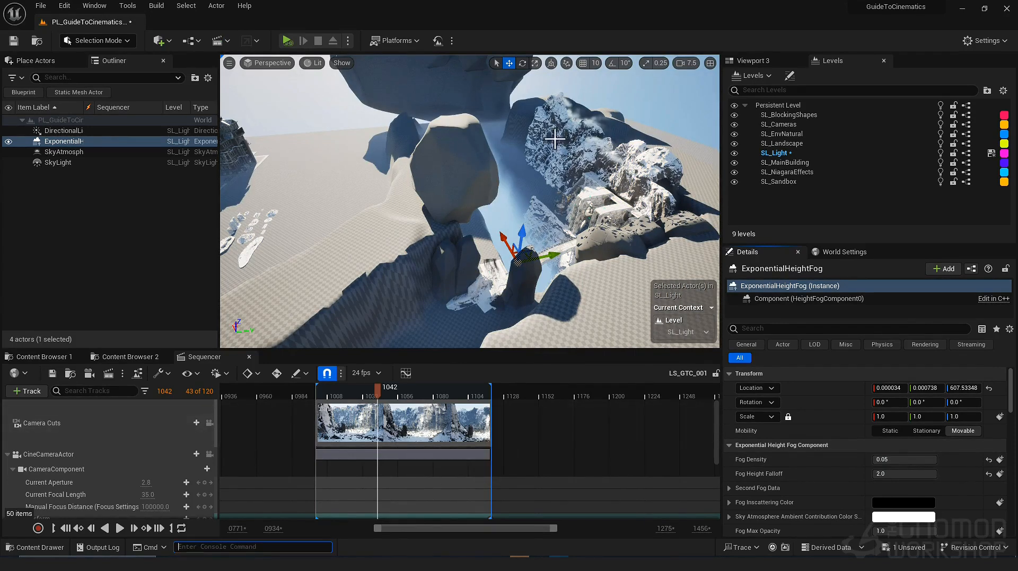
# - Reset the height fog's density, height falloff and location to their defaults, and return to the shot camera view
pyautogui.click(988, 459)
pyautogui.click(989, 473)
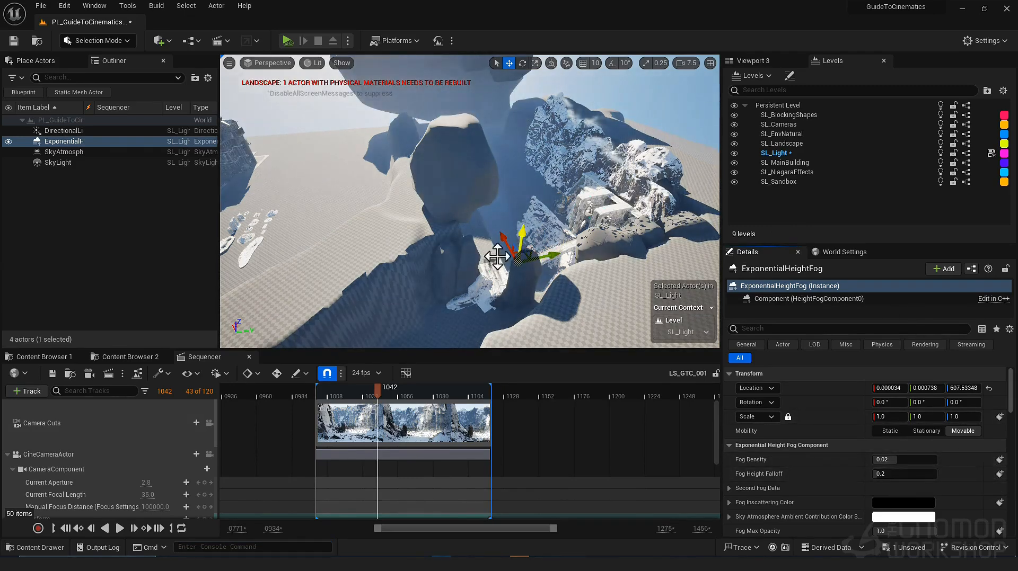
pyautogui.click(989, 388)
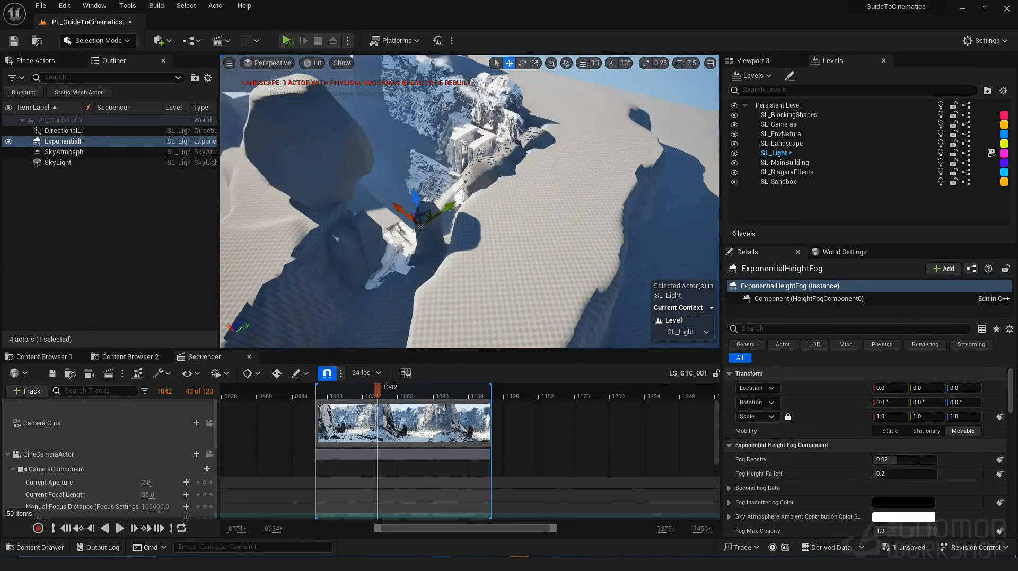
pyautogui.hotkey('shift', 'c')
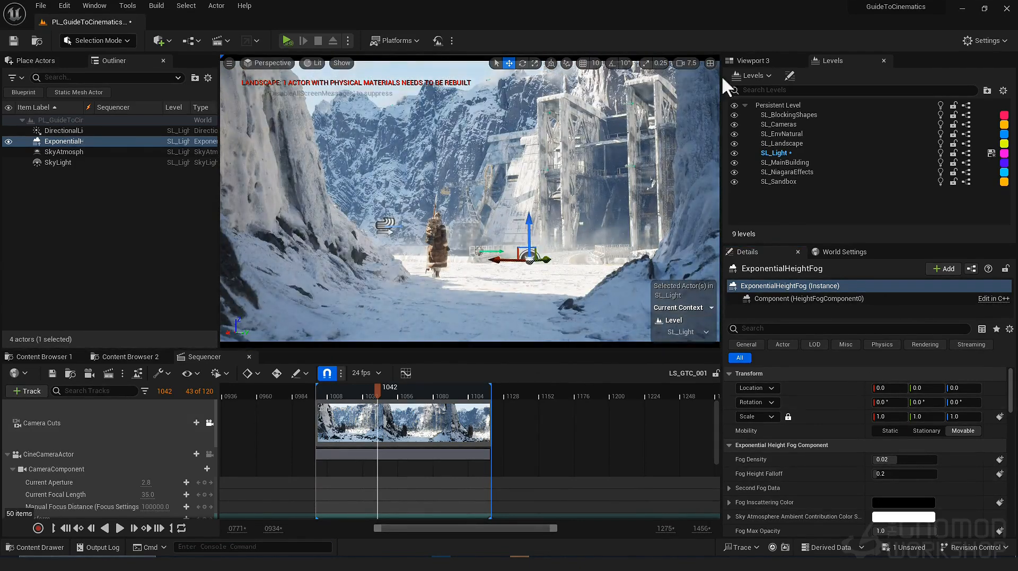
# - Hide the SL_NiagaraEffects level
pyautogui.click(769, 172)
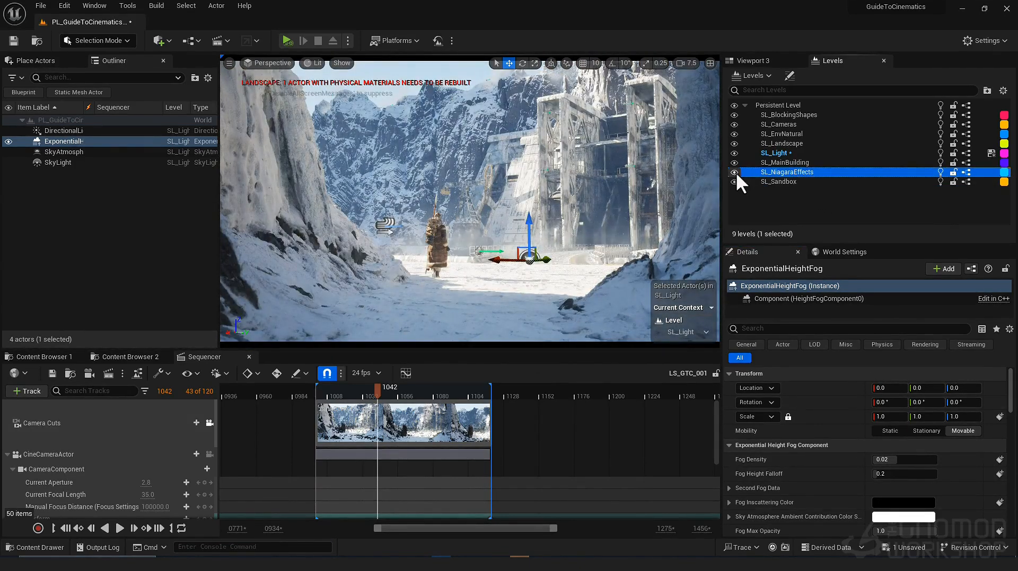
pyautogui.click(735, 172)
pyautogui.click(815, 201)
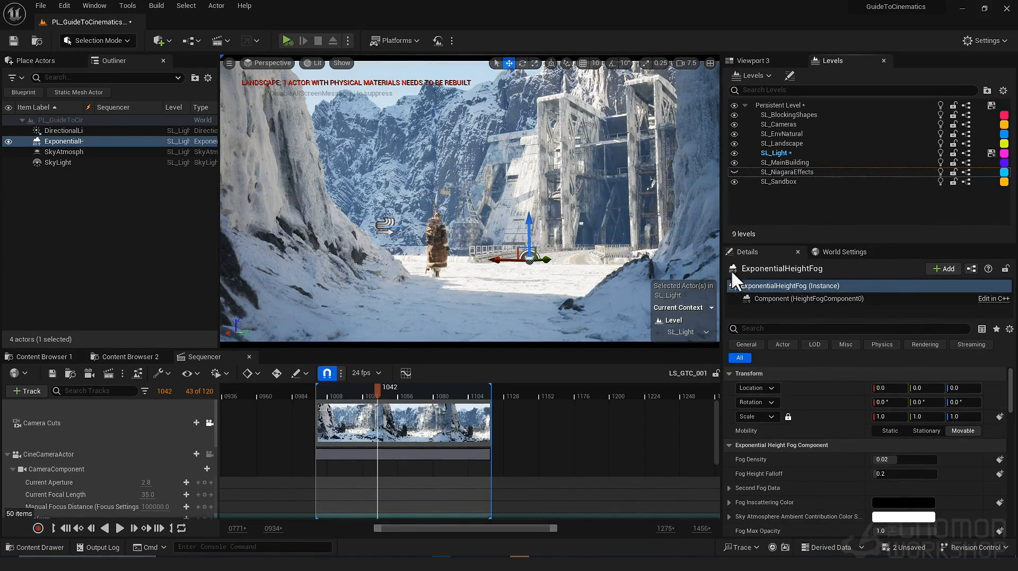
# - Enable Volumetric Fog on the ExponentialHeightFog actor
pyautogui.scroll(-3, 793, 468)
pyautogui.scroll(-10, 791, 466)
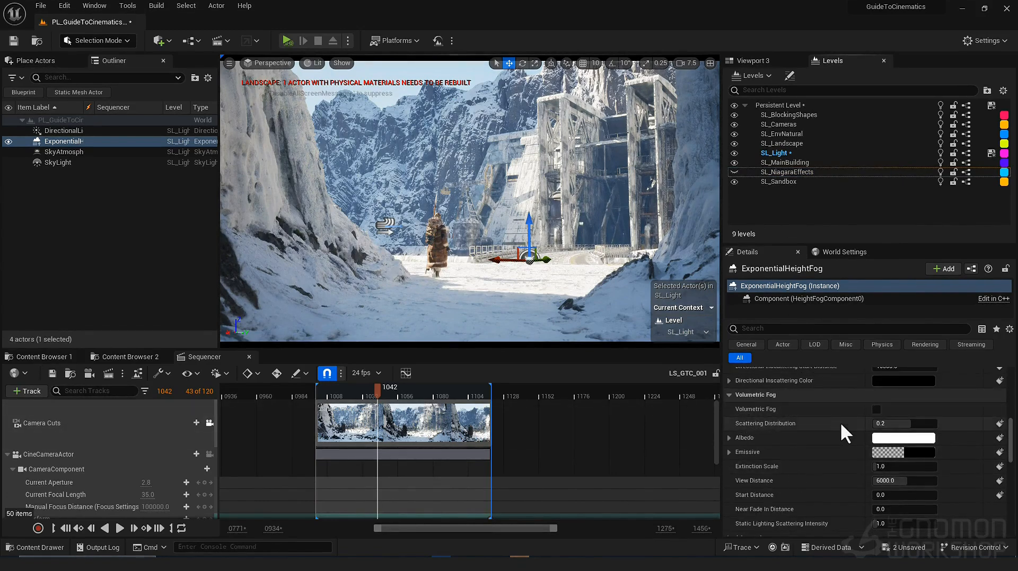
pyautogui.click(874, 407)
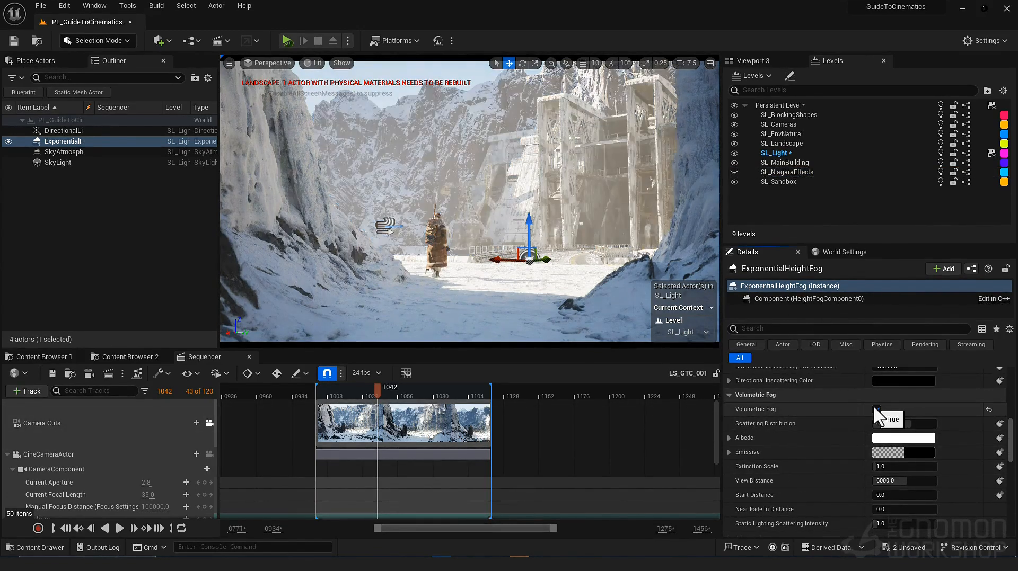
# - Examine the volumetric fog from outside the shot camera, from the overall terrain to the backlit rocks facing the sun
pyautogui.click(582, 220)
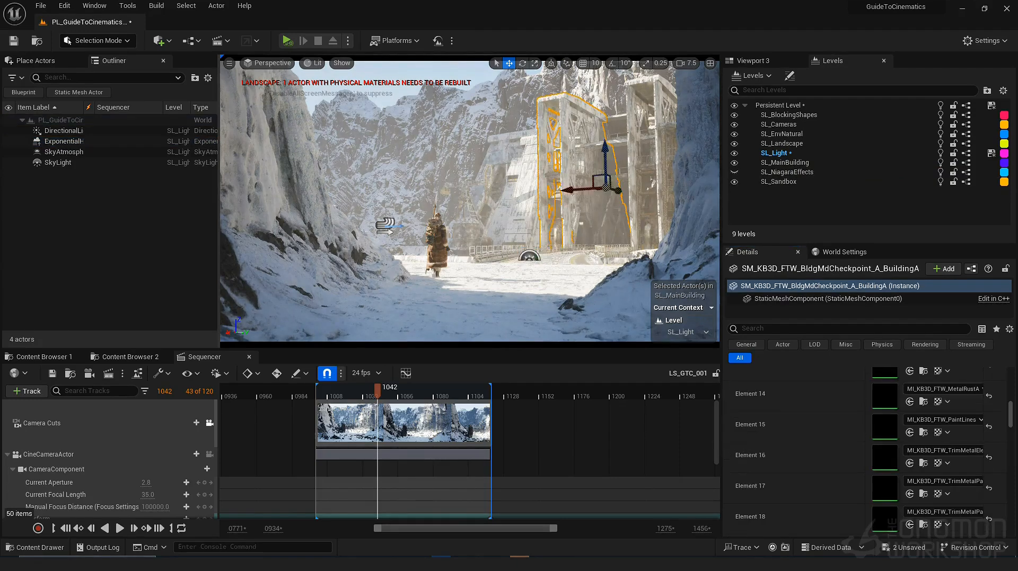
pyautogui.press('f')
pyautogui.moveTo(582, 221); pyautogui.dragTo(482, 242, button='right')
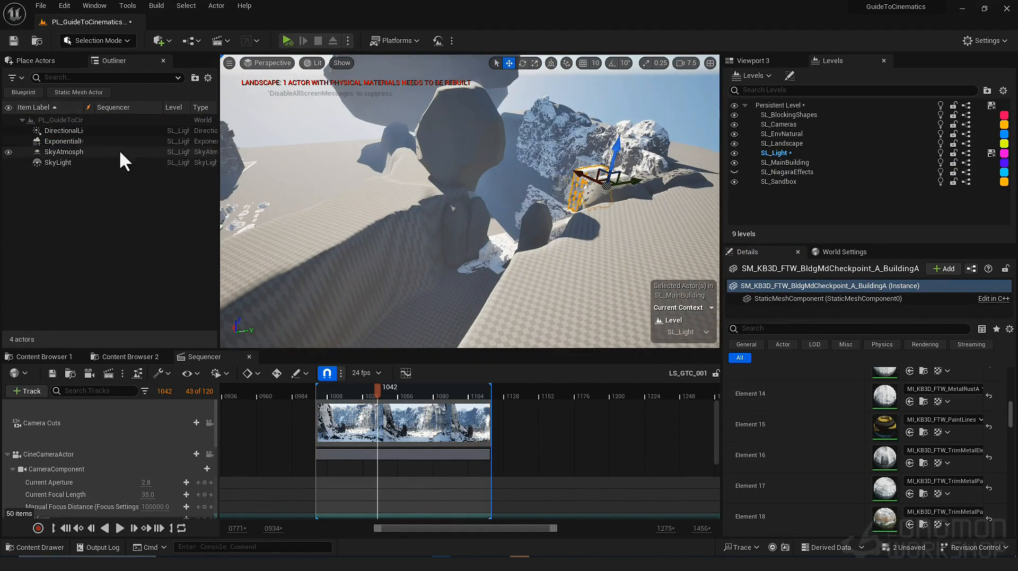
pyautogui.click(101, 130)
pyautogui.press('Escape')
pyautogui.press('w')
pyautogui.moveTo(459, 187); pyautogui.dragTo(490, 195, button='right')
pyautogui.scroll(-3, 459, 187)
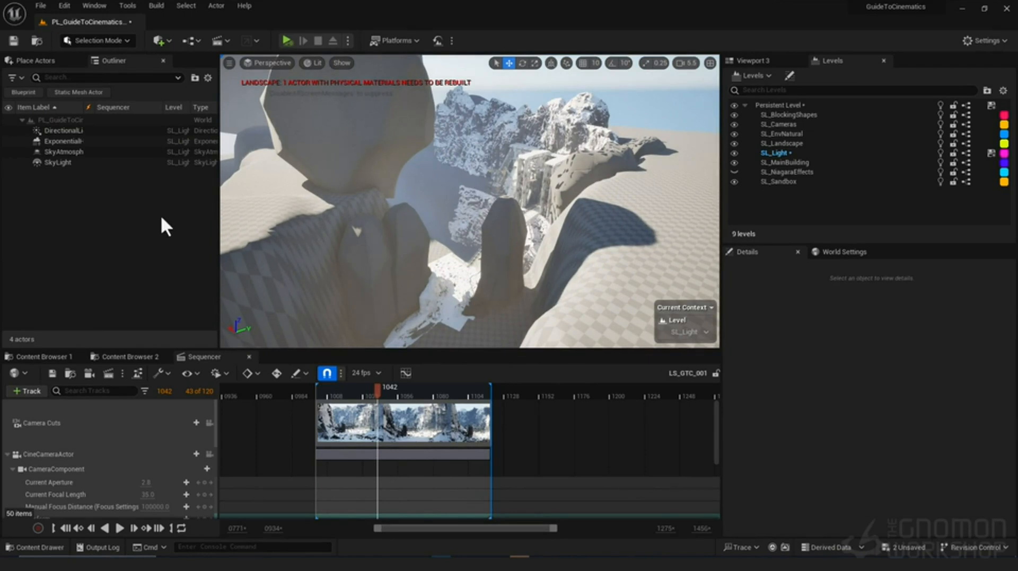
pyautogui.moveTo(535, 216); pyautogui.dragTo(461, 178, button='right')
pyautogui.press('w')
pyautogui.scroll(-4, 467, 204)
pyautogui.press('w')
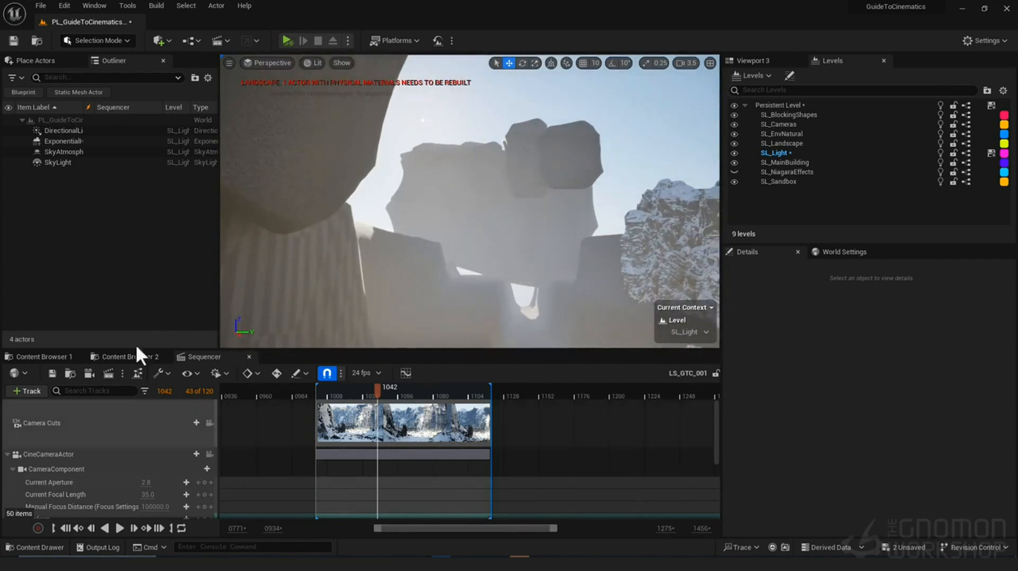
# - Set the ExponentialHeightFog's volumetric Extinction Scale to 10.0
pyautogui.click(63, 141)
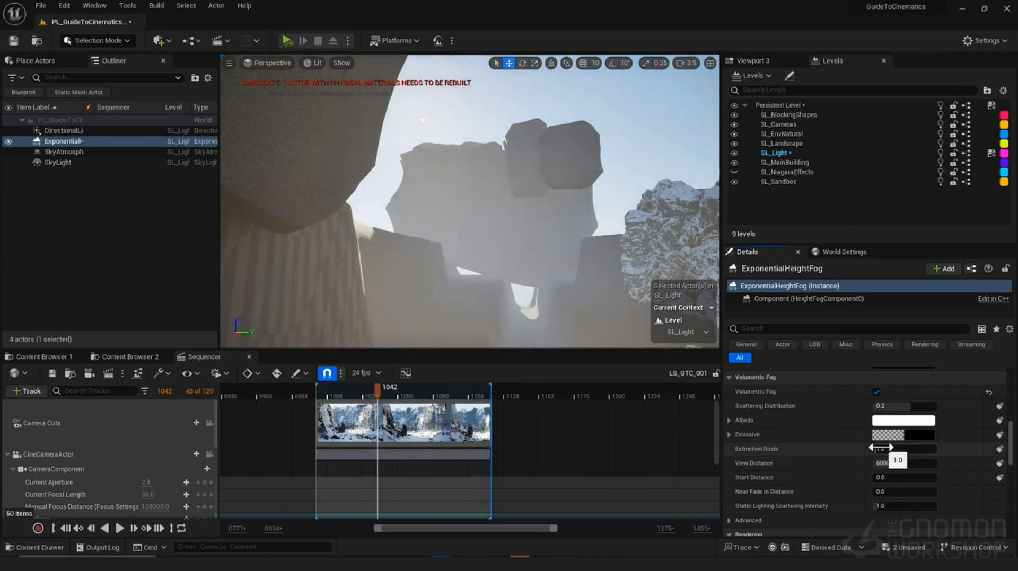
pyautogui.moveTo(881, 451); pyautogui.dragTo(922, 451)
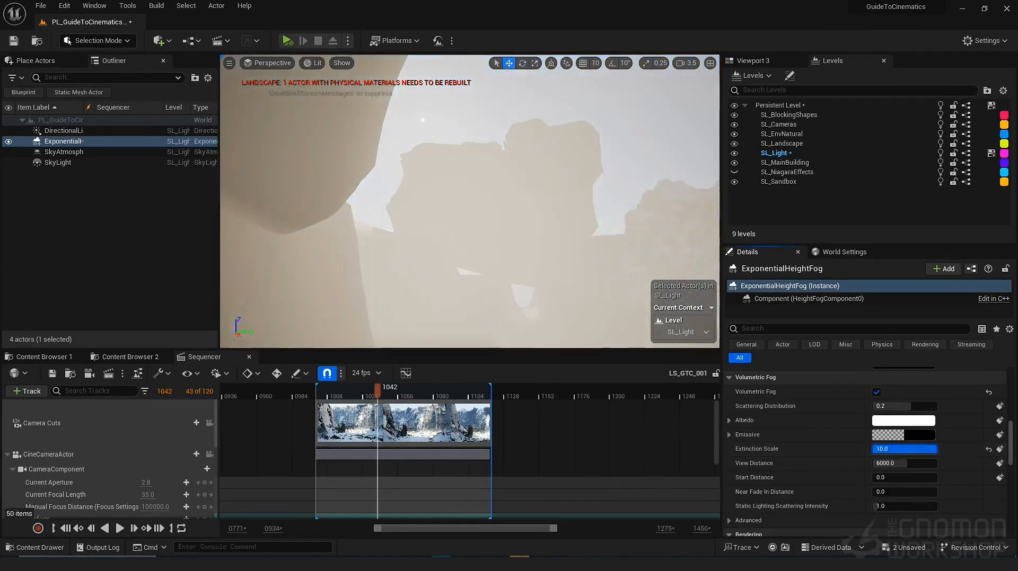
pyautogui.click(81, 181)
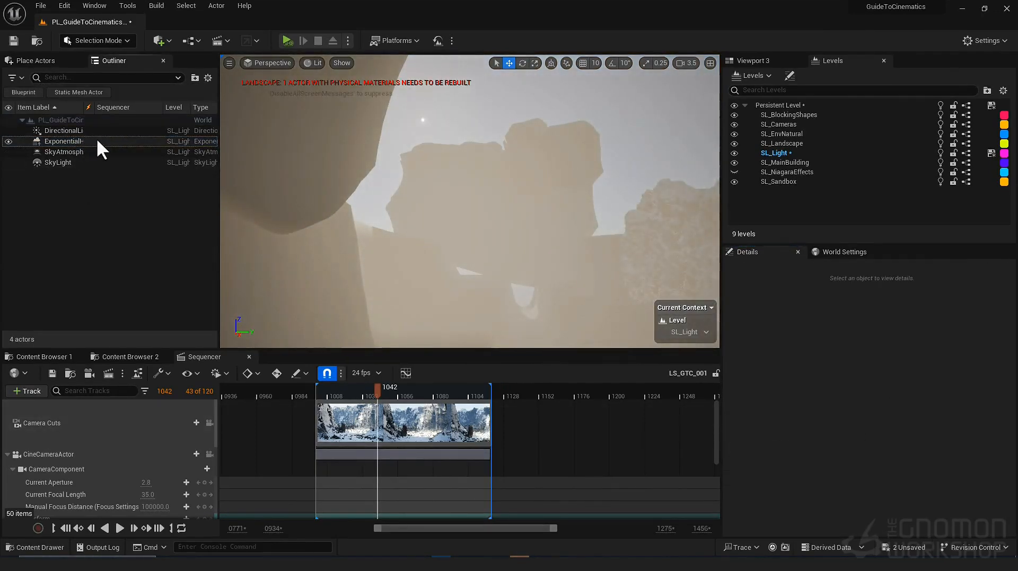
# - Filter the DirectionalLight's properties by "shaft" and enable Light Shaft Occlusion
pyautogui.click(116, 132)
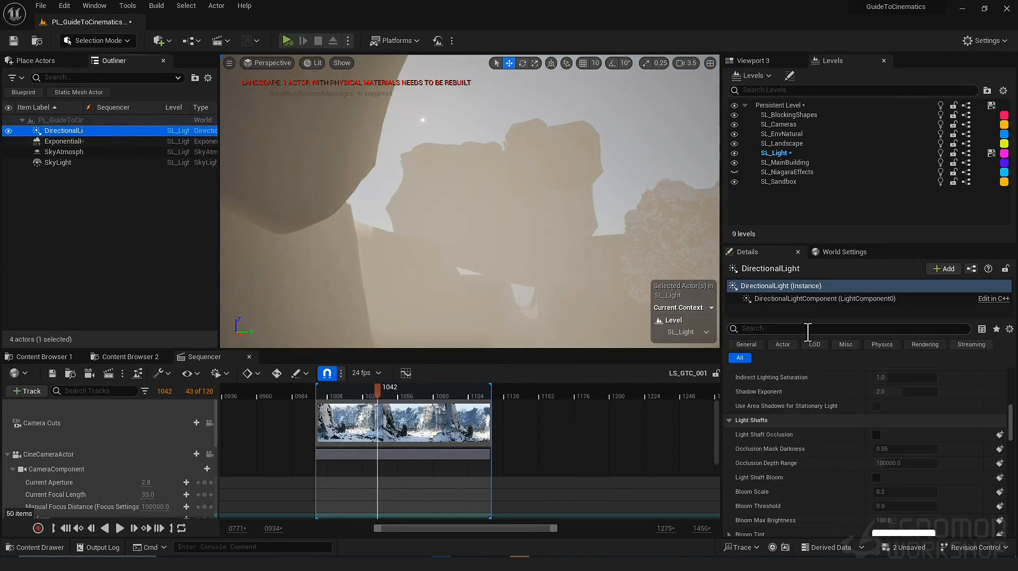
pyautogui.click(807, 329)
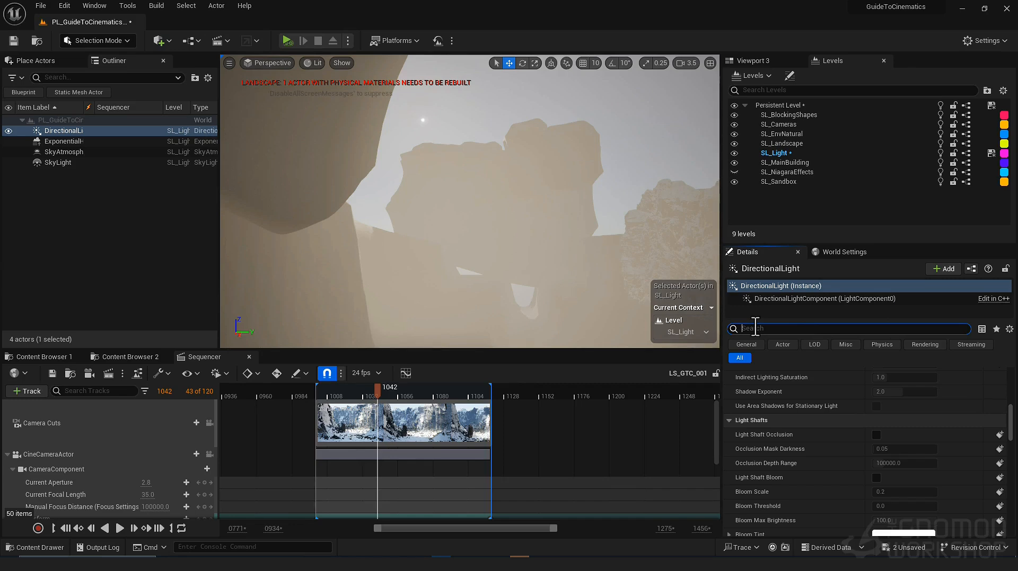
pyautogui.write('shaft')
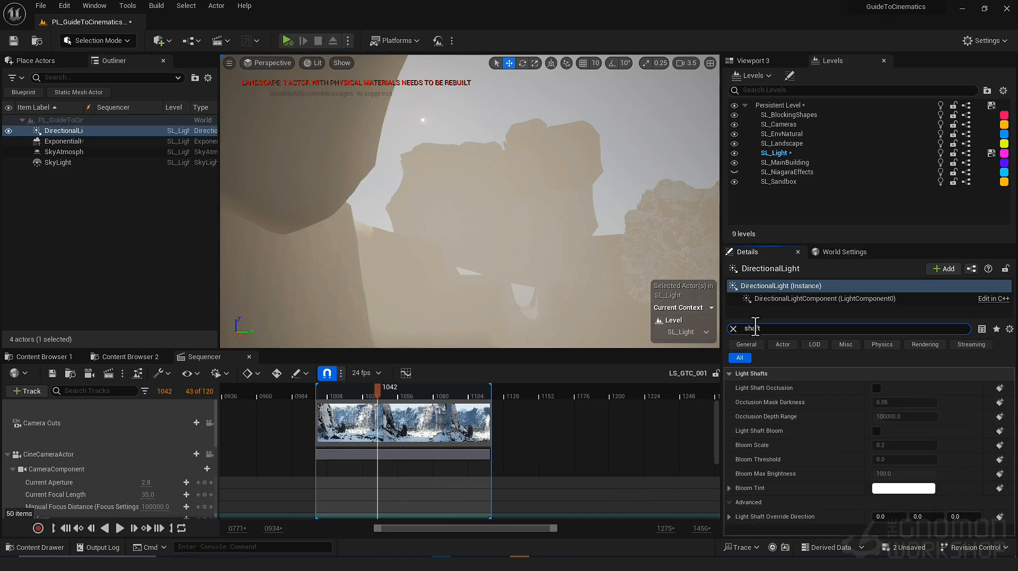
pyautogui.click(876, 388)
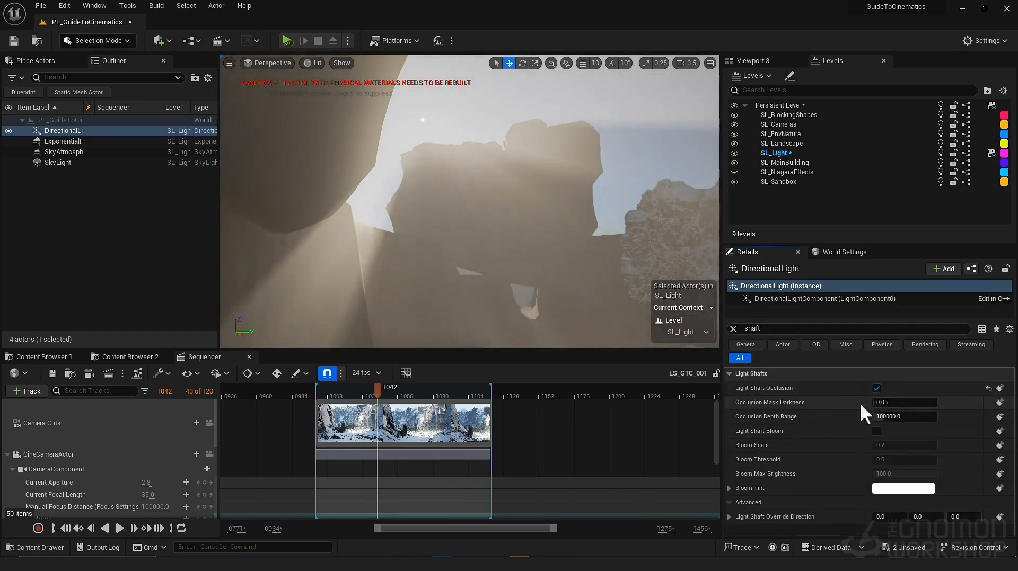
# - Try an Occlusion Mask Darkness of 0.024 on the DirectionalLight, and reset it to its default
pyautogui.moveTo(901, 403)
pyautogui.mouseDown()
pyautogui.moveTo(922, 402)
pyautogui.moveTo(901, 402)
pyautogui.mouseUp()
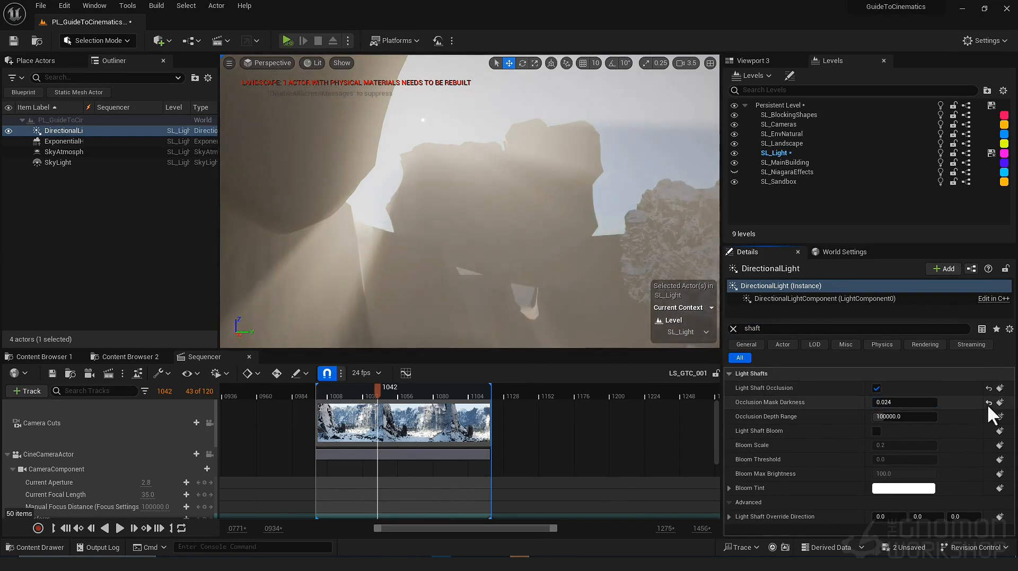
pyautogui.click(988, 403)
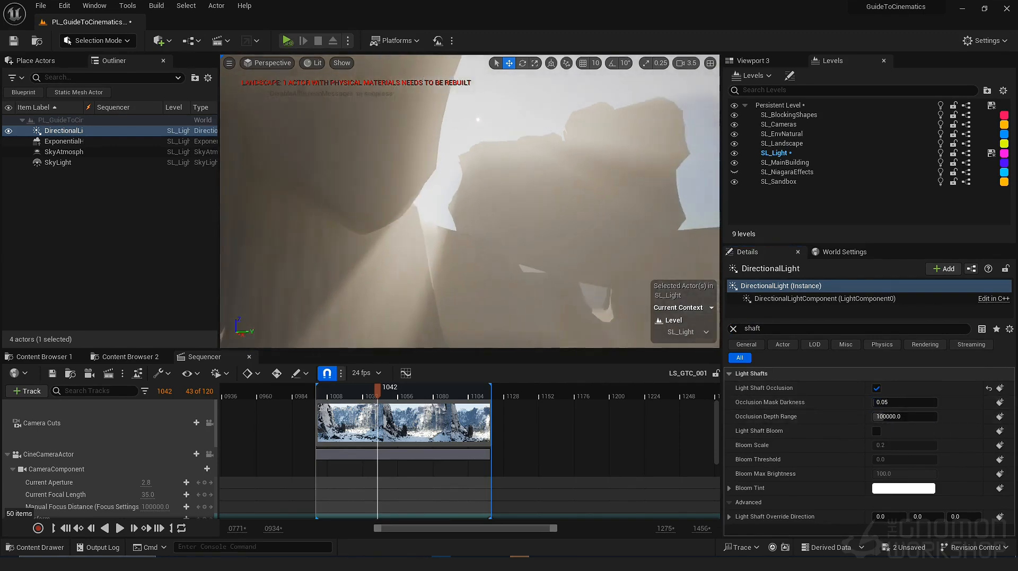
# - Examine the light shafts around the rocks, and return to the shot camera view
pyautogui.moveTo(469, 201)
pyautogui.mouseDown(button='right')
pyautogui.moveTo(630, 199)
pyautogui.moveTo(461, 196)
pyautogui.moveTo(487, 204)
pyautogui.moveTo(458, 189)
pyautogui.moveTo(450, 191)
pyautogui.moveTo(461, 204)
pyautogui.moveTo(434, 199)
pyautogui.moveTo(525, 194)
pyautogui.moveTo(459, 200)
pyautogui.mouseUp(button='right')
pyautogui.click(403, 356)
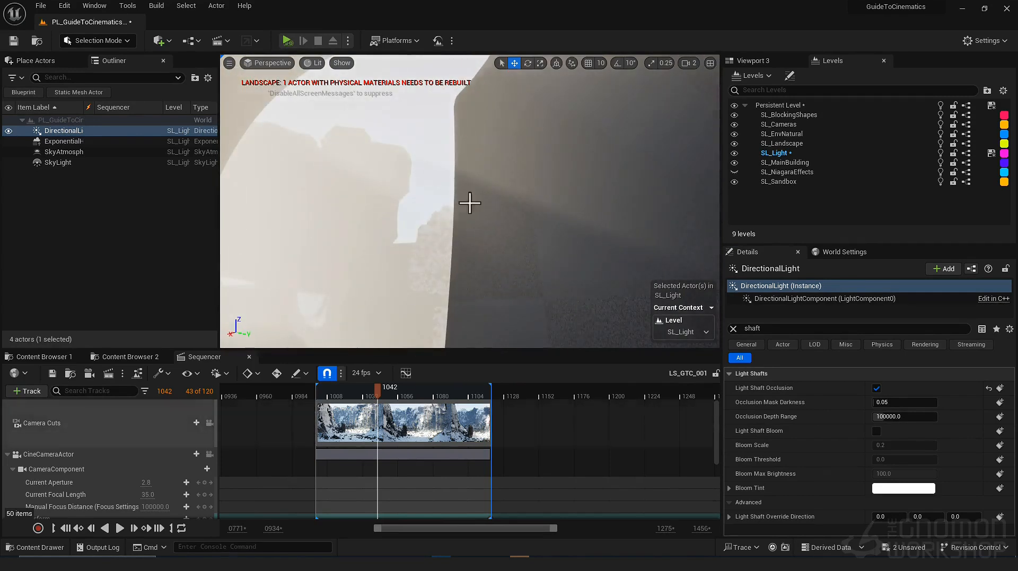
pyautogui.hotkey('shift', 'c')
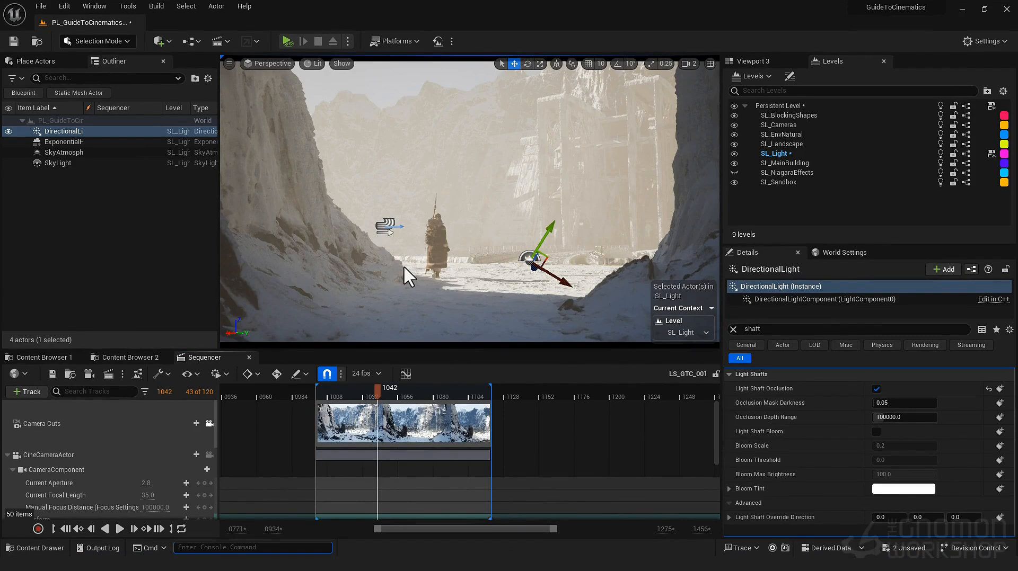
# - Add a Rect Light to the level beside the bridge and clear the "shaft" property filter
pyautogui.click(165, 40)
pyautogui.click(273, 183)
pyautogui.moveTo(460, 246); pyautogui.dragTo(424, 233, button='right')
pyautogui.click(733, 329)
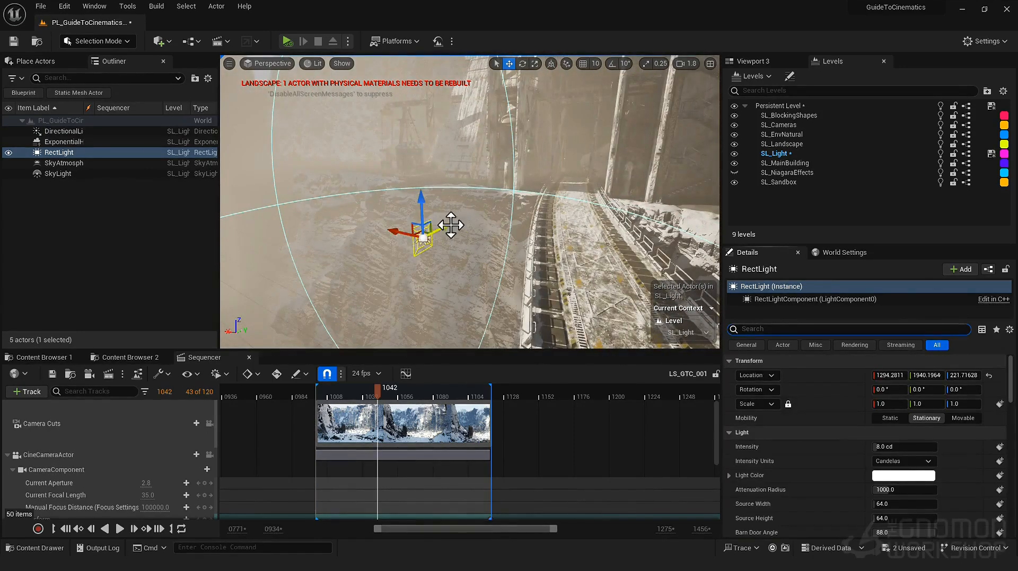
pyautogui.moveTo(464, 244); pyautogui.dragTo(472, 234, button='right')
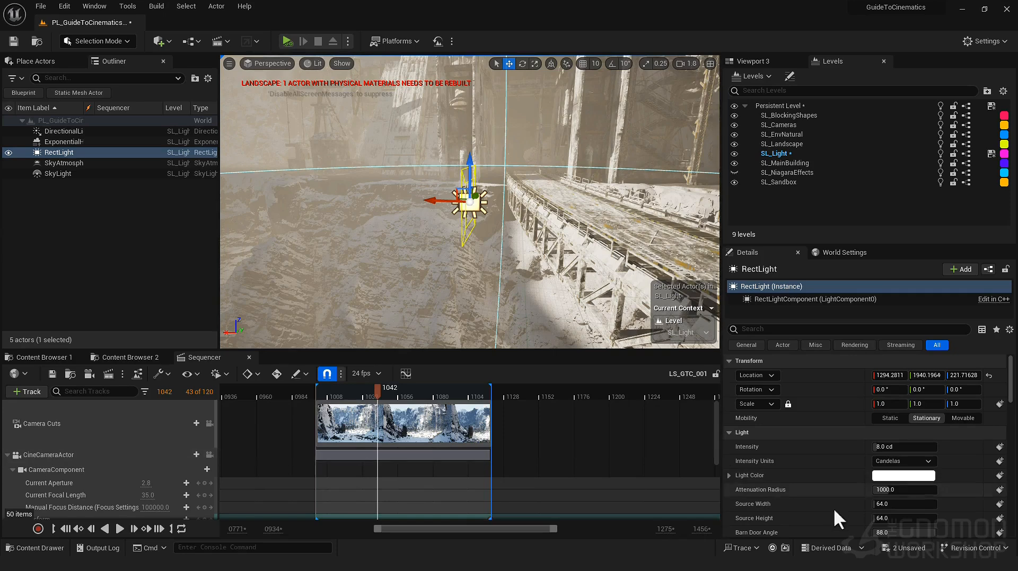
# - Set the RectLight's Source Width and Source Height to 400
pyautogui.scroll(-2, 853, 483)
pyautogui.scroll(-1, 853, 483)
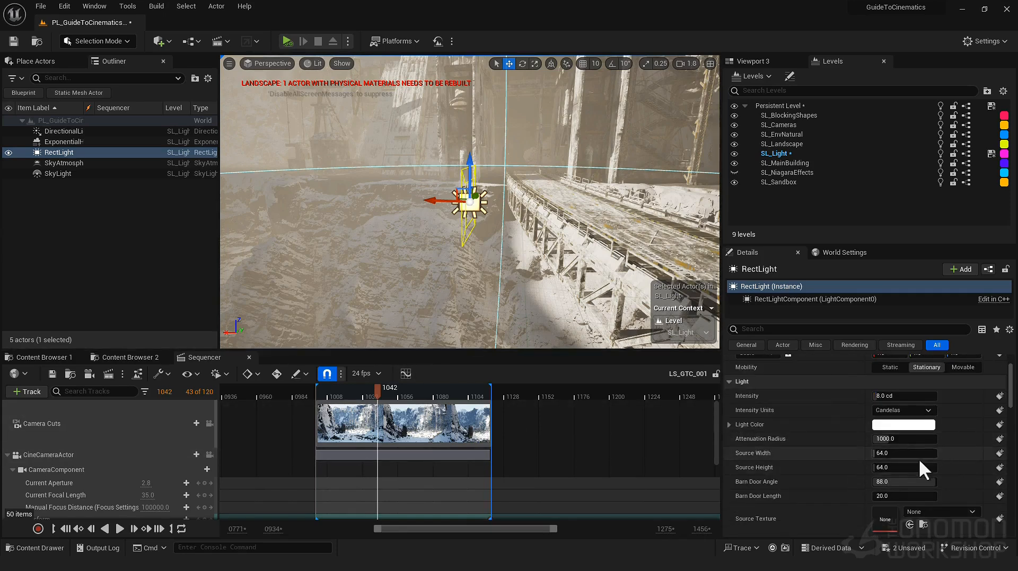
pyautogui.moveTo(896, 457); pyautogui.dragTo(900, 457)
pyautogui.click(900, 457)
pyautogui.write('4004')
pyautogui.click(894, 465)
pyautogui.write('400')
pyautogui.press('Return')
pyautogui.moveTo(469, 238); pyautogui.dragTo(530, 238, button='right')
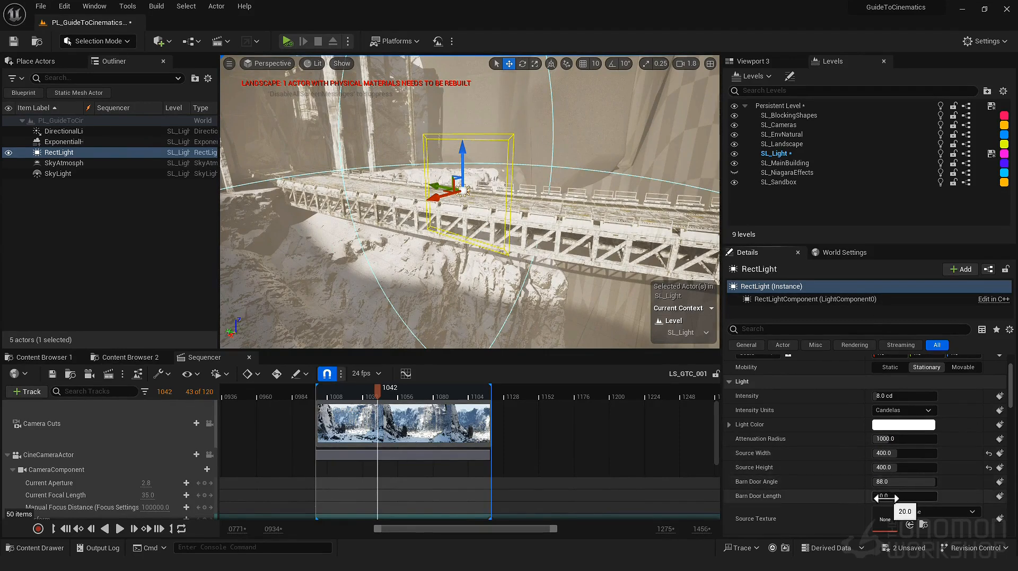
# - Set the RectLight's Barn Door Length to about 282.7 and its Barn Door Angle to about 14.56
pyautogui.moveTo(901, 496); pyautogui.dragTo(965, 496)
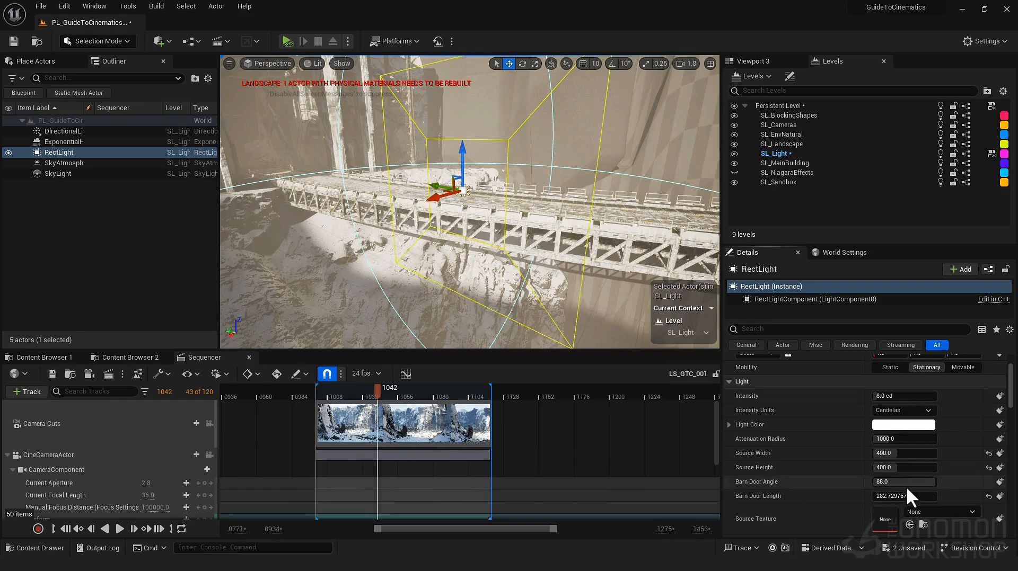
pyautogui.moveTo(908, 482); pyautogui.dragTo(881, 482)
pyautogui.moveTo(583, 192); pyautogui.dragTo(477, 192, button='right')
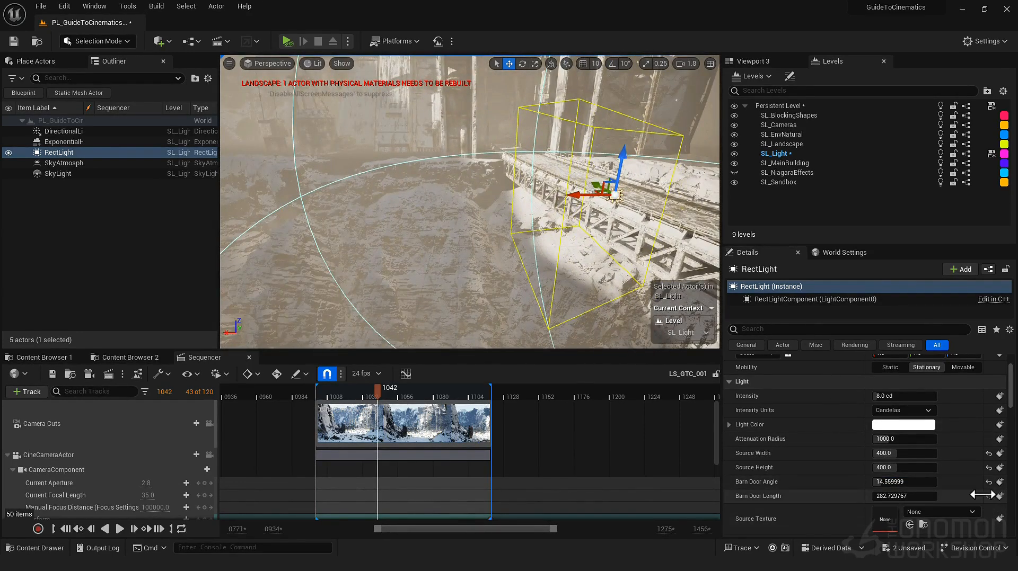
# - Set the RectLight's Intensity to 100 cd
pyautogui.click(890, 397)
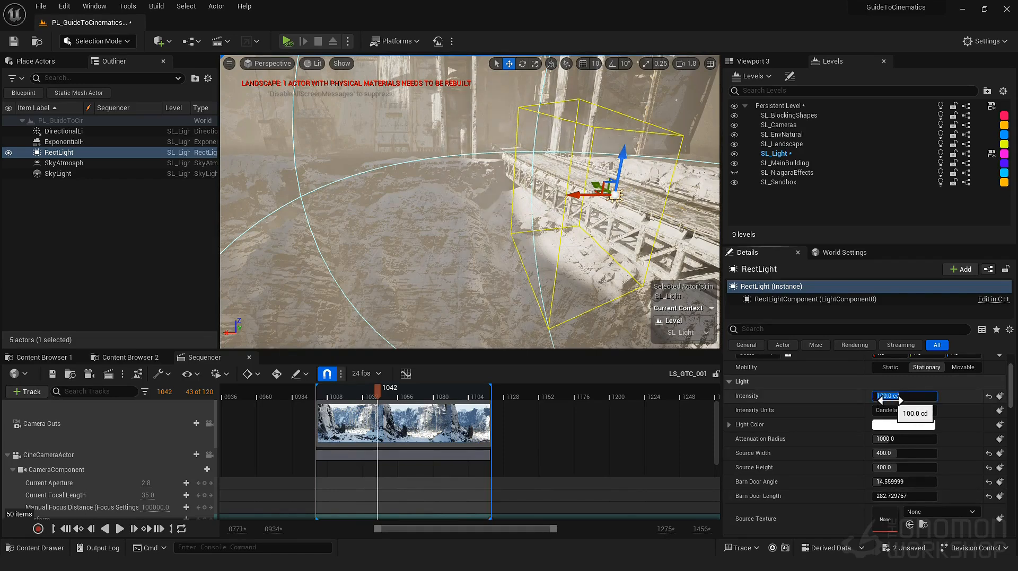
pyautogui.write('100')
pyautogui.press('Return')
# - Set the RectLight's Volumetric Scattering Intensity to 100
pyautogui.moveTo(504, 233); pyautogui.dragTo(505, 234, button='right')
pyautogui.scroll(-6, 864, 485)
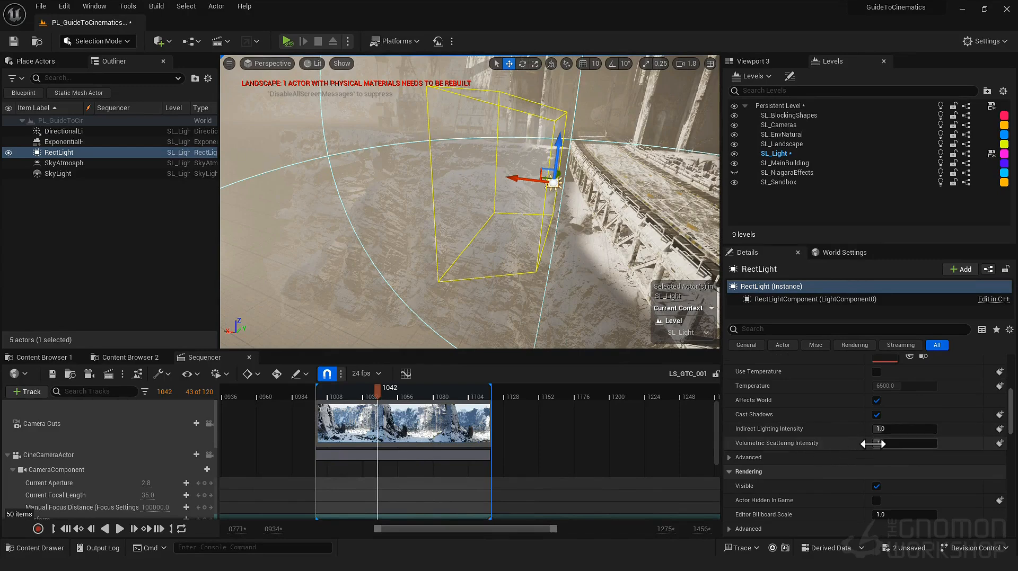
pyautogui.write('0')
pyautogui.press('Return')
pyautogui.moveTo(523, 259); pyautogui.dragTo(506, 241, button='right')
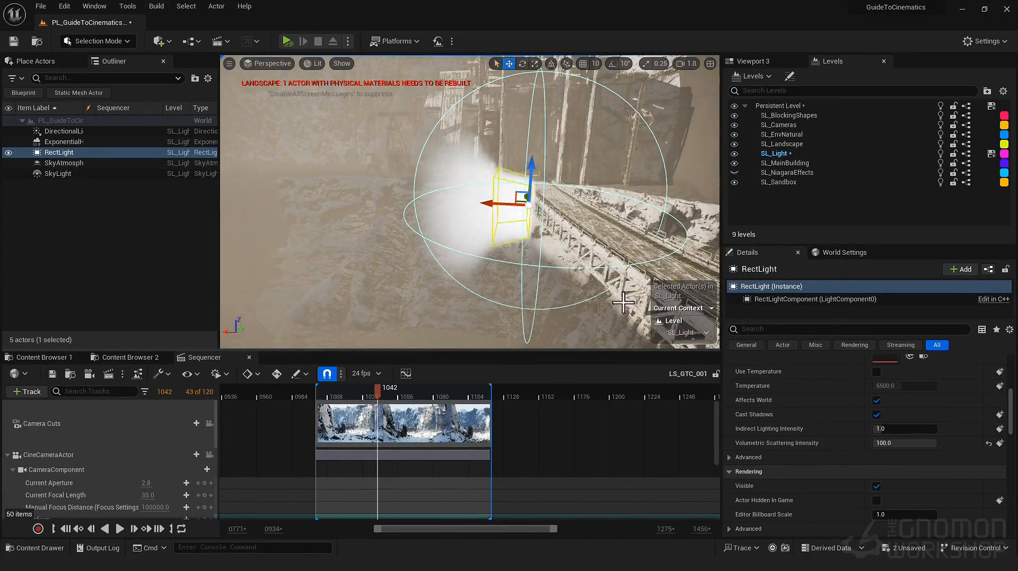
pyautogui.scroll(2, 833, 468)
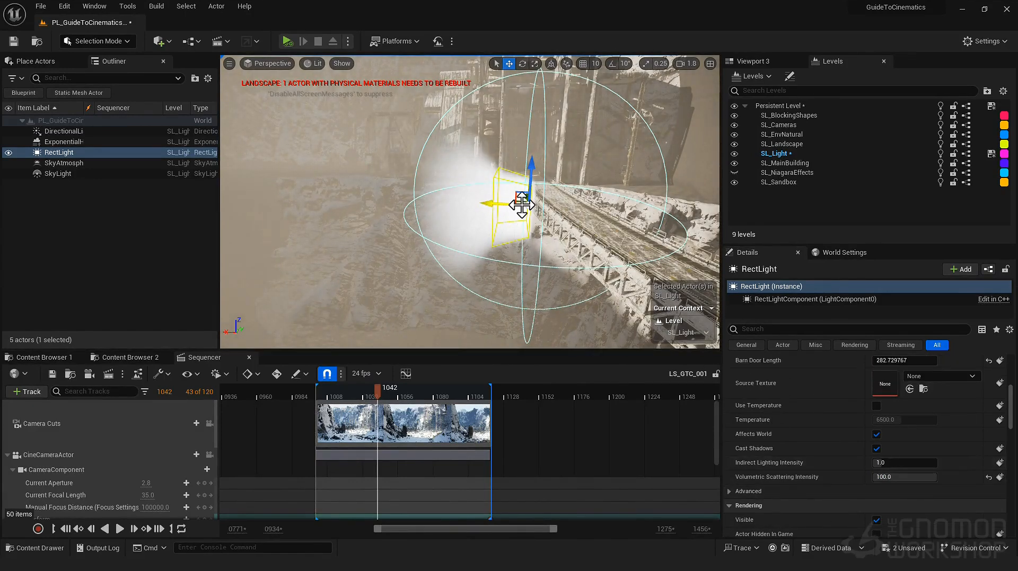
# - Move the RectLight high above the bridge beside the large rock formation and rotate it to point down into the canyon
pyautogui.moveTo(511, 202); pyautogui.dragTo(573, 216, button='right')
pyautogui.moveTo(572, 215); pyautogui.dragTo(507, 216)
pyautogui.moveTo(472, 172); pyautogui.dragTo(472, 90)
pyautogui.press('e')
pyautogui.moveTo(495, 154); pyautogui.dragTo(414, 139)
pyautogui.press('w')
pyautogui.moveTo(413, 139); pyautogui.dragTo(444, 203, button='right')
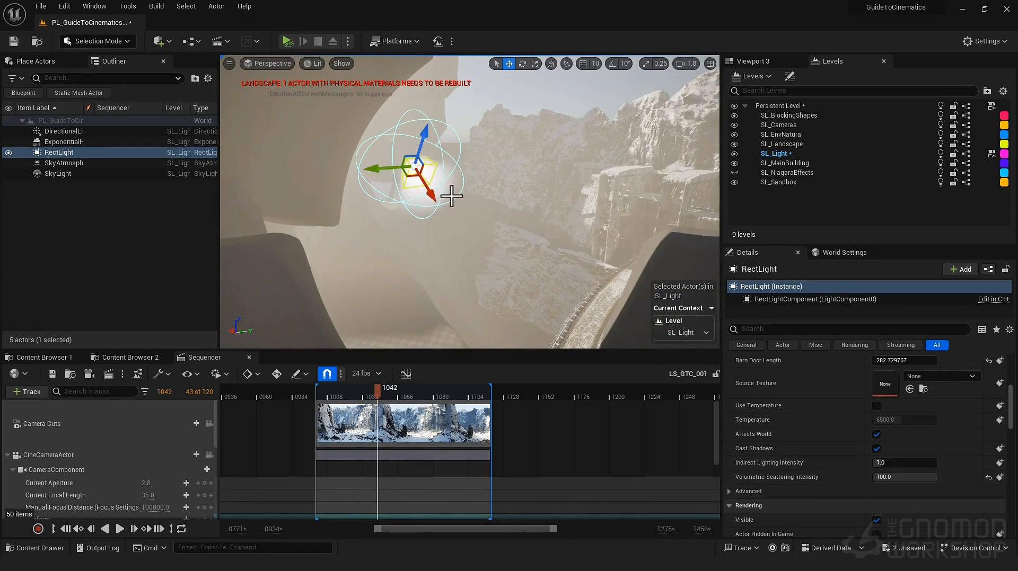
# - Increase the RectLight's Attenuation Radius to 16384 and frame the light in the viewport
pyautogui.scroll(3, 823, 477)
pyautogui.scroll(3, 824, 479)
pyautogui.moveTo(892, 473); pyautogui.dragTo(944, 473)
pyautogui.moveTo(468, 239); pyautogui.dragTo(493, 169, button='right')
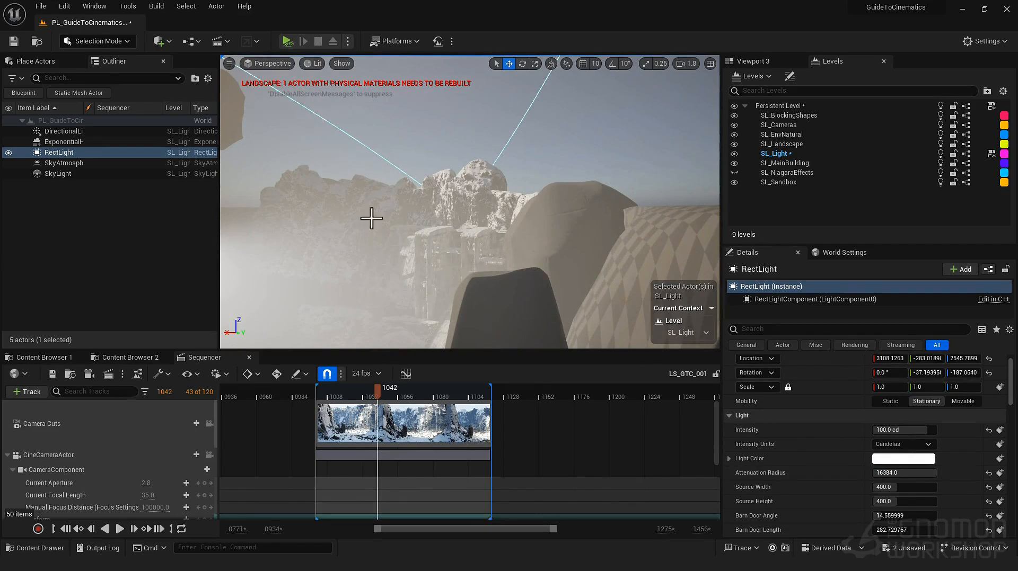
pyautogui.press('f')
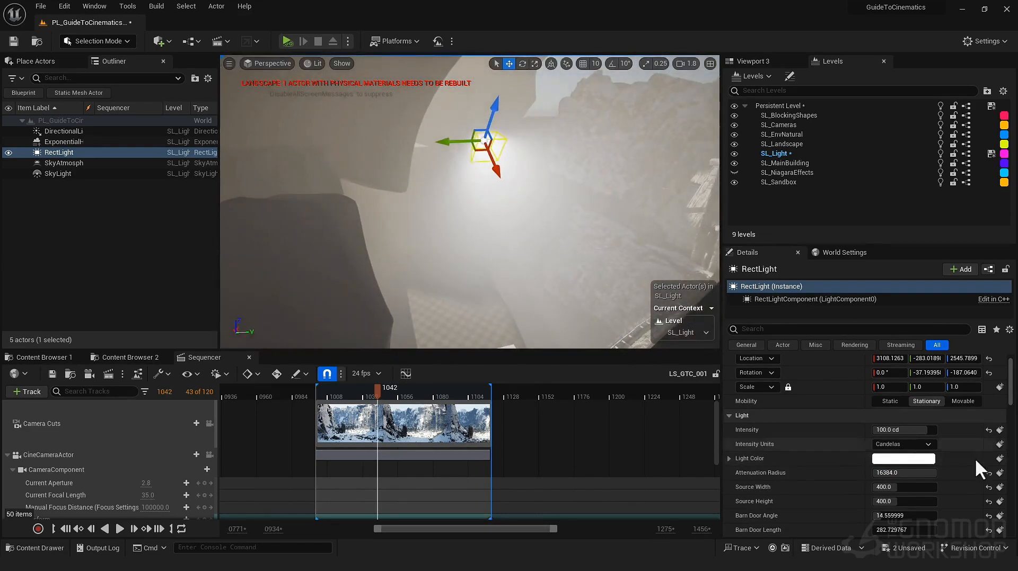
# - Focus the RectLight into a beam with a Barn Door Angle of 7.2 and a Barn Door Length of about 4265
pyautogui.scroll(-2, 933, 480)
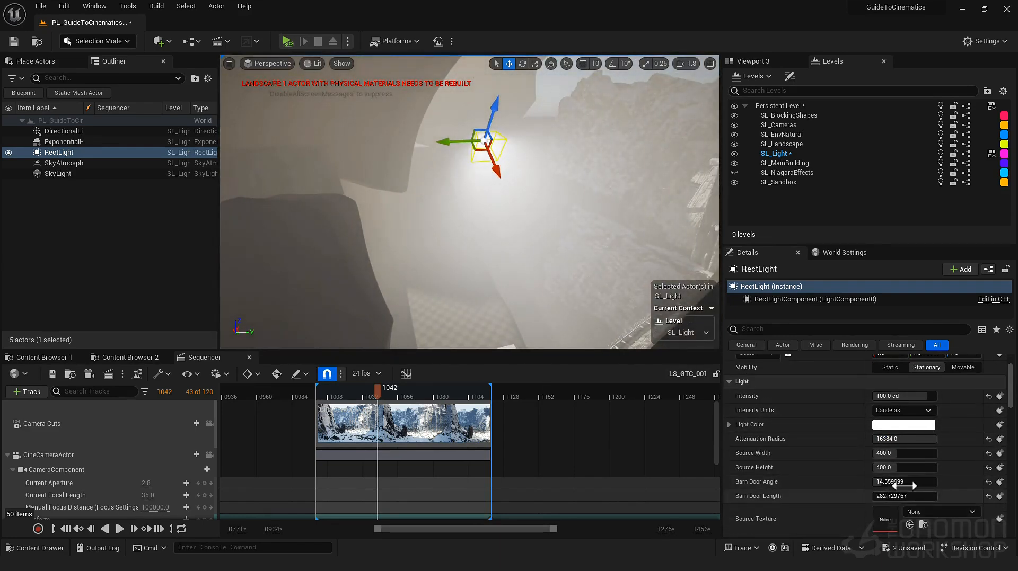
pyautogui.moveTo(904, 482)
pyautogui.mouseDown()
pyautogui.moveTo(887, 482)
pyautogui.moveTo(936, 496)
pyautogui.moveTo(890, 482)
pyautogui.mouseUp()
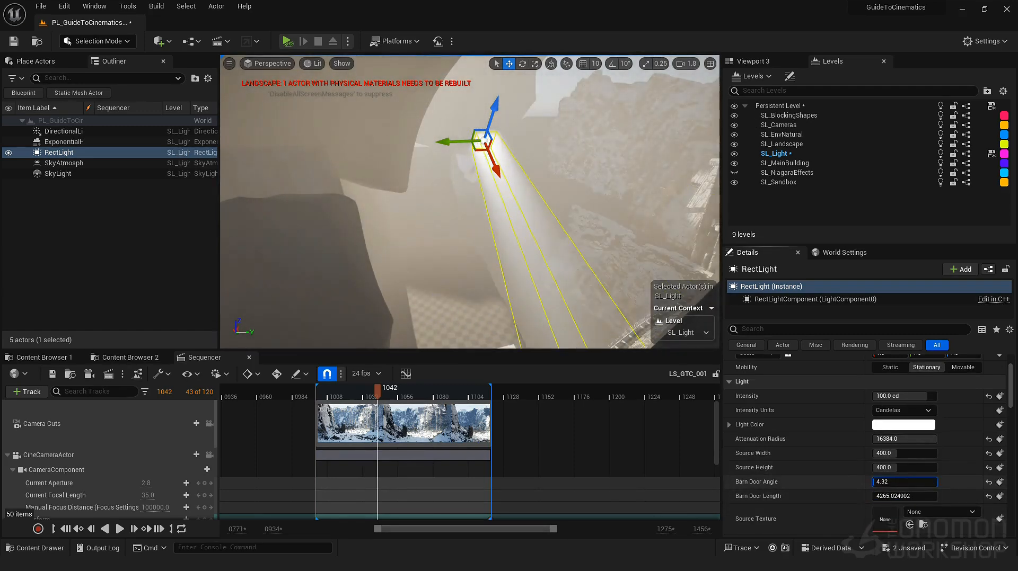
pyautogui.moveTo(644, 327); pyautogui.dragTo(471, 190, button='right')
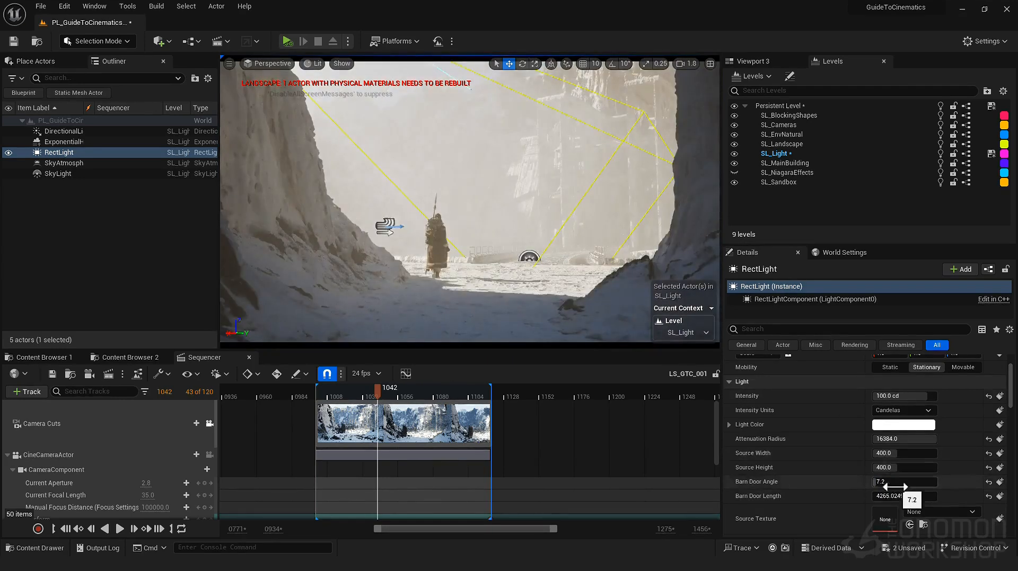
# - Refine the beam for the shot: Intensity 160 cd, Source Width 256, Source Height 384, Barn Door Angle 0.72 and Barn Door Length about 4799
pyautogui.scroll(-5, 901, 424)
pyautogui.click(904, 460)
pyautogui.scroll(5, 910, 440)
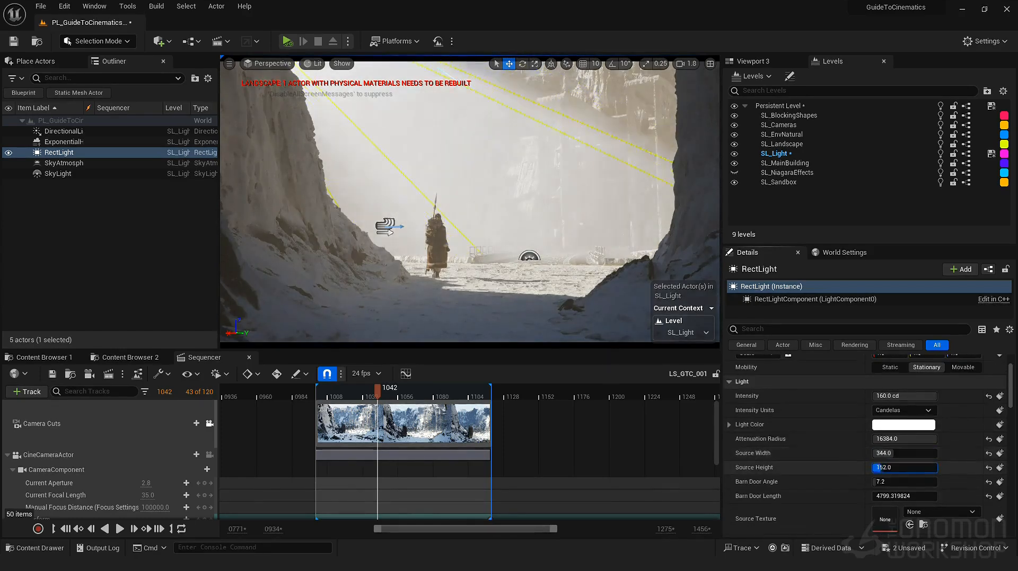
pyautogui.moveTo(902, 482); pyautogui.dragTo(878, 482)
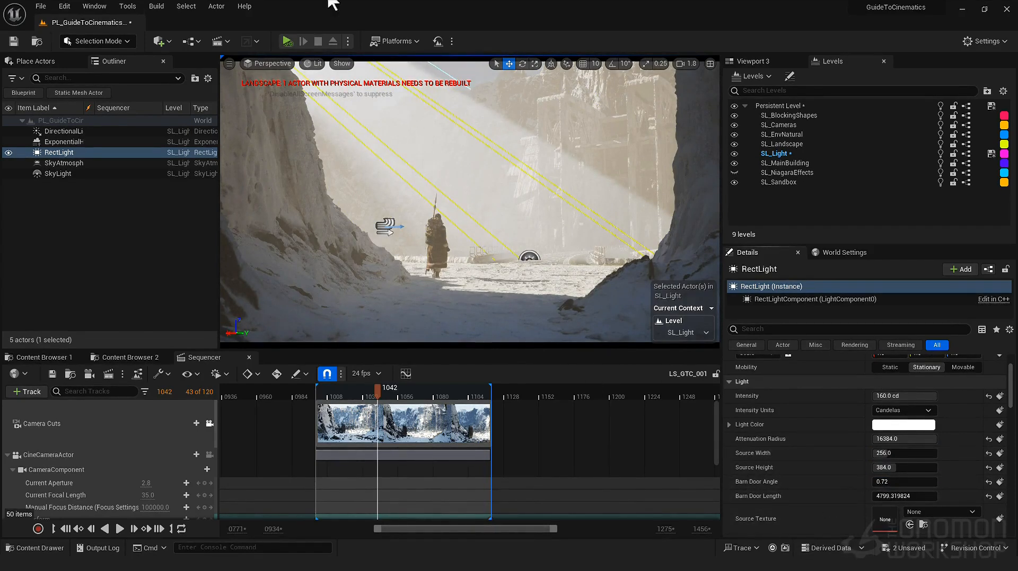
pyautogui.press('Escape')
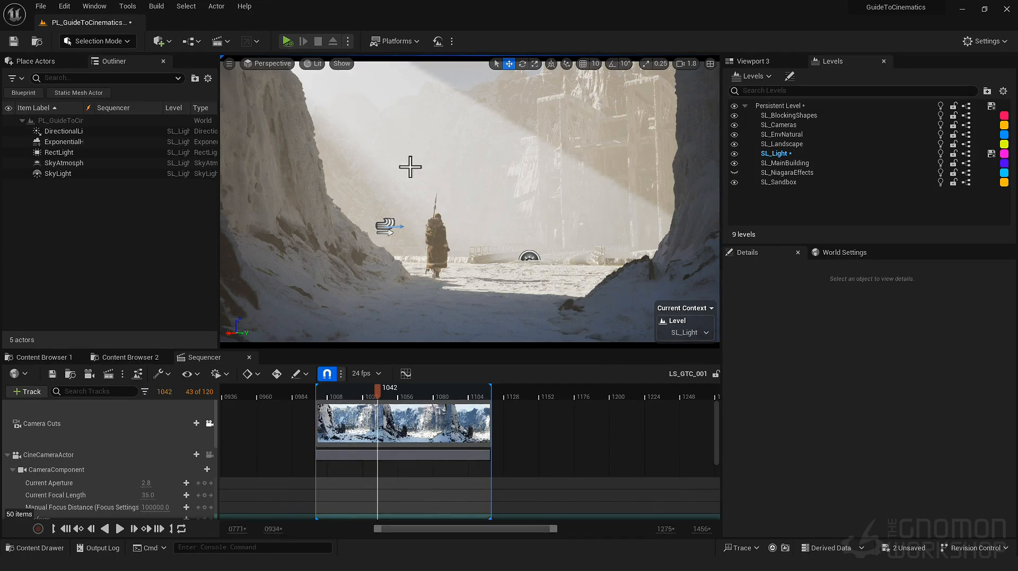
# - Create a new folder for the gobo inside the project's Material folder
pyautogui.click(122, 357)
pyautogui.click(79, 491)
pyautogui.rightClick(371, 432)
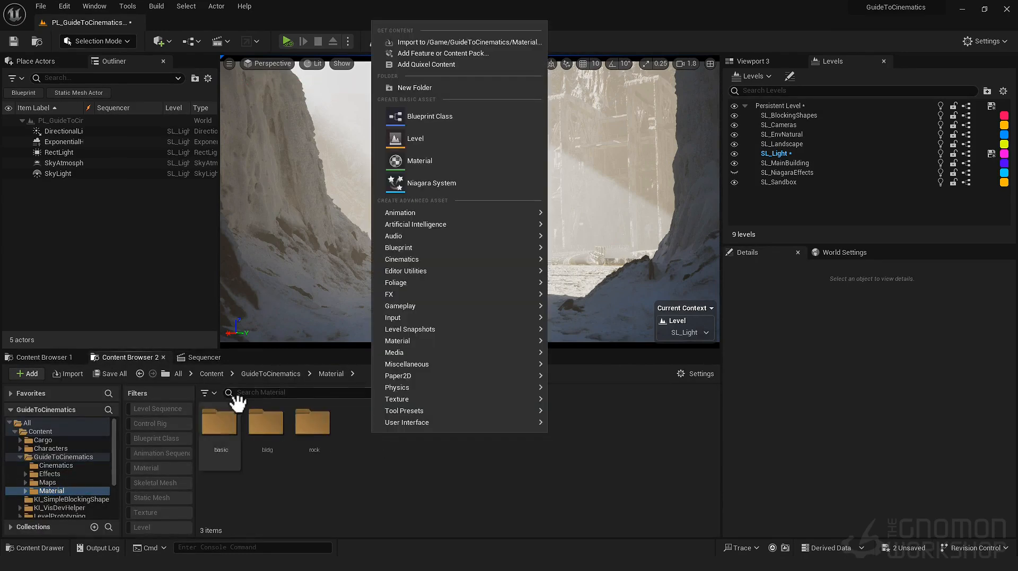
pyautogui.rightClick(365, 428)
pyautogui.click(409, 82)
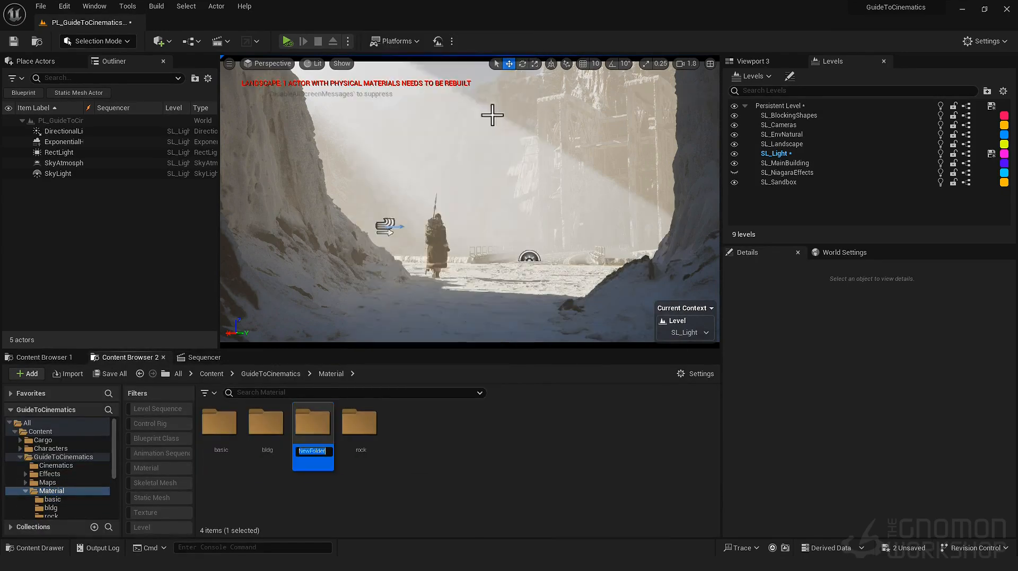
# - Create a material named M_Gobo in the gobo folder and open it with a plane as the preview mesh
pyautogui.doubleClick(311, 421)
pyautogui.rightClick(277, 430)
pyautogui.click(325, 159)
pyautogui.write('M_')
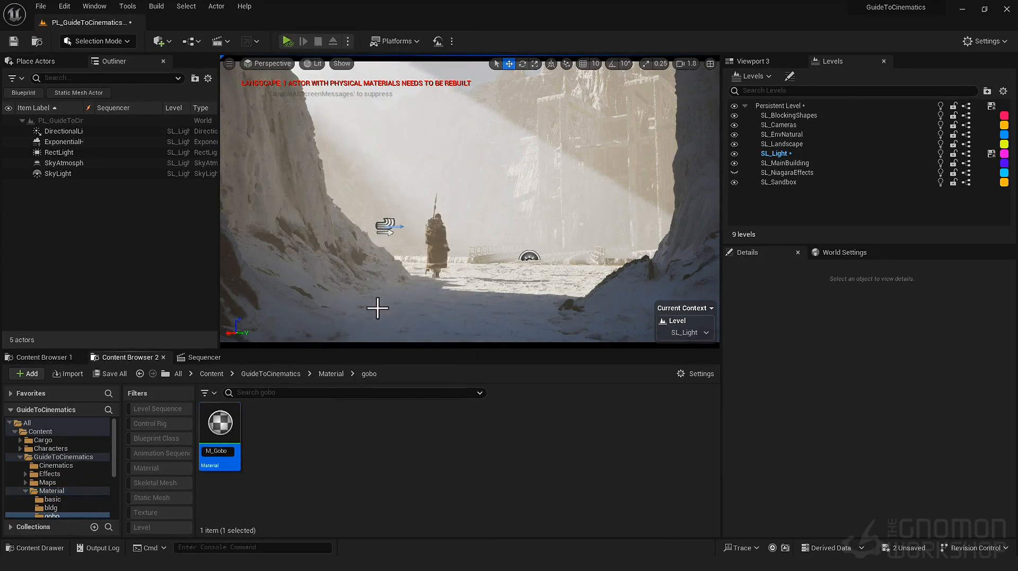
pyautogui.write('Gobo')
pyautogui.press('Return')
pyautogui.doubleClick(228, 448)
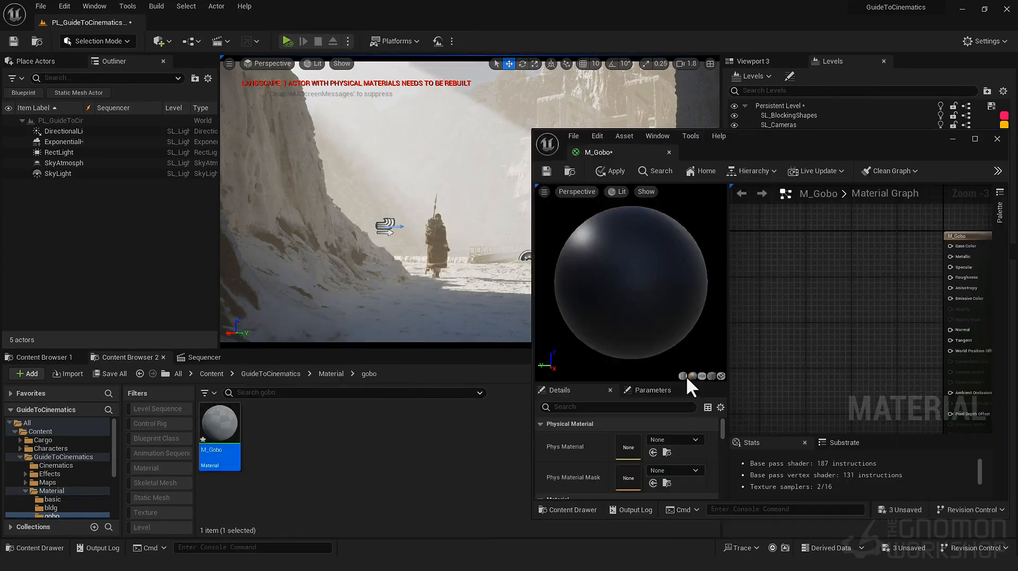
pyautogui.click(701, 376)
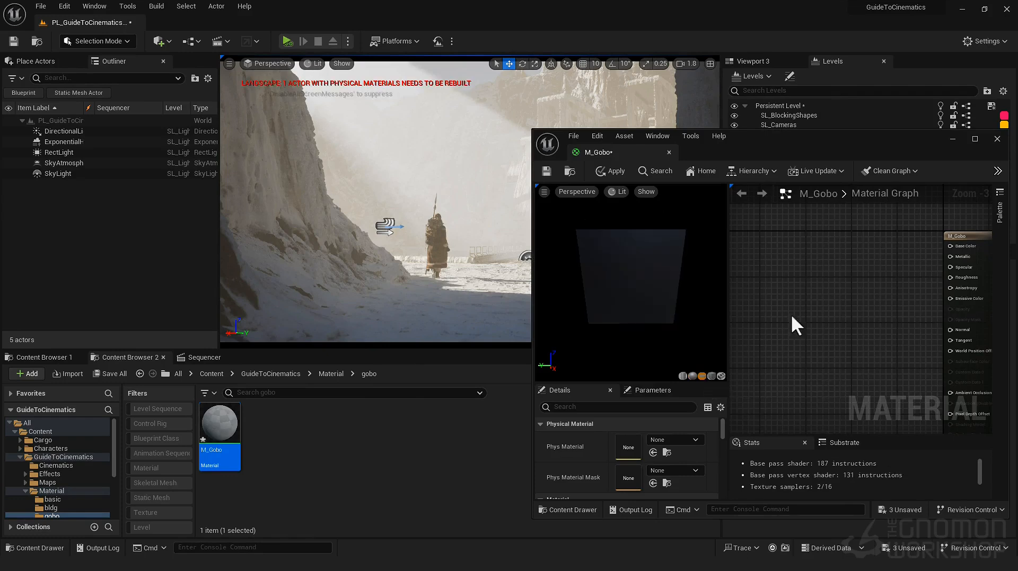
# - Add a Texture Sample node to the M_Gobo graph and assign it the T_Perlin_Mask texture
pyautogui.rightClick(792, 293)
pyautogui.write('texturesa')
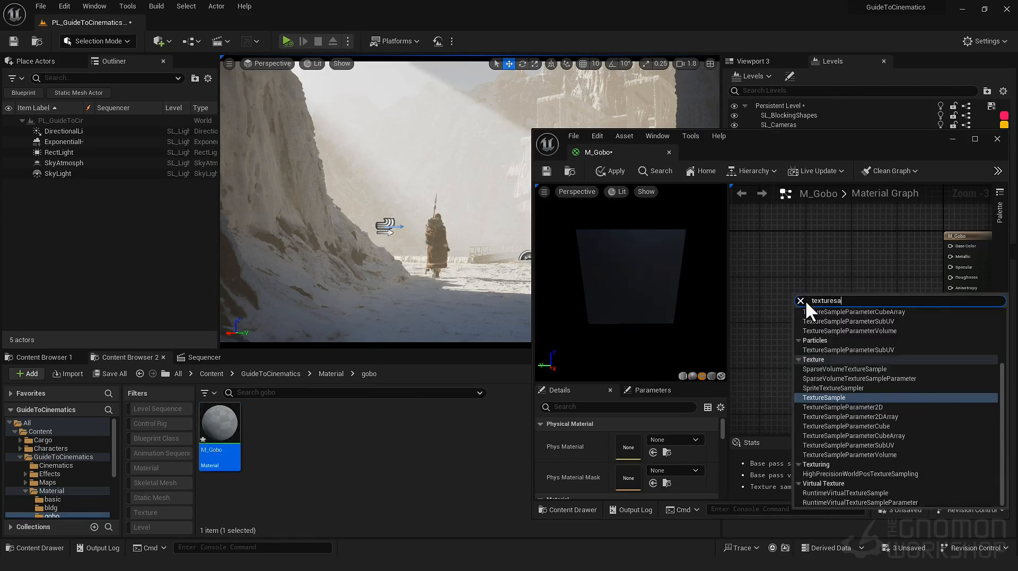
pyautogui.press('Return')
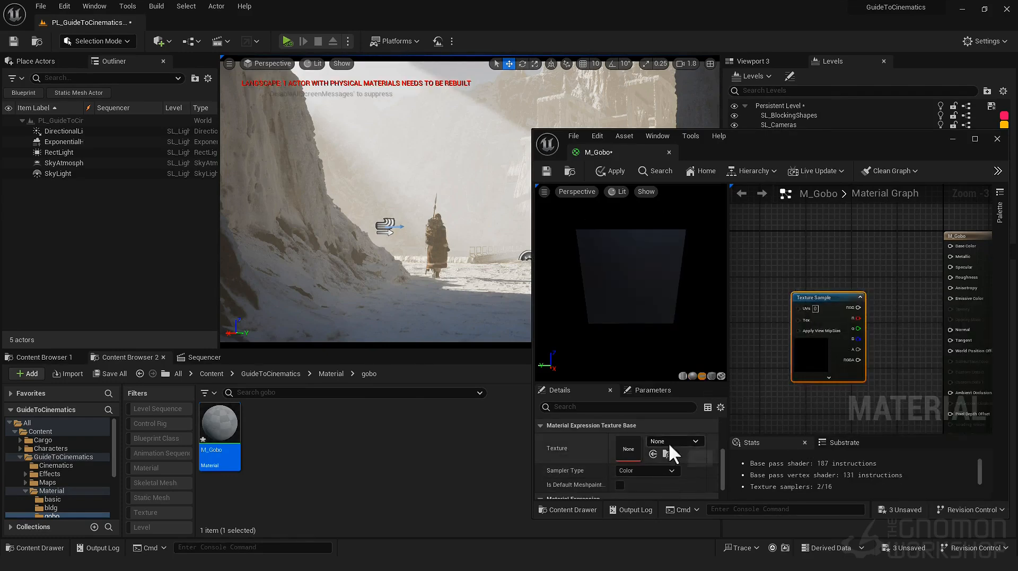
pyautogui.click(671, 442)
pyautogui.write('perlin')
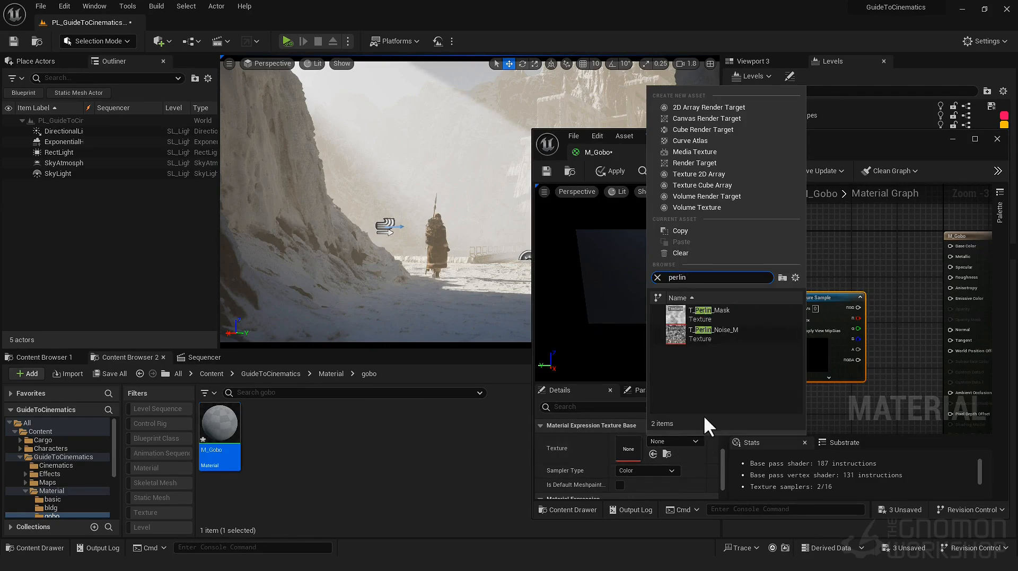
pyautogui.click(736, 311)
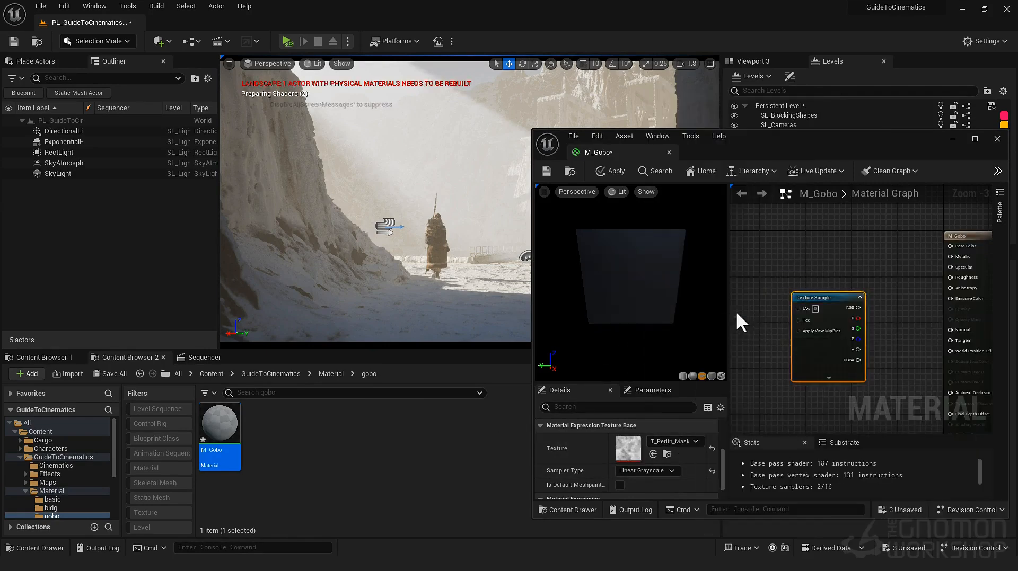
# - Add a TextureCoordinate node and connect it to the Texture Sample's UVs input
pyautogui.moveTo(858, 307); pyautogui.dragTo(783, 289)
pyautogui.write('texturec')
pyautogui.press('Up')
pyautogui.press('Up')
pyautogui.press('Up')
pyautogui.press('Up')
pyautogui.press('Return')
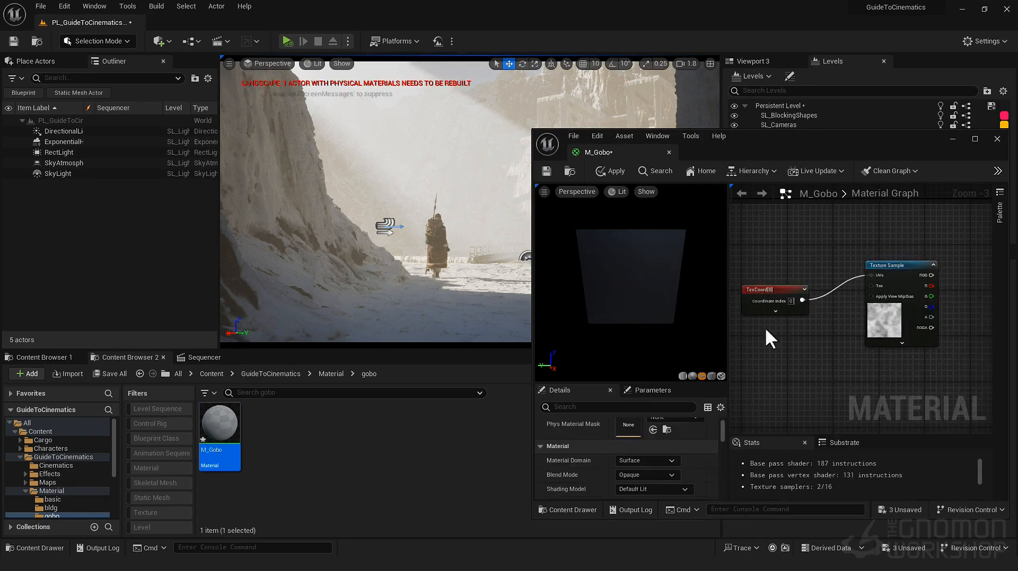
pyautogui.moveTo(813, 359)
pyautogui.mouseDown(button='right')
pyautogui.moveTo(784, 389)
pyautogui.moveTo(870, 291)
pyautogui.moveTo(813, 277)
pyautogui.moveTo(826, 276)
pyautogui.moveTo(820, 345)
pyautogui.mouseUp(button='right')
# - Set the M_Gobo material's Blend Mode to Masked
pyautogui.click(747, 318)
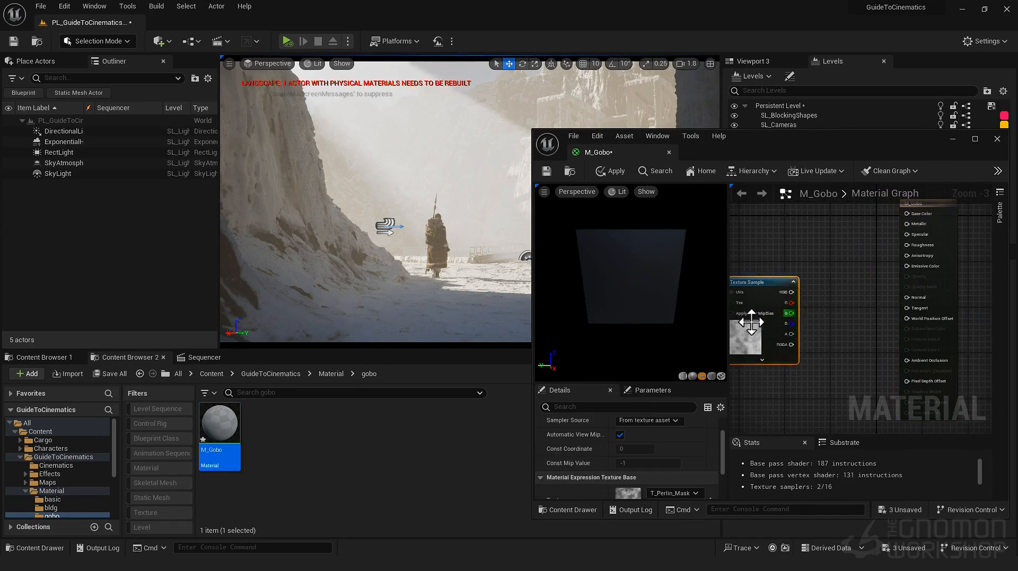
pyautogui.click(910, 203)
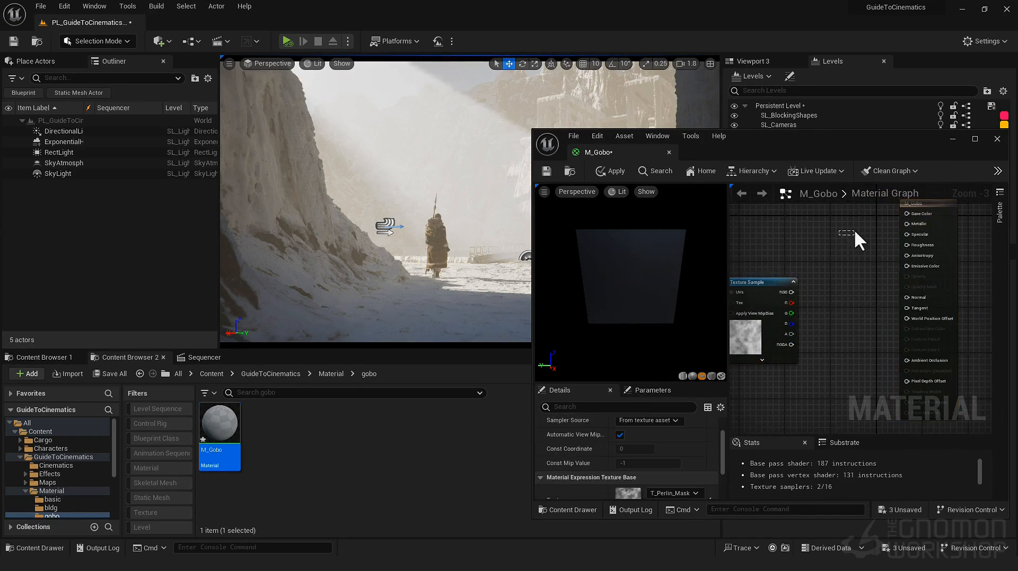
pyautogui.click(649, 488)
pyautogui.click(653, 486)
pyautogui.click(656, 478)
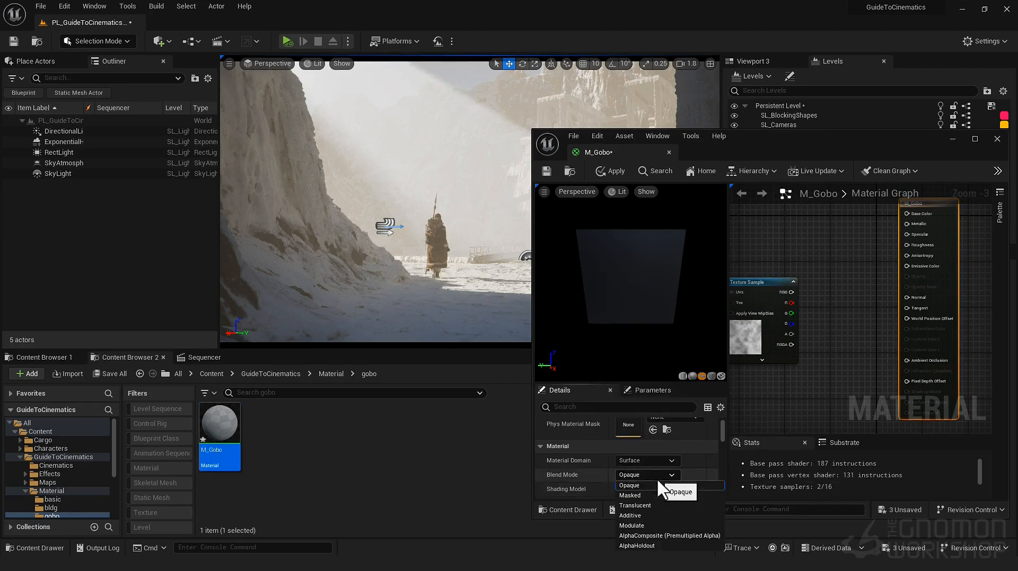
pyautogui.click(632, 495)
pyautogui.scroll(-3, 684, 472)
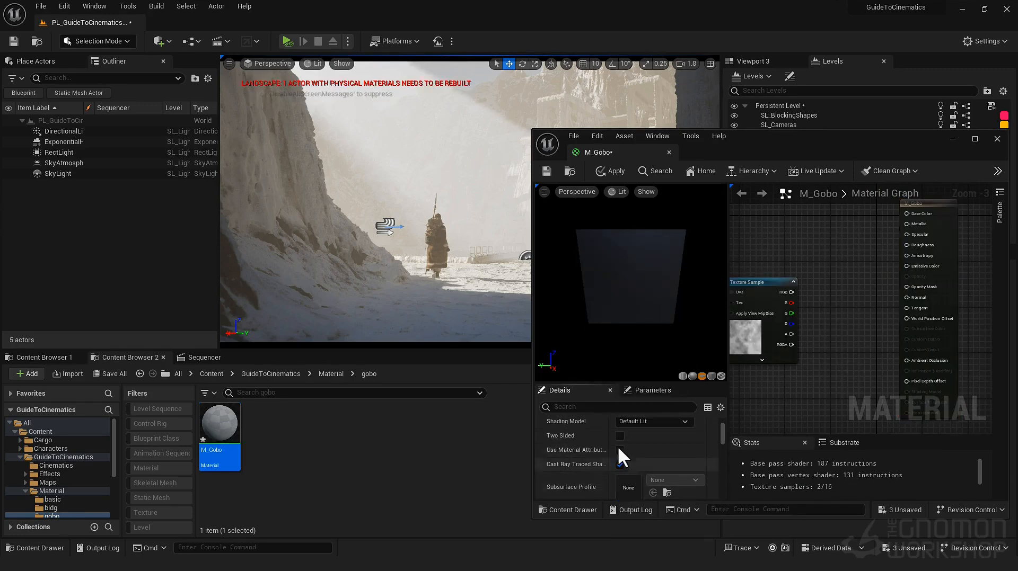
# - Connect the Texture Sample's red channel to Opacity Mask and move the material output node farther from it
pyautogui.moveTo(794, 302); pyautogui.dragTo(909, 287)
pyautogui.moveTo(928, 204); pyautogui.dragTo(1009, 204)
pyautogui.moveTo(901, 306); pyautogui.dragTo(861, 269, button='right')
pyautogui.scroll(-1, 848, 271)
# - Route the texture's red channel through a Power node into Opacity Mask, with a scalar parameter named contrast as the exponent
pyautogui.click(842, 292)
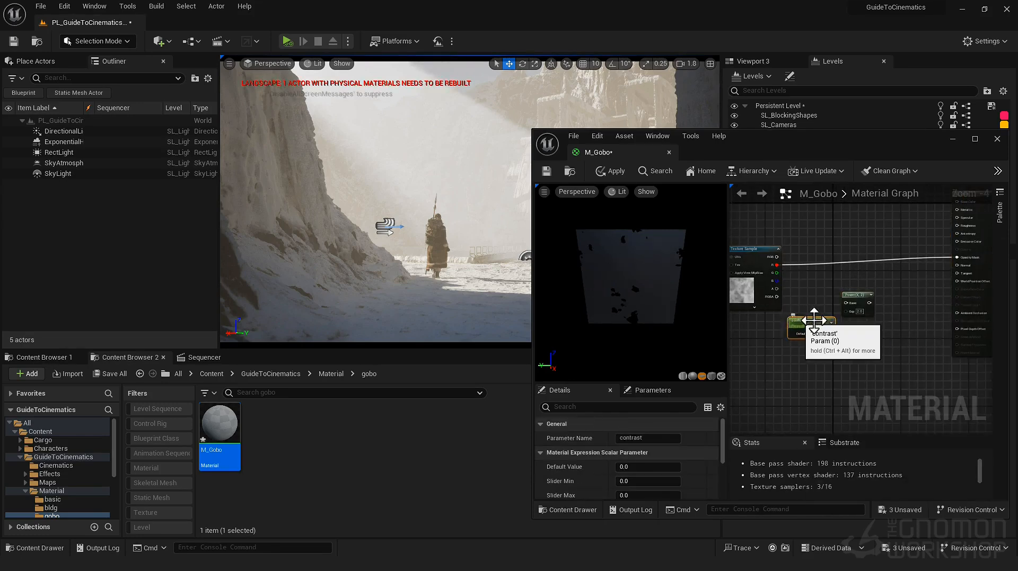
pyautogui.moveTo(832, 337); pyautogui.dragTo(865, 305)
pyautogui.moveTo(759, 246); pyautogui.dragTo(862, 281)
pyautogui.moveTo(893, 281); pyautogui.dragTo(927, 242)
pyautogui.moveTo(811, 281); pyautogui.dragTo(827, 259)
# - Set the contrast parameter's default value to 1.0 and tidy the node layout around the Power node
pyautogui.click(758, 347)
pyautogui.write('0.01')
pyautogui.press('Return')
pyautogui.moveTo(763, 366); pyautogui.dragTo(922, 401, button='right')
pyautogui.write('1')
pyautogui.press('Return')
pyautogui.click(747, 283)
pyautogui.moveTo(959, 349); pyautogui.dragTo(893, 316, button='right')
pyautogui.moveTo(893, 316); pyautogui.dragTo(872, 310)
pyautogui.moveTo(848, 287); pyautogui.dragTo(787, 285, button='right')
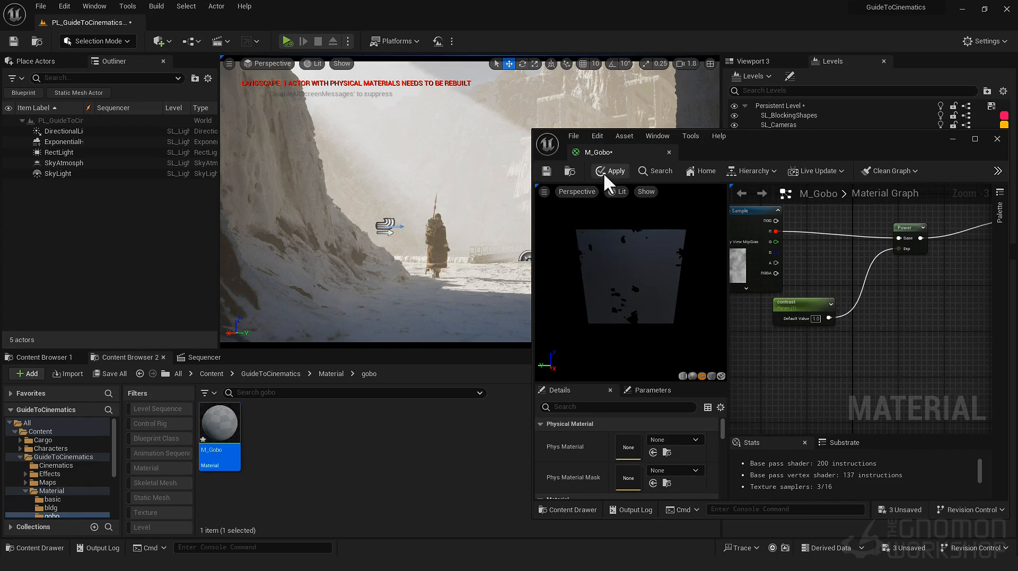
# - Save the M_Gobo material and create a material instance from it named MI_Gobo
pyautogui.click(546, 170)
pyautogui.click(277, 483)
pyautogui.rightClick(225, 452)
pyautogui.click(289, 198)
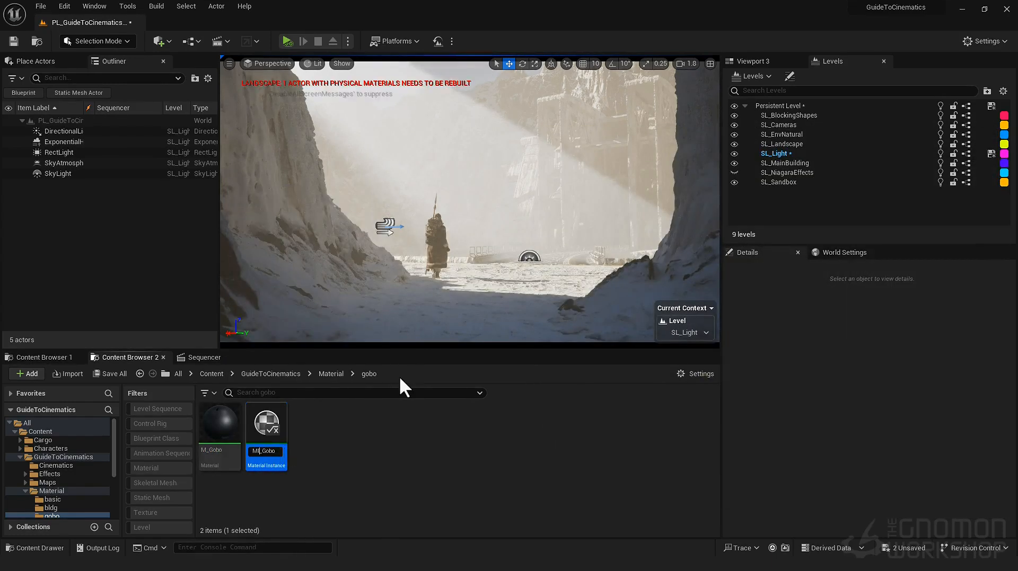
pyautogui.click(410, 447)
# - Add a Plane to the scene near the character, rotate it upright and apply MI_Gobo to it
pyautogui.click(159, 41)
pyautogui.moveTo(200, 164)
pyautogui.moveTo(289, 218); pyautogui.dragTo(477, 246)
pyautogui.press('e')
pyautogui.moveTo(268, 433); pyautogui.dragTo(478, 244)
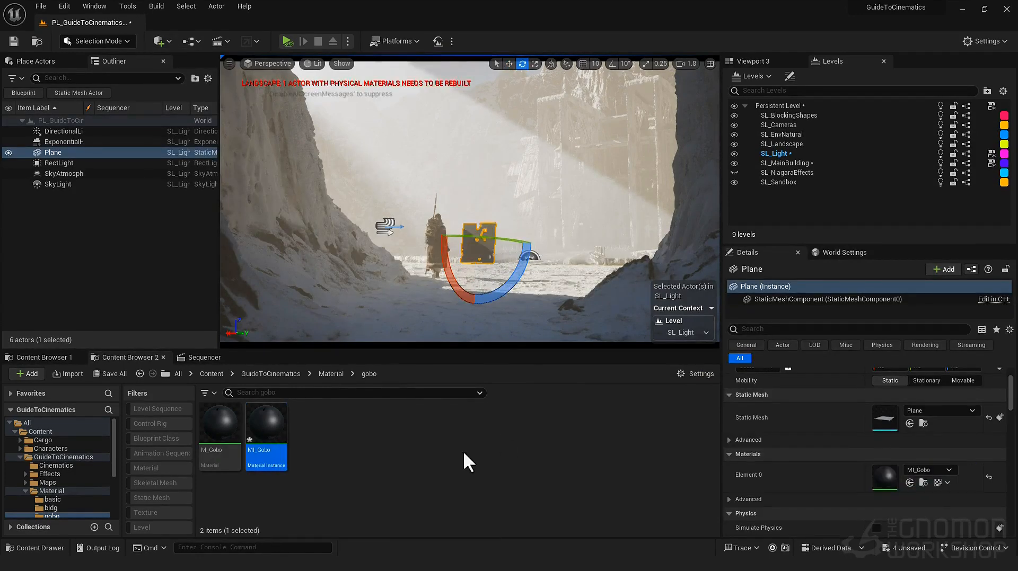
# - Enable the contrast override in MI_Gobo and raise its value to open larger holes in the plane
pyautogui.doubleClick(269, 424)
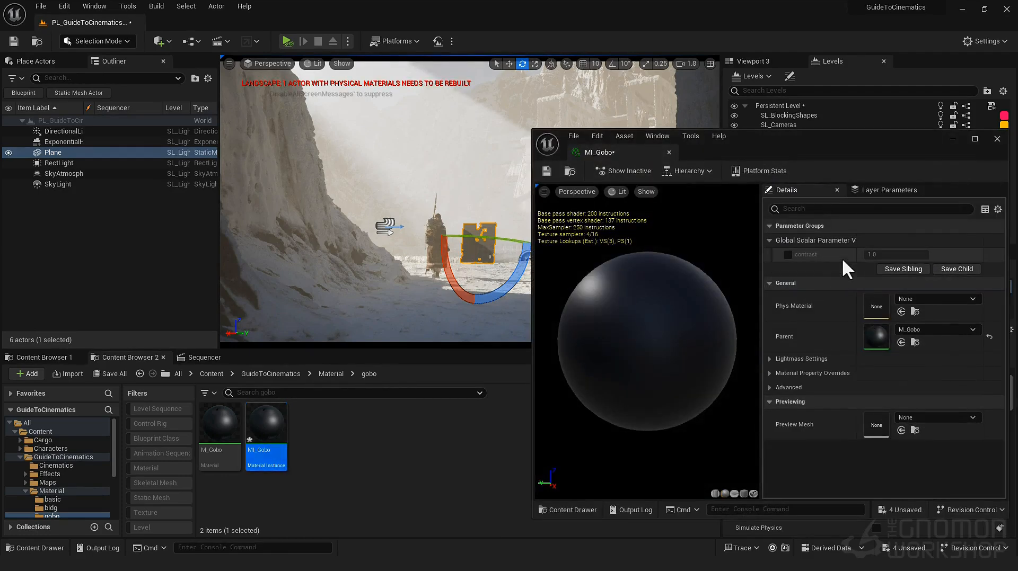
pyautogui.click(788, 255)
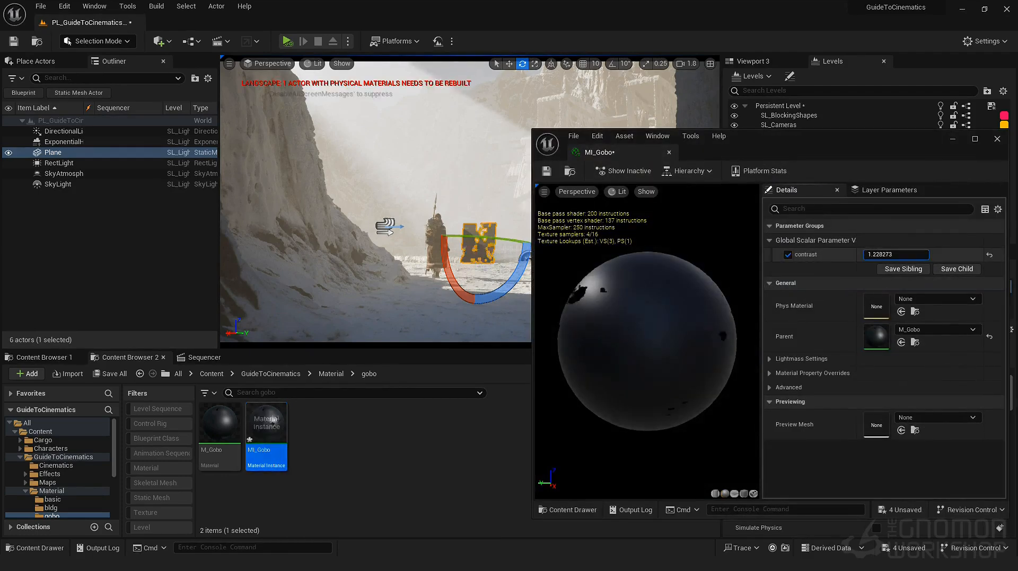
pyautogui.moveTo(880, 255); pyautogui.dragTo(913, 255)
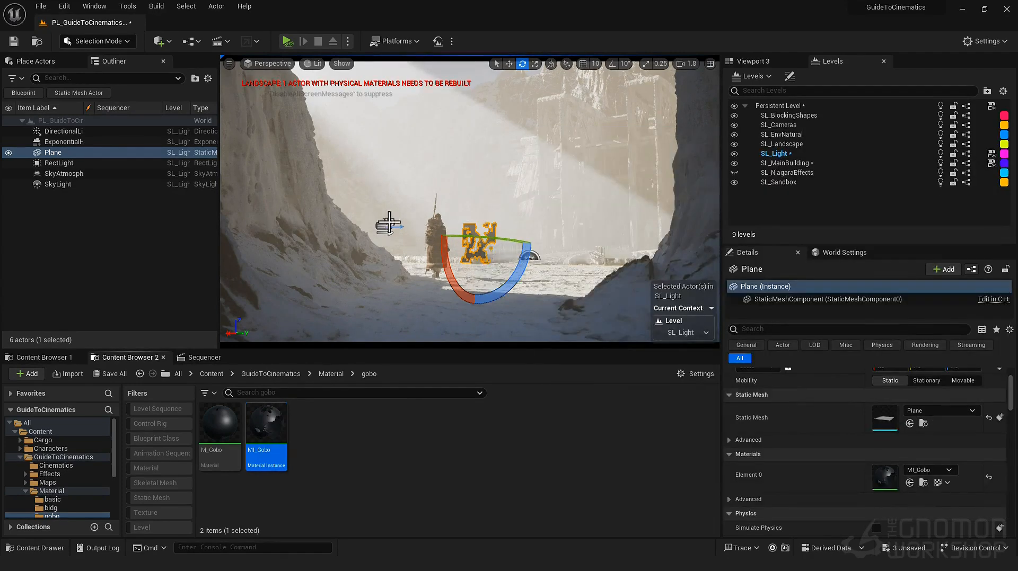
pyautogui.click(108, 217)
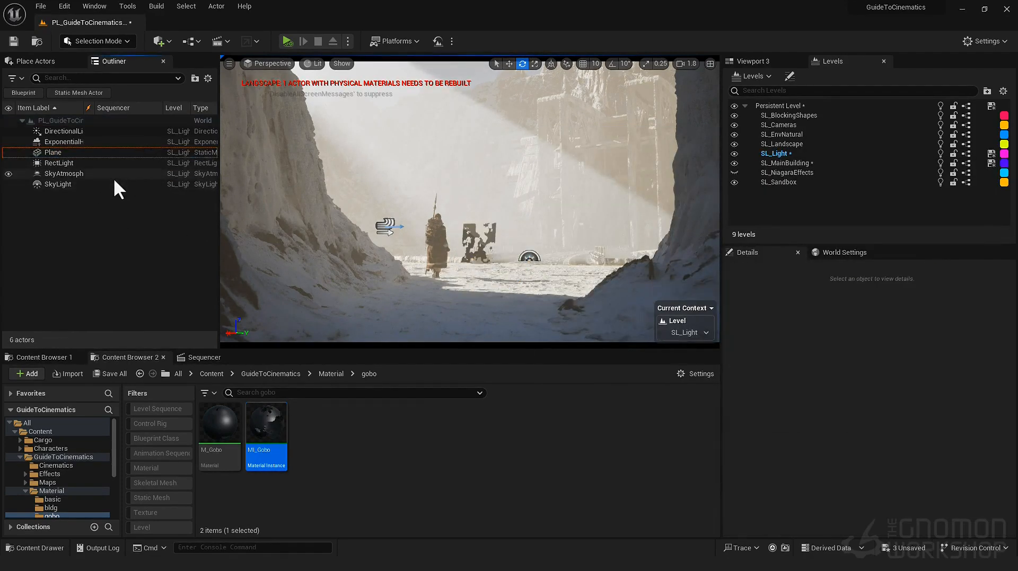
# - Rename the Plane actor to Gobo
pyautogui.click(79, 152)
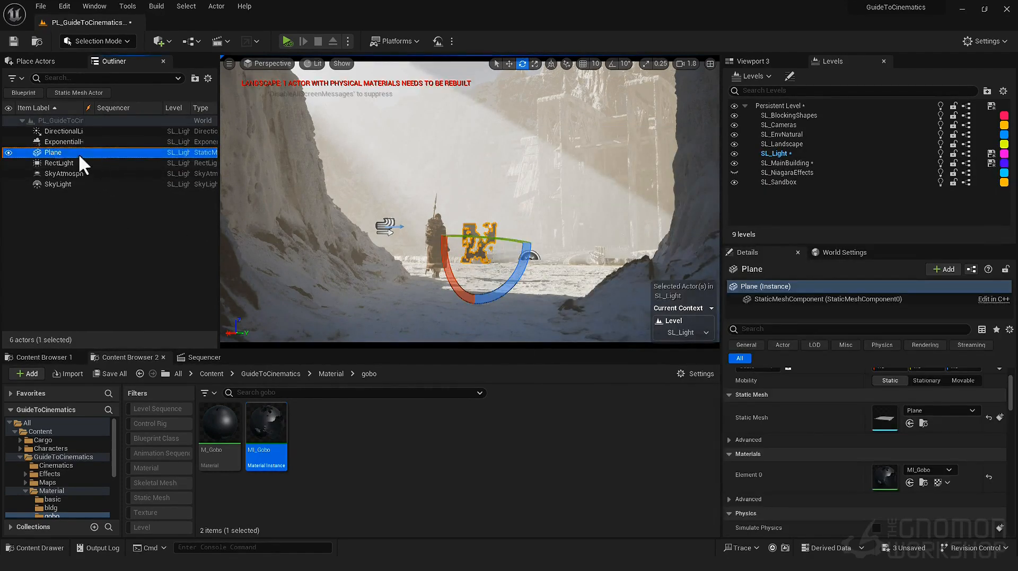
pyautogui.click(48, 150)
pyautogui.write('Gobo')
pyautogui.press('Return')
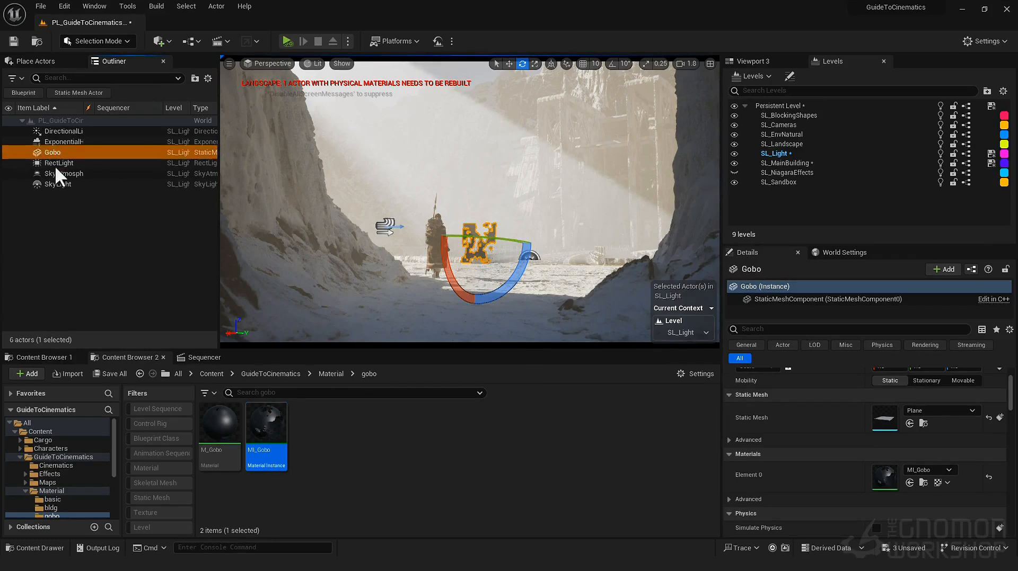
pyautogui.click(59, 210)
# - Set the Gobo plane's mobility to Movable and parent it to RectLight
pyautogui.click(55, 151)
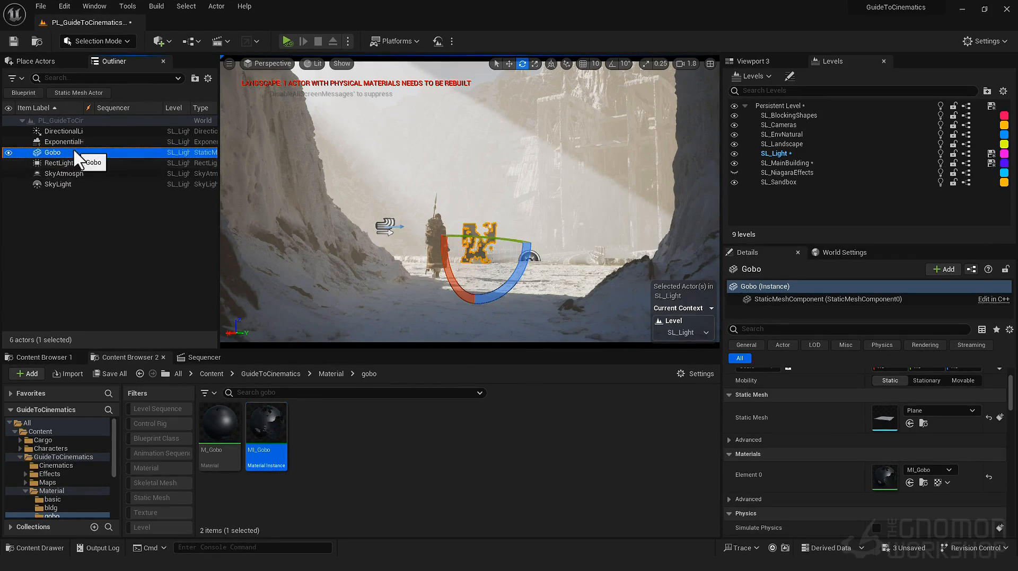
pyautogui.moveTo(55, 151); pyautogui.dragTo(73, 164)
pyautogui.click(52, 260)
pyautogui.click(69, 154)
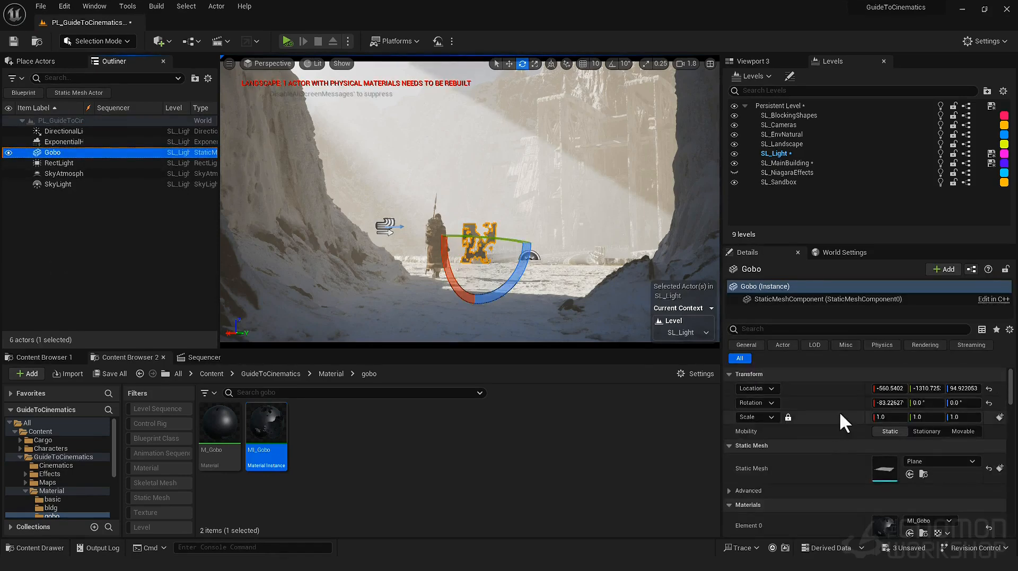
pyautogui.click(968, 433)
pyautogui.moveTo(78, 152)
pyautogui.mouseDown()
pyautogui.moveTo(62, 151)
pyautogui.moveTo(68, 163)
pyautogui.mouseUp()
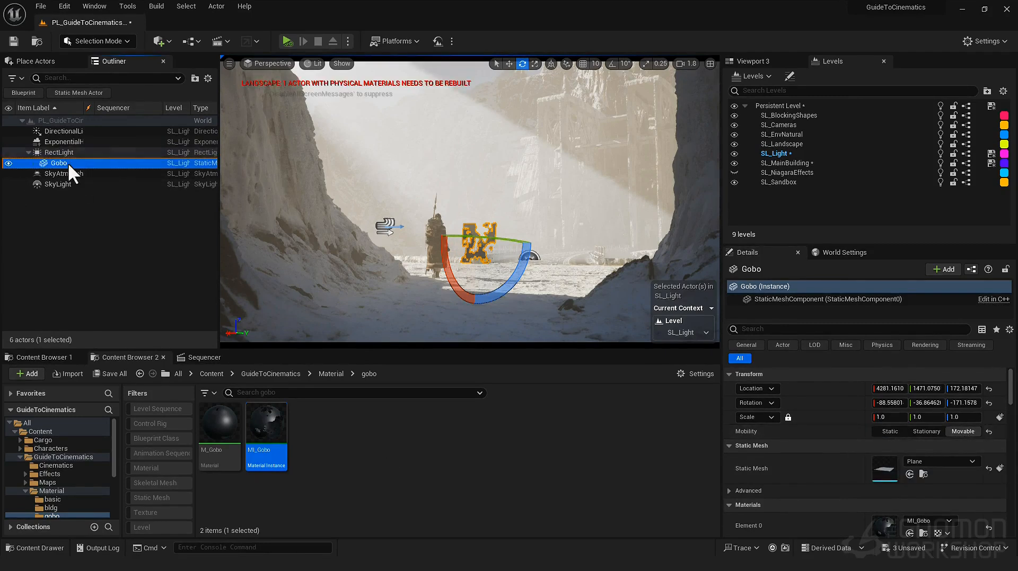
# - Reset the Gobo plane's location to its parent light and scale it uniformly to 8.0
pyautogui.click(989, 389)
pyautogui.click(528, 176)
pyautogui.moveTo(442, 178); pyautogui.dragTo(340, 174, button='right')
pyautogui.moveTo(499, 125); pyautogui.dragTo(551, 133, button='right')
pyautogui.moveTo(445, 205); pyautogui.dragTo(445, 204, button='right')
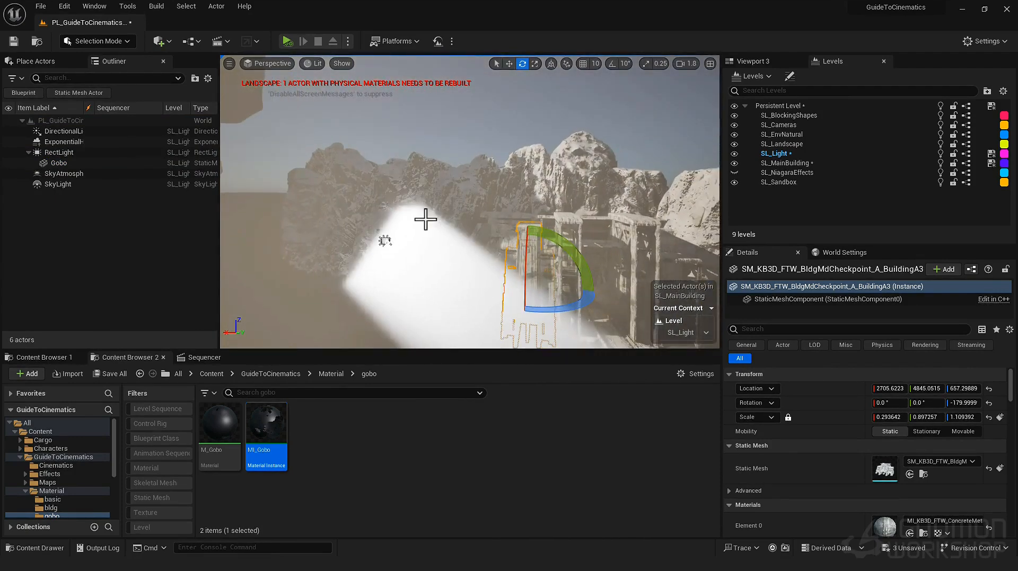
pyautogui.click(87, 161)
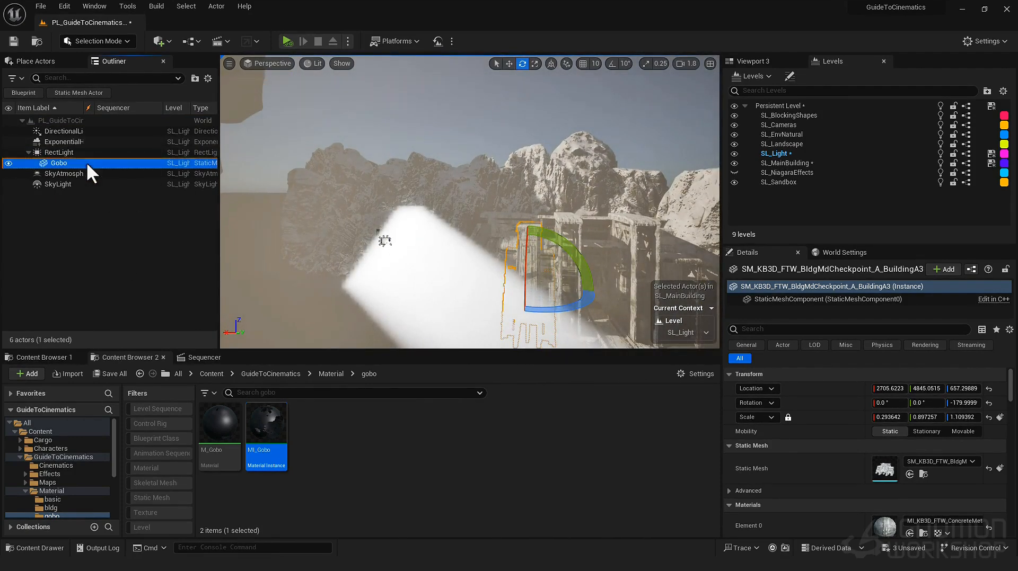
pyautogui.moveTo(891, 418); pyautogui.dragTo(459, 204)
# - Move the Gobo plane about 278 units in front of the RectLight and rotate it across the beam
pyautogui.moveTo(459, 205); pyautogui.dragTo(595, 87, button='right')
pyautogui.press('w')
pyautogui.moveTo(569, 306); pyautogui.dragTo(569, 306, button='right')
pyautogui.press('e')
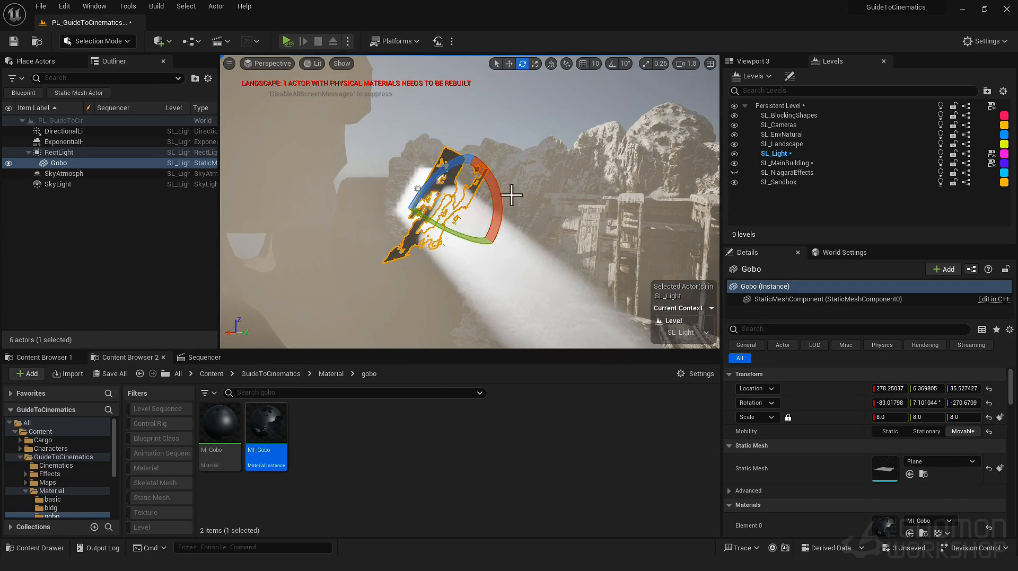
pyautogui.press('Escape')
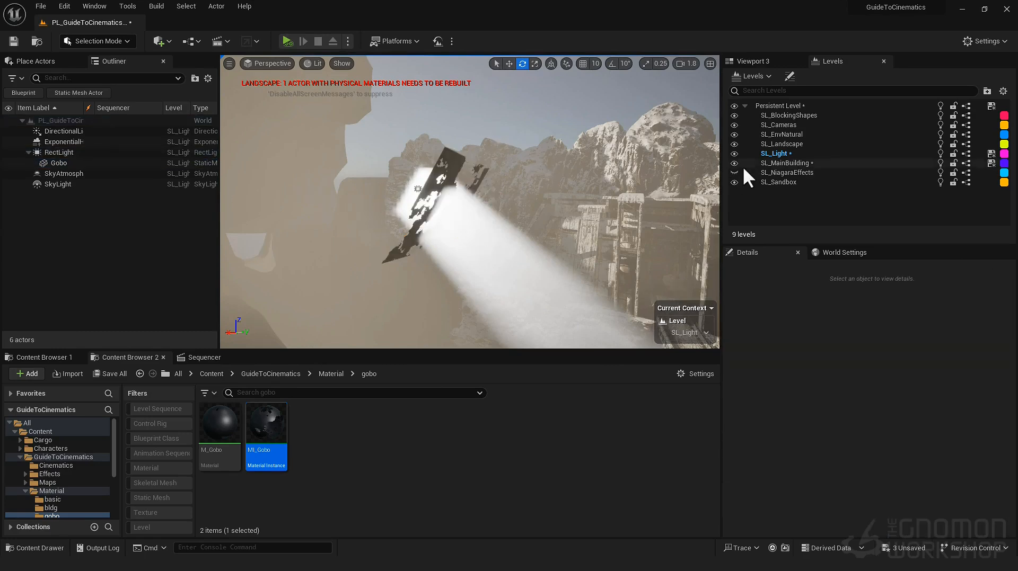
# - Search the Project Settings for "ray trace" and check that Ray Traced Shadows is enabled
pyautogui.click(985, 39)
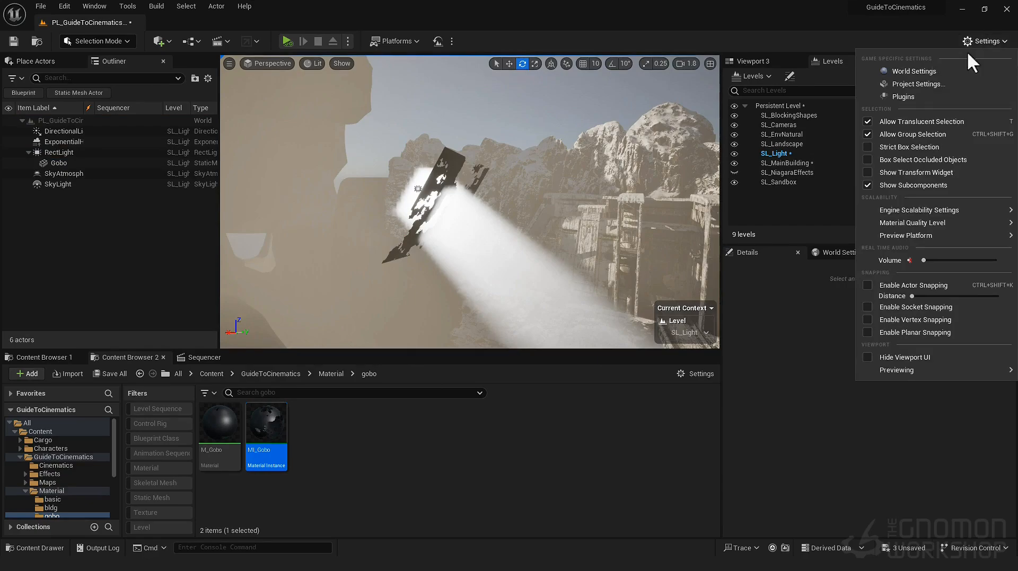
pyautogui.click(930, 90)
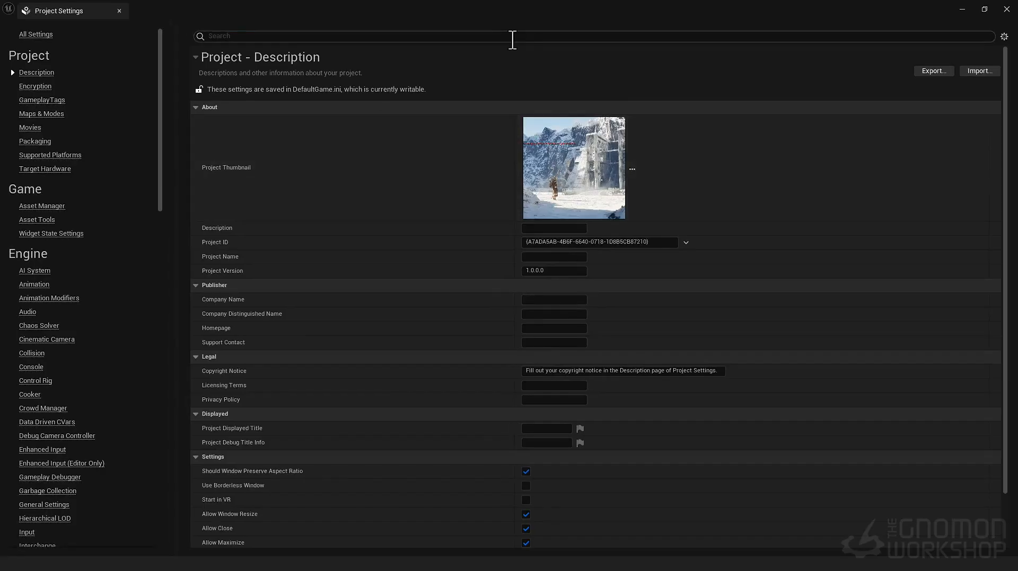
pyautogui.click(513, 40)
pyautogui.write('raytra')
pyautogui.press('BackSpace')
pyautogui.press('BackSpace')
pyautogui.press('BackSpace')
pyautogui.write('trace')
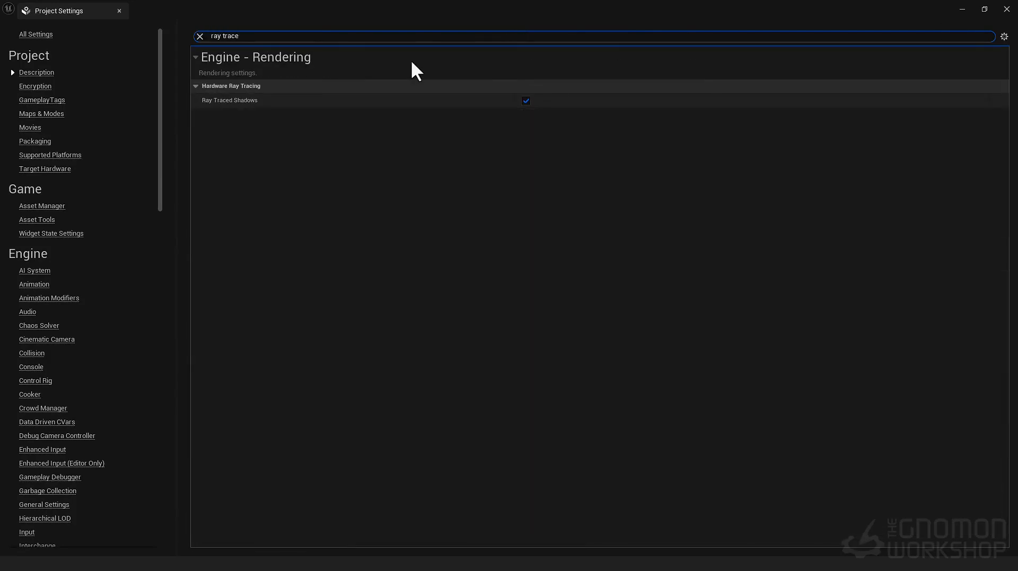
pyautogui.click(525, 100)
pyautogui.moveTo(519, 18)
pyautogui.mouseDown()
pyautogui.moveTo(614, 425)
pyautogui.moveTo(311, 316)
pyautogui.mouseUp()
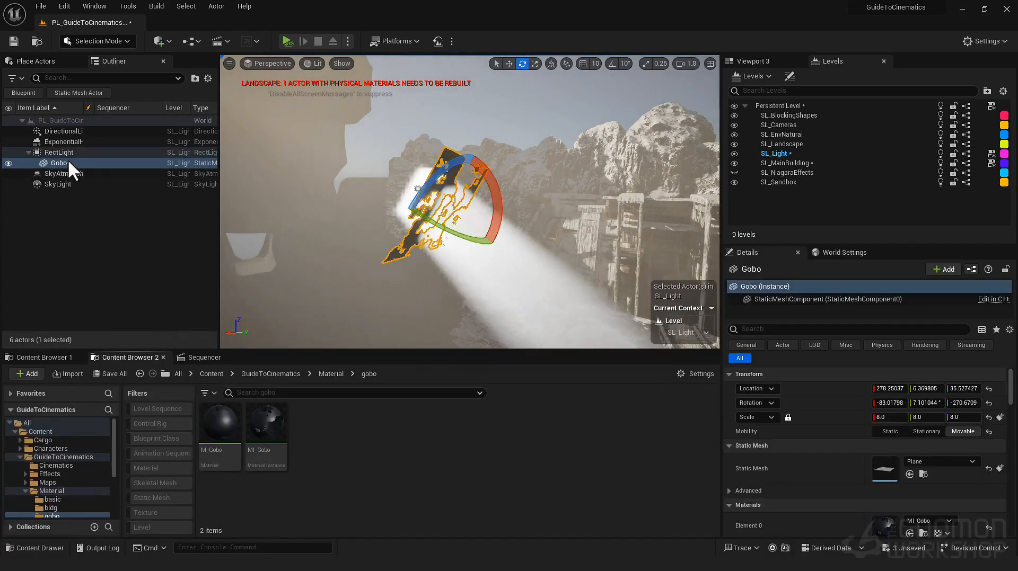
# - Filter the RectLight's properties by "shadow" and enable Cast Volumetric Shadow
pyautogui.click(59, 152)
pyautogui.click(829, 329)
pyautogui.write('shadow')
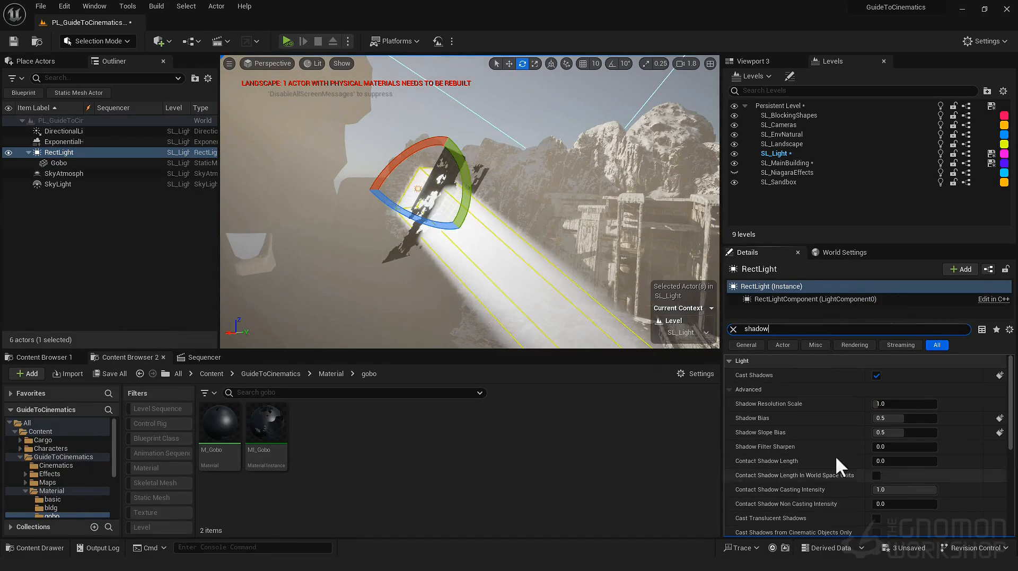
pyautogui.scroll(-4, 827, 469)
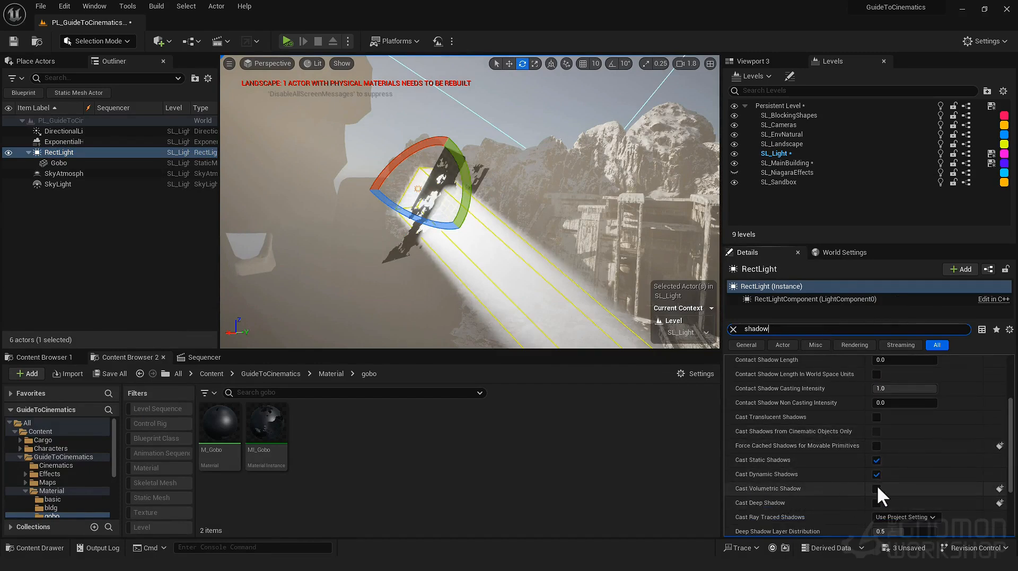
pyautogui.click(876, 489)
pyautogui.moveTo(469, 202); pyautogui.dragTo(557, 199, button='right')
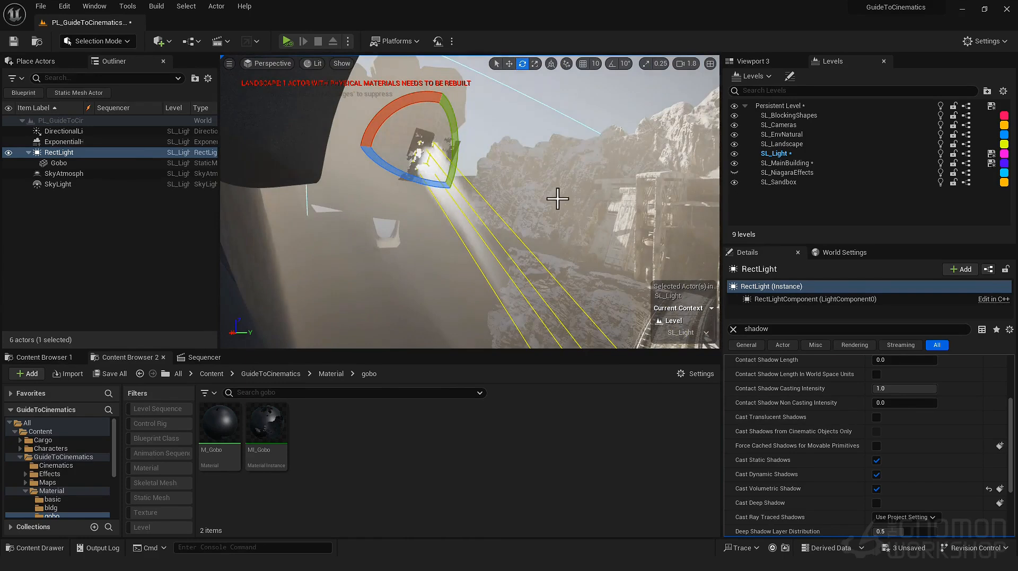
# - Bring up the LS_GTC_001 camera shot in the main viewport and set Viewport 3 to Unlit
pyautogui.click(118, 205)
pyautogui.click(107, 153)
pyautogui.press('w')
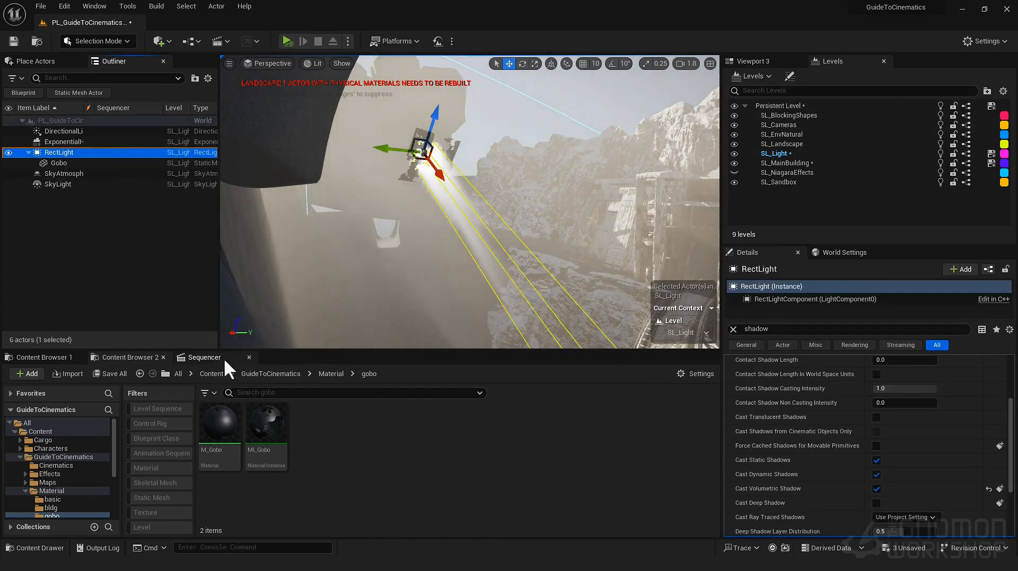
pyautogui.click(207, 357)
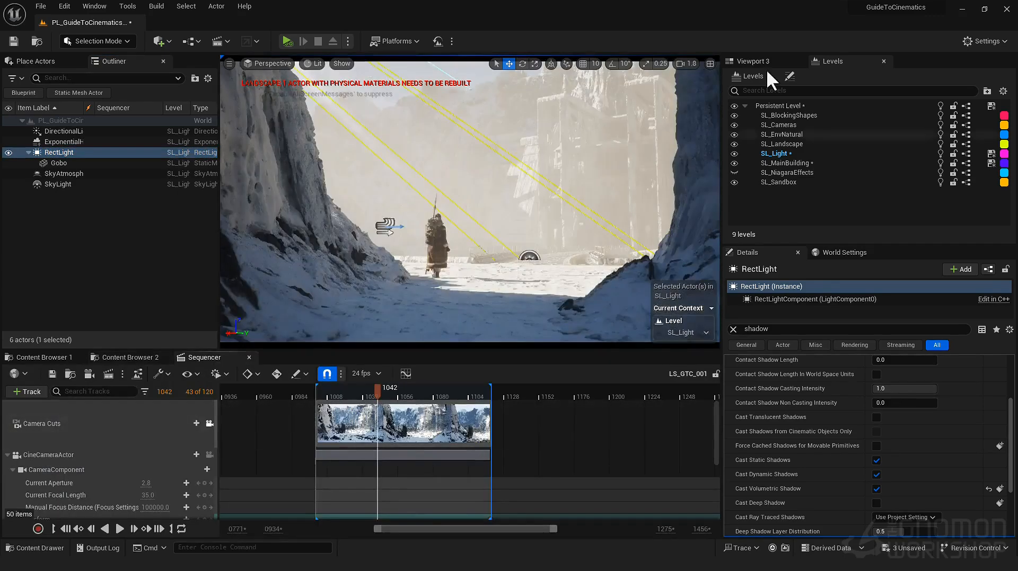
pyautogui.click(763, 62)
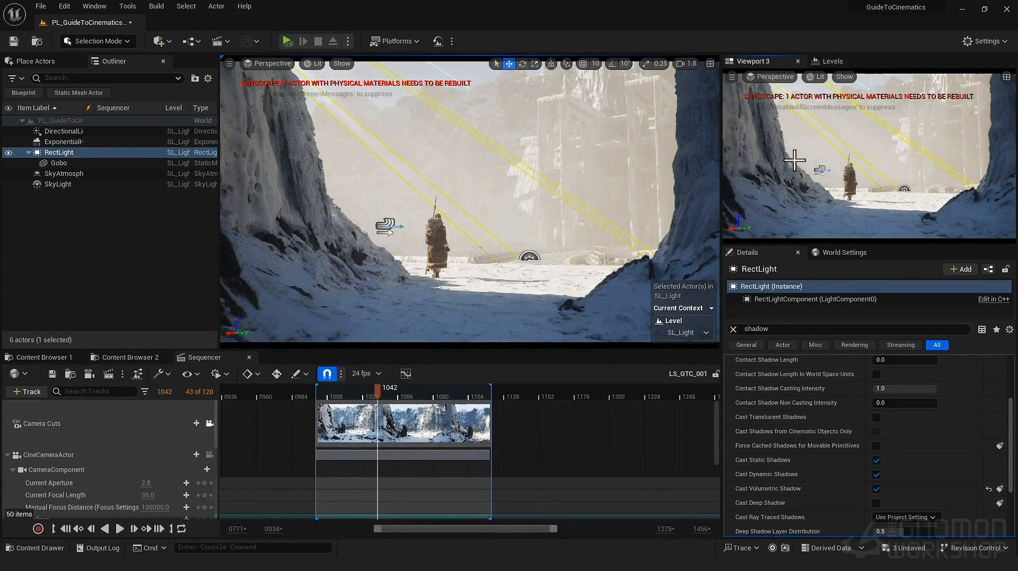
pyautogui.click(815, 78)
pyautogui.click(831, 116)
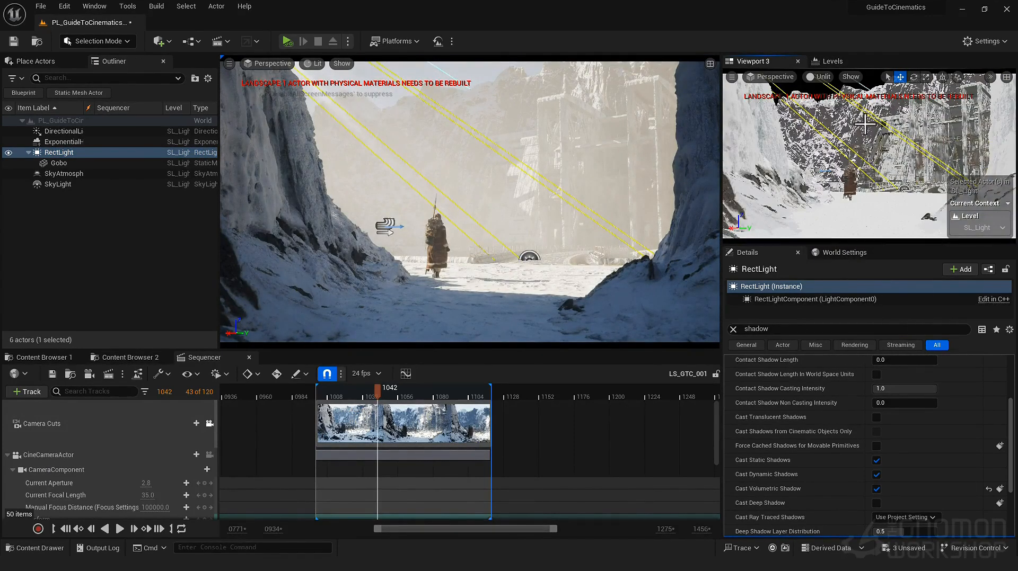
# - Pilot CineCameraActor in the main viewport, leaving Viewport 3 free for editing
pyautogui.click(864, 121)
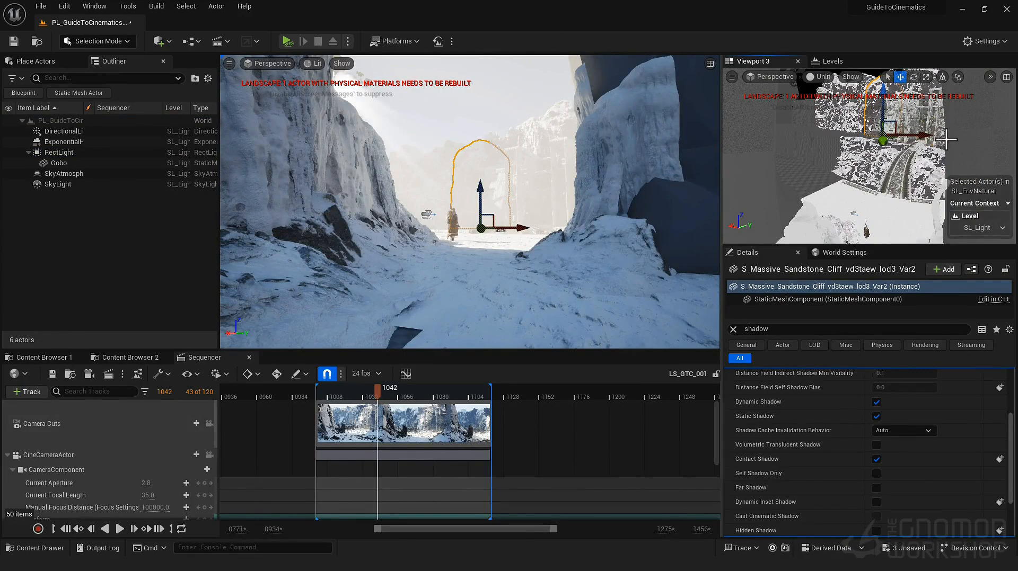
pyautogui.click(209, 424)
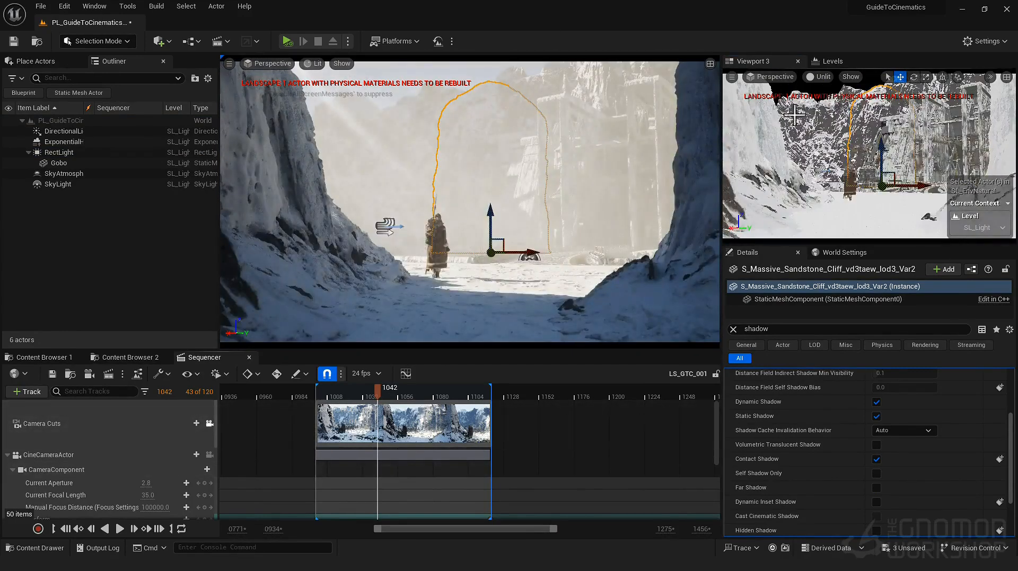
pyautogui.click(208, 424)
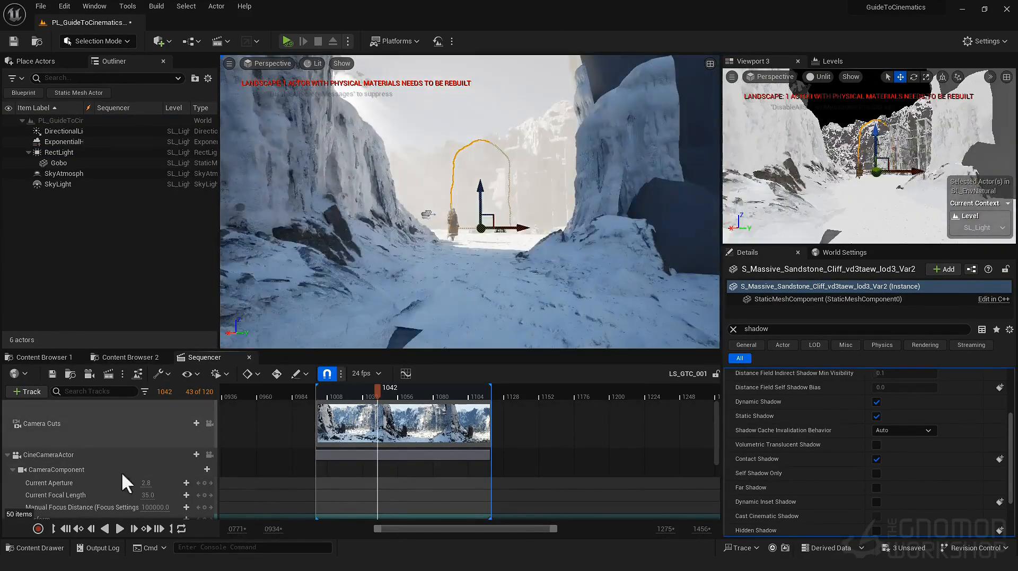
pyautogui.click(67, 455)
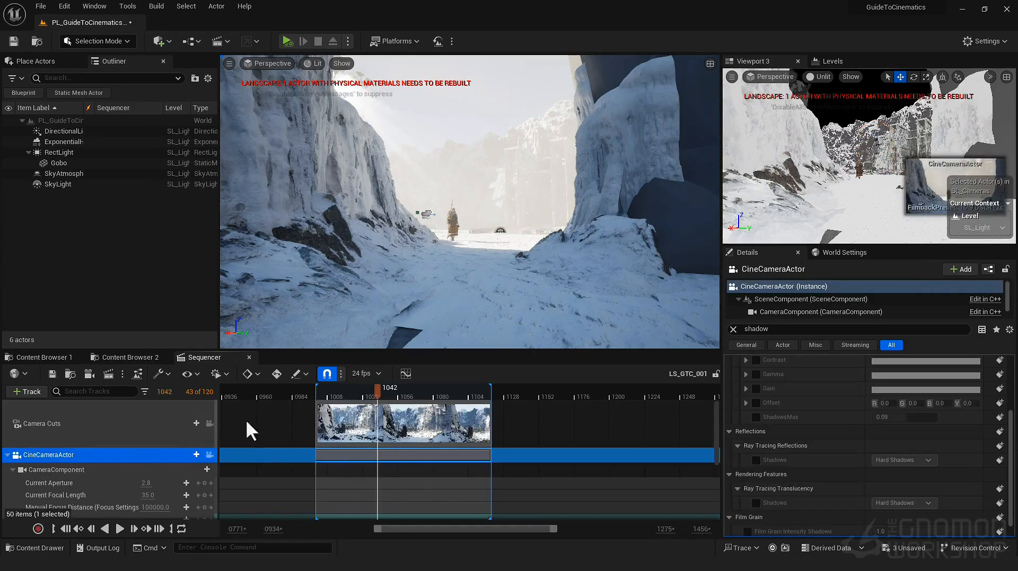
pyautogui.click(209, 453)
pyautogui.click(206, 459)
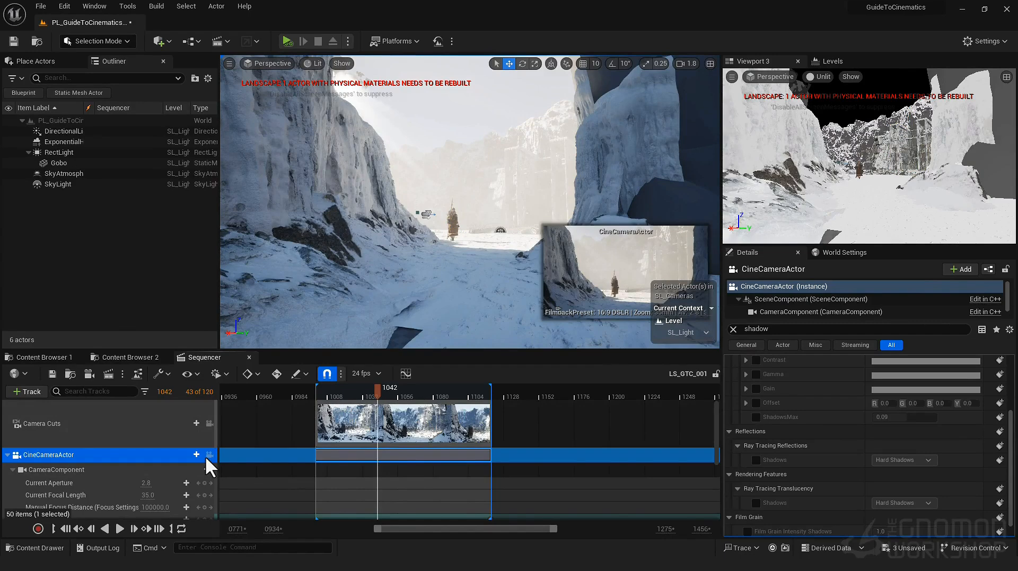
pyautogui.click(209, 455)
# - Reposition the RectLight beside the cliff using Viewport 3 and rotate it to change the beam's angle
pyautogui.moveTo(893, 160); pyautogui.dragTo(853, 129, button='right')
pyautogui.click(832, 129)
pyautogui.moveTo(844, 133); pyautogui.dragTo(799, 121)
pyautogui.moveTo(850, 92); pyautogui.dragTo(846, 105)
pyautogui.press('e')
pyautogui.moveTo(860, 155); pyautogui.dragTo(862, 171)
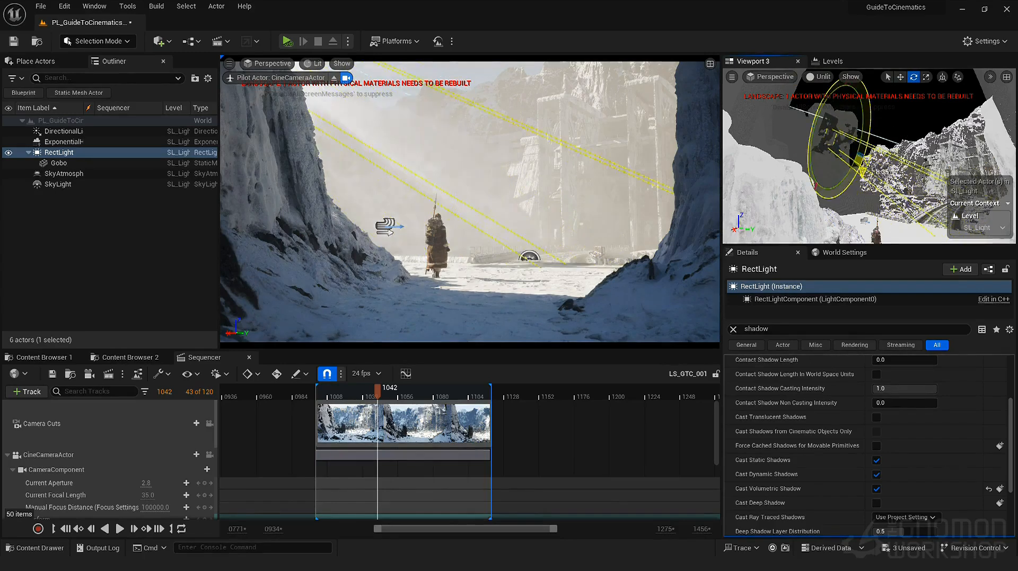
# - Clear the property filter and set the RectLight's Source Width to 400.0 and Source Height to 616.0
pyautogui.click(733, 329)
pyautogui.moveTo(899, 404)
pyautogui.mouseDown()
pyautogui.moveTo(910, 402)
pyautogui.moveTo(900, 417)
pyautogui.mouseUp()
pyautogui.press('w')
pyautogui.press('r')
pyautogui.moveTo(838, 113); pyautogui.dragTo(840, 105)
pyautogui.hotkey('ctrl', 'z')
pyautogui.moveTo(901, 403); pyautogui.dragTo(888, 403)
pyautogui.moveTo(899, 417)
pyautogui.mouseDown()
pyautogui.moveTo(919, 417)
pyautogui.moveTo(906, 409)
pyautogui.moveTo(907, 431)
pyautogui.mouseUp()
# - Shift the RectLight sideways in Viewport 3 to adjust where the light shafts fall in the shot
pyautogui.click(122, 357)
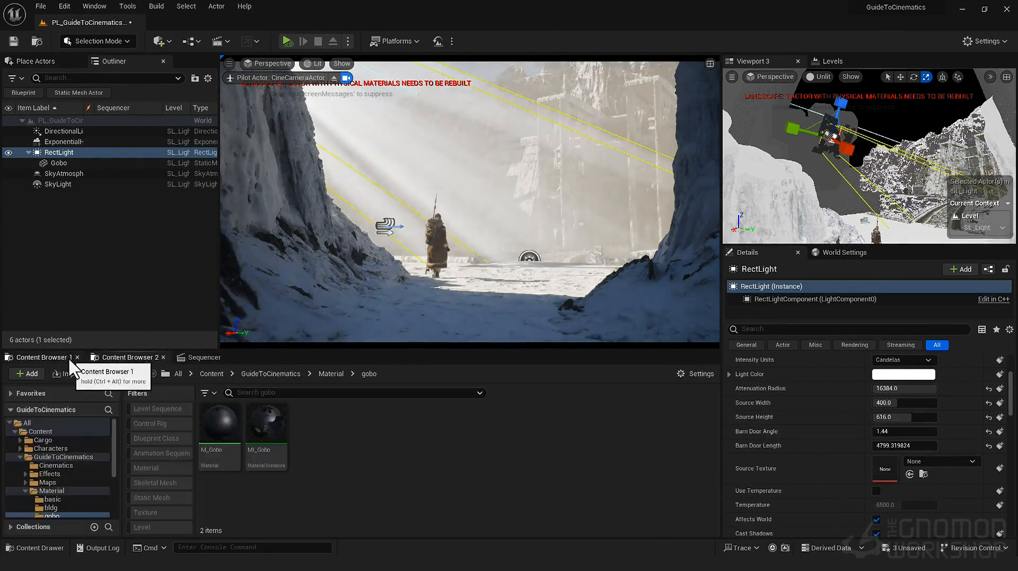
pyautogui.press('w')
pyautogui.moveTo(838, 110); pyautogui.dragTo(829, 110)
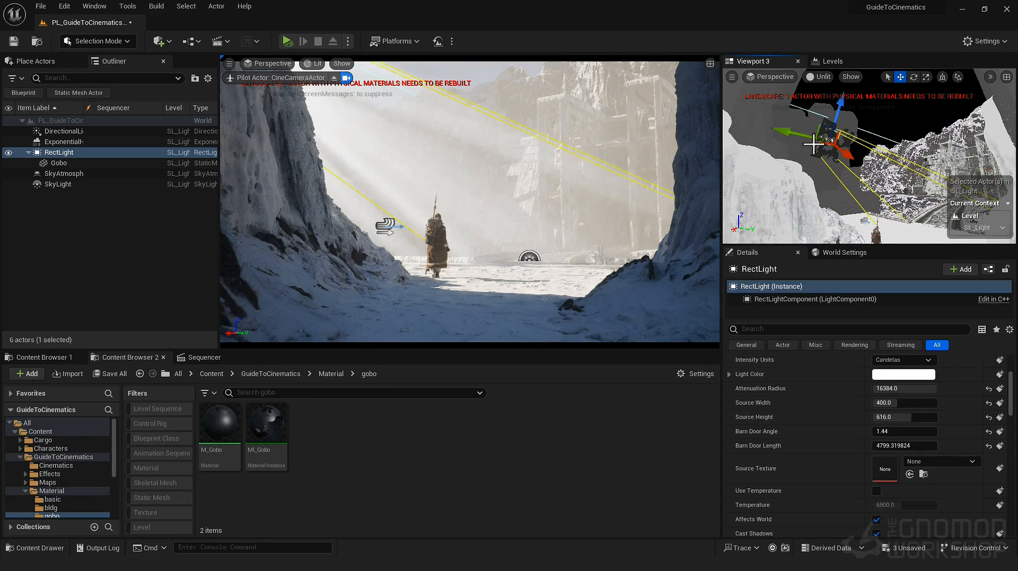
pyautogui.moveTo(794, 137)
pyautogui.mouseDown()
pyautogui.moveTo(805, 141)
pyautogui.moveTo(788, 139)
pyautogui.mouseUp()
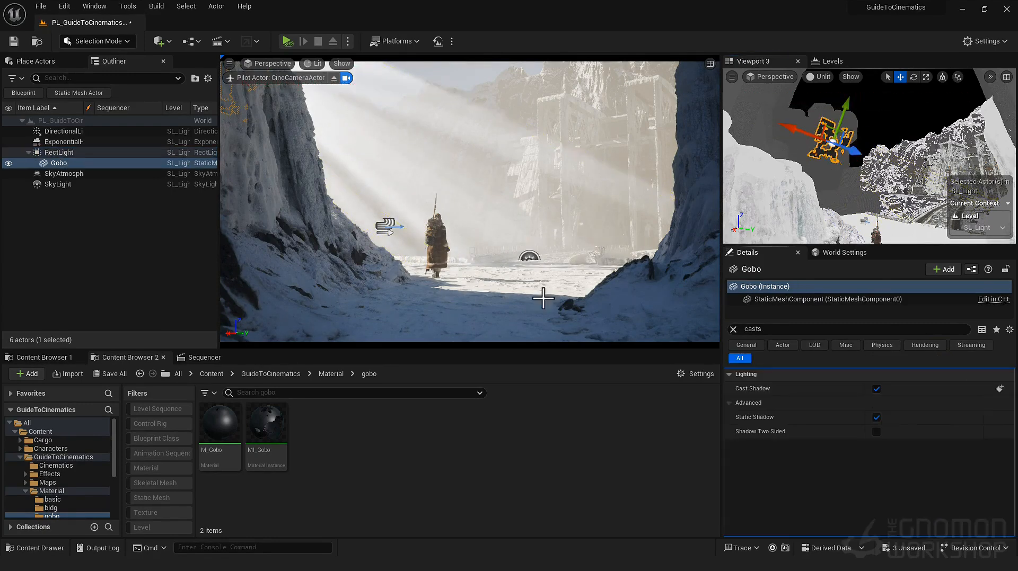
# - Rotate and reposition the RectLight in Viewport 3 to re-aim its beam across the shot
pyautogui.moveTo(795, 135); pyautogui.dragTo(778, 132)
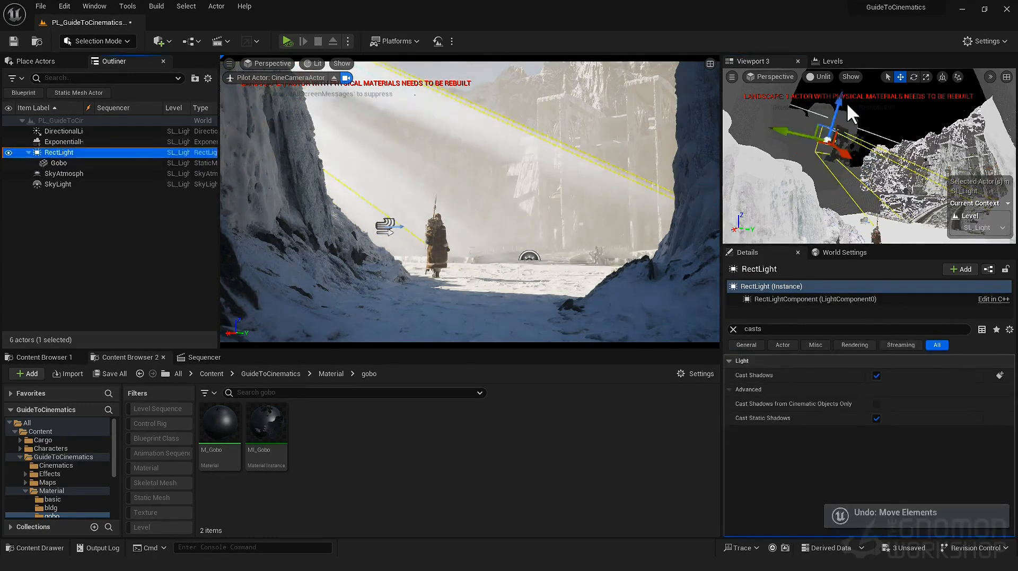
pyautogui.press('e')
pyautogui.moveTo(843, 153); pyautogui.dragTo(831, 158)
pyautogui.press('w')
pyautogui.moveTo(843, 118)
pyautogui.mouseDown()
pyautogui.moveTo(847, 104)
pyautogui.moveTo(837, 137)
pyautogui.mouseUp()
pyautogui.press('e')
pyautogui.press('w')
pyautogui.moveTo(771, 159); pyautogui.dragTo(759, 181)
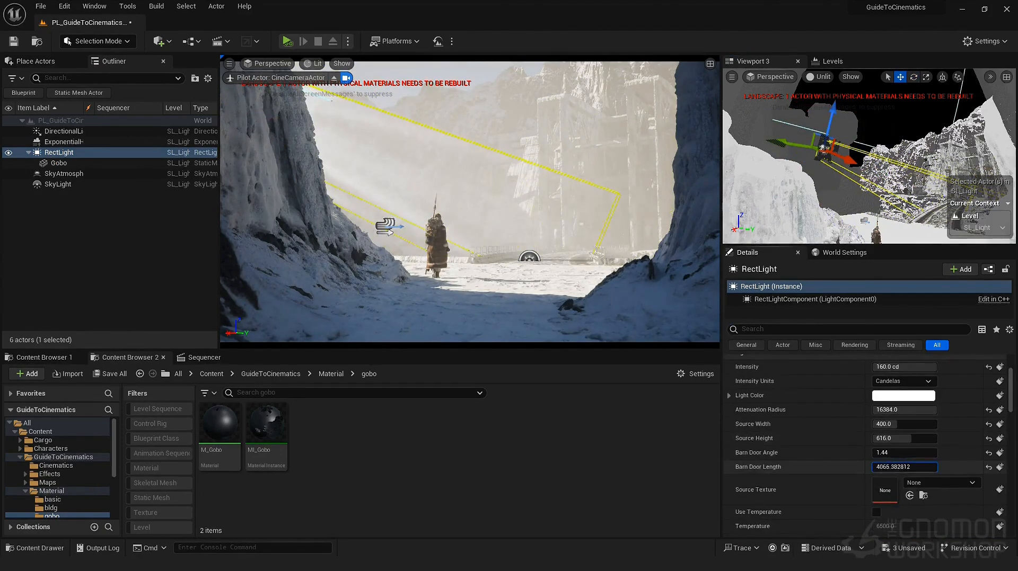
# - Increase the RectLight's Barn Door Length to about 4760 and edit its Attenuation Radius
pyautogui.click(904, 410)
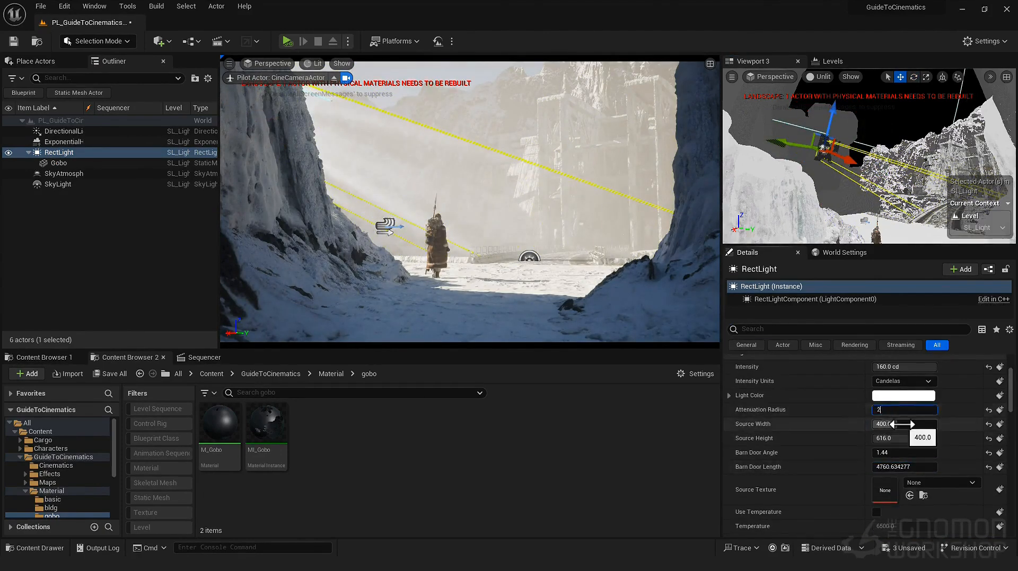
pyautogui.scroll(-5, 901, 424)
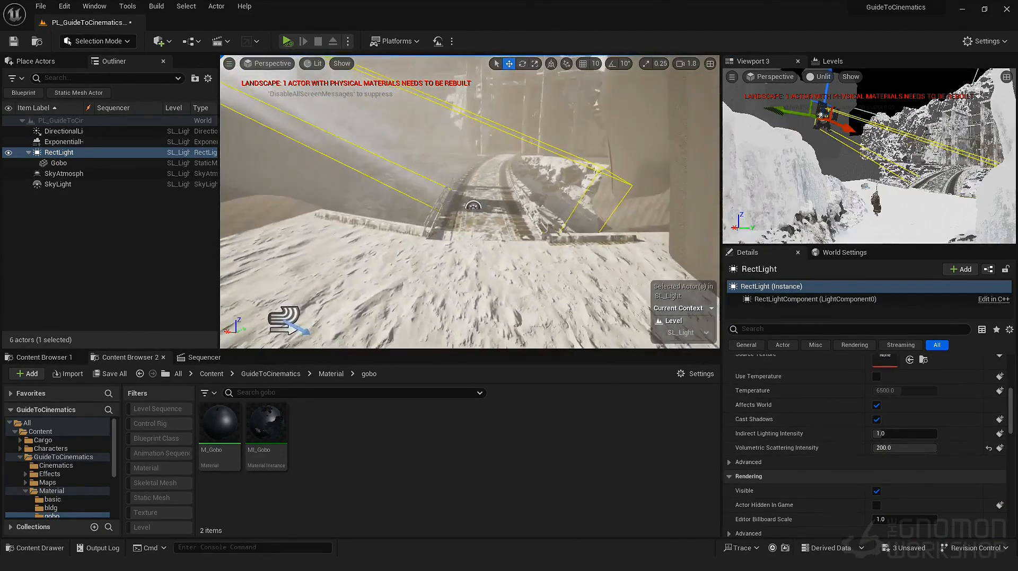
# - Filter the Gobo's properties by "light" and switch its Lighting Channels from channel 0 to channel 1
pyautogui.moveTo(629, 248); pyautogui.dragTo(629, 313, button='right')
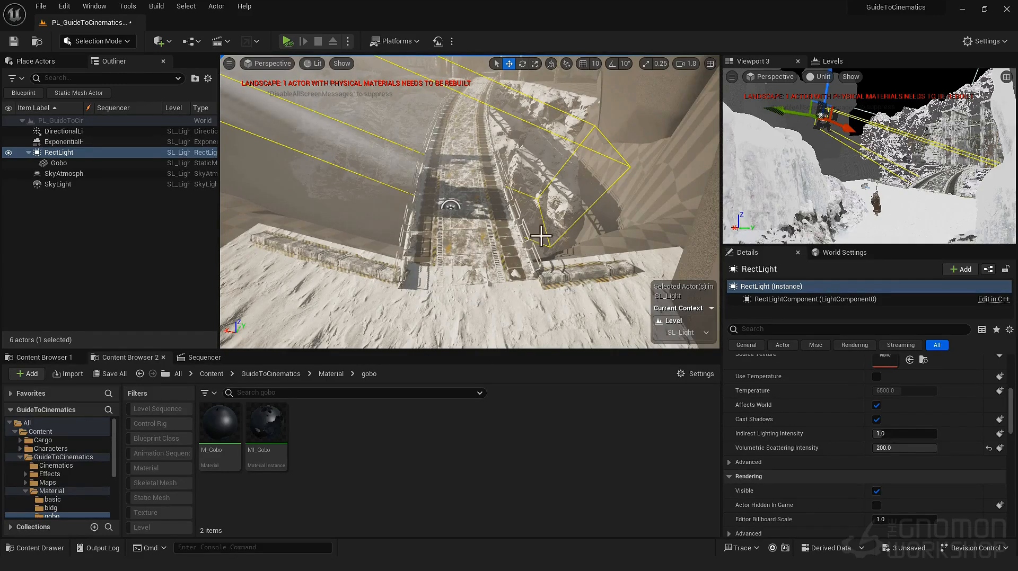
pyautogui.moveTo(512, 237); pyautogui.dragTo(493, 244, button='right')
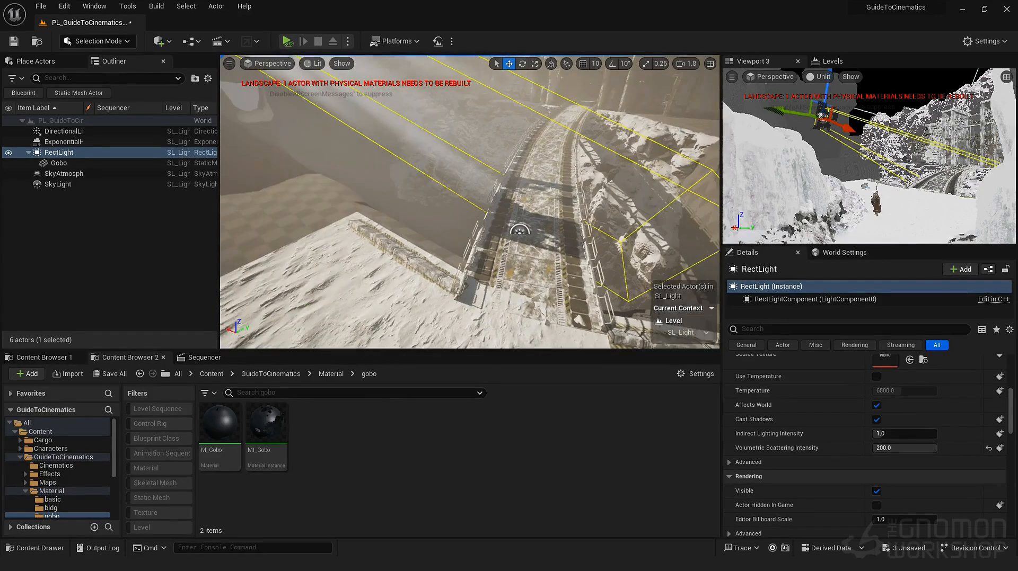
pyautogui.click(103, 164)
pyautogui.click(799, 330)
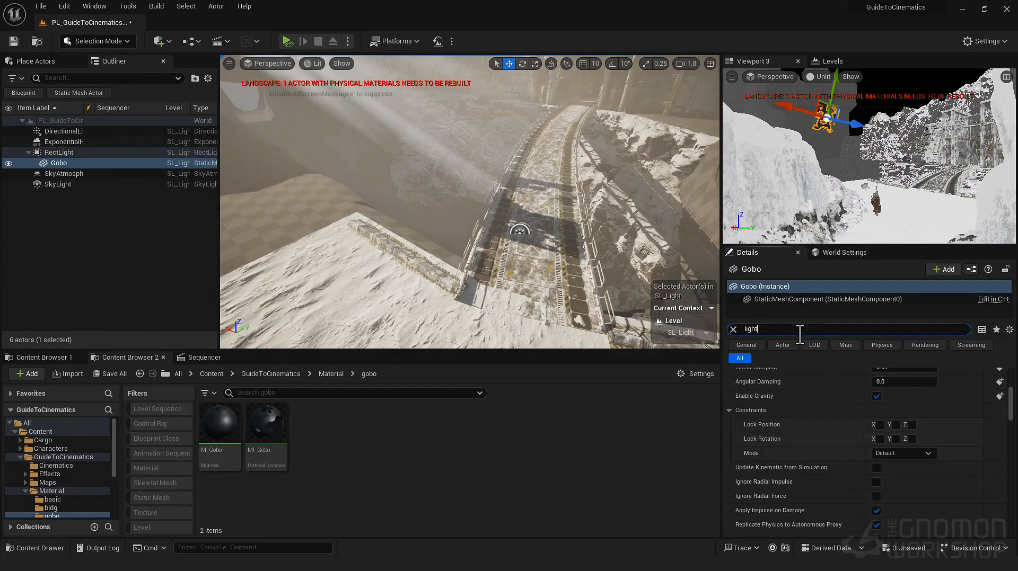
pyautogui.scroll(-5, 857, 447)
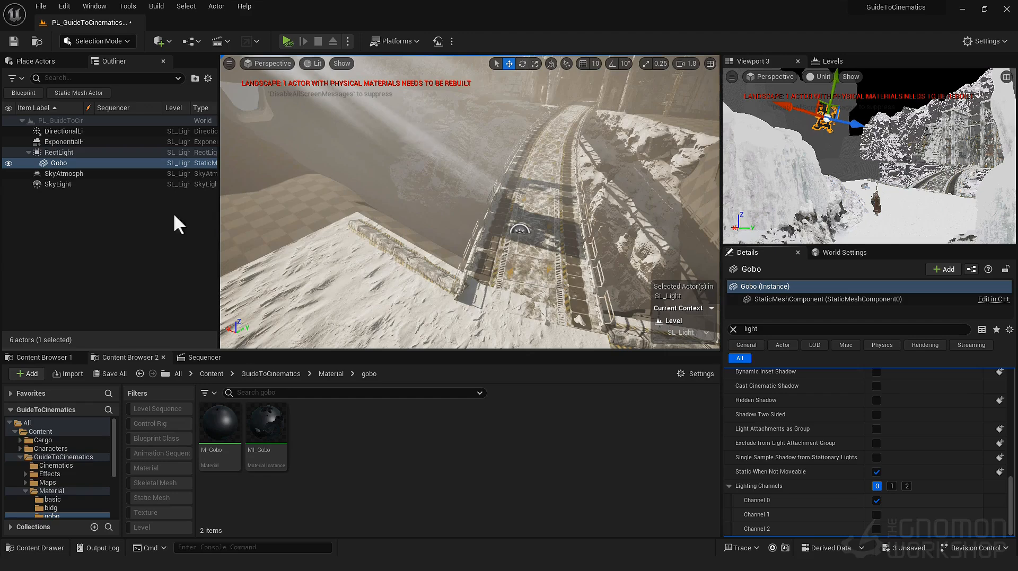
pyautogui.click(876, 487)
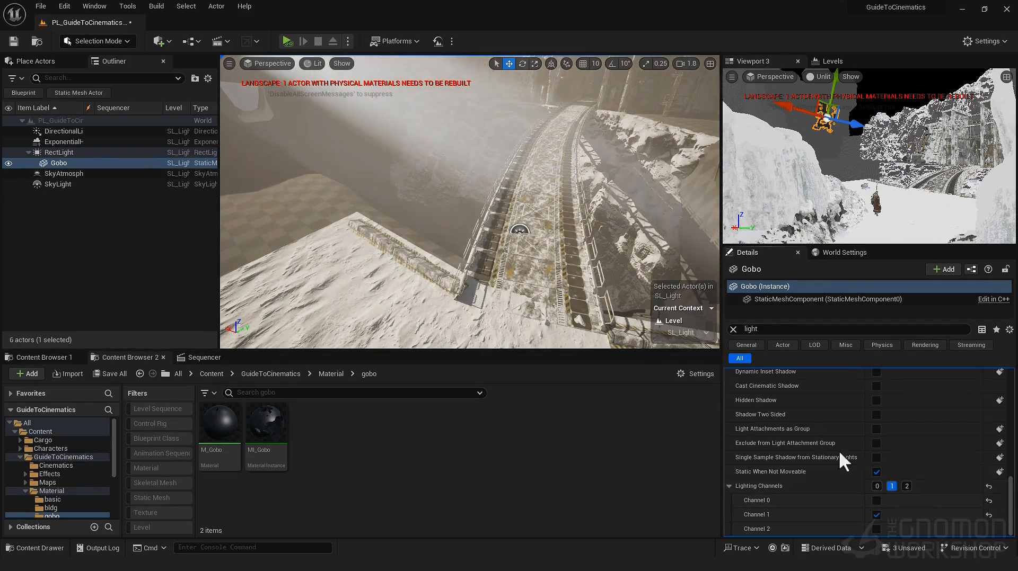
pyautogui.click(892, 486)
# - Return to the shot view and toggle the Gobo's lighting channels 0 and 1 to compare, leaving only channel 1 on
pyautogui.moveTo(544, 201); pyautogui.dragTo(530, 201, button='right')
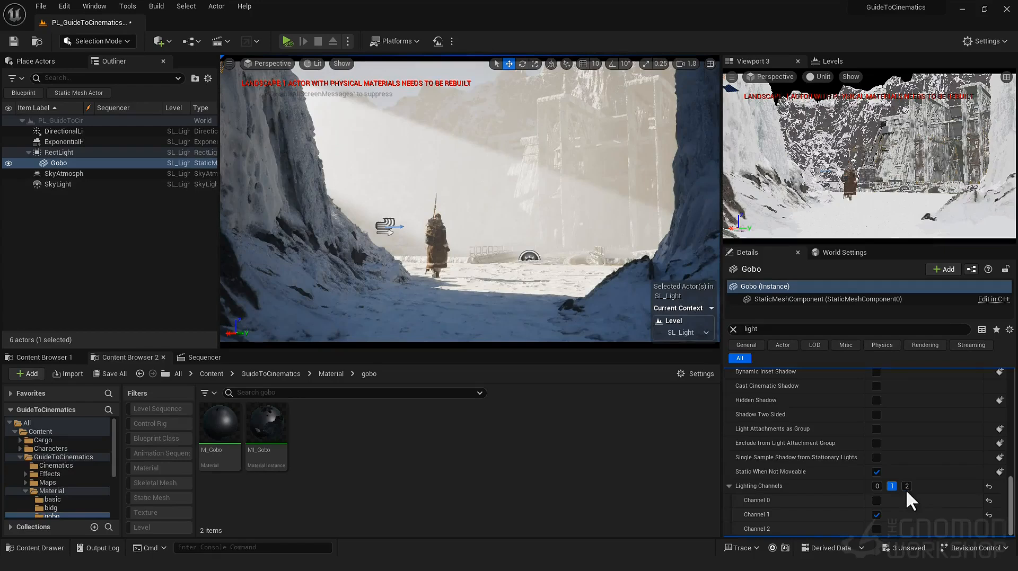
pyautogui.click(877, 486)
pyautogui.click(892, 486)
pyautogui.click(891, 485)
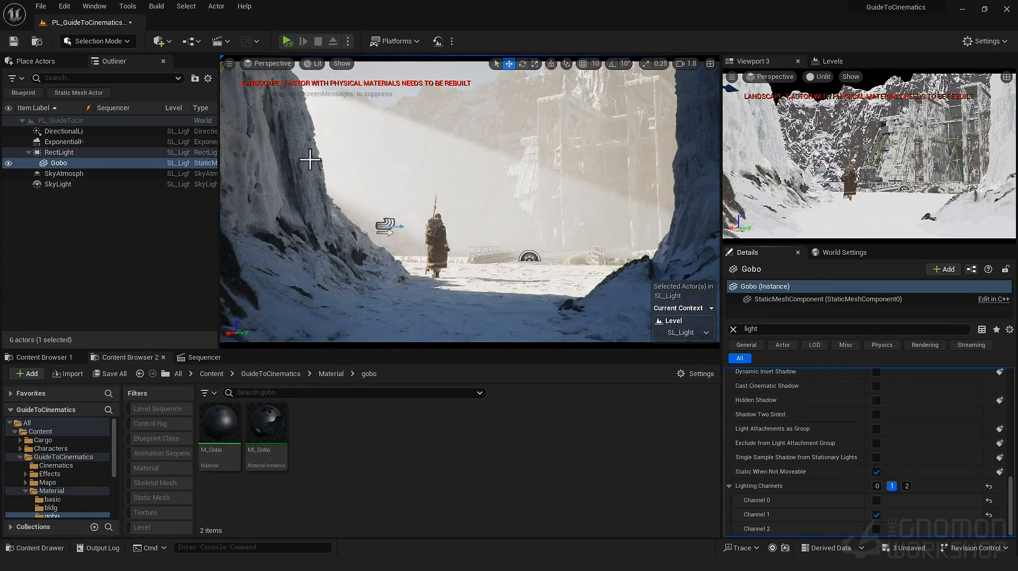
# - Enable Lighting Channel 1 alongside channel 0 on the RectLight
pyautogui.press('Escape')
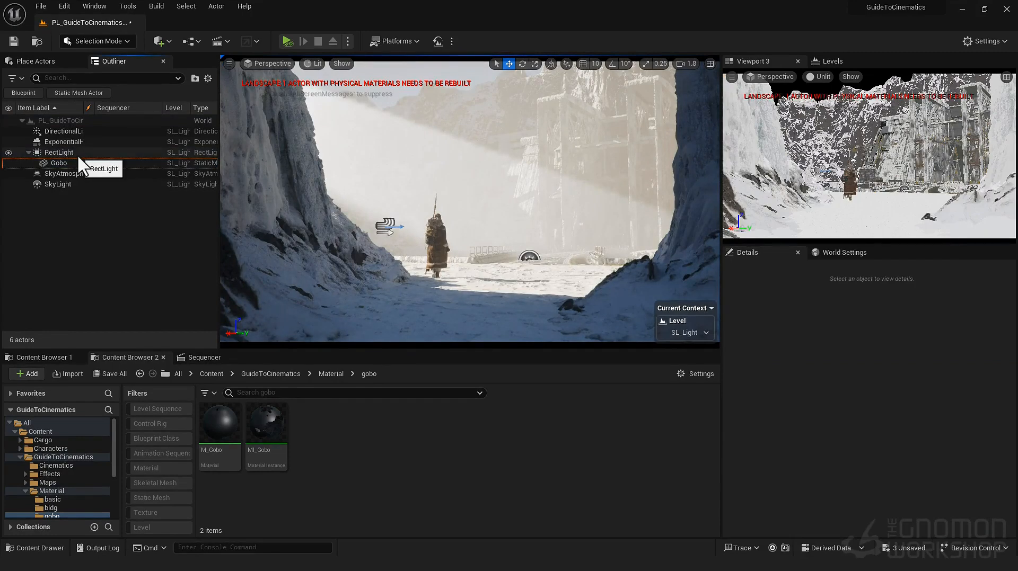
pyautogui.click(77, 152)
pyautogui.scroll(-3, 820, 424)
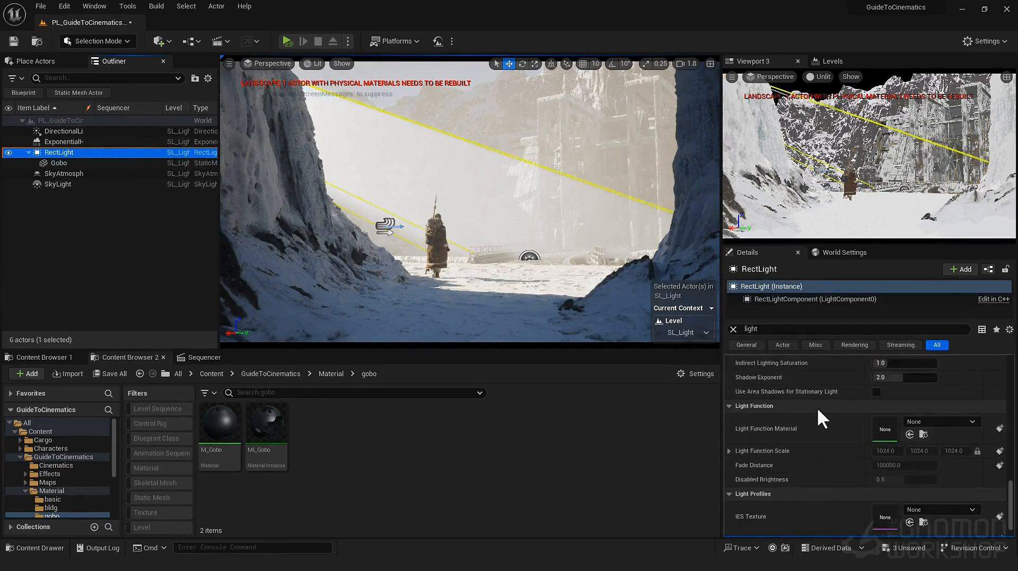
pyautogui.scroll(5, 825, 422)
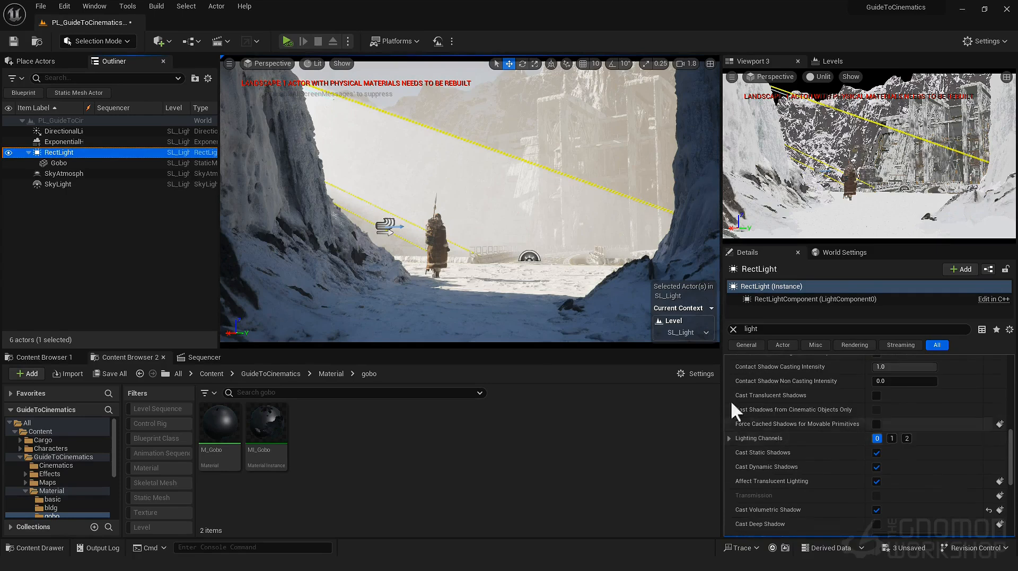
pyautogui.click(892, 438)
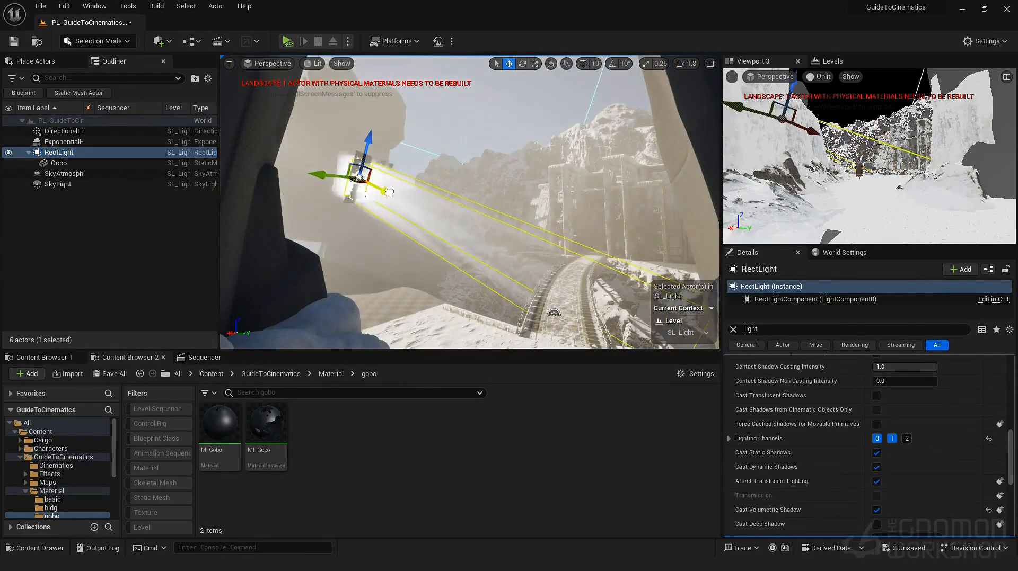
# - Move the RectLight and rotate it to adjust how the beam falls behind the character
pyautogui.moveTo(317, 177); pyautogui.dragTo(408, 206)
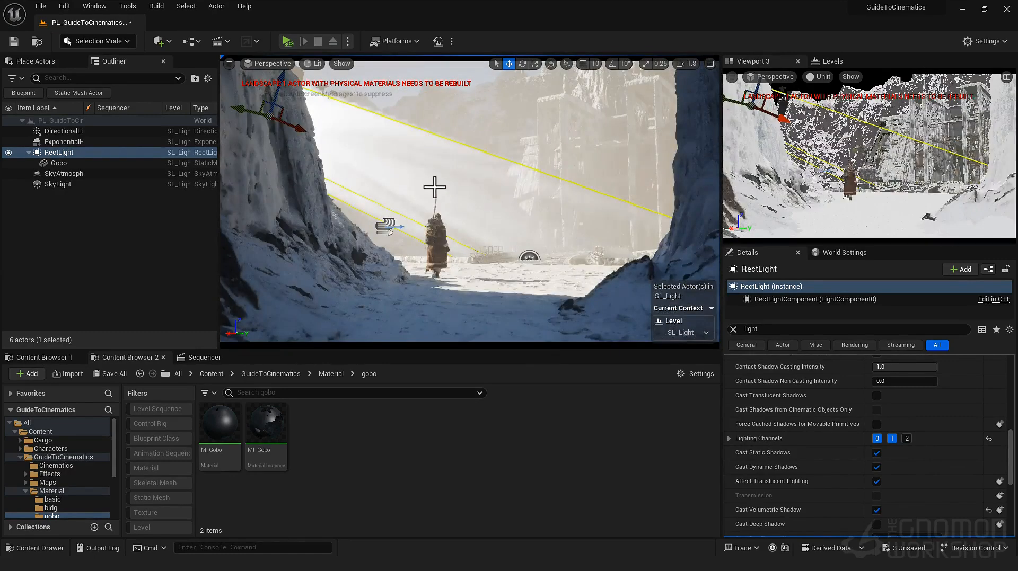
pyautogui.moveTo(269, 115); pyautogui.dragTo(268, 149)
pyautogui.moveTo(757, 111); pyautogui.dragTo(751, 139)
pyautogui.press('e')
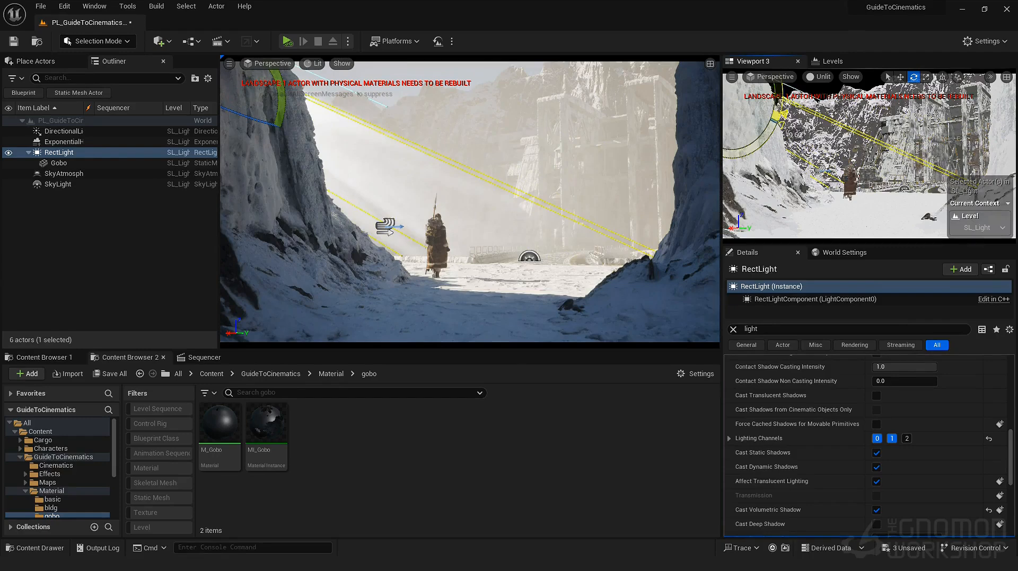
pyautogui.press('w')
# - Open the MI_Gobo material instance for editing
pyautogui.click(261, 431)
pyautogui.doubleClick(261, 431)
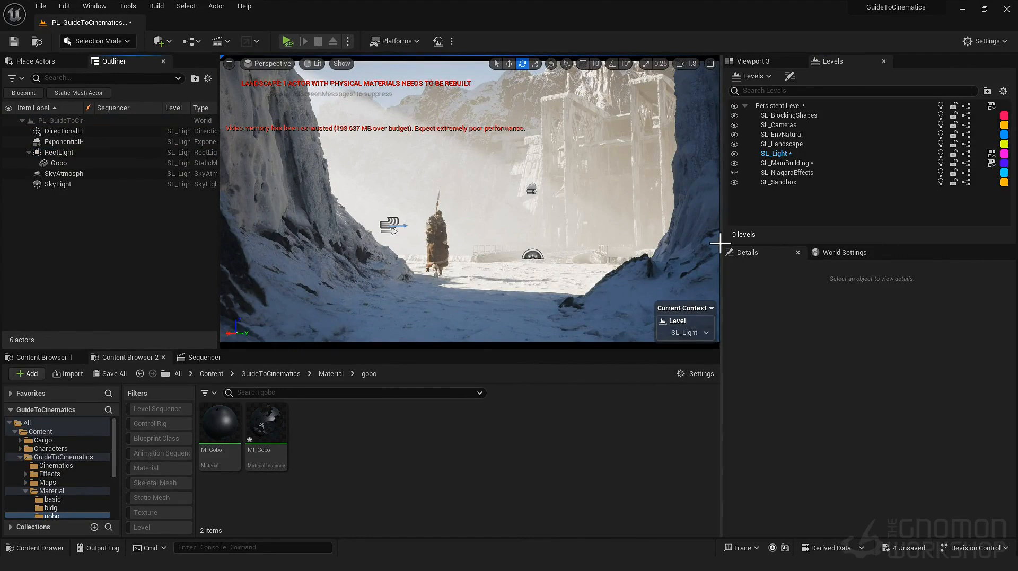
# - Add a Post Process Volume to the SL_Light level
pyautogui.click(158, 42)
pyautogui.moveTo(204, 186)
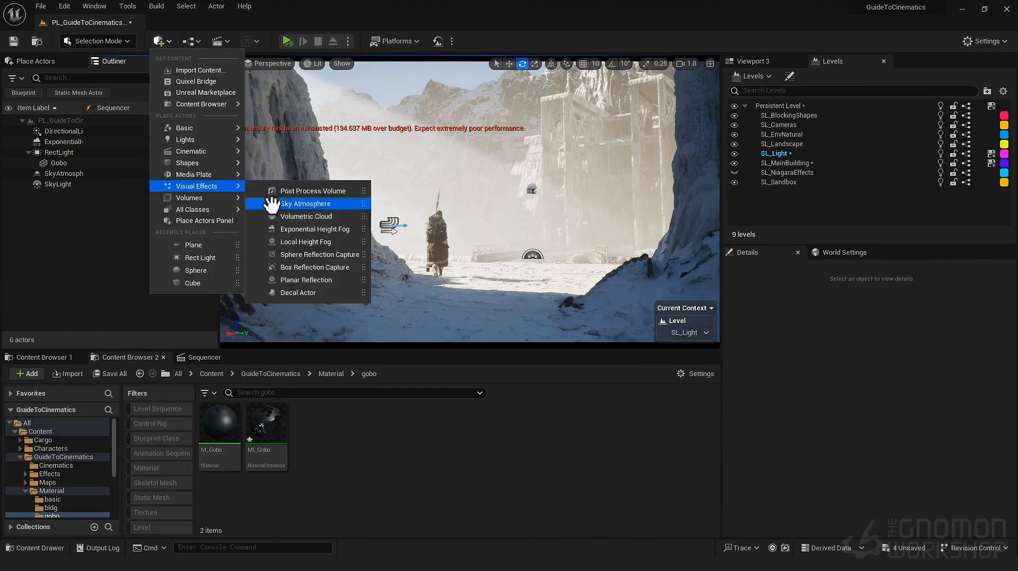
pyautogui.click(325, 192)
pyautogui.click(565, 294)
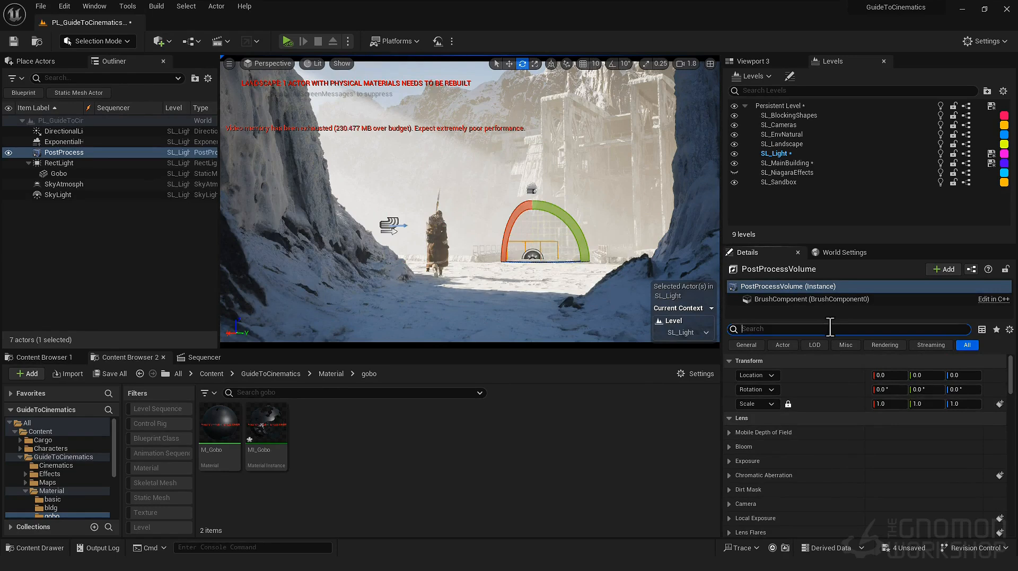
# - Filter the PostProcessVolume's properties by "unb", turn on Infinite Extent (Unbound), and clear the filter
pyautogui.write('unb')
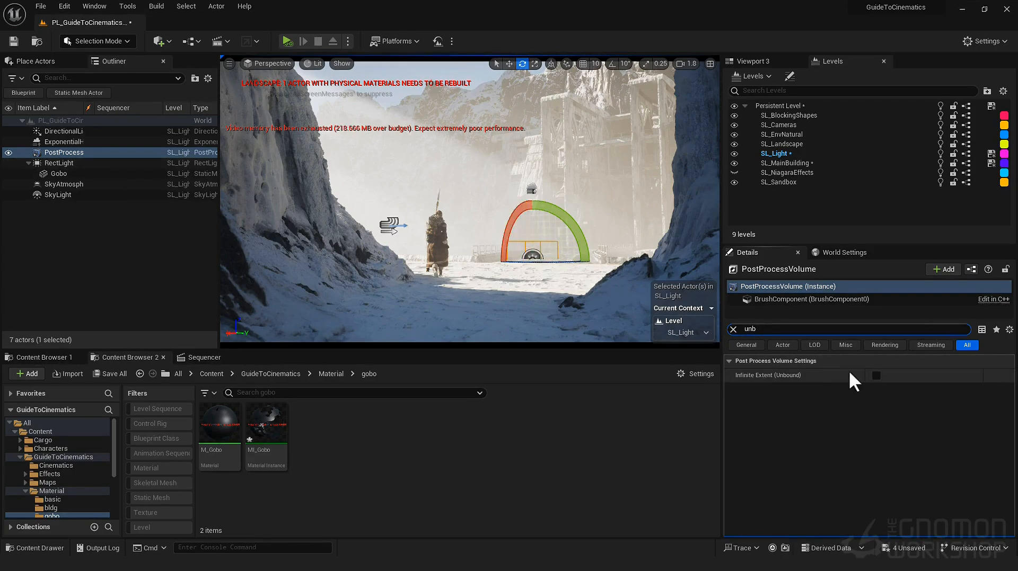
pyautogui.click(875, 375)
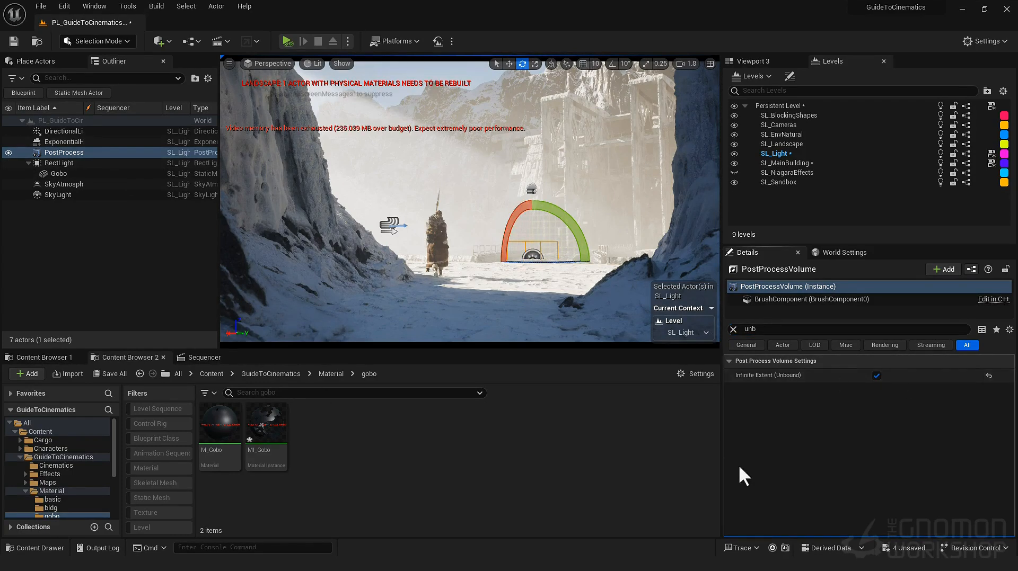
pyautogui.click(733, 329)
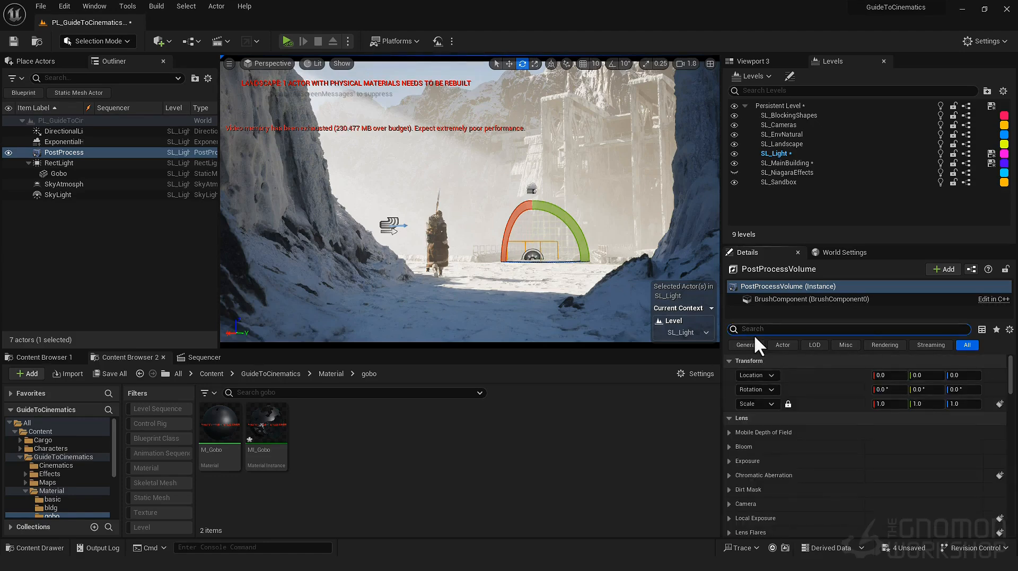
# - Check the exposure around the cliffs, select the PostProcessVolume again, and filter its properties by "exp"
pyautogui.click(340, 168)
pyautogui.moveTo(497, 179); pyautogui.dragTo(609, 212, button='right')
pyautogui.scroll(-2, 562, 199)
pyautogui.moveTo(503, 172); pyautogui.dragTo(548, 188, button='right')
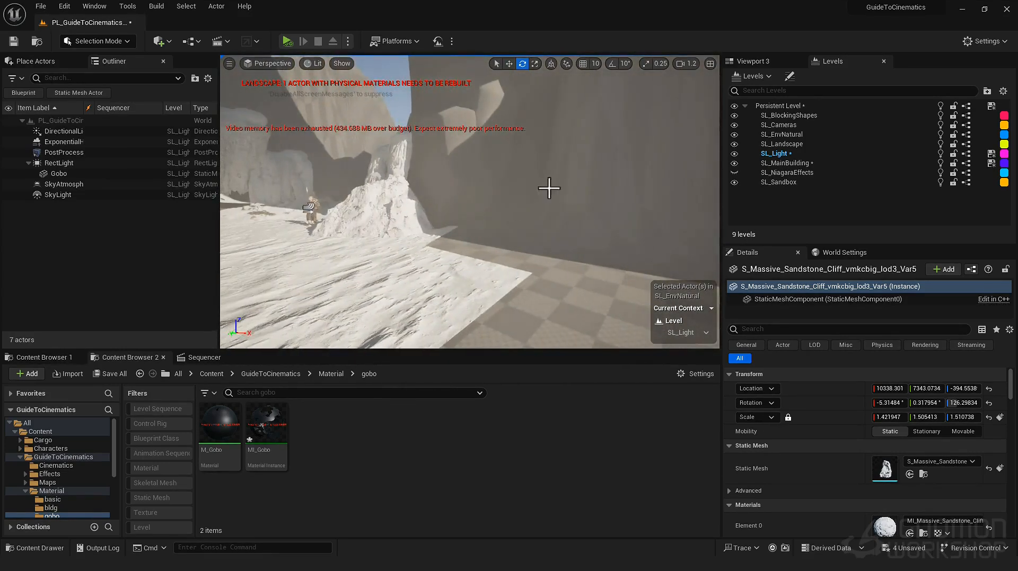
pyautogui.click(65, 152)
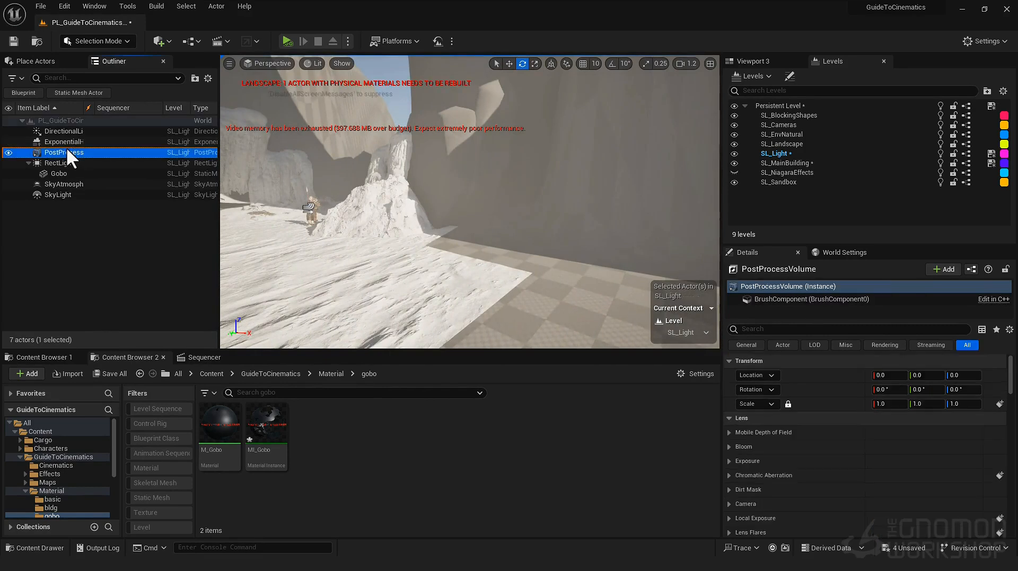
pyautogui.click(842, 329)
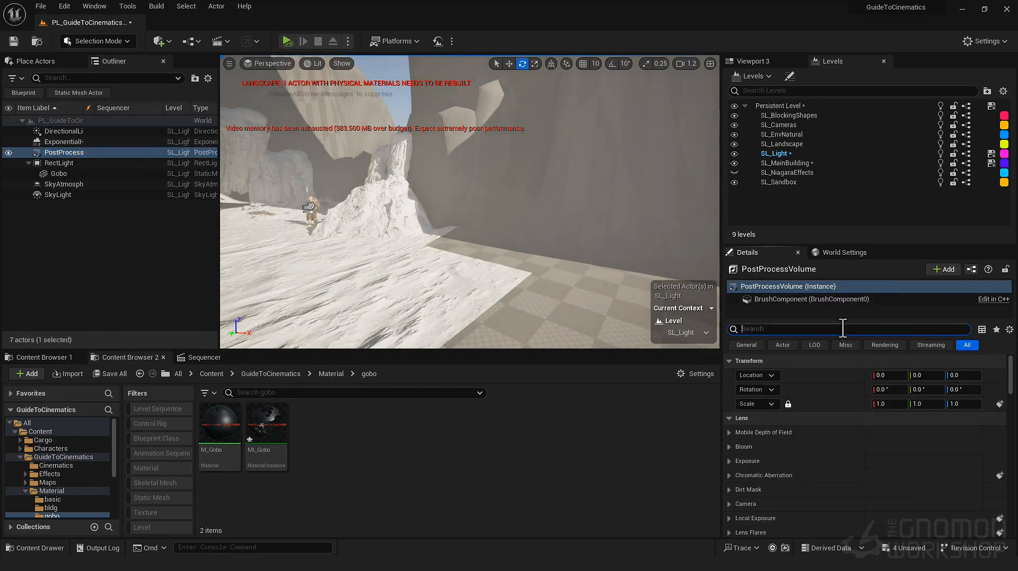
pyautogui.write('exp')
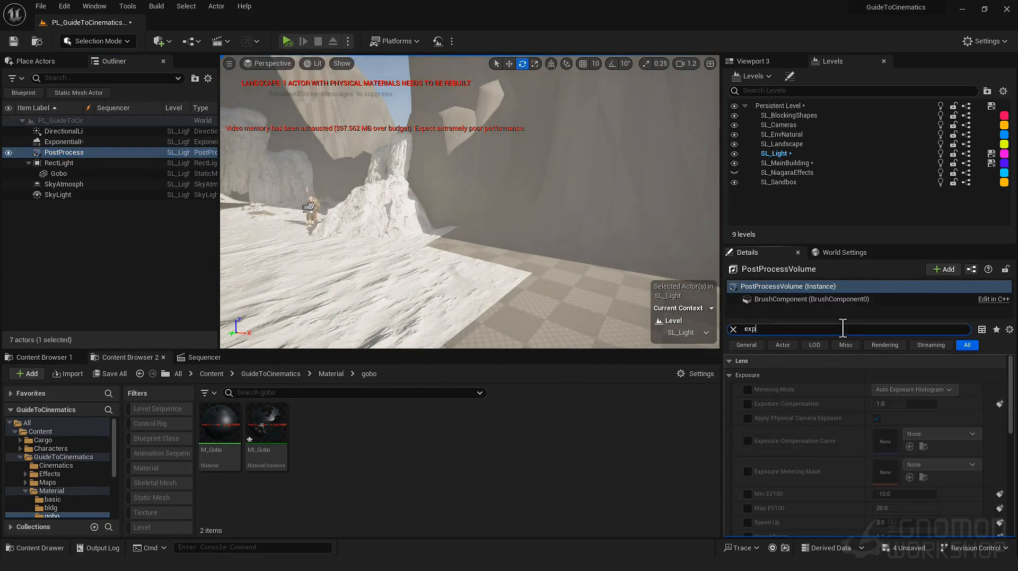
# - Enable Min EV100 and Max EV100 on the PostProcessVolume and set both to -1.0
pyautogui.scroll(-3, 815, 467)
pyautogui.click(748, 443)
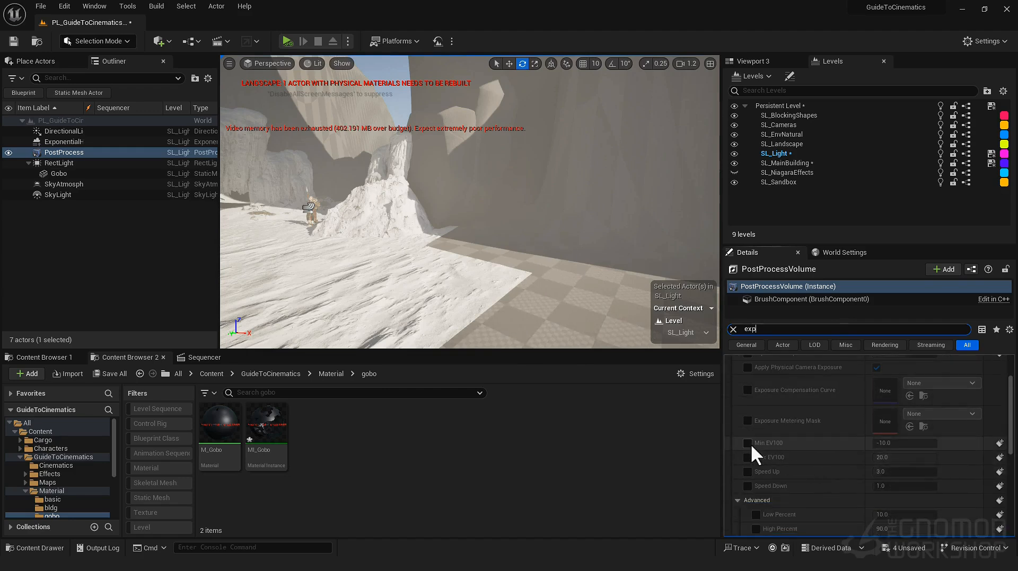
pyautogui.click(747, 457)
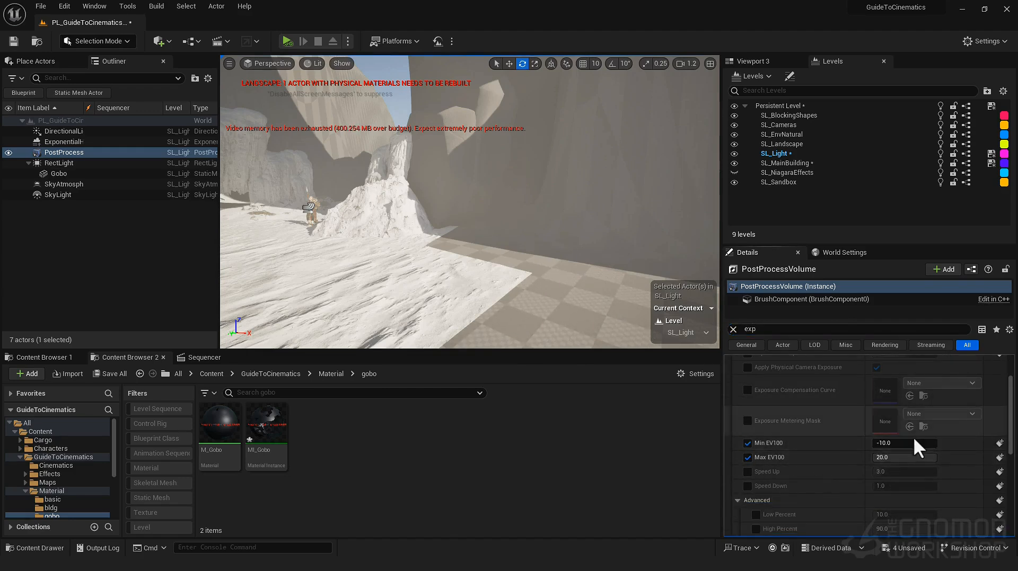
pyautogui.write('-1')
pyautogui.press('Tab')
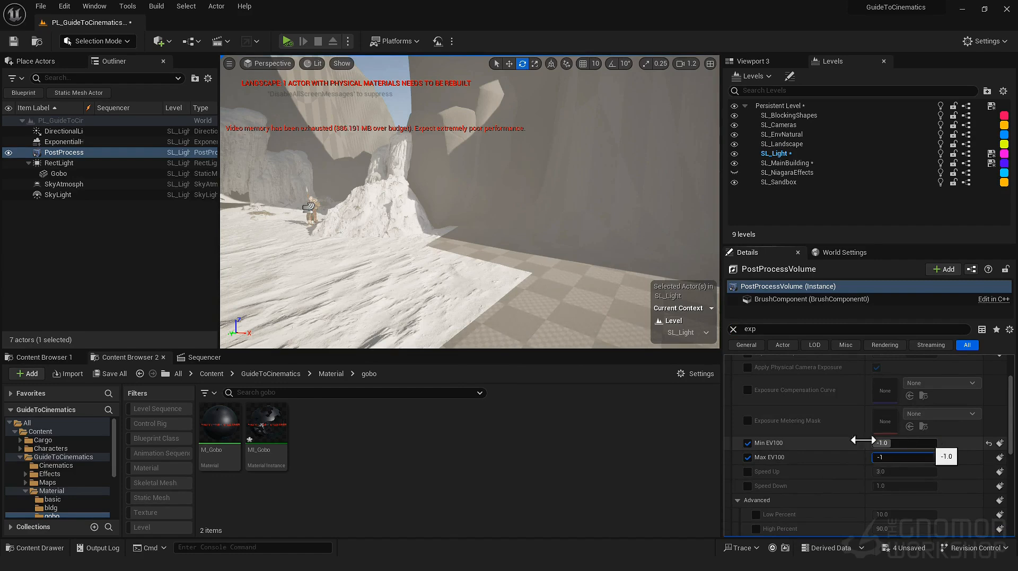
pyautogui.write('-1')
pyautogui.press('Return')
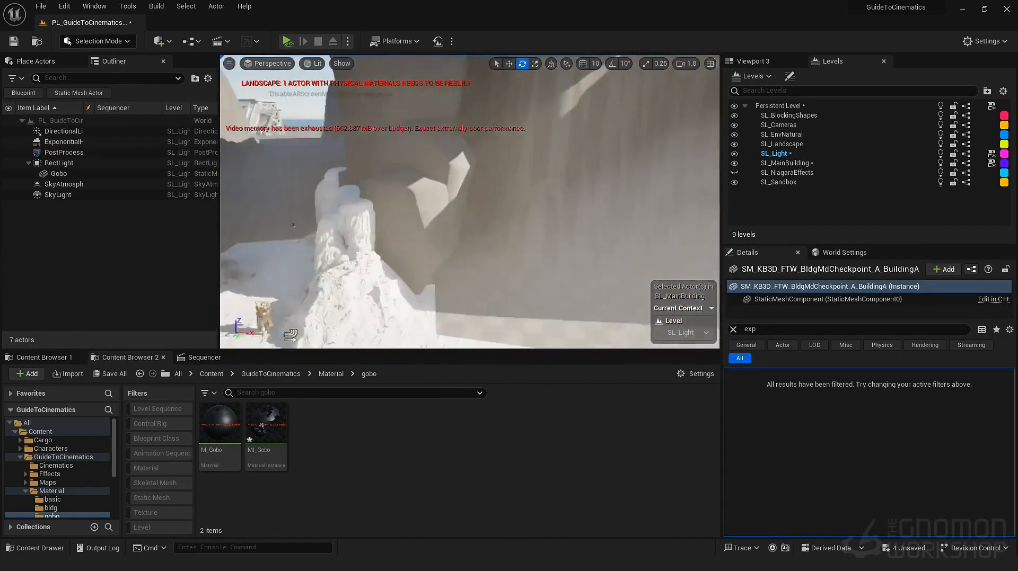
# - Toggle the PostProcessVolume's visibility in a dark area to compare fixed exposure with auto exposure
pyautogui.moveTo(563, 203); pyautogui.dragTo(674, 202, button='right')
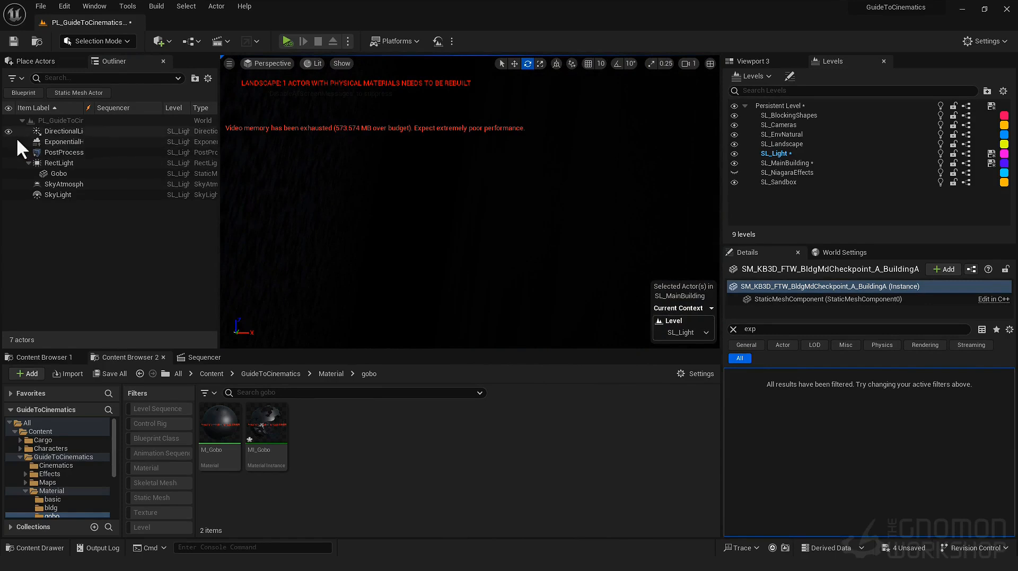
pyautogui.click(8, 153)
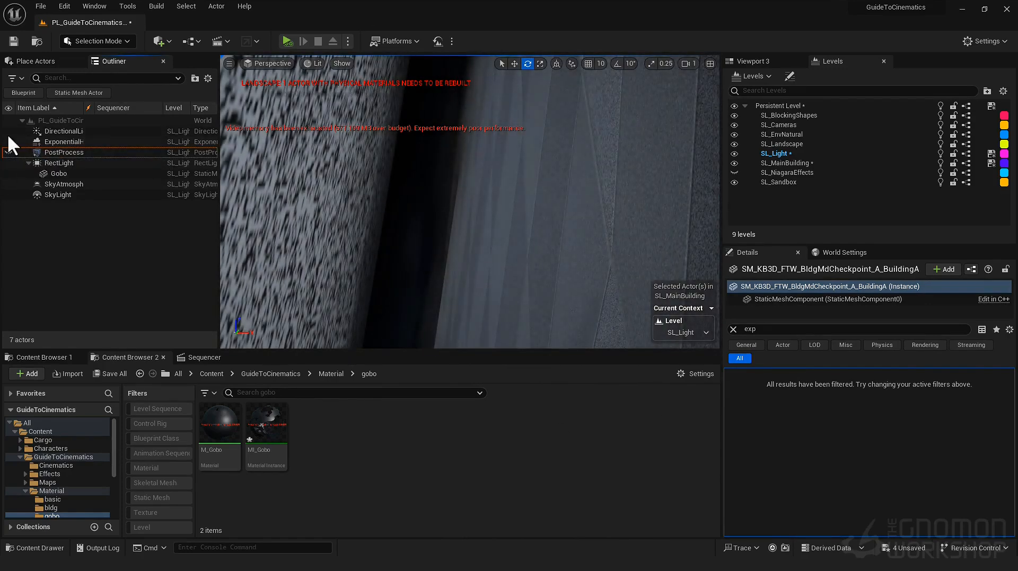
pyautogui.click(8, 153)
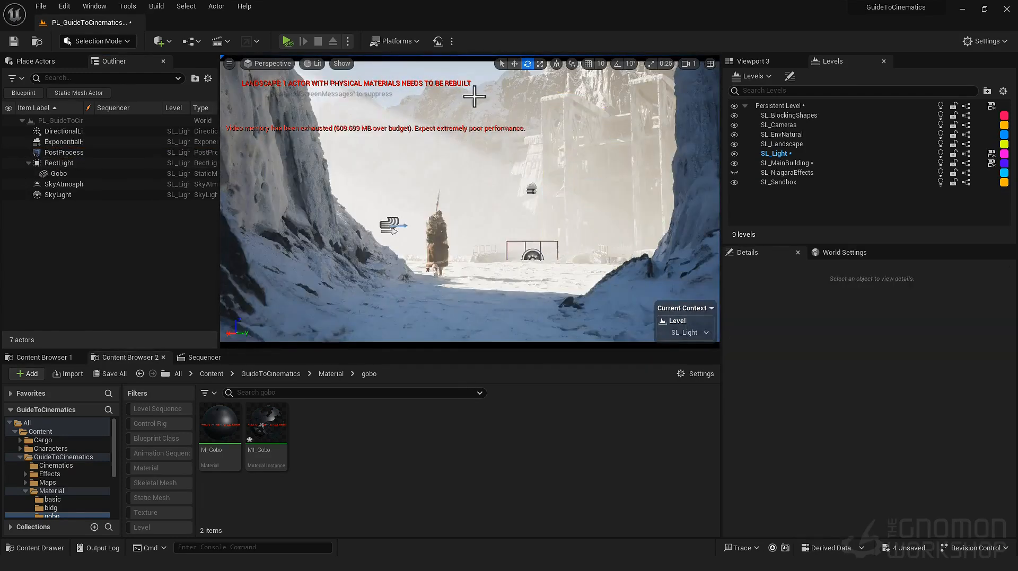
# - Select the Gobo and open its MI_Gobo instance along with the parent material M_Gobo
pyautogui.click(58, 173)
pyautogui.doubleClick(266, 424)
pyautogui.doubleClick(847, 398)
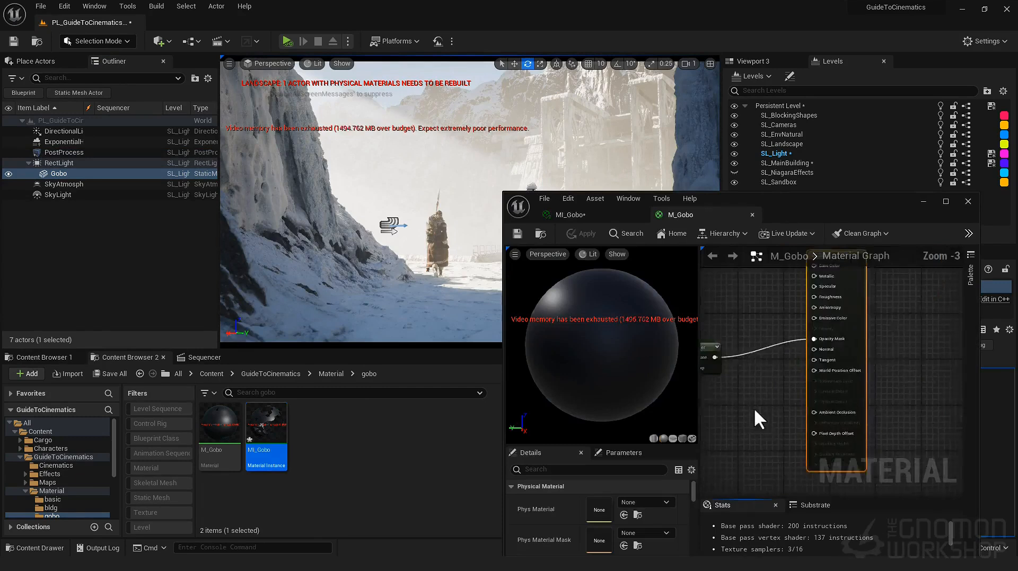
# - Locate the TexCoord node in the M_Gobo material graph and add a scalar parameter named UV beside it
pyautogui.moveTo(753, 408); pyautogui.dragTo(954, 395, button='right')
pyautogui.click(814, 339)
pyautogui.click(808, 355)
pyautogui.moveTo(809, 354); pyautogui.dragTo(855, 322, button='right')
pyautogui.scroll(3, 855, 322)
pyautogui.moveTo(860, 289); pyautogui.dragTo(750, 342)
pyautogui.scroll(-2, 750, 342)
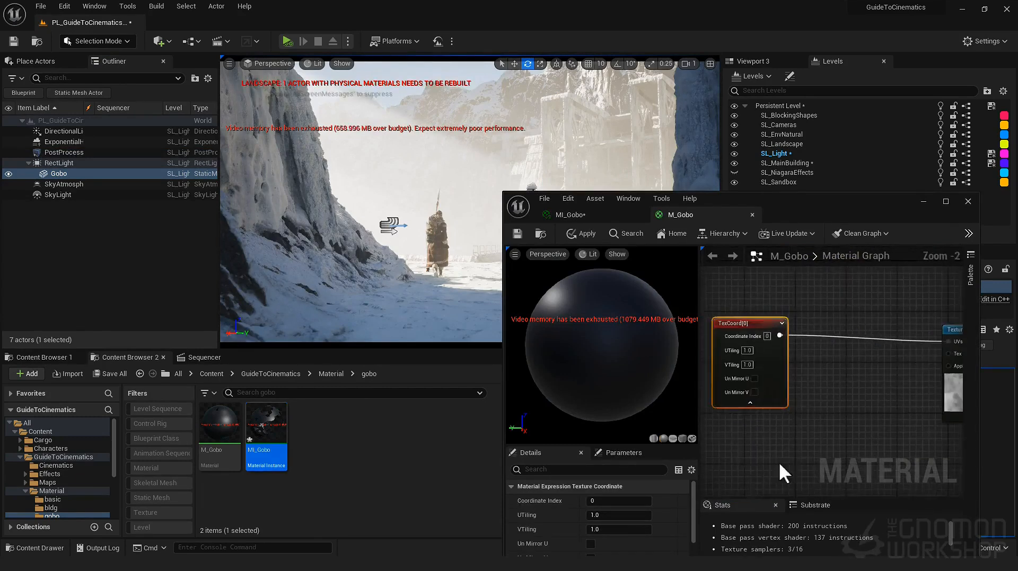
pyautogui.press('s')
pyautogui.click(793, 425)
pyautogui.write('UV')
pyautogui.moveTo(824, 430); pyautogui.dragTo(749, 430)
# - Multiply TexCoord by the UV parameter, feed the result into the texture's UVs, and set UV's default to 1
pyautogui.press('m')
pyautogui.click(844, 370)
pyautogui.moveTo(791, 302); pyautogui.dragTo(781, 447)
pyautogui.moveTo(884, 386); pyautogui.dragTo(854, 318)
pyautogui.moveTo(777, 375); pyautogui.dragTo(804, 329)
pyautogui.moveTo(804, 329); pyautogui.dragTo(891, 298, button='right')
pyautogui.click(766, 415)
pyautogui.write('1')
# - Apply the M_Gobo changes, enable UV on MI_Gobo, and raise it to about 2.89 while viewing the RectLight's shafts
pyautogui.click(581, 233)
pyautogui.click(585, 215)
pyautogui.click(758, 332)
pyautogui.moveTo(850, 331); pyautogui.dragTo(911, 332)
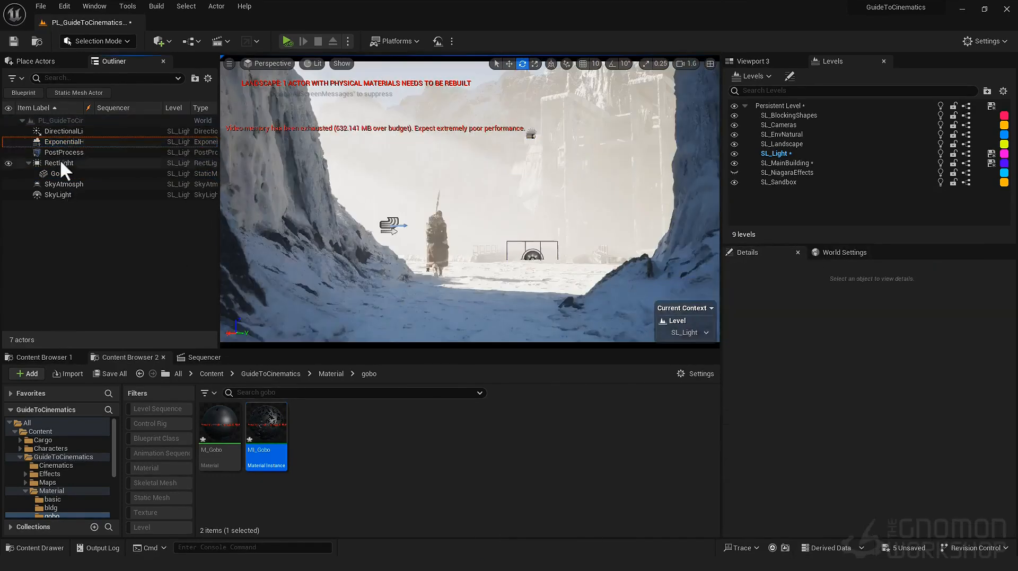
pyautogui.click(79, 142)
pyautogui.click(59, 163)
pyautogui.click(59, 173)
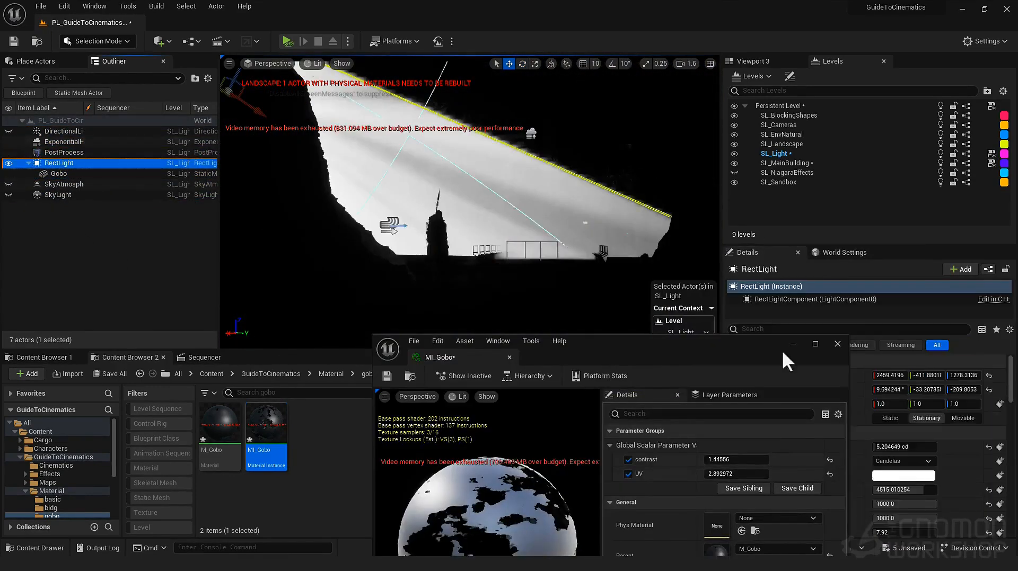
pyautogui.scroll(-5, 783, 382)
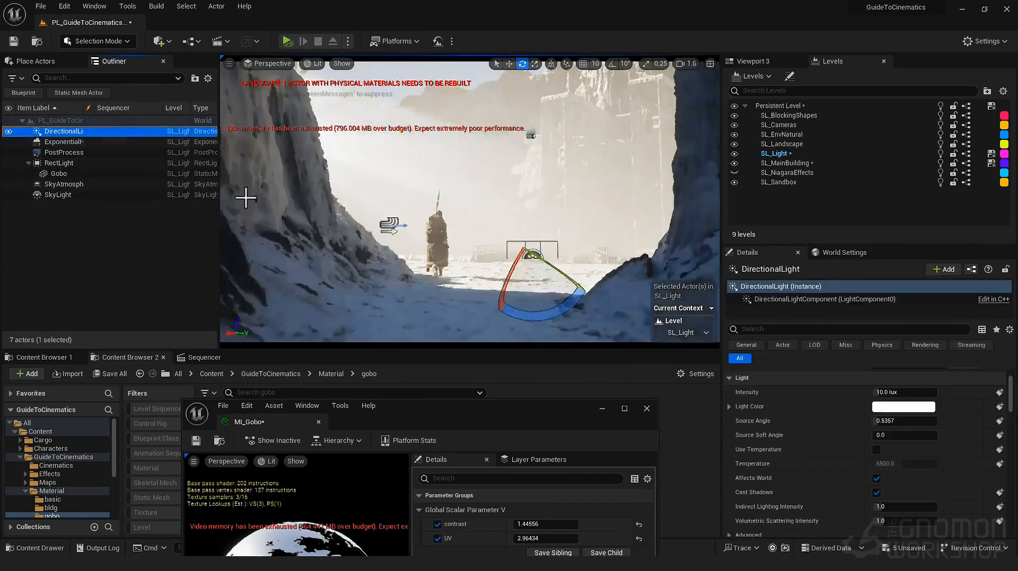
# - Compare the foggy shot with the RectLight and Gobo hidden and shown, and reselect the ExponentialHeightFog
pyautogui.click(64, 141)
pyautogui.press('w')
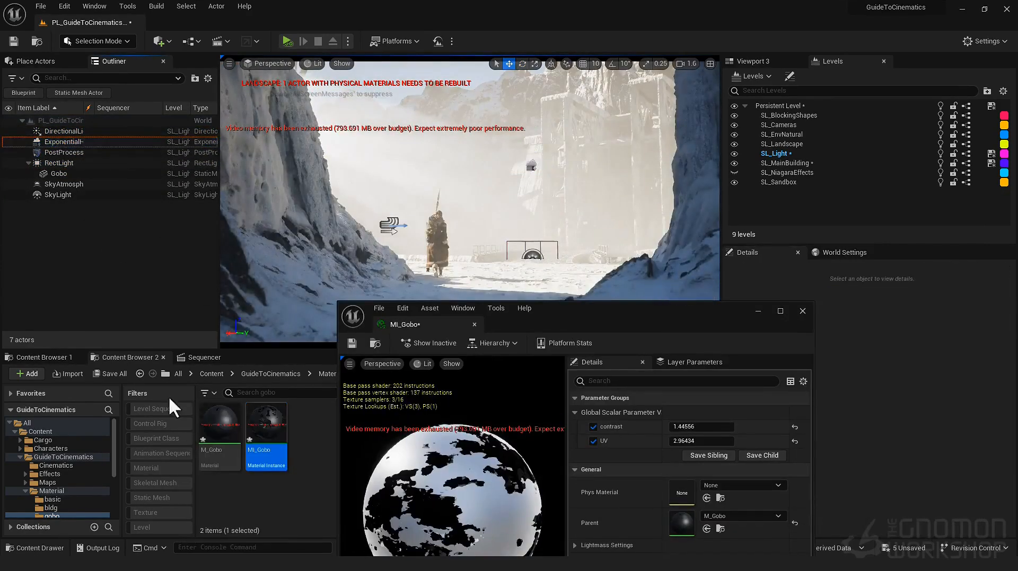
pyautogui.click(64, 142)
pyautogui.click(59, 163)
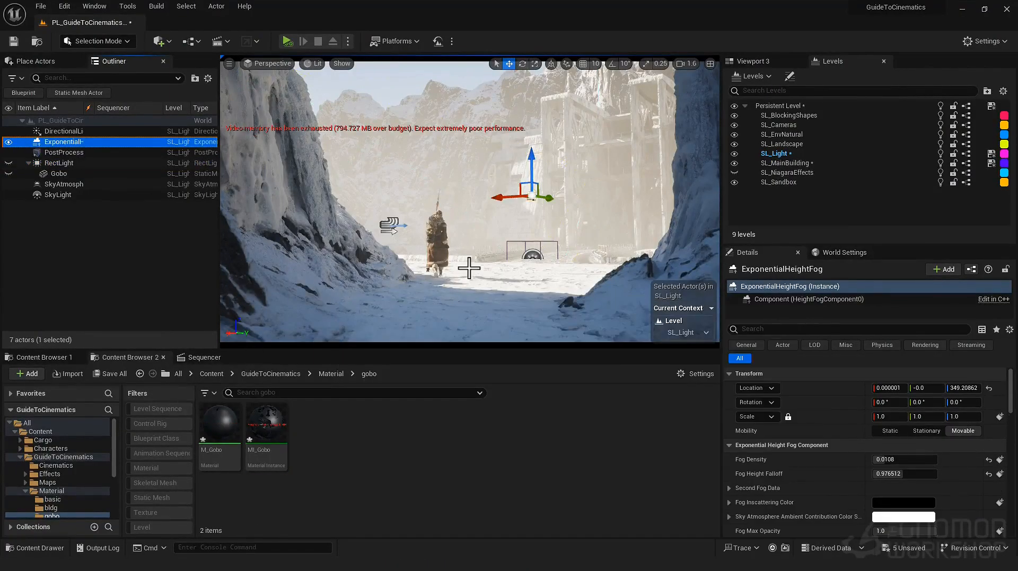
pyautogui.click(75, 240)
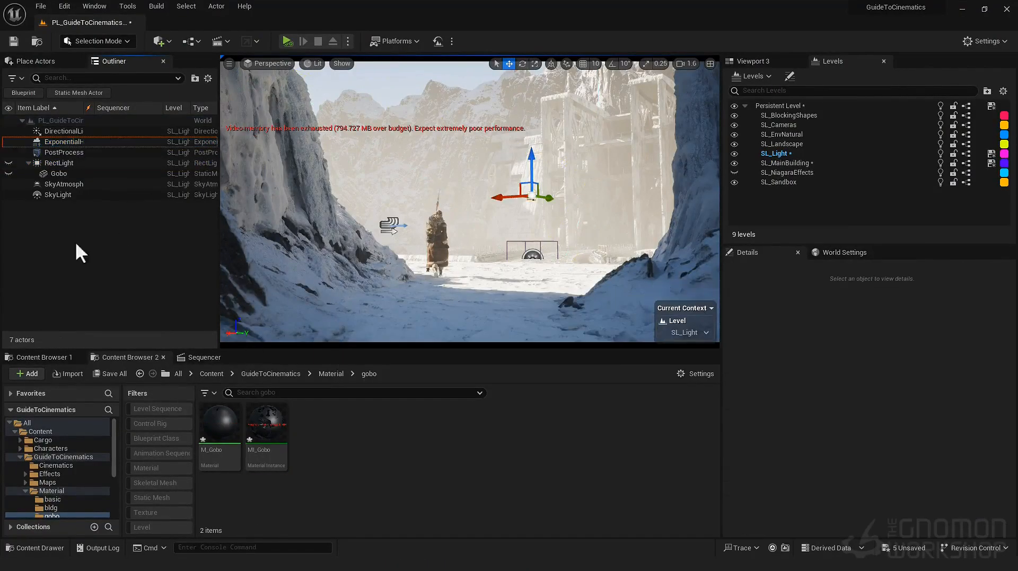
pyautogui.click(11, 173)
pyautogui.click(84, 154)
pyautogui.click(75, 140)
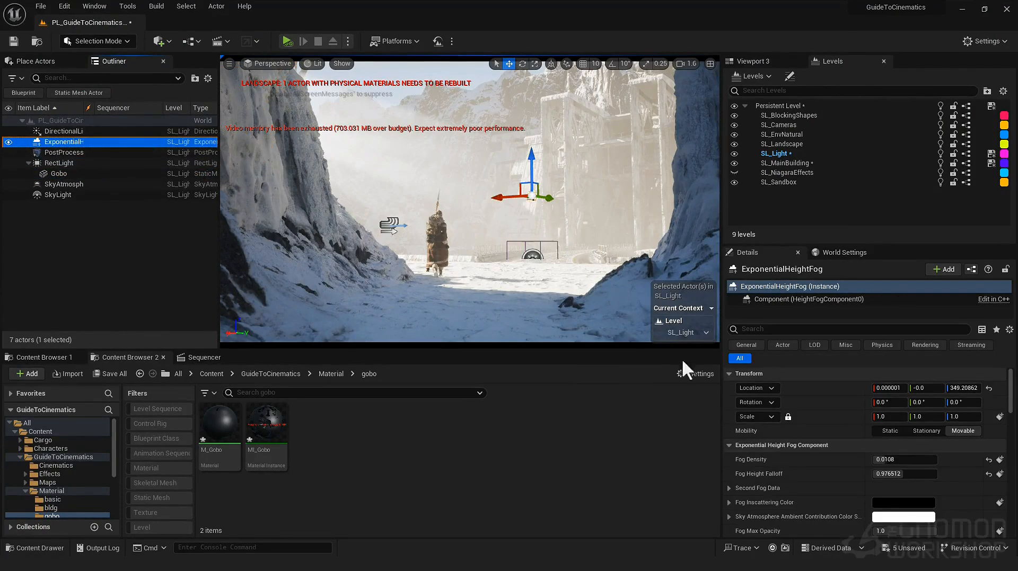
# - Raise the ExponentialHeightFog's volumetric View Distance to 10000 while viewing the set from outside the shot camera
pyautogui.scroll(-5, 787, 456)
pyautogui.scroll(4, 813, 453)
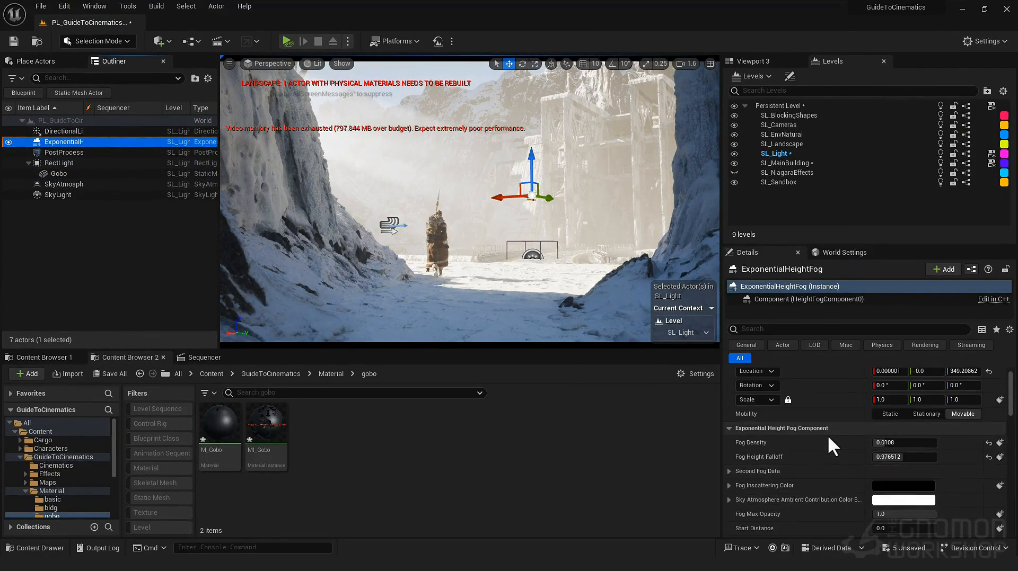
pyautogui.scroll(-8, 835, 456)
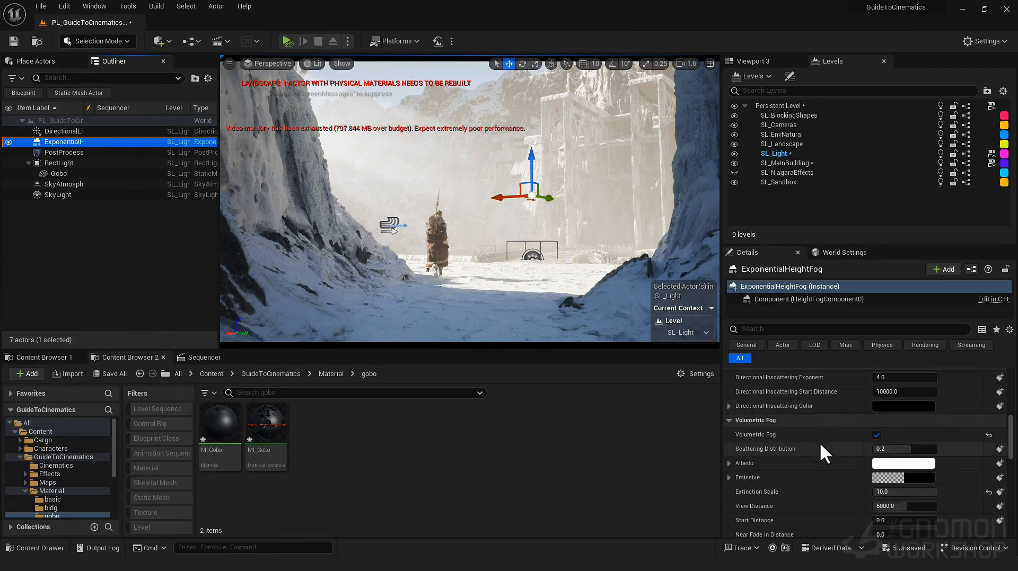
pyautogui.scroll(-2, 819, 442)
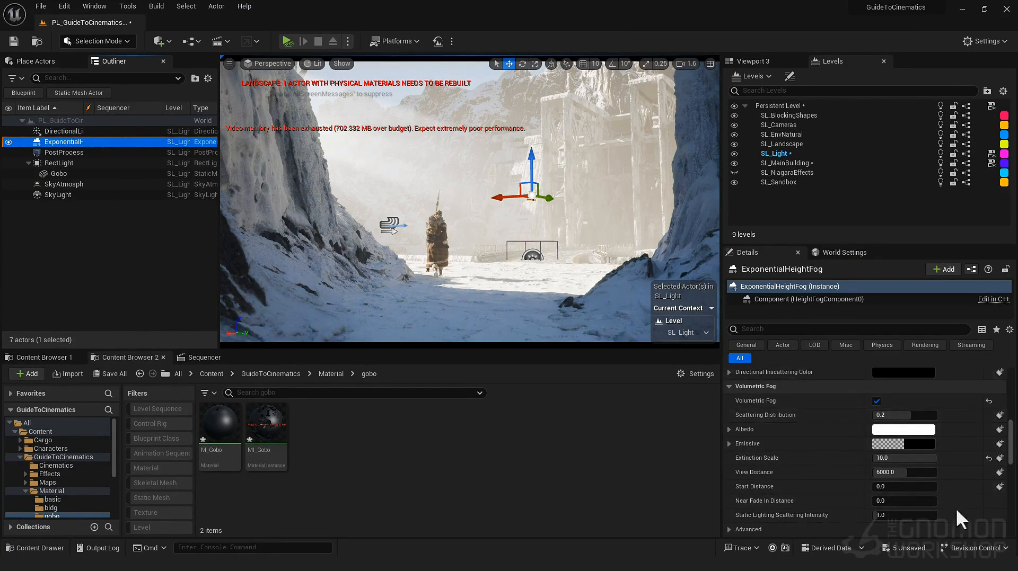
pyautogui.click(591, 198)
pyautogui.scroll(-5, 590, 198)
pyautogui.moveTo(590, 197); pyautogui.dragTo(477, 207, button='right')
pyautogui.scroll(2, 498, 212)
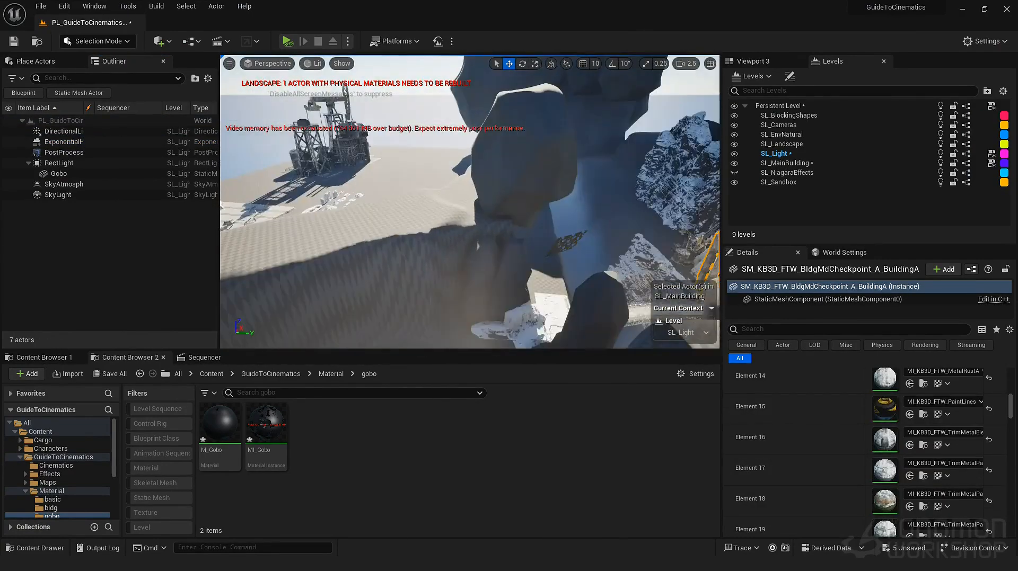
pyautogui.click(64, 142)
pyautogui.moveTo(901, 472); pyautogui.dragTo(854, 464)
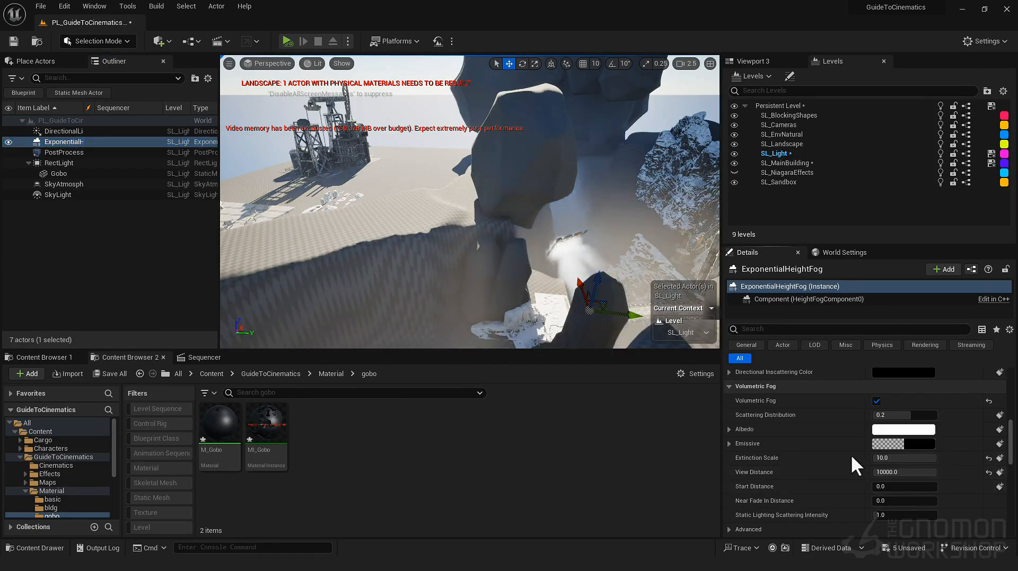
# - Try a volumetric fog View Distance of 1000, then return it to 10000 to compare the fog's reach
pyautogui.moveTo(594, 313); pyautogui.dragTo(532, 310, button='right')
pyautogui.click(901, 472)
pyautogui.write('1000')
pyautogui.press('Return')
pyautogui.write('10000')
pyautogui.press('Return')
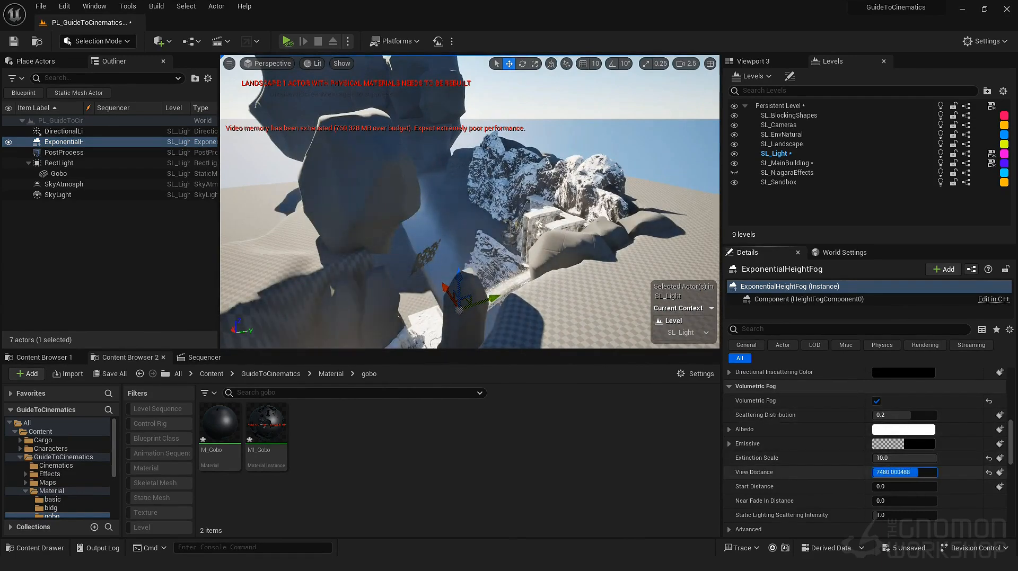
# - Inspect the fog's reach around the rocks and set the volumetric View Distance to 20000
pyautogui.moveTo(519, 244); pyautogui.dragTo(498, 204, button='right')
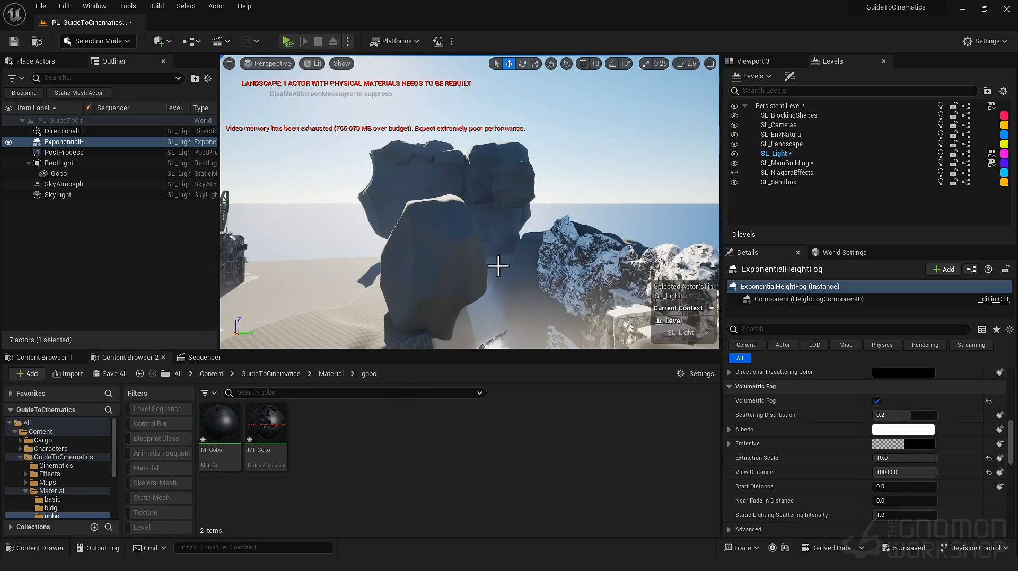
pyautogui.moveTo(521, 255); pyautogui.dragTo(537, 195, button='right')
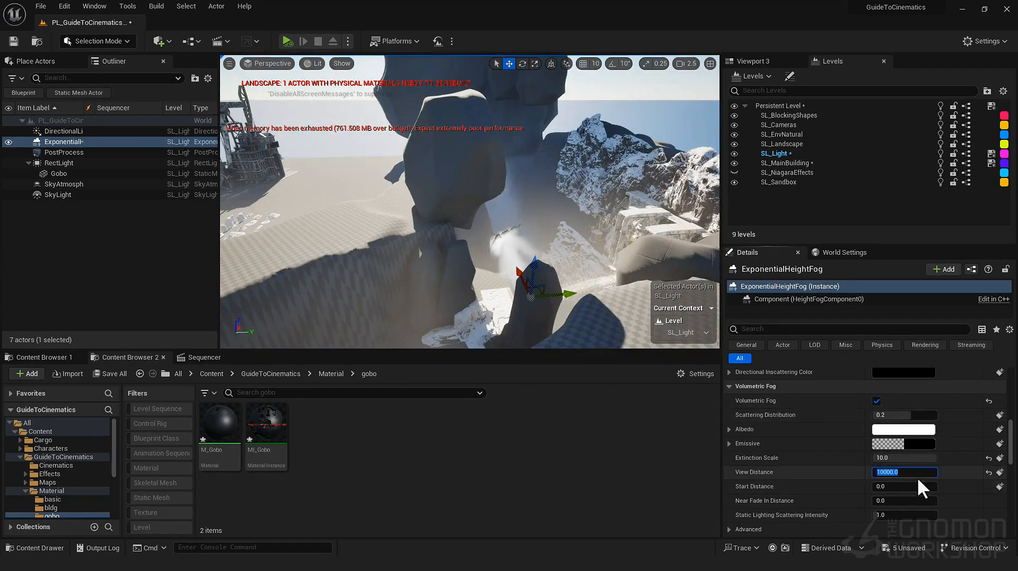
pyautogui.write('20000')
pyautogui.press('Return')
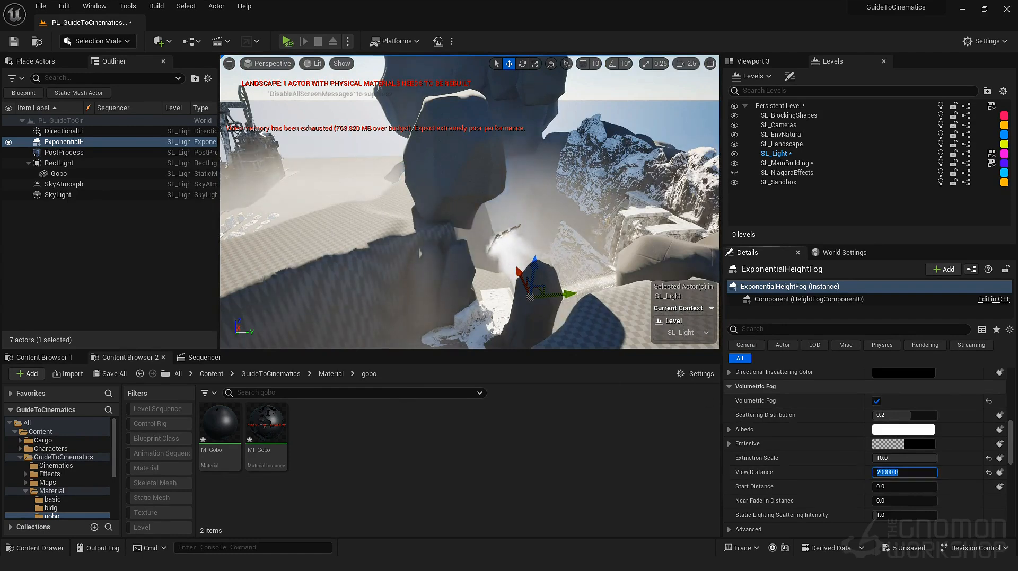
pyautogui.moveTo(504, 214); pyautogui.dragTo(575, 180, button='right')
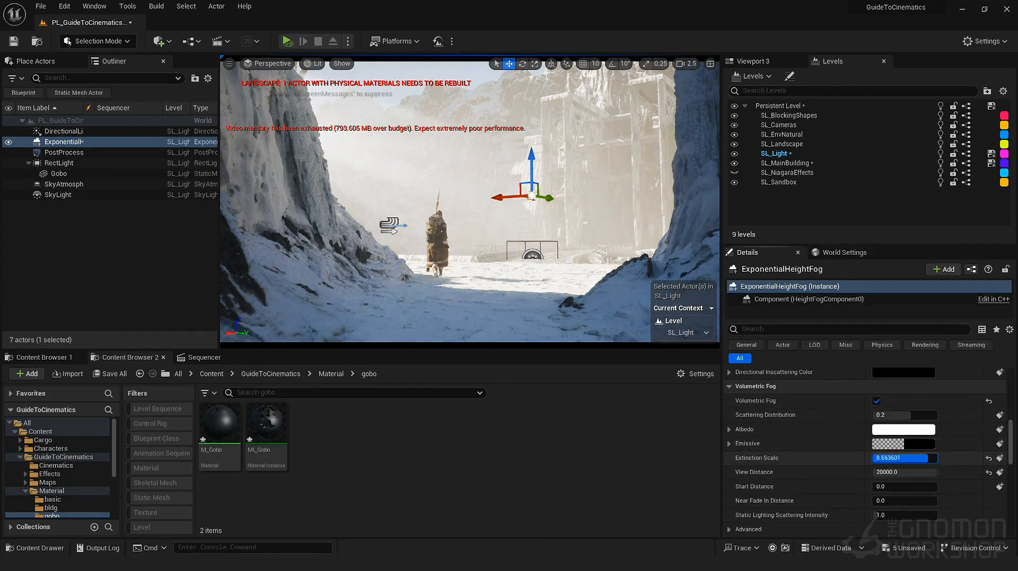
# - Lower the fog's Extinction Scale to 1.0, try a Scattering Distribution of 0.9, and reset Scattering Distribution to its default
pyautogui.moveTo(904, 458); pyautogui.dragTo(881, 458)
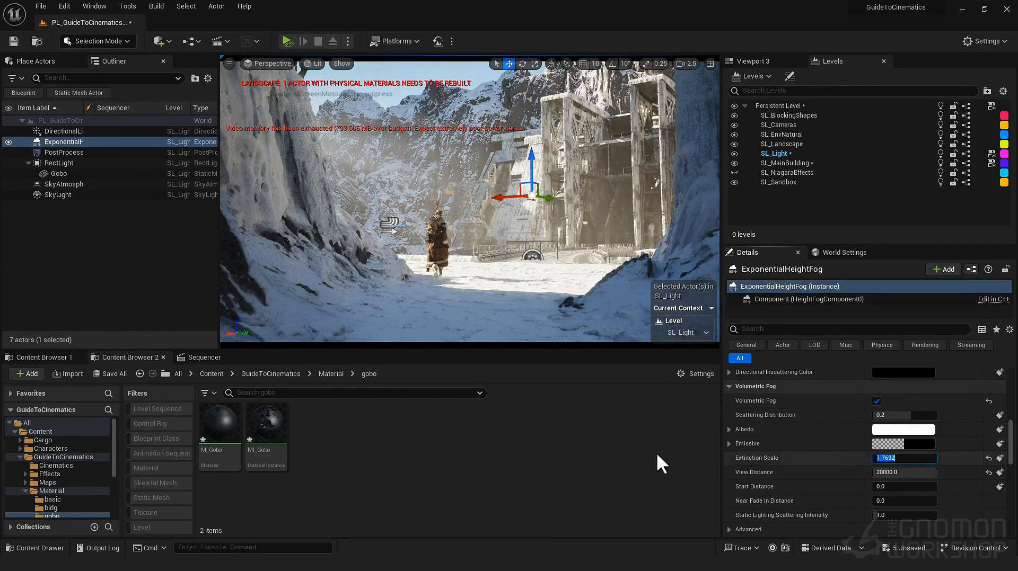
pyautogui.write('1')
pyautogui.press('Return')
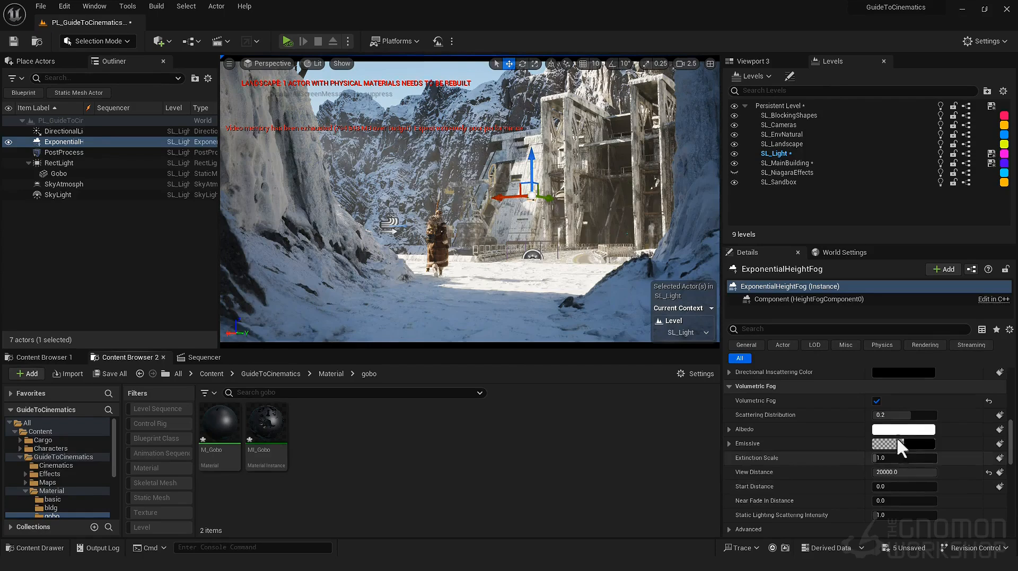
pyautogui.moveTo(878, 415); pyautogui.dragTo(874, 415)
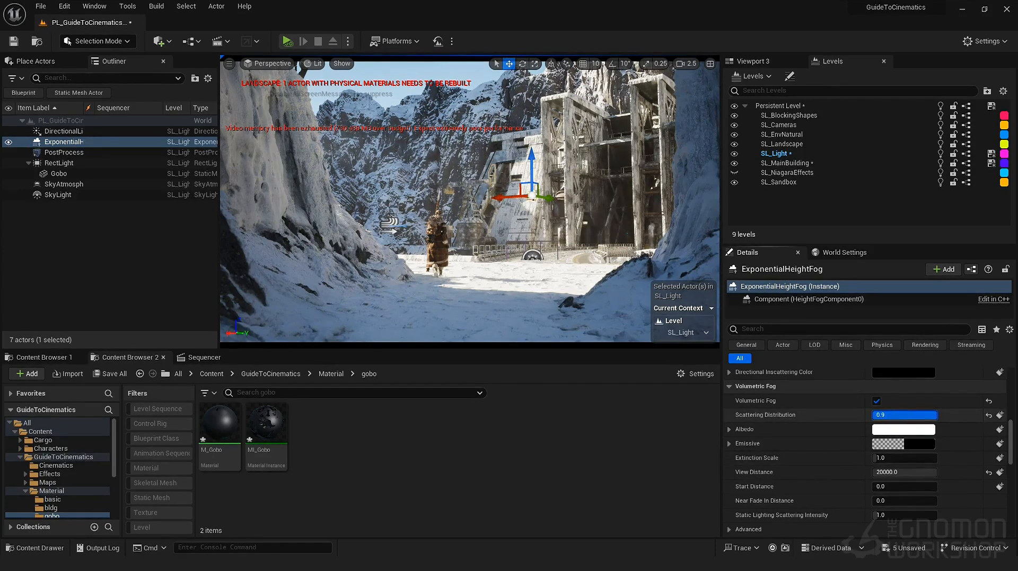
pyautogui.click(988, 415)
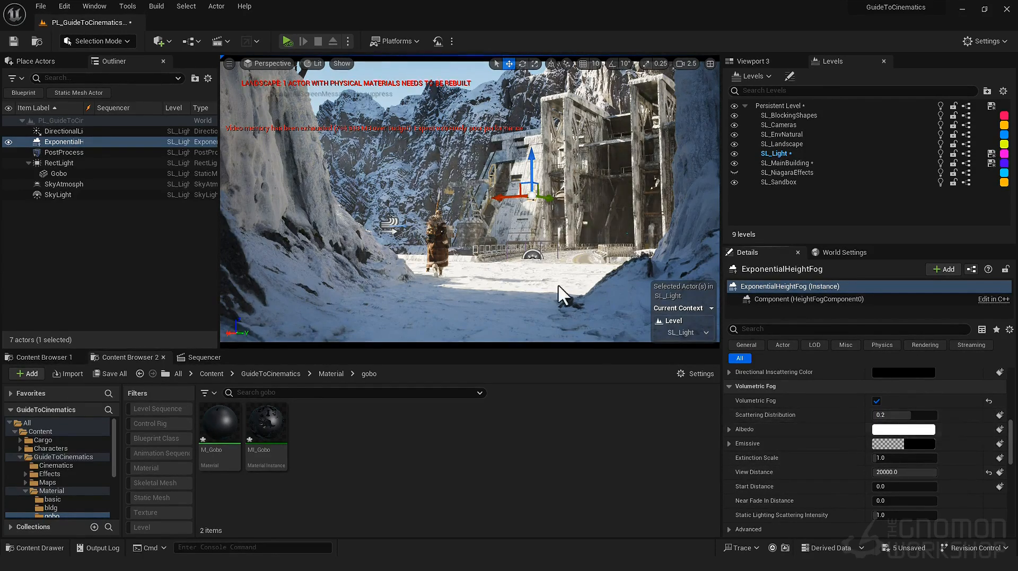
# - Move the ExponentialHeightFog actor upward and raise its Scattering Distribution to about 0.37
pyautogui.moveTo(530, 143); pyautogui.dragTo(531, 96)
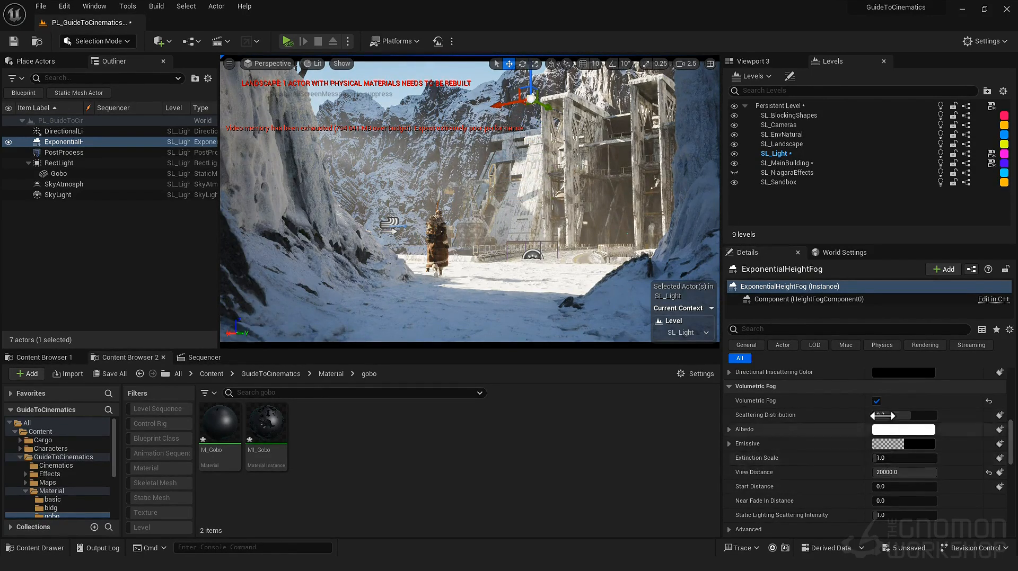
pyautogui.moveTo(899, 415); pyautogui.dragTo(917, 415)
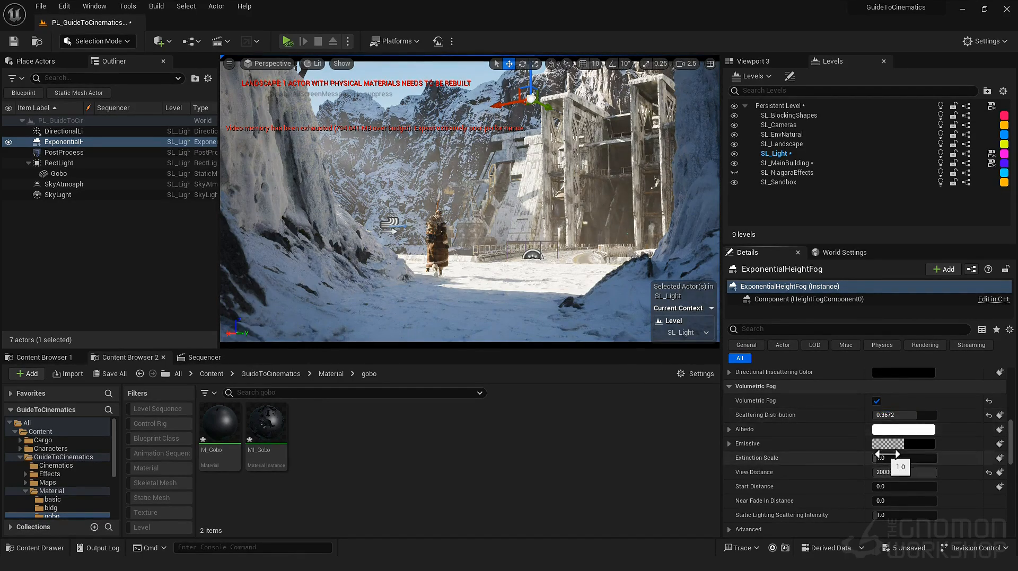
# - Set the fog's Extinction Scale to 2.0 and its Scattering Distribution to about 0.61
pyautogui.click(894, 459)
pyautogui.write('2')
pyautogui.press('Return')
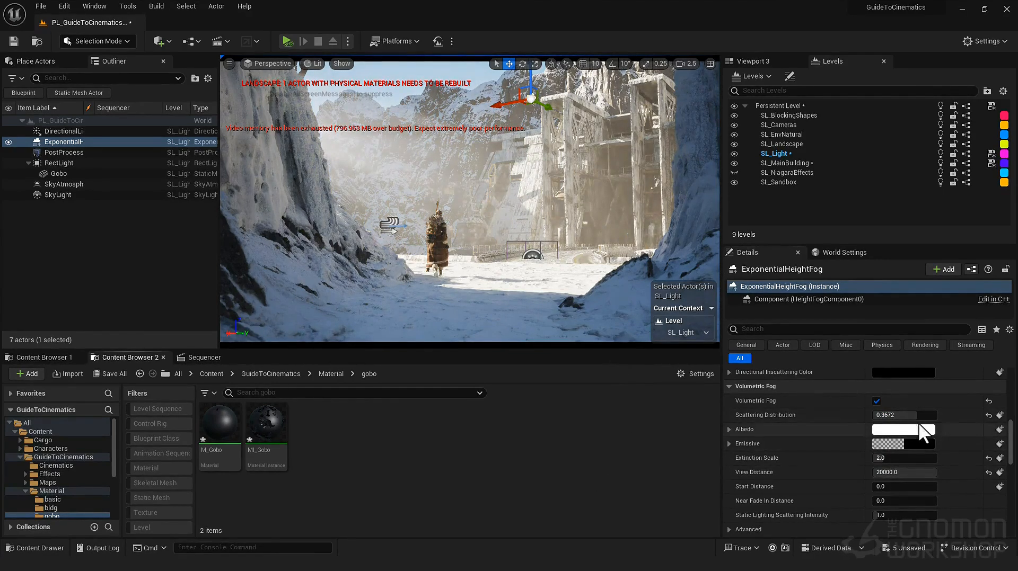
pyautogui.moveTo(904, 415)
pyautogui.mouseDown()
pyautogui.moveTo(880, 415)
pyautogui.moveTo(936, 415)
pyautogui.moveTo(902, 415)
pyautogui.mouseUp()
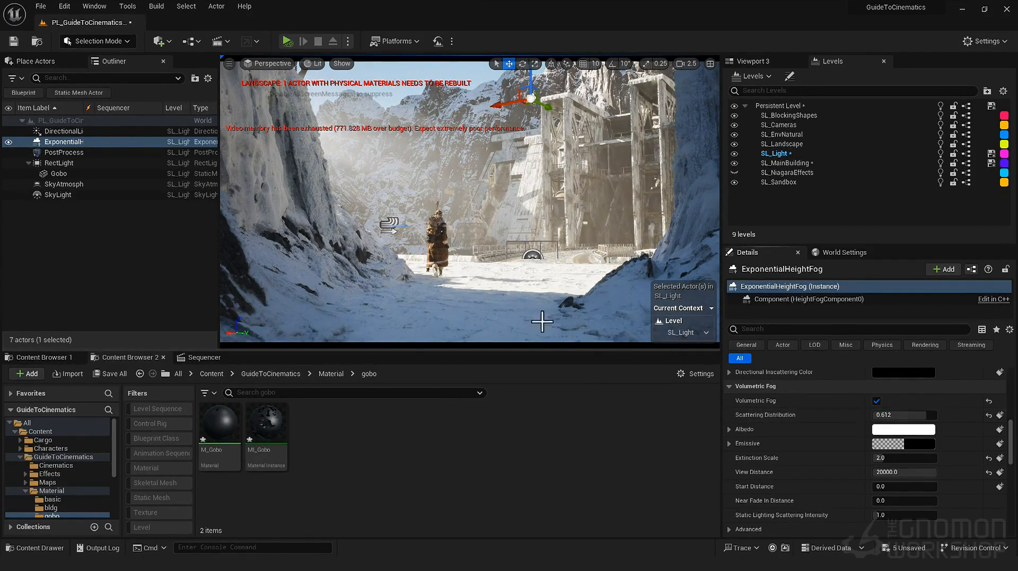
# - Hide the DirectionalLight and reduce the RectLight's Barn Door Angle to 5.76
pyautogui.scroll(15, 896, 415)
pyautogui.click(59, 163)
pyautogui.click(9, 131)
pyautogui.scroll(-1, 901, 516)
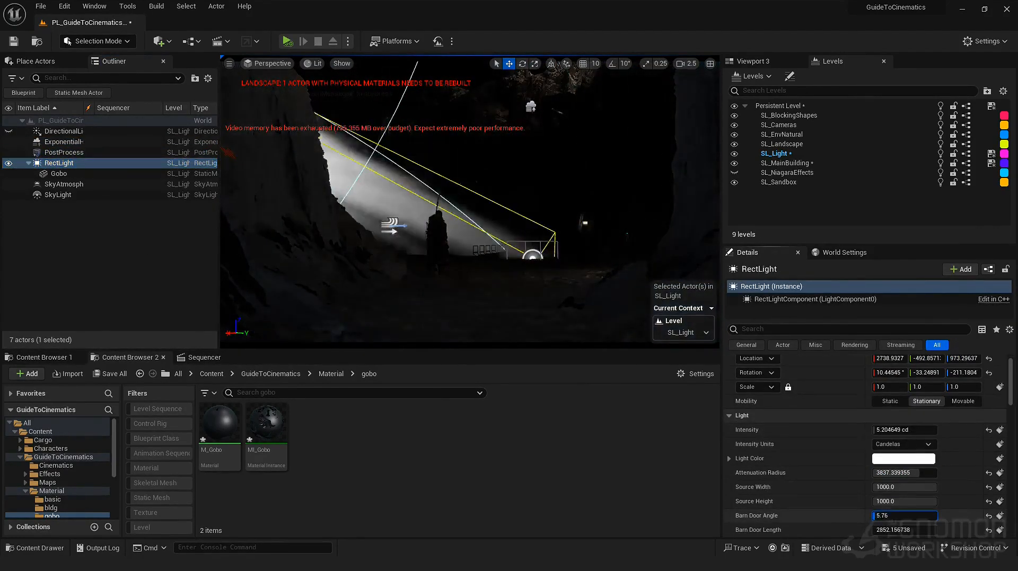
# - Show Viewport 3 and use it to adjust the placement of the RectLight and its Gobo
pyautogui.click(753, 61)
pyautogui.press('e')
pyautogui.click(59, 174)
pyautogui.press('w')
pyautogui.moveTo(762, 109); pyautogui.dragTo(801, 135)
# - Raise UV on MI_Gobo to about 6.09 and show the DirectionalLight again while adjusting the RectLight and Gobo
pyautogui.doubleClick(266, 434)
pyautogui.click(58, 173)
pyautogui.press('e')
pyautogui.click(59, 163)
pyautogui.press('w')
pyautogui.click(8, 131)
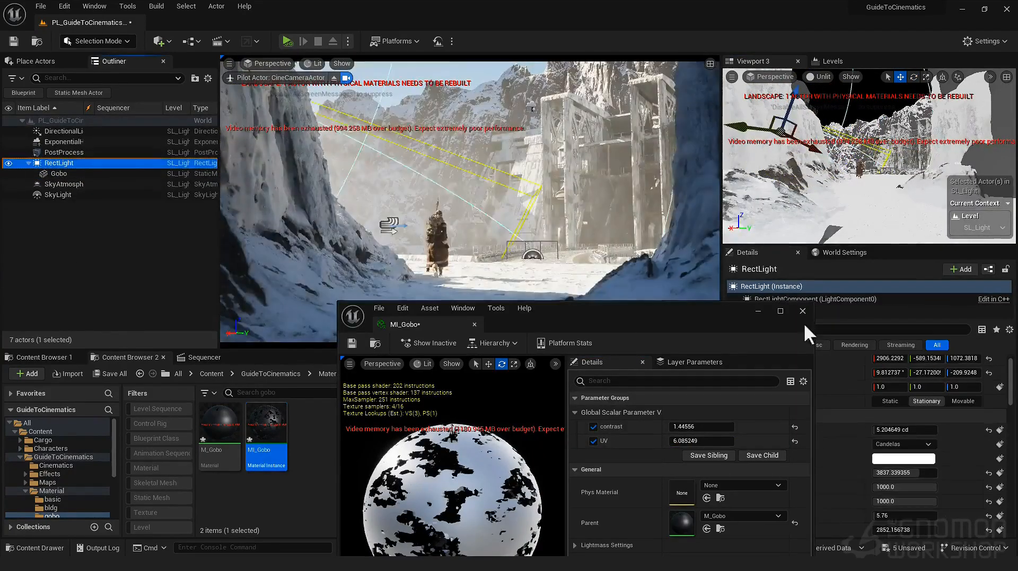
pyautogui.click(802, 311)
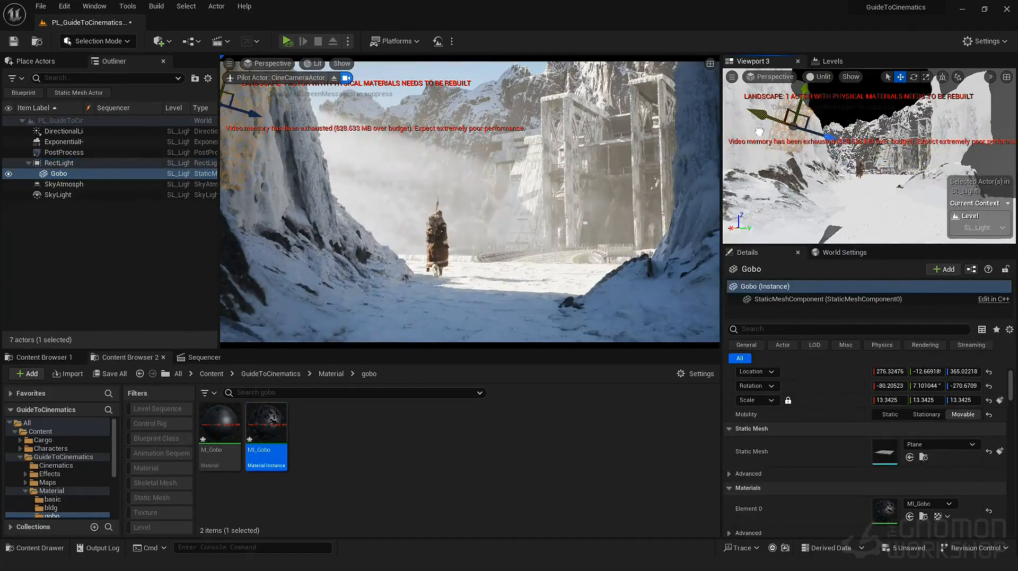
# - Set the RectLight's Intensity to about 17.6 cd, Barn Door Angle to 9.36 and Barn Door Length to about 3857
pyautogui.click(516, 165)
pyautogui.click(414, 249)
pyautogui.hotkey('ctrl', 'z')
pyautogui.hotkey('ctrl', 'z')
pyautogui.hotkey('ctrl', 'z')
pyautogui.hotkey('ctrl', 'z')
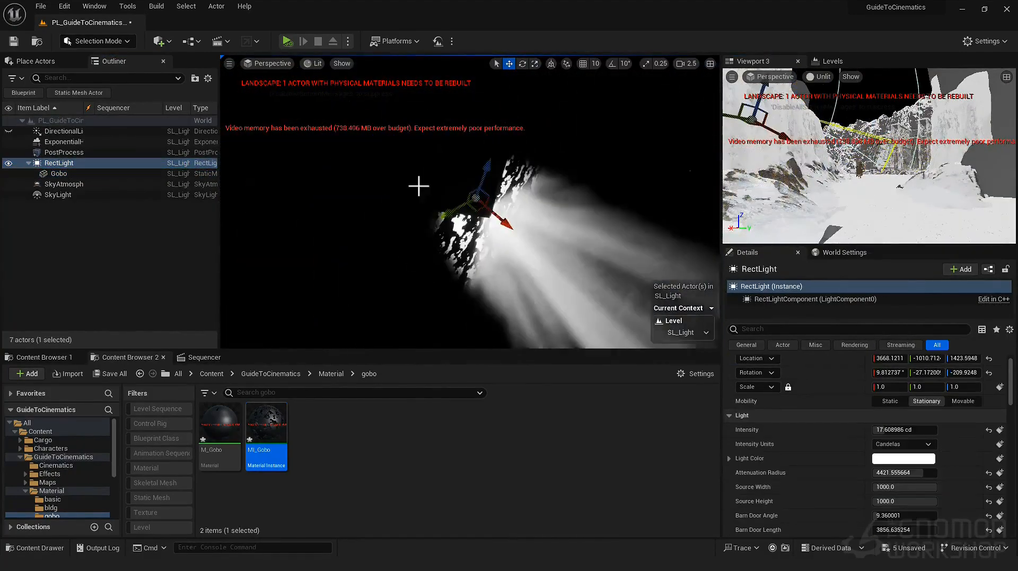
# - Scale the Gobo up to about 19.56 and reposition it in front of the RectLight
pyautogui.hotkey('ctrl', 'z')
pyautogui.hotkey('ctrl', 'z')
pyautogui.hotkey('ctrl', 'z')
pyautogui.hotkey('ctrl', 'z')
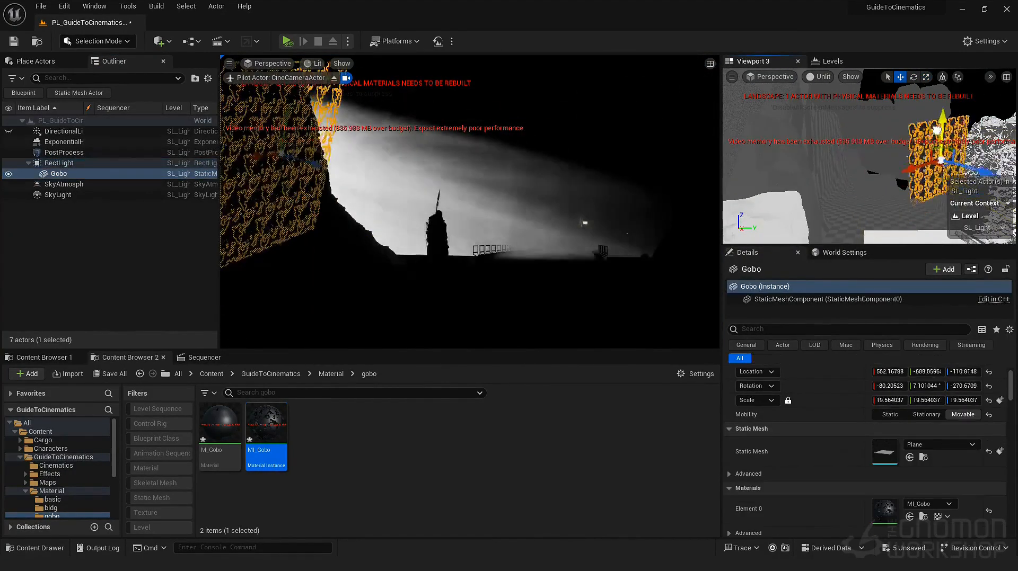
# - Move the Gobo to about 523.7, -608, 51.5 and check the shot at frame 1090 of the sequence
pyautogui.hotkey('ctrl', 'z')
pyautogui.hotkey('ctrl', 'z')
pyautogui.hotkey('ctrl', 'z')
pyautogui.hotkey('ctrl', 'z')
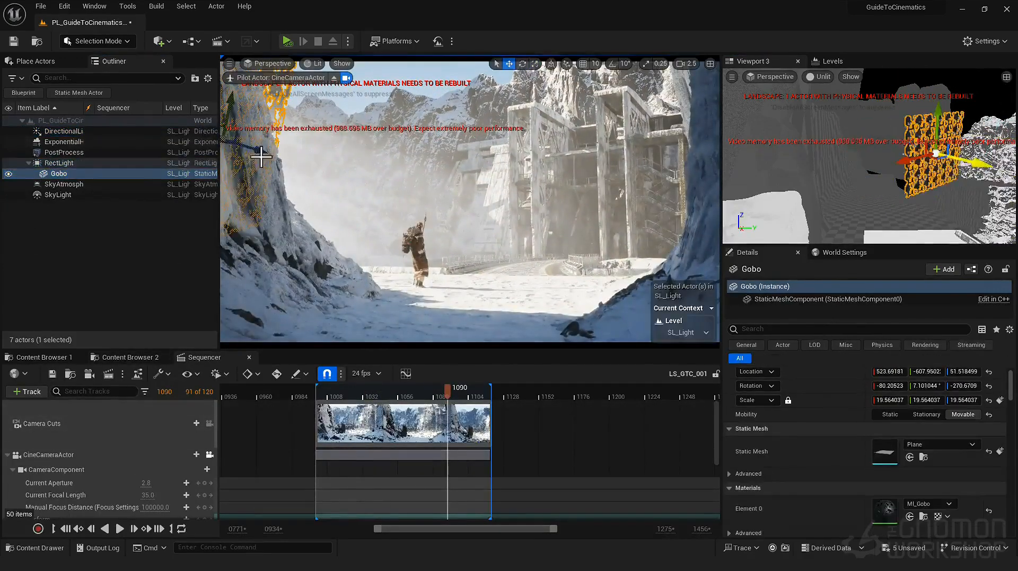
# - Reposition the RectLight with an X rotation of about 20.9° and lower MI_Gobo's contrast to about 1.31
pyautogui.hotkey('ctrl', 'z')
pyautogui.hotkey('ctrl', 'z')
pyautogui.hotkey('ctrl', 'z')
pyautogui.hotkey('ctrl', 'z')
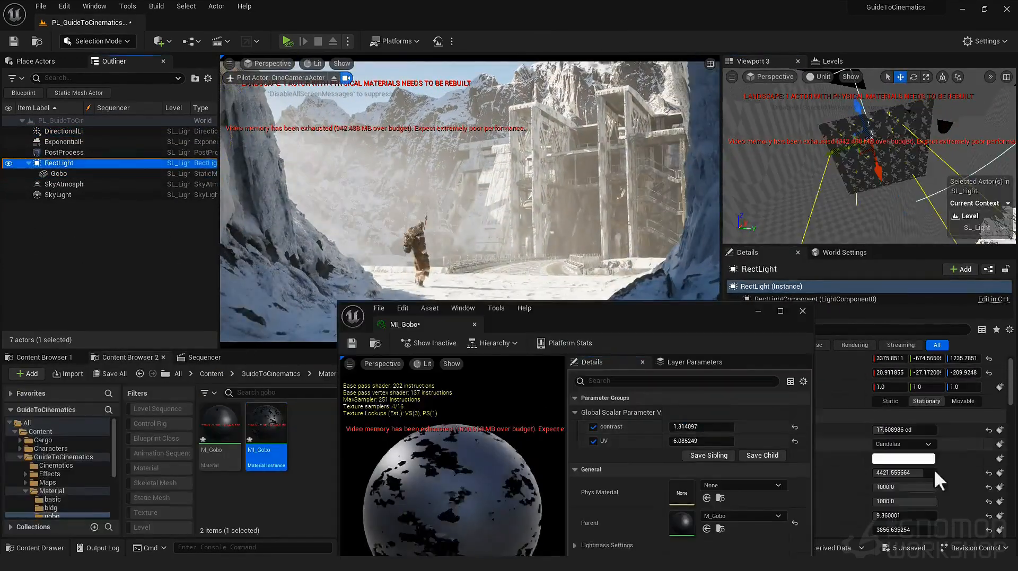
# - Close the MI_Gobo editor, review the light shafts in the shot, and select the ExponentialHeightFog
pyautogui.hotkey('ctrl', 'z')
pyautogui.hotkey('ctrl', 'z')
pyautogui.hotkey('ctrl', 'z')
pyautogui.hotkey('ctrl', 'z')
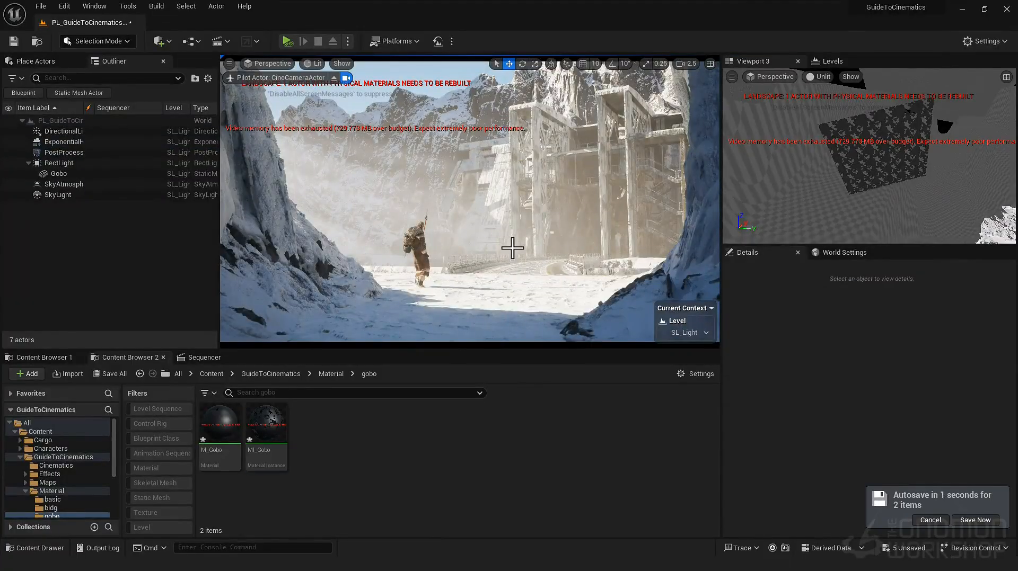
pyautogui.click(81, 154)
pyautogui.click(91, 142)
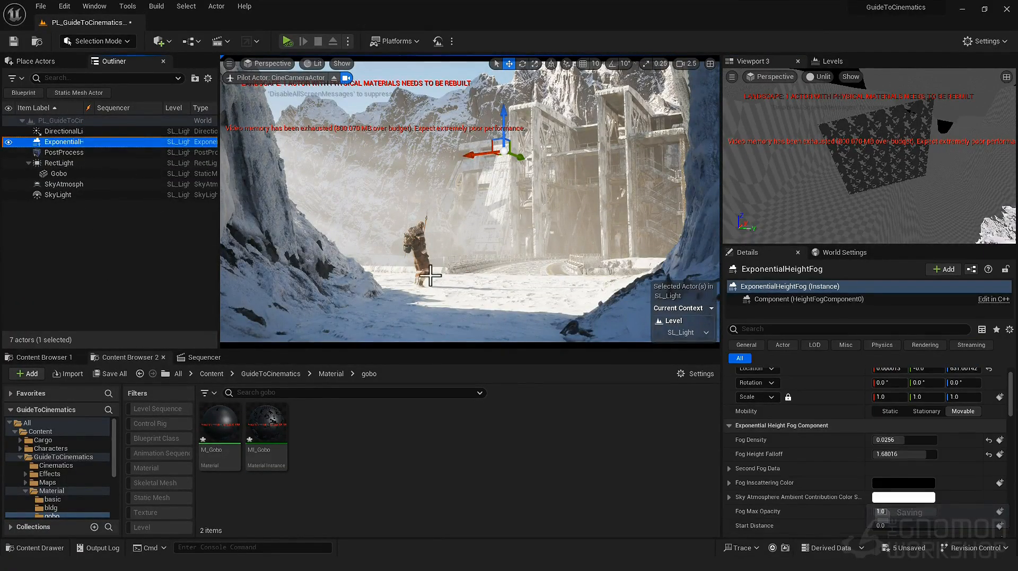
# - Tint the ExponentialHeightFog's volumetric Albedo light blue, about sRGB hex B3D0FF
pyautogui.scroll(-2, 980, 485)
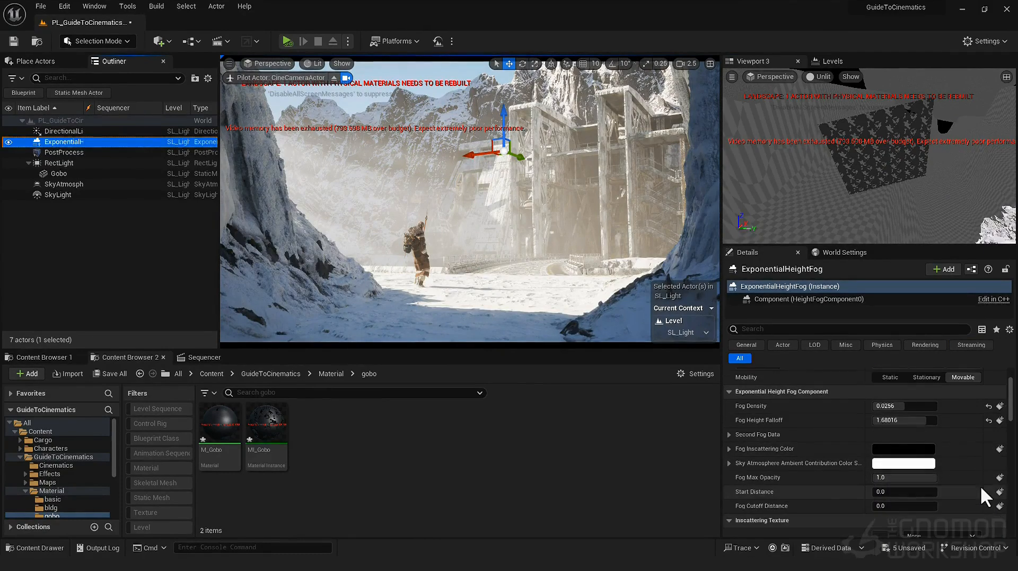
pyautogui.scroll(-2, 980, 481)
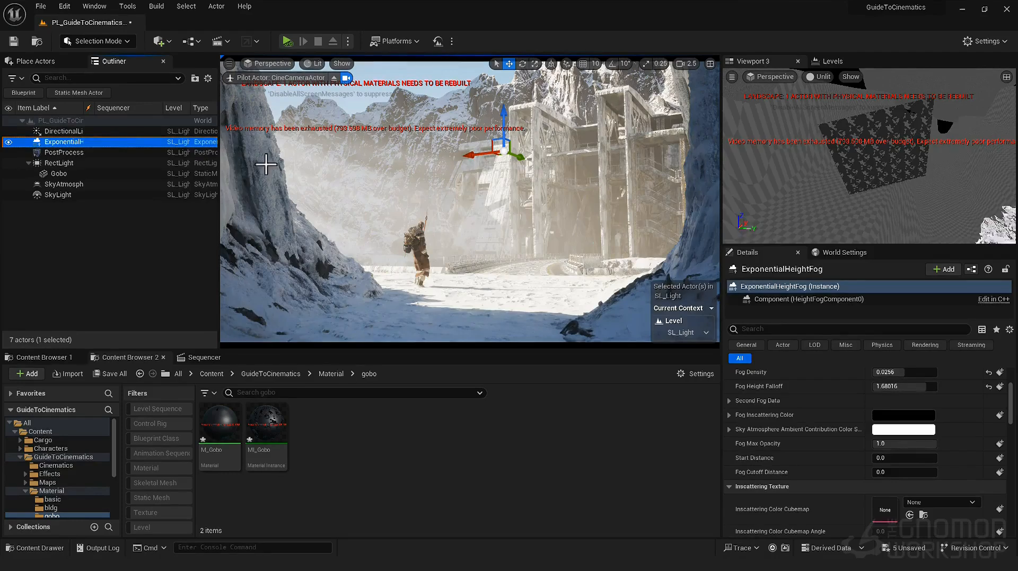
pyautogui.scroll(-12, 901, 498)
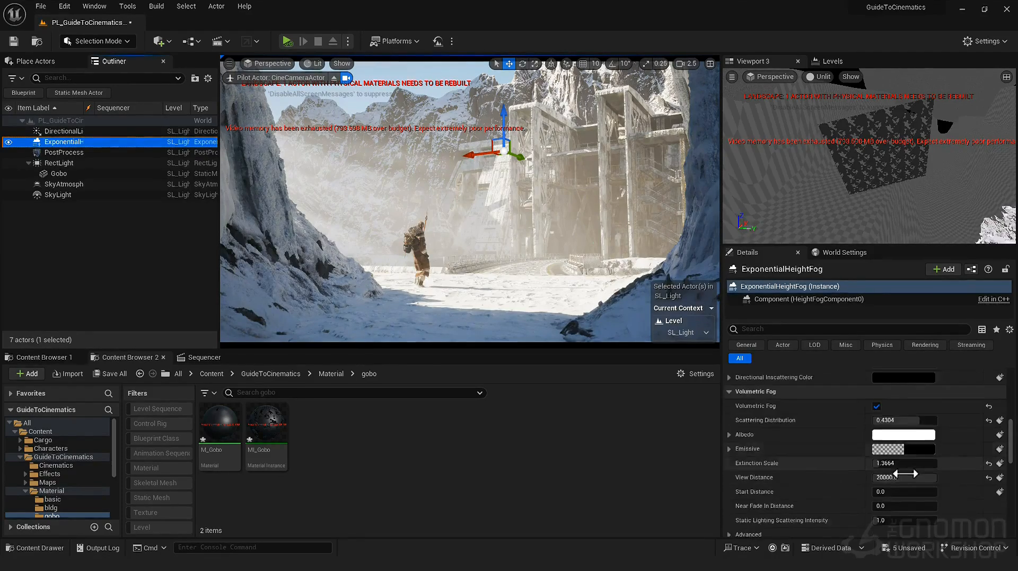
pyautogui.scroll(5, 864, 463)
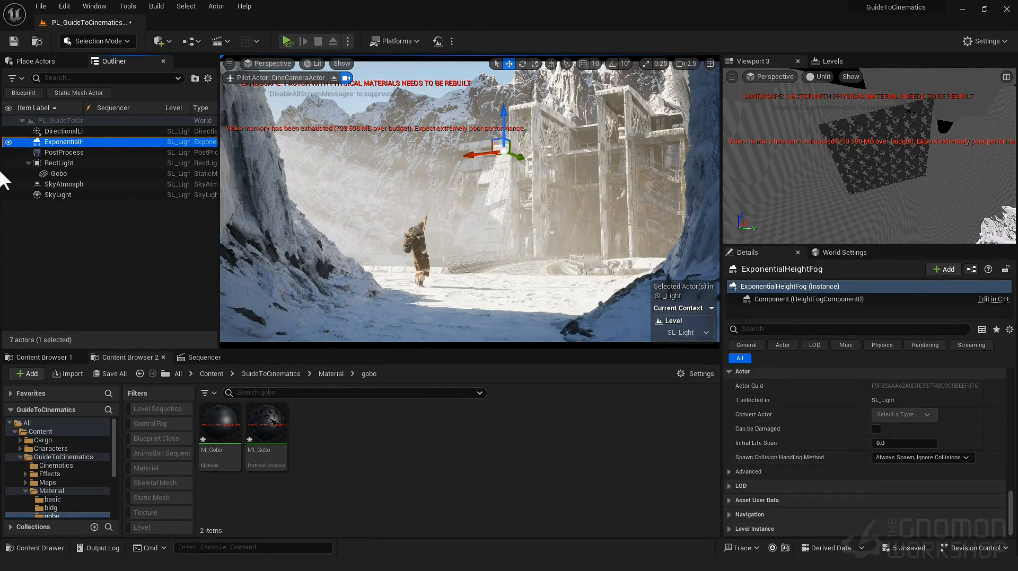
pyautogui.scroll(4, 848, 429)
pyautogui.click(903, 446)
pyautogui.moveTo(734, 366); pyautogui.dragTo(724, 354)
pyautogui.moveTo(826, 438)
pyautogui.mouseDown()
pyautogui.moveTo(858, 454)
pyautogui.moveTo(818, 453)
pyautogui.mouseUp()
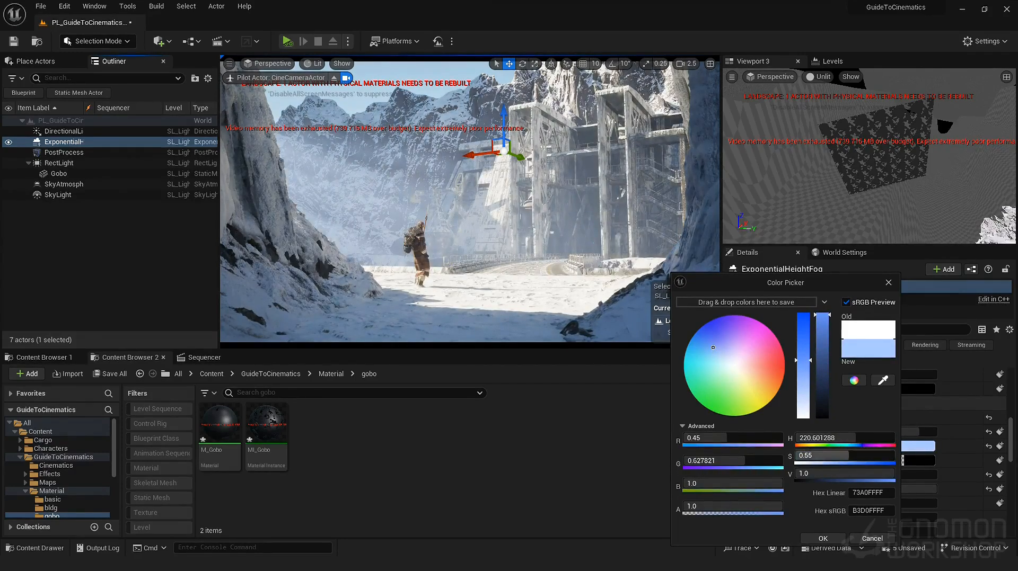
pyautogui.click(889, 282)
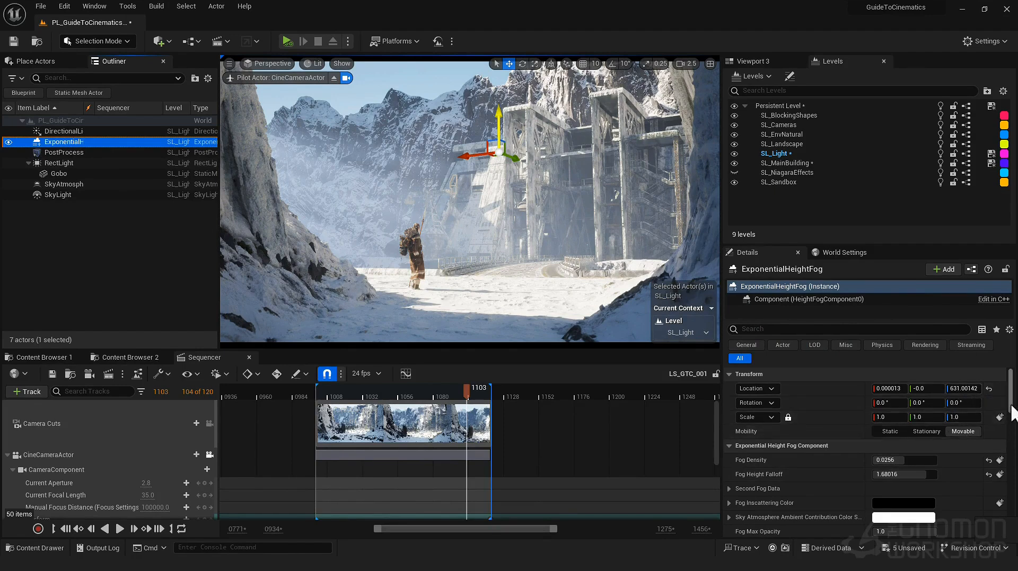
# - Try a different Scattering Distribution on the volumetric fog and undo the change
pyautogui.scroll(-8, 1014, 414)
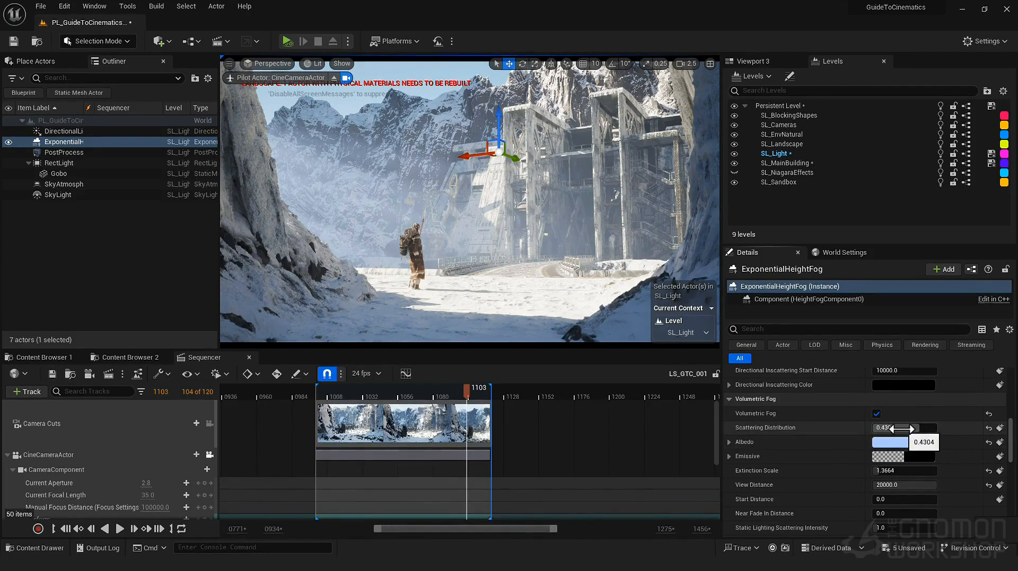
pyautogui.click(892, 429)
pyautogui.write('0.56')
pyautogui.press('Return')
pyautogui.hotkey('ctrl', 'z')
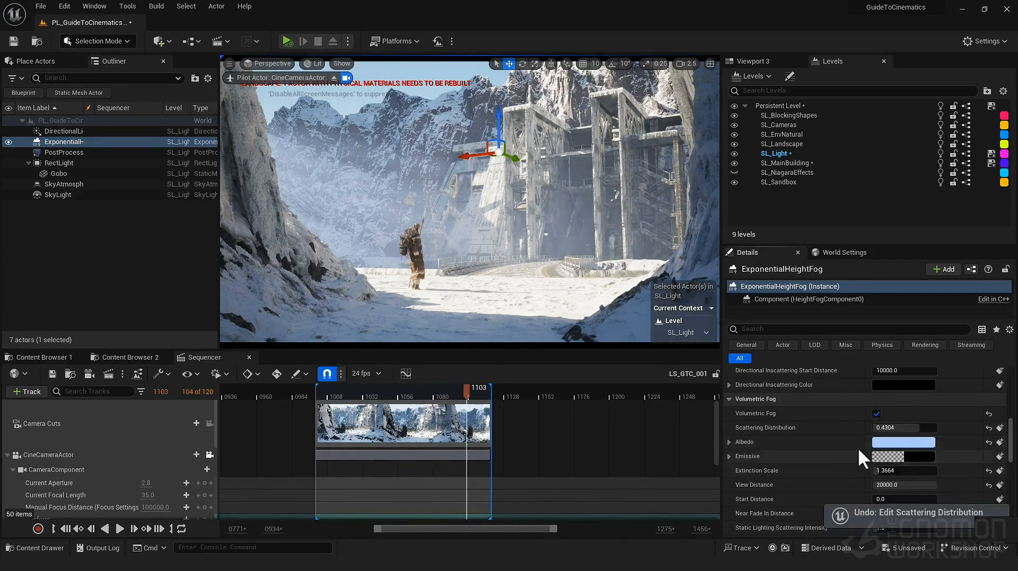
# - Try raising the volumetric fog's Extinction Scale to about 5.33 and undo the change
pyautogui.click(893, 471)
pyautogui.write('0.1')
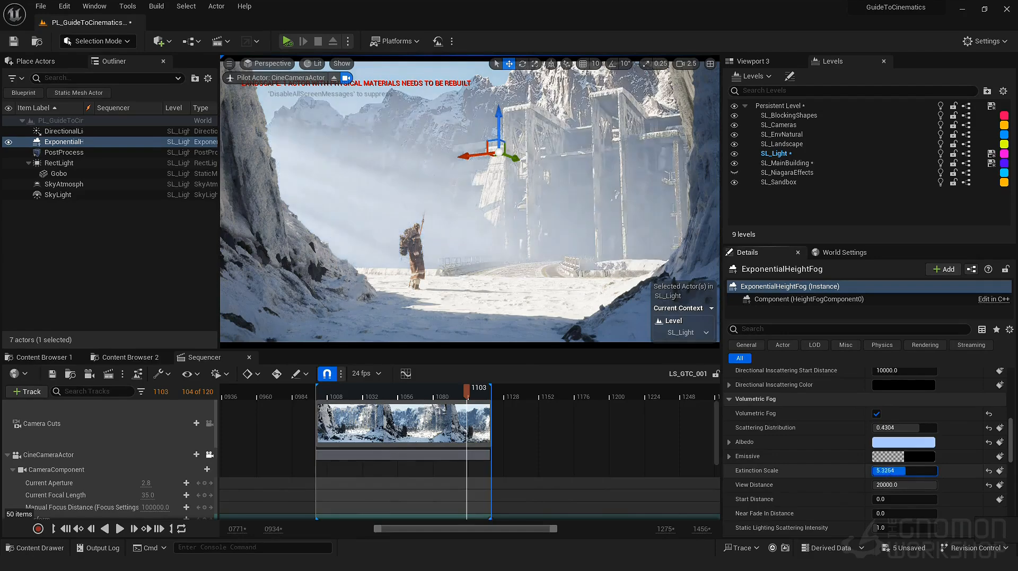
pyautogui.press('Return')
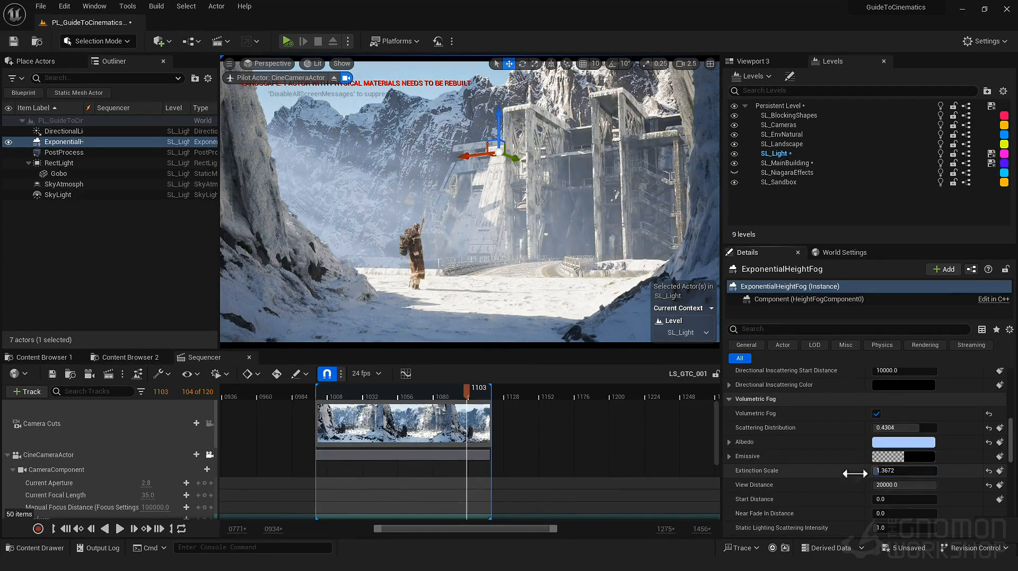
pyautogui.hotkey('ctrl', 'z')
# - Try changing the volumetric fog's View Distance and restore it to 20000
pyautogui.scroll(-2, 814, 488)
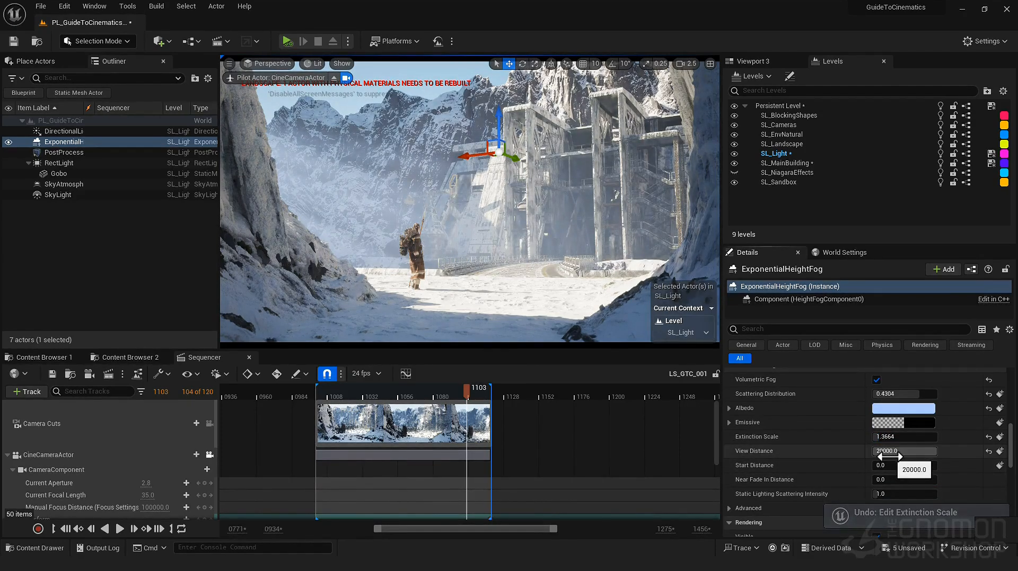
pyautogui.moveTo(889, 457)
pyautogui.mouseDown()
pyautogui.moveTo(873, 456)
pyautogui.moveTo(905, 453)
pyautogui.mouseUp()
pyautogui.write('2')
pyautogui.press('Return')
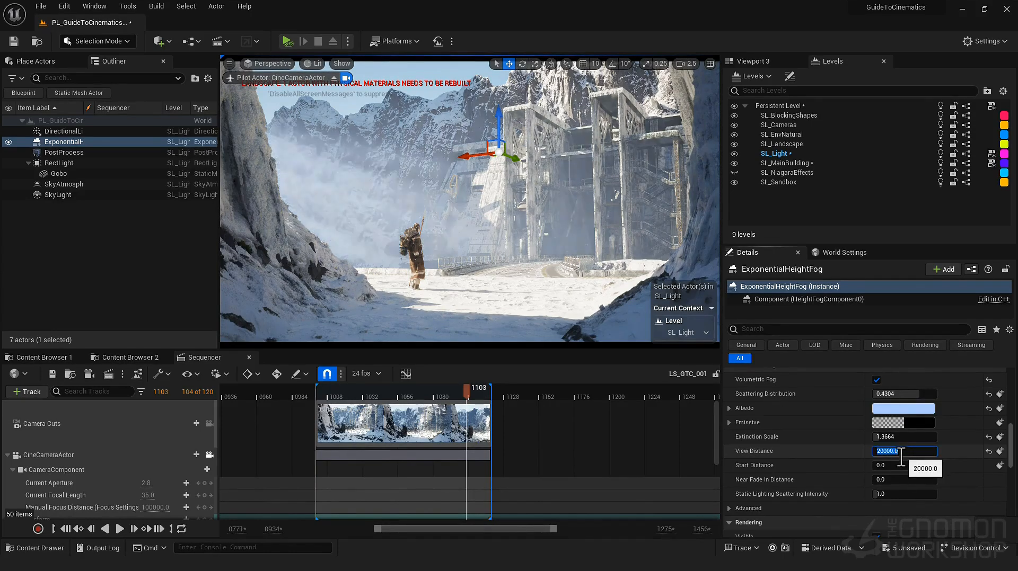
# - Leave the camera view and examine the RectLight's Volumetric Scattering Intensity and the shafts passing through the Gobo
pyautogui.click(109, 163)
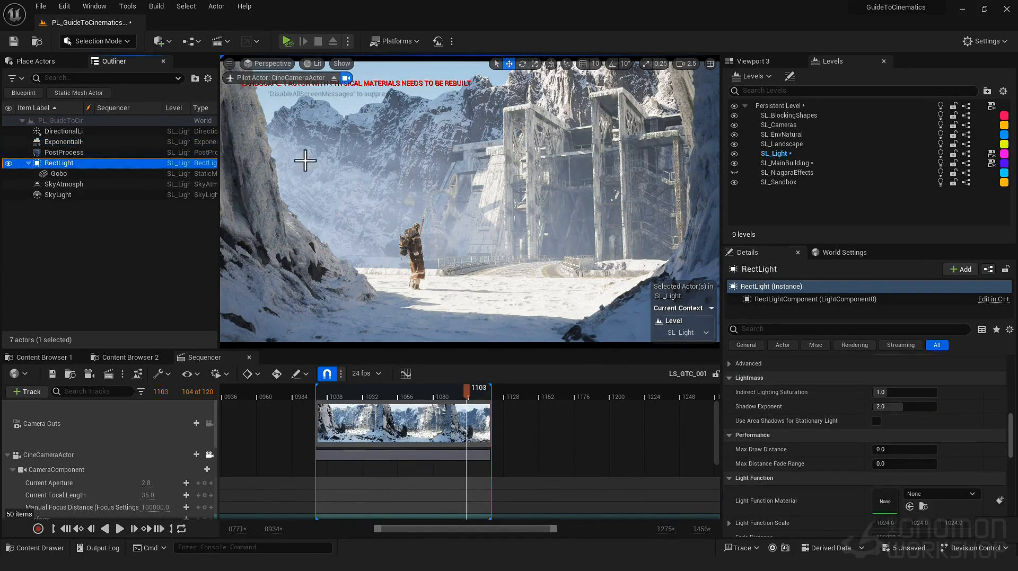
pyautogui.click(462, 206)
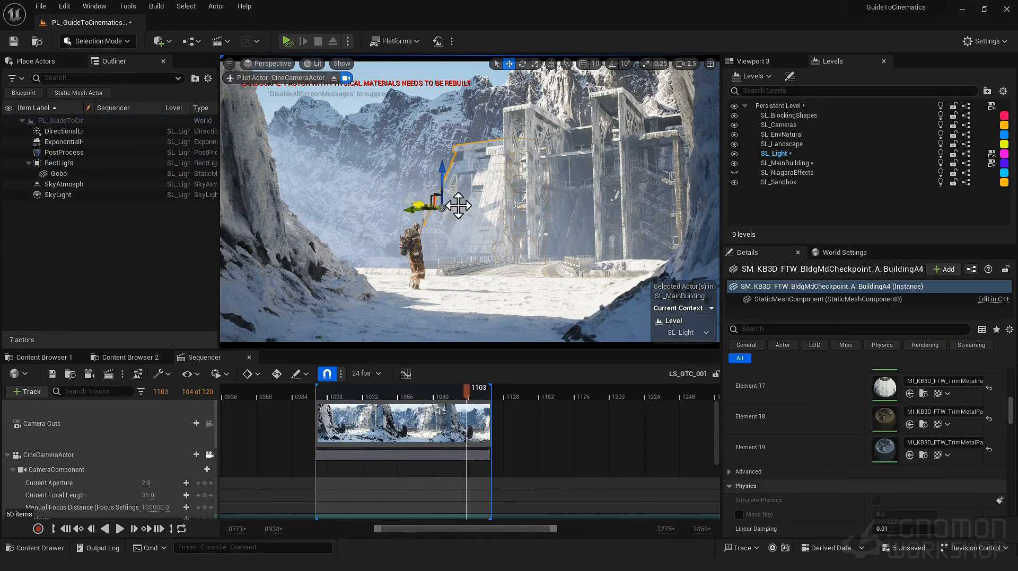
pyautogui.hotkey('shift', 'c')
pyautogui.moveTo(461, 206); pyautogui.dragTo(439, 201, button='right')
pyautogui.click(100, 163)
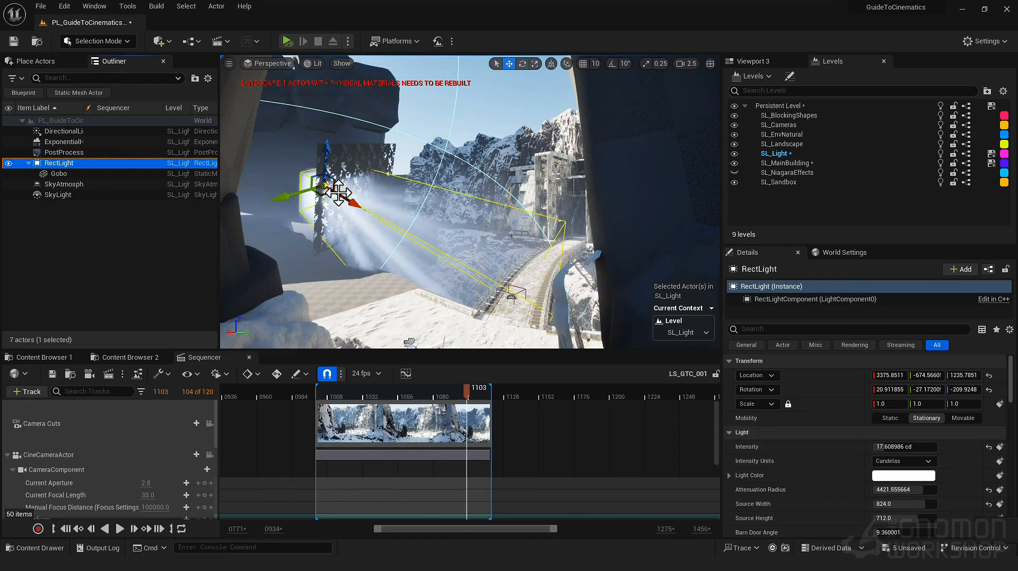
pyautogui.scroll(-5, 786, 440)
pyautogui.scroll(-4, 787, 436)
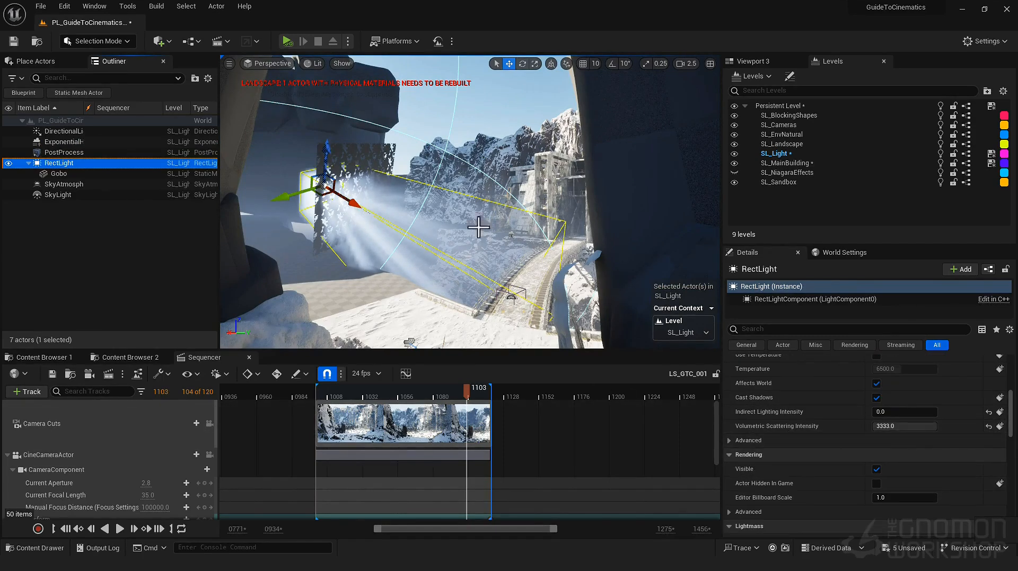
pyautogui.click(336, 205)
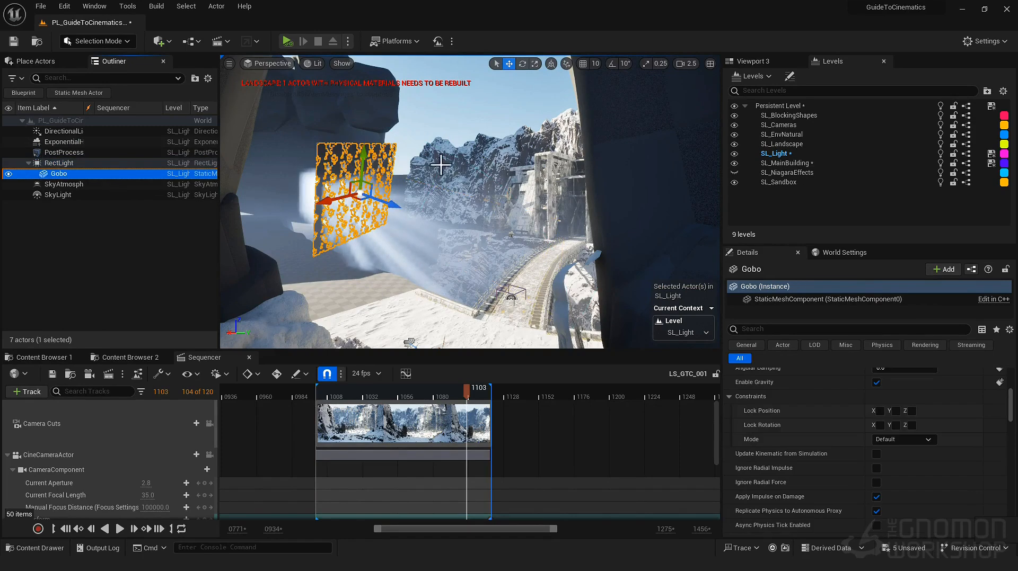
pyautogui.moveTo(436, 180)
pyautogui.keyDown('alt'); pyautogui.mouseDown()
pyautogui.moveTo(498, 180)
pyautogui.moveTo(437, 183)
pyautogui.mouseUp(); pyautogui.keyUp('alt')
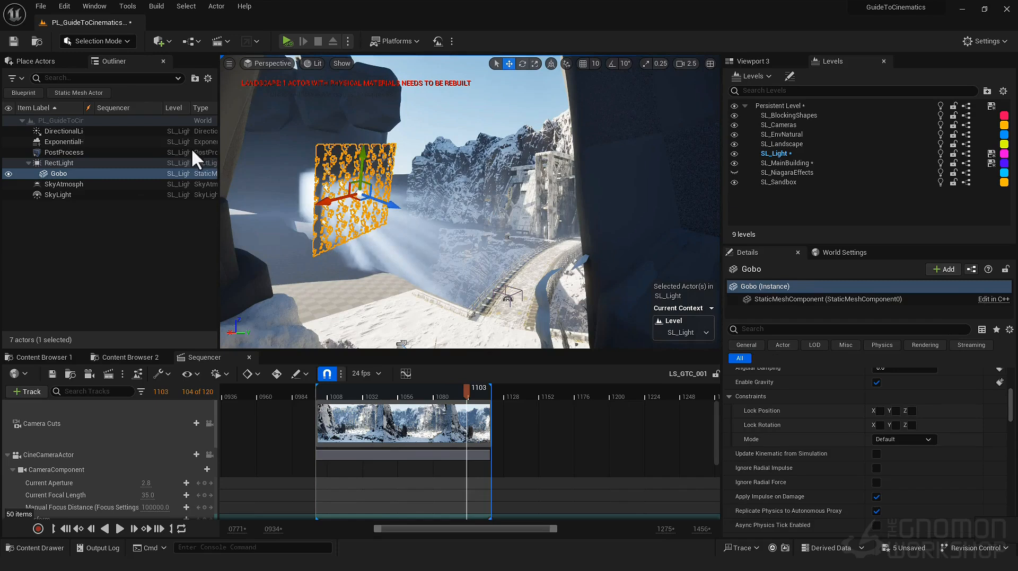
# - With the SkyAtmosphere and SkyLight hidden, frame the RectLight outside the camera view to examine its shafts
pyautogui.click(309, 207)
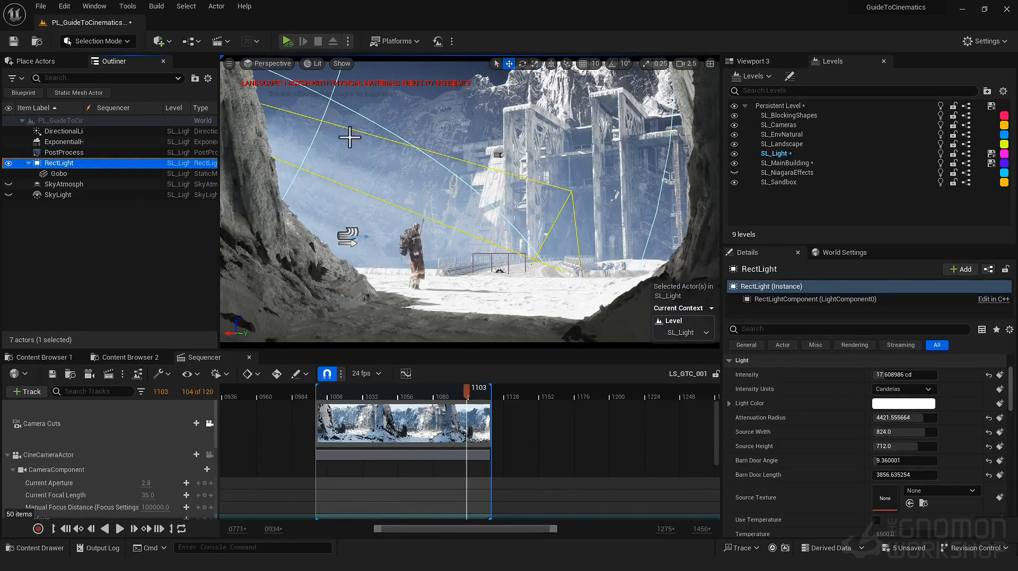
pyautogui.scroll(4, 893, 410)
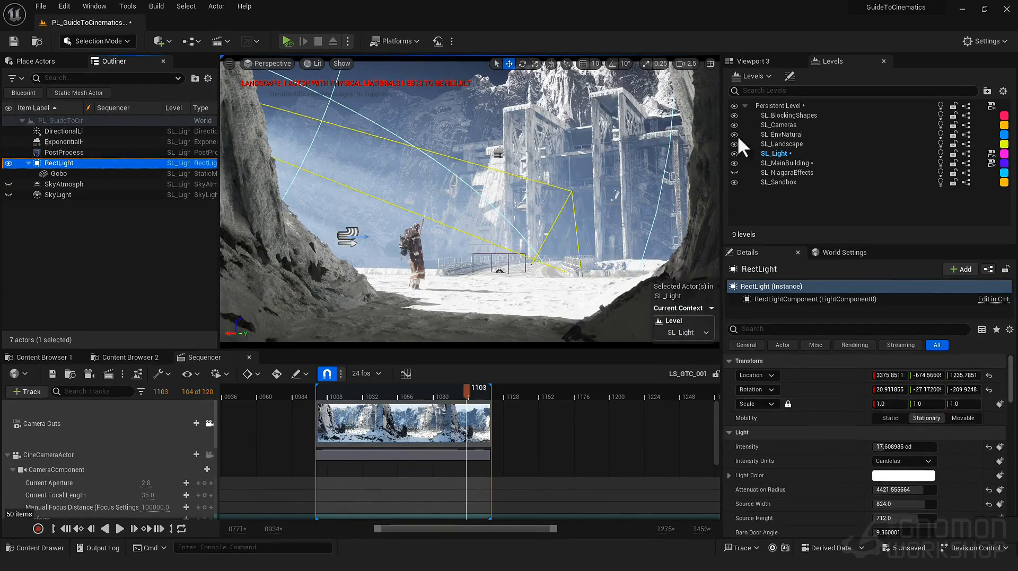
pyautogui.click(422, 190)
pyautogui.hotkey('shift', 'c')
pyautogui.click(57, 173)
pyautogui.click(53, 164)
pyautogui.press('f')
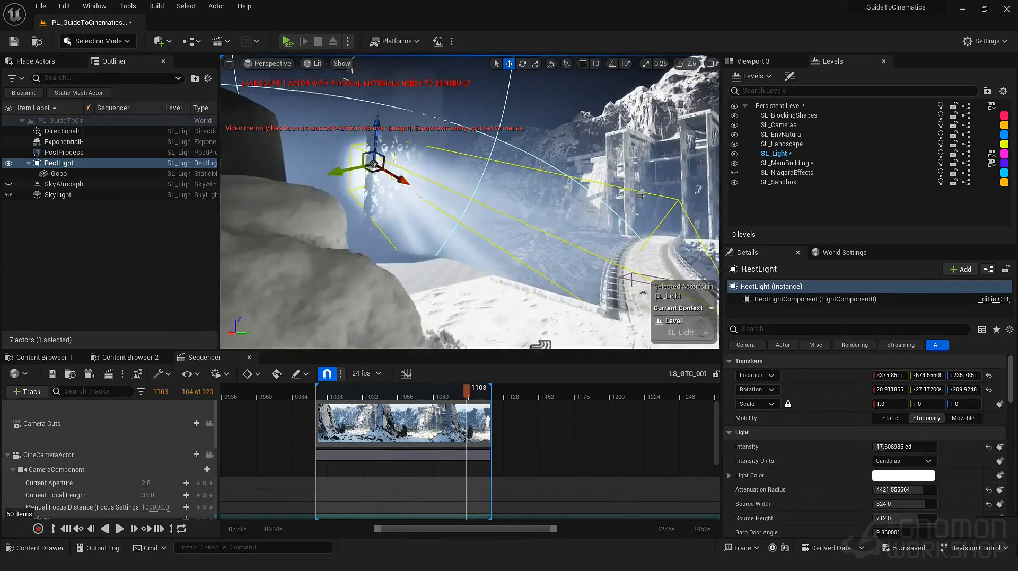
# - Rotate the RectLight about X to test the shafts, ending at an X rotation of about 21.2°
pyautogui.press('e')
pyautogui.moveTo(345, 129); pyautogui.dragTo(453, 174)
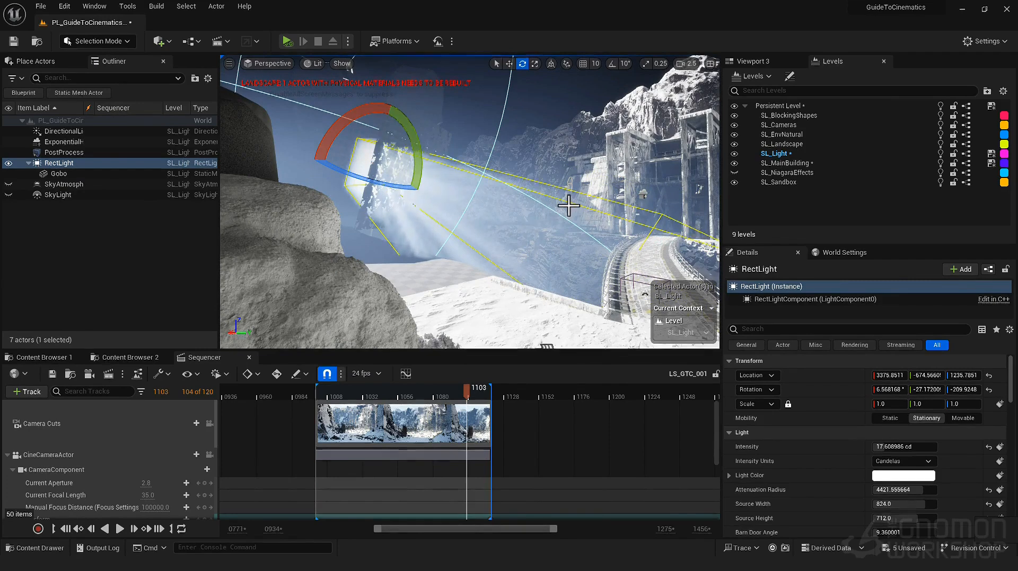
pyautogui.moveTo(324, 127); pyautogui.dragTo(462, 169)
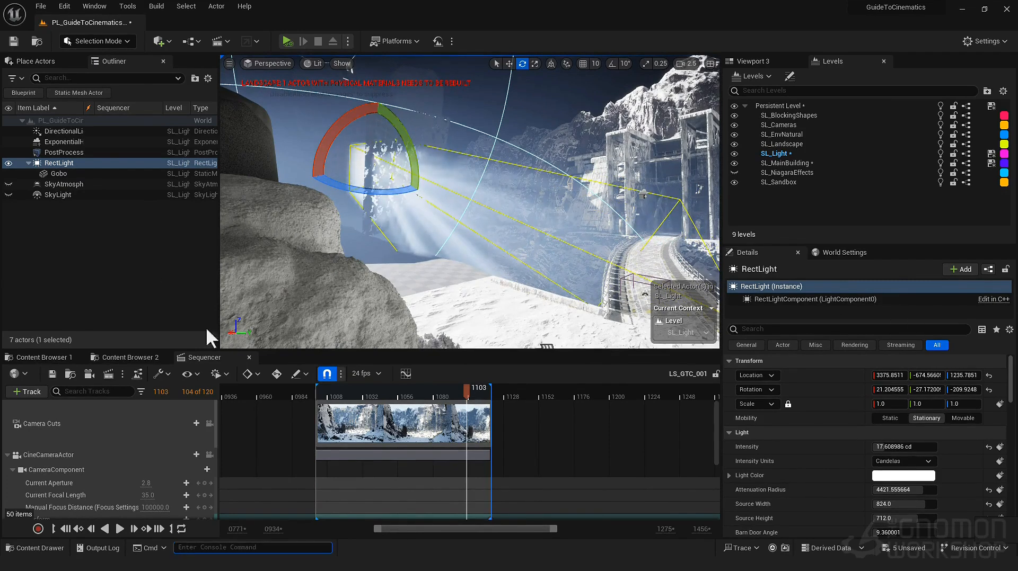
# - Review the project's ray tracing settings and compare the Lighting Channels of the RectLight and the Gobo
pyautogui.click(538, 540)
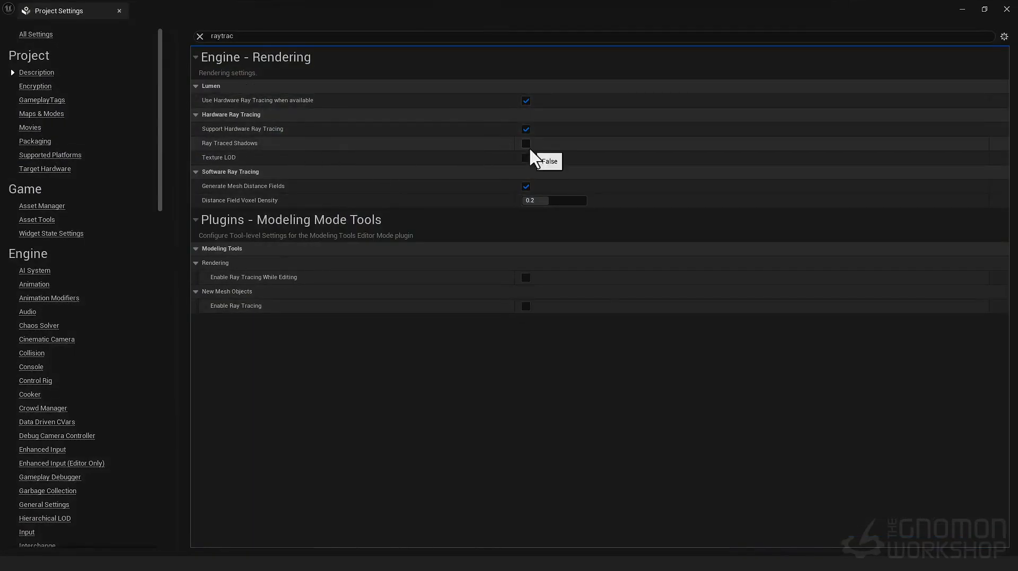
pyautogui.click(1006, 10)
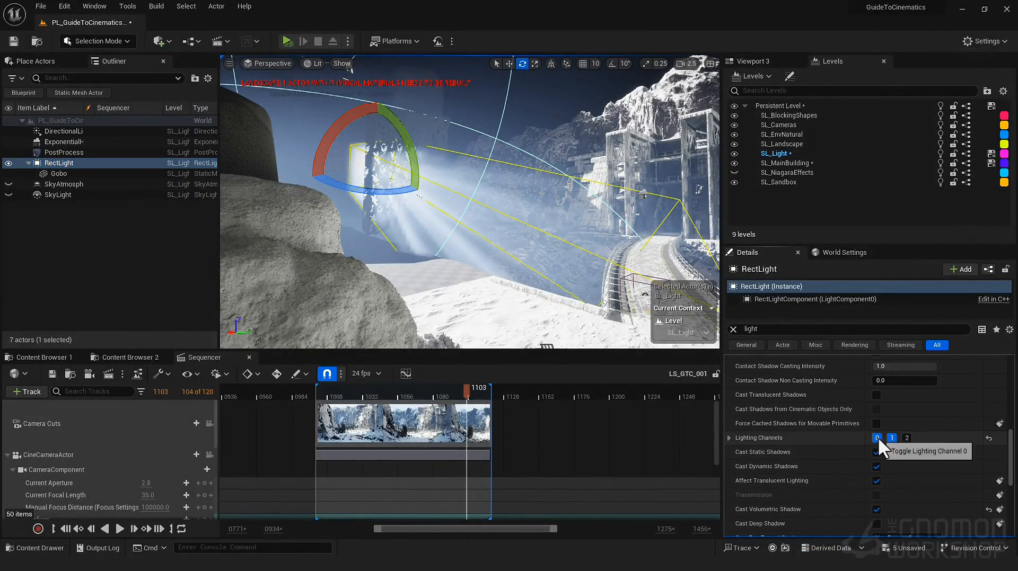
pyautogui.click(385, 152)
pyautogui.scroll(-5, 799, 431)
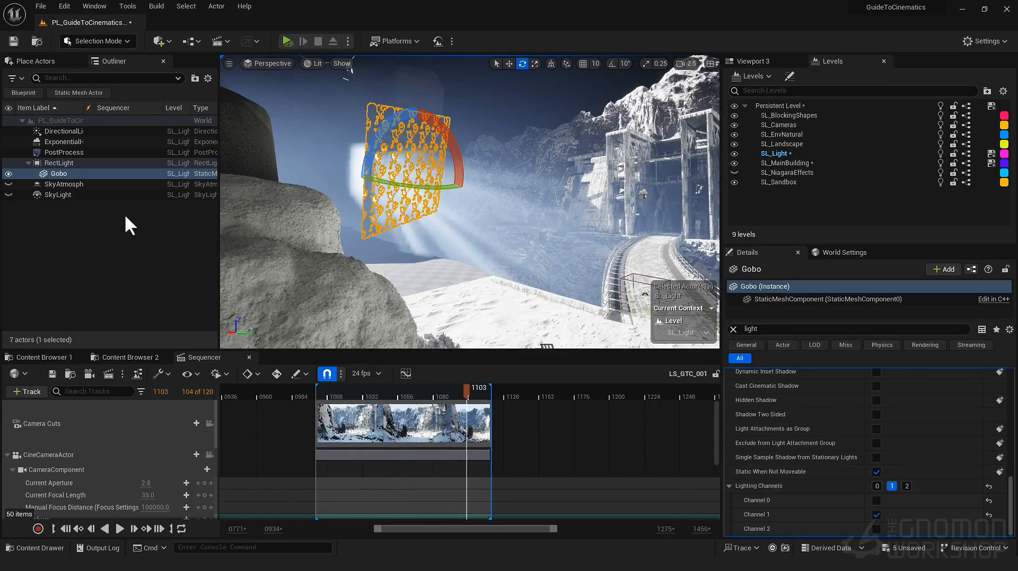
# - Show the SkyAtmosphere and SkyLight again and return to the sequence's camera view
pyautogui.click(36, 214)
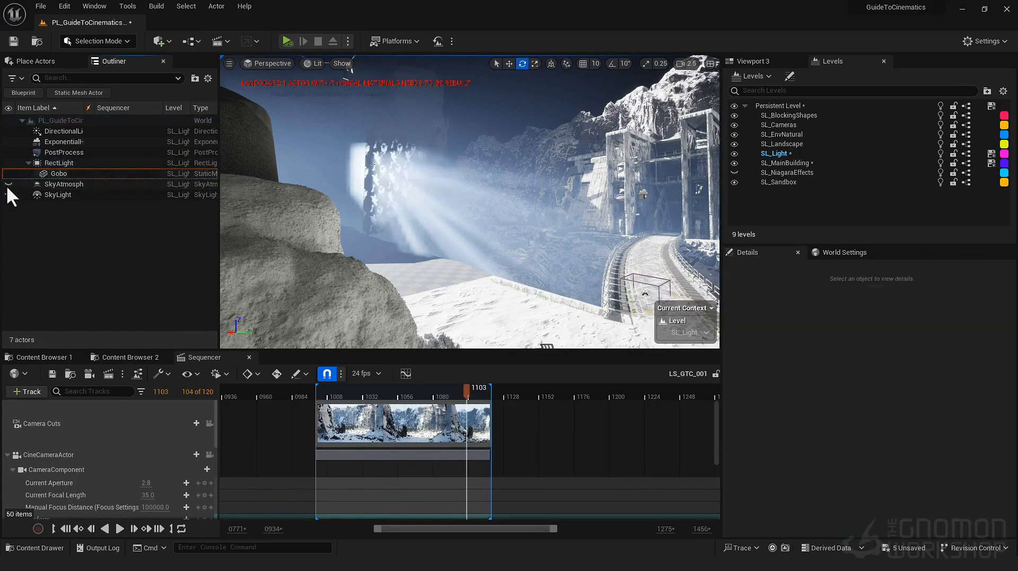
pyautogui.click(8, 185)
pyautogui.click(8, 195)
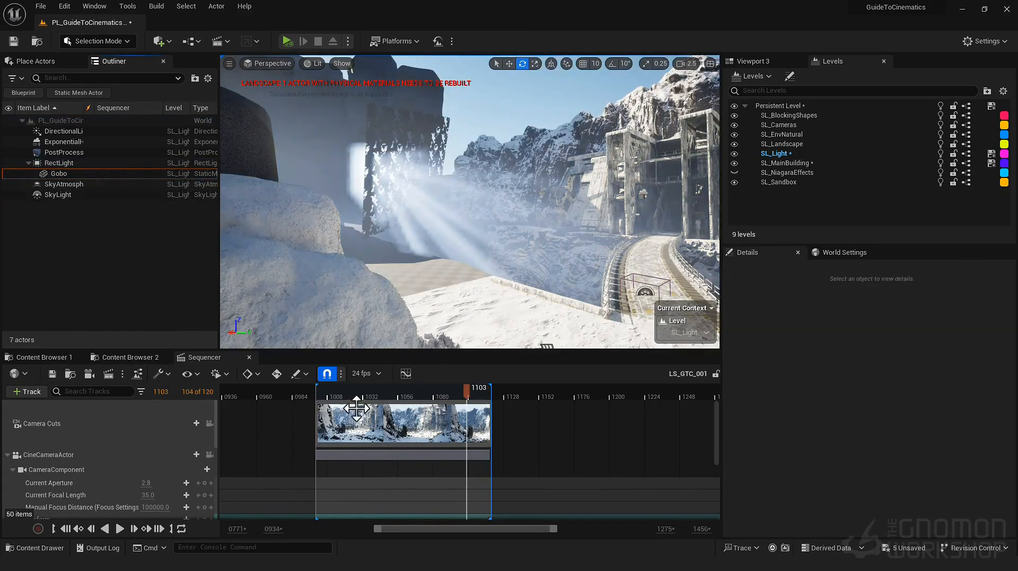
pyautogui.click(209, 424)
# - Try an Atmosphere Height of 5 on the SkyAtmosphere and reset it to the default
pyautogui.click(79, 184)
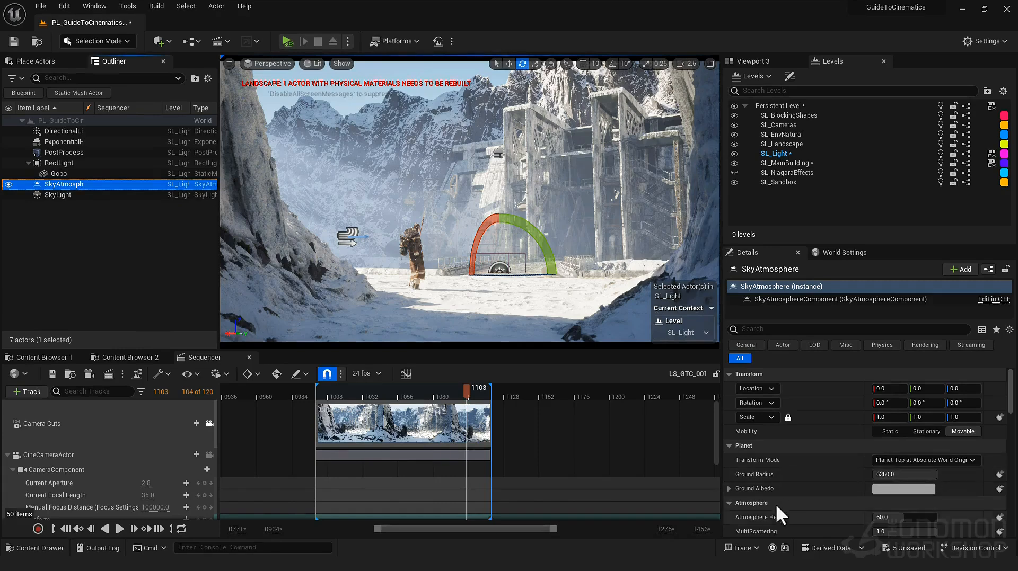
pyautogui.scroll(-3, 788, 497)
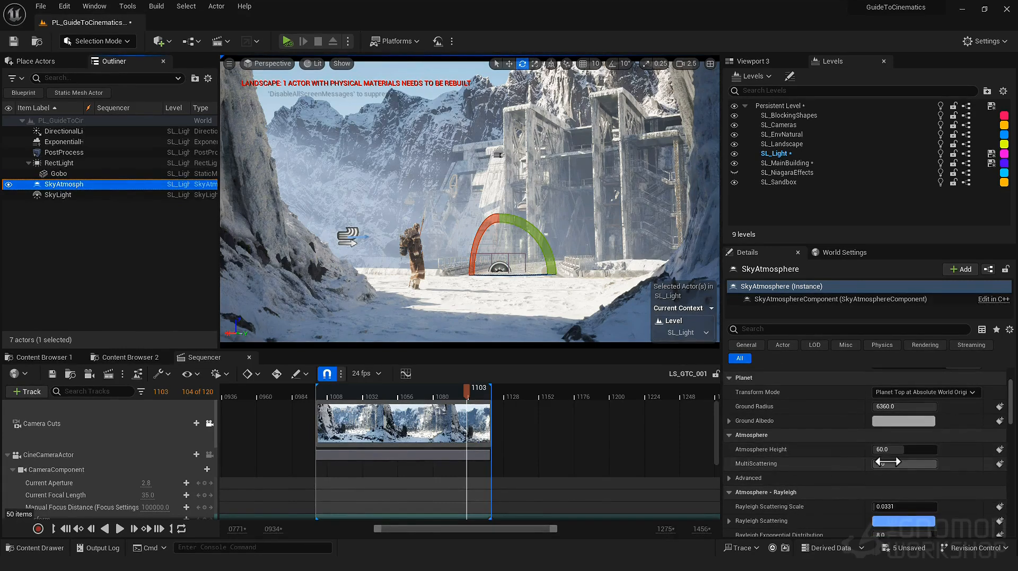
pyautogui.click(890, 451)
pyautogui.write('5')
pyautogui.press('Return')
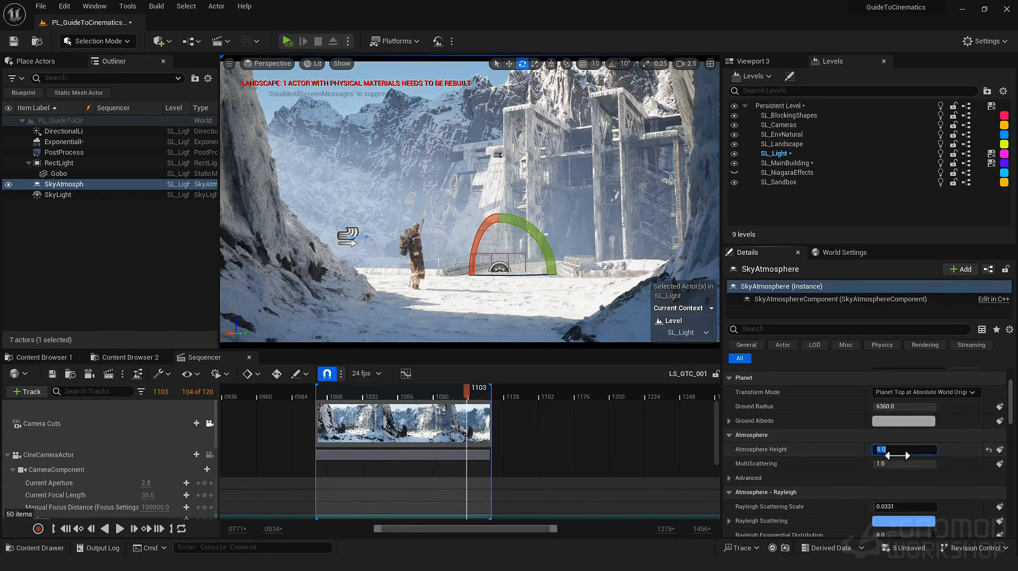
pyautogui.click(988, 450)
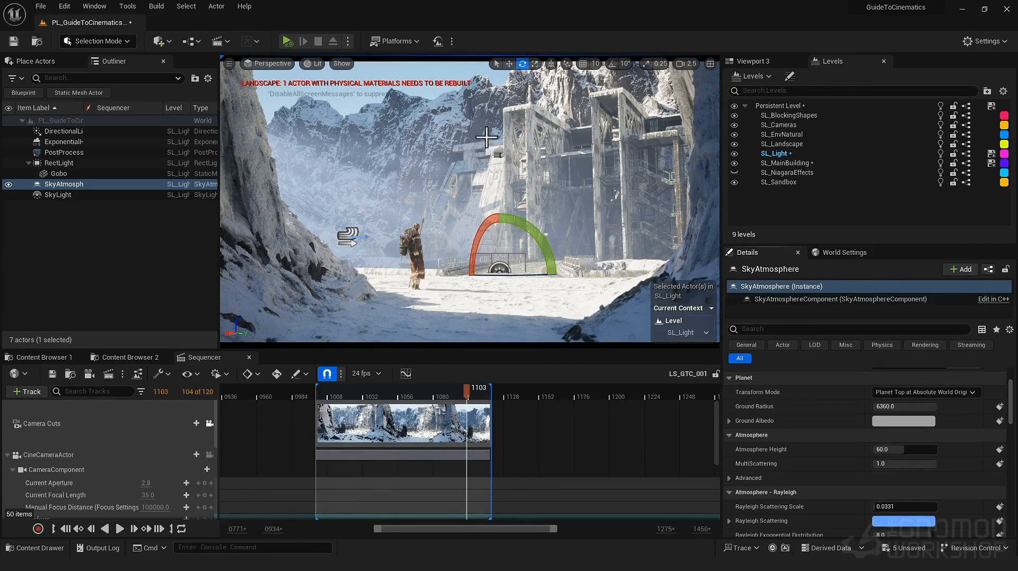
# - Set the SkyAtmosphere's Atmosphere Height to 5 and bring up its Mie scattering settings
pyautogui.click(904, 450)
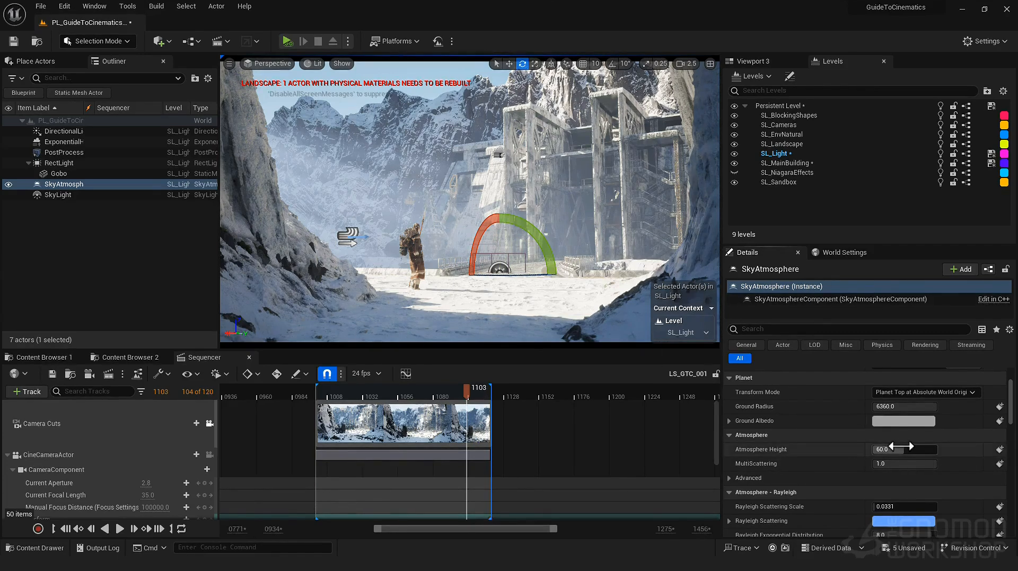
pyautogui.write('5')
pyautogui.press('Return')
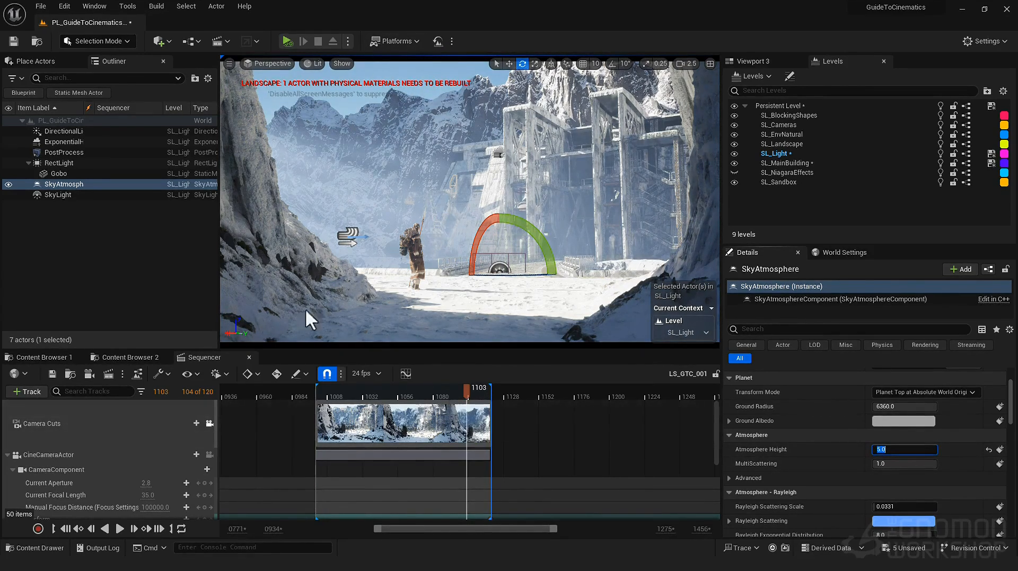
pyautogui.click(67, 184)
pyautogui.scroll(-9, 822, 497)
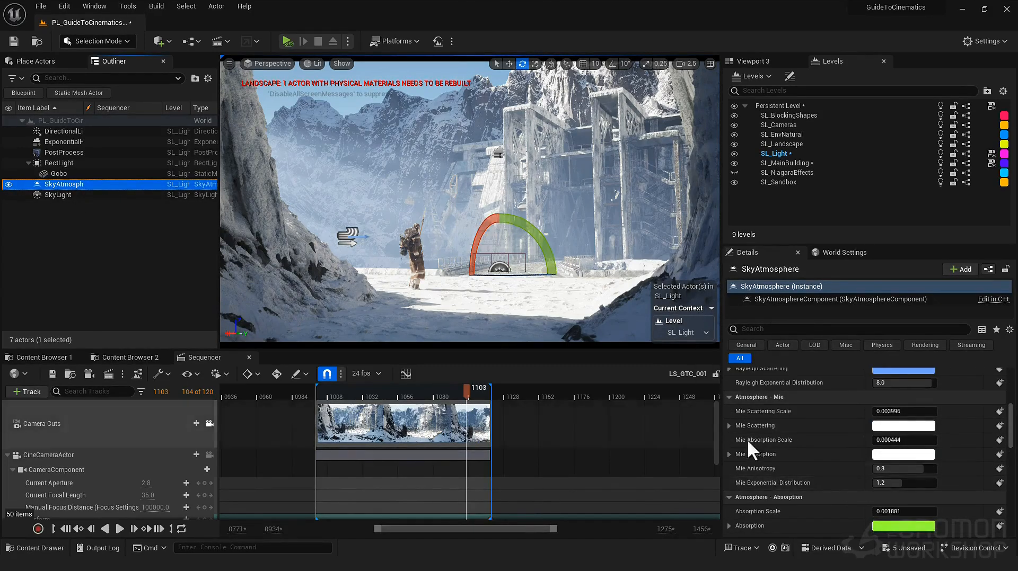
# - Try a Mie Scattering Scale of about 0.288 on the SkyAtmosphere and undo it
pyautogui.scroll(5, 822, 448)
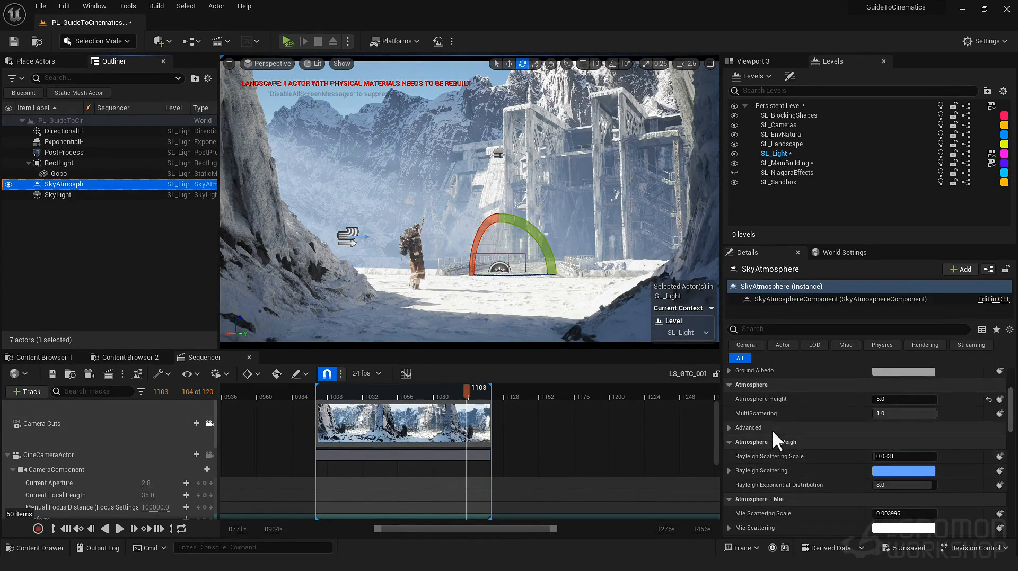
pyautogui.scroll(-2, 772, 429)
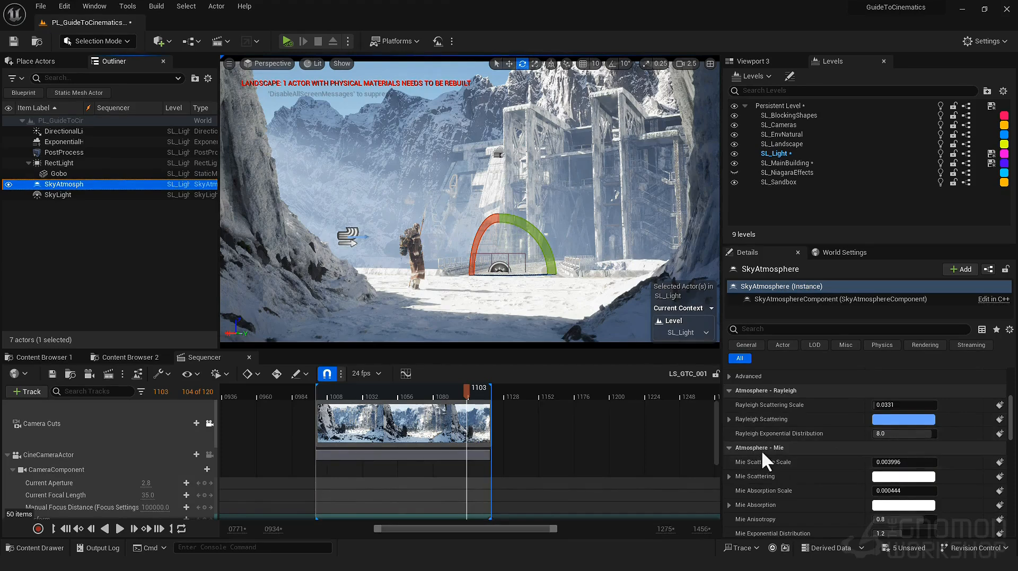
pyautogui.moveTo(901, 462); pyautogui.dragTo(916, 462)
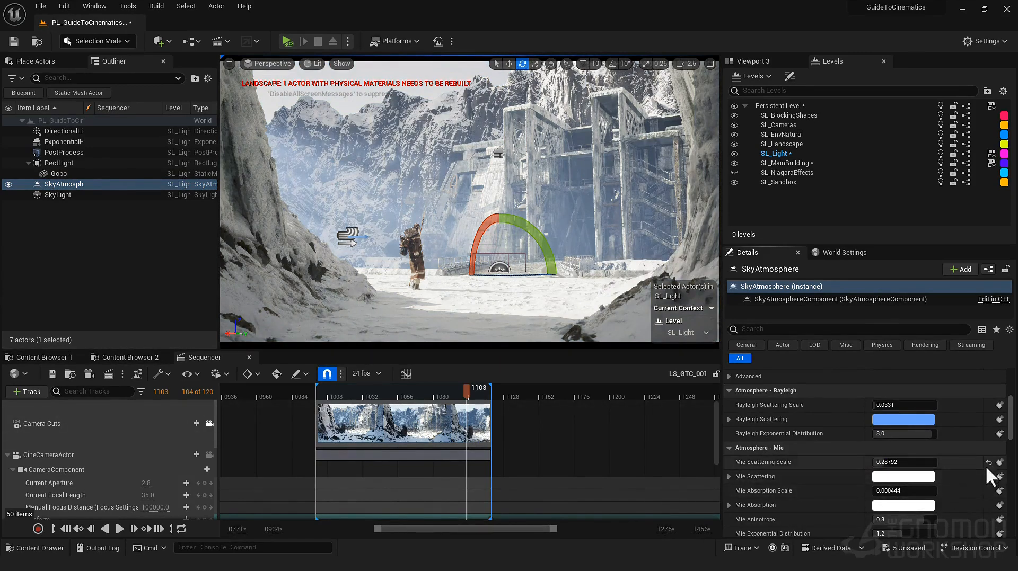
pyautogui.hotkey('ctrl', 'z')
# - Try a pale green tint for the SkyAtmosphere's Sky Luminance Factor and cancel the color change
pyautogui.scroll(-5, 930, 361)
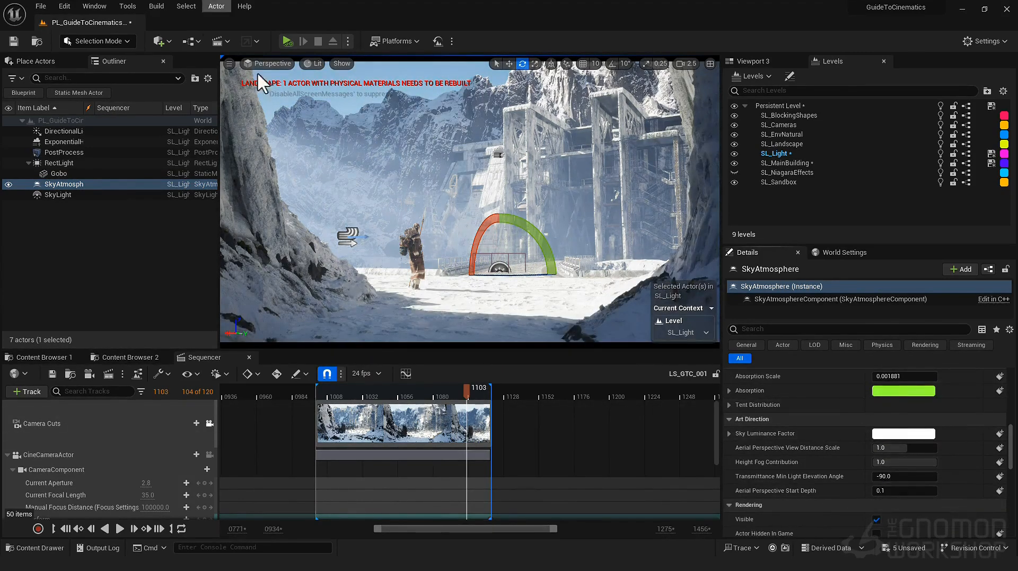
pyautogui.click(908, 433)
pyautogui.moveTo(739, 326); pyautogui.dragTo(727, 401)
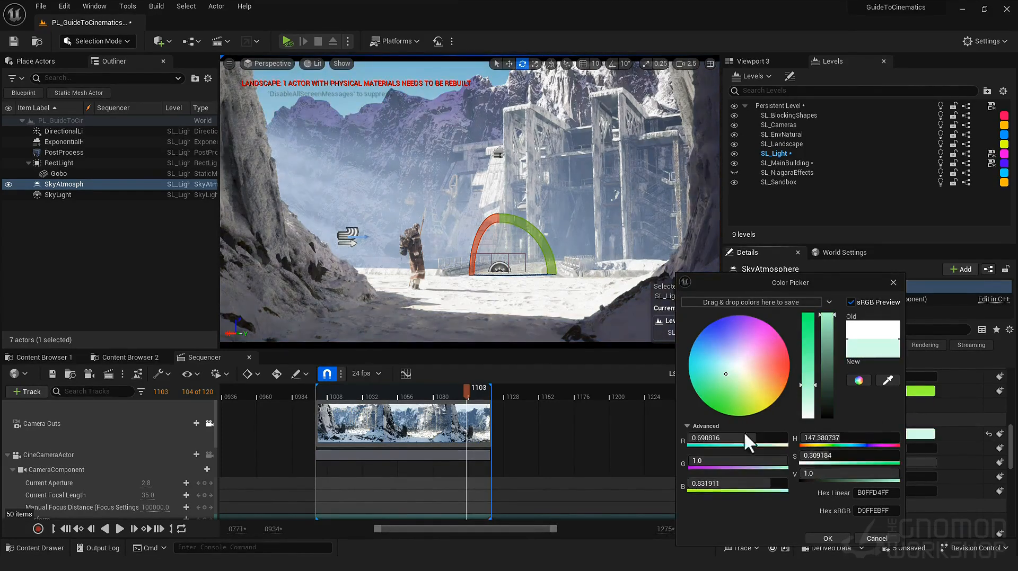
pyautogui.click(881, 539)
pyautogui.scroll(5, 973, 476)
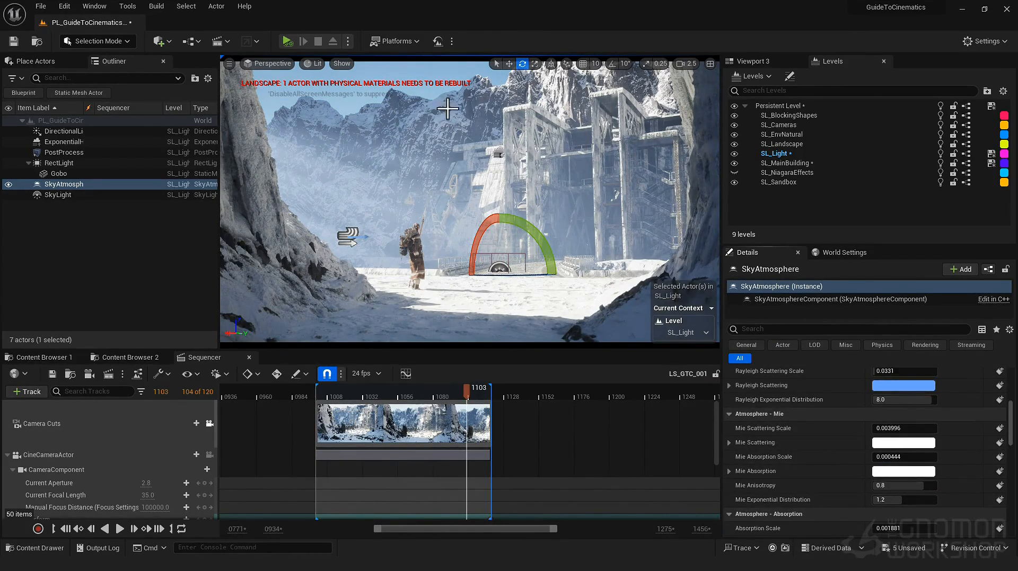
# - Try an Intensity Scale of 5 on the SkyLight and reset it to the default
pyautogui.click(49, 194)
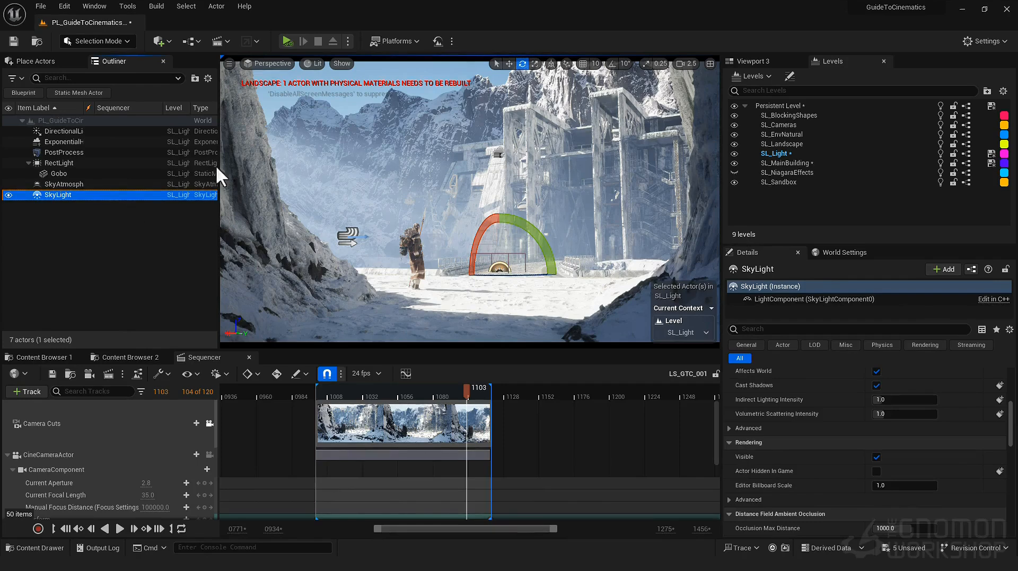
pyautogui.click(103, 227)
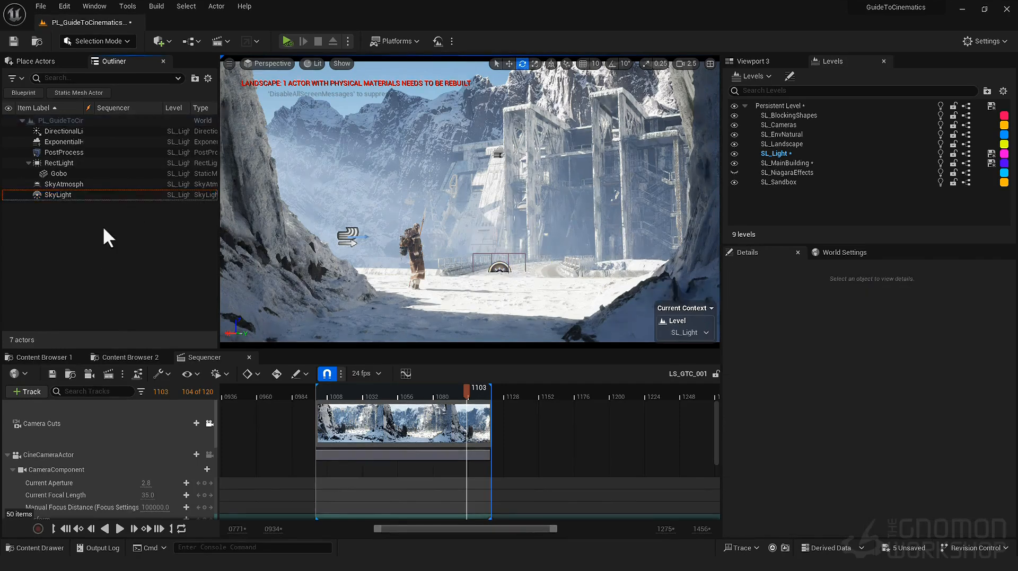
pyautogui.click(106, 198)
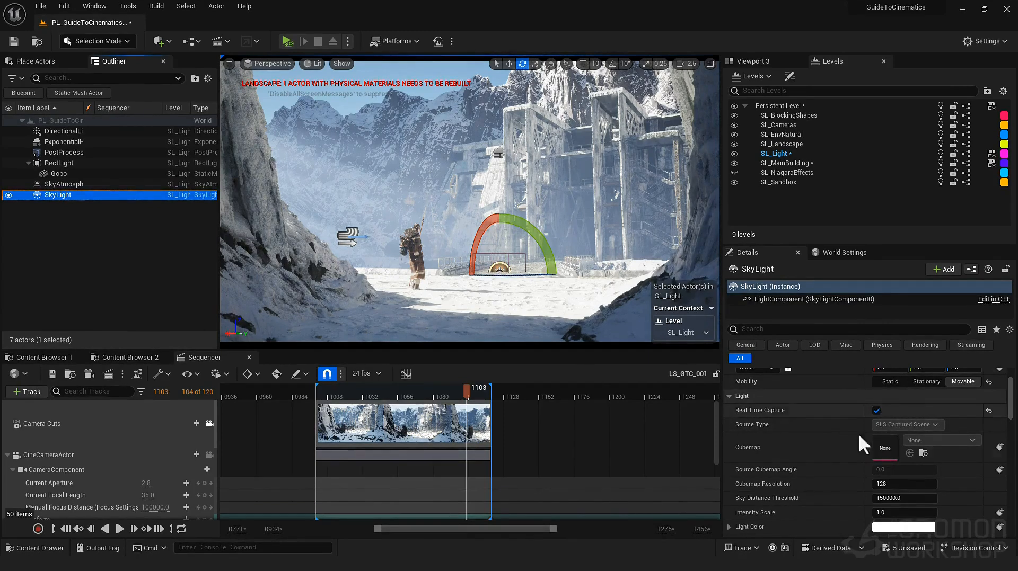
pyautogui.scroll(-3, 858, 434)
pyautogui.scroll(2, 753, 464)
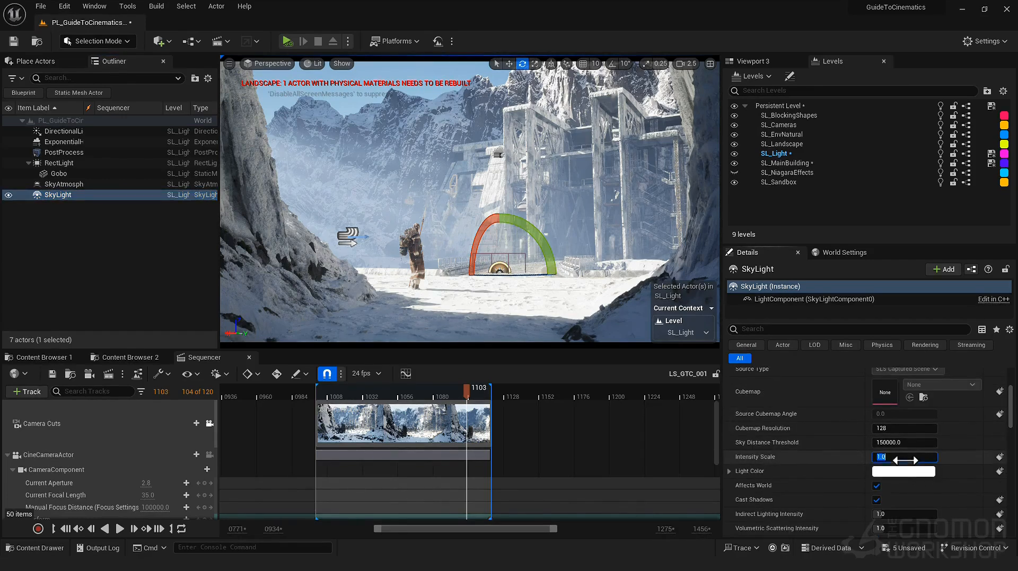
pyautogui.write('5')
pyautogui.press('Return')
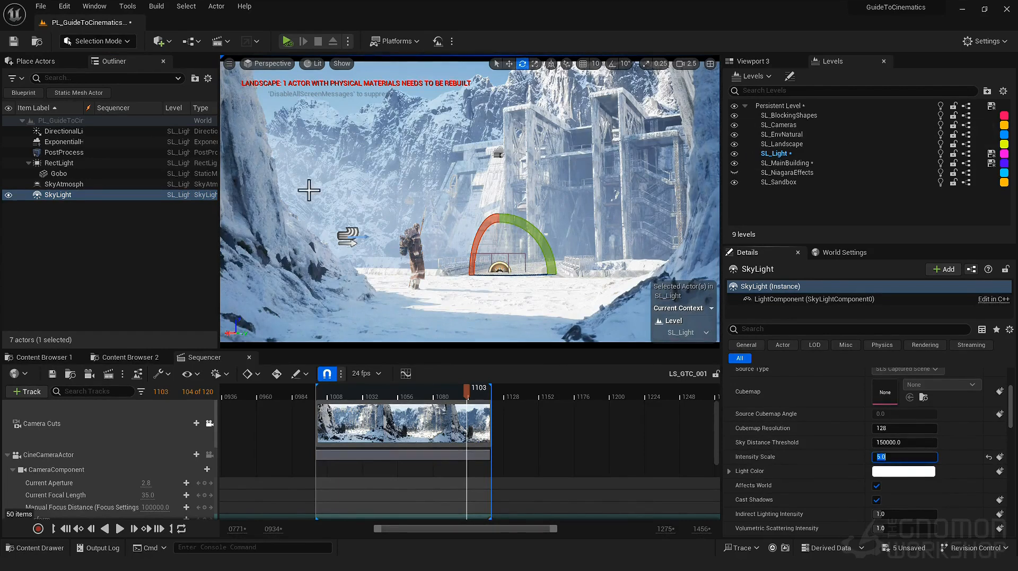
pyautogui.click(988, 457)
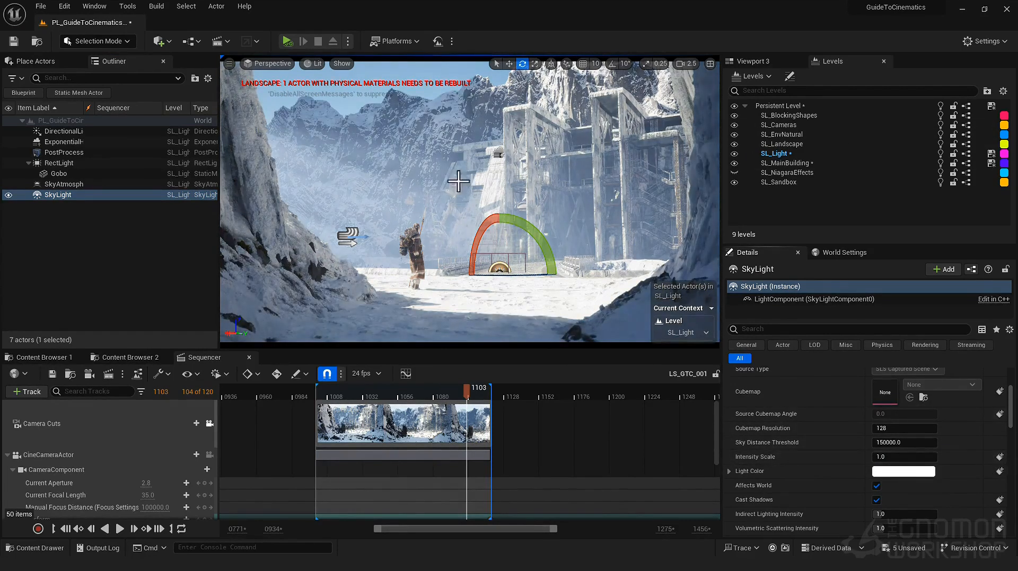
pyautogui.scroll(2, 870, 403)
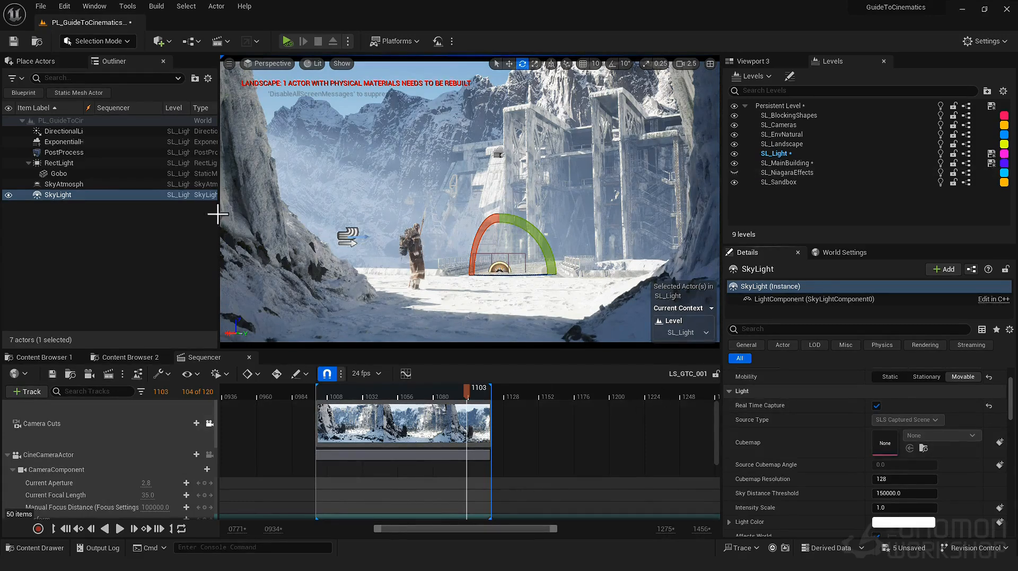
pyautogui.click(95, 195)
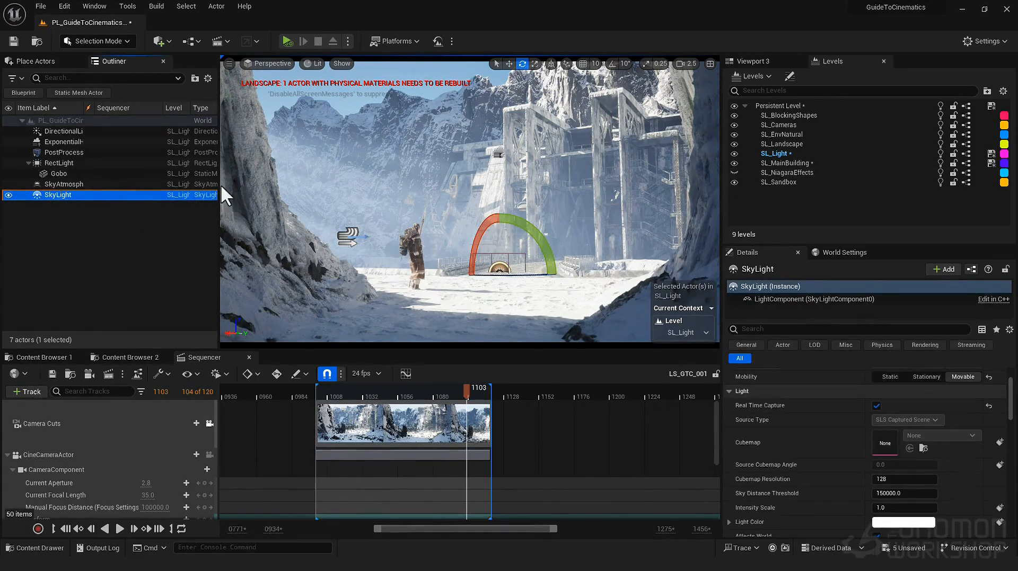
pyautogui.scroll(-2, 763, 427)
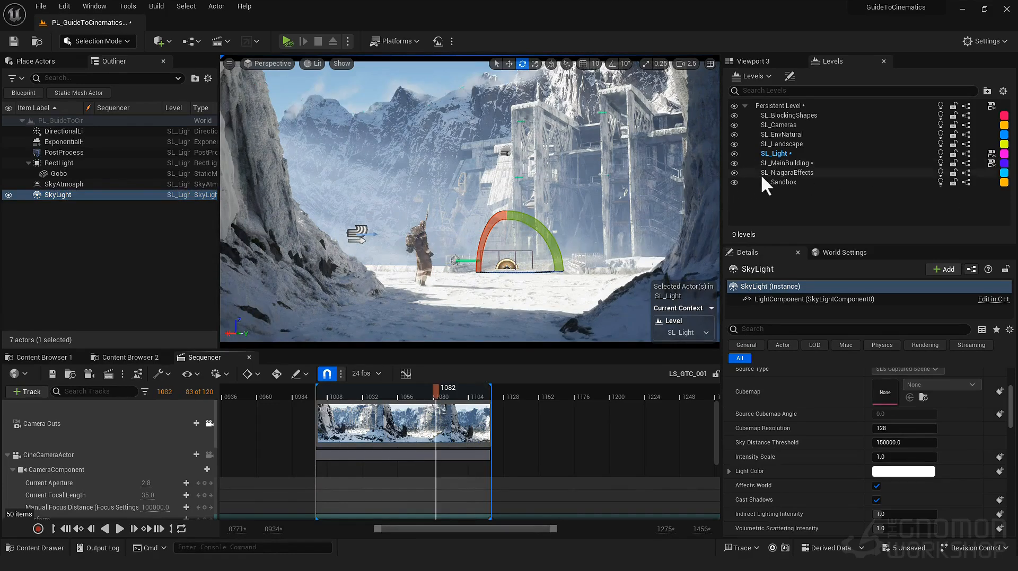
# - Open the Niagara system of the NS_BlowingMist2 actor in SL_NiagaraEffects and locate its Sprite Renderer's material in the project's assets
pyautogui.click(771, 173)
pyautogui.click(478, 341)
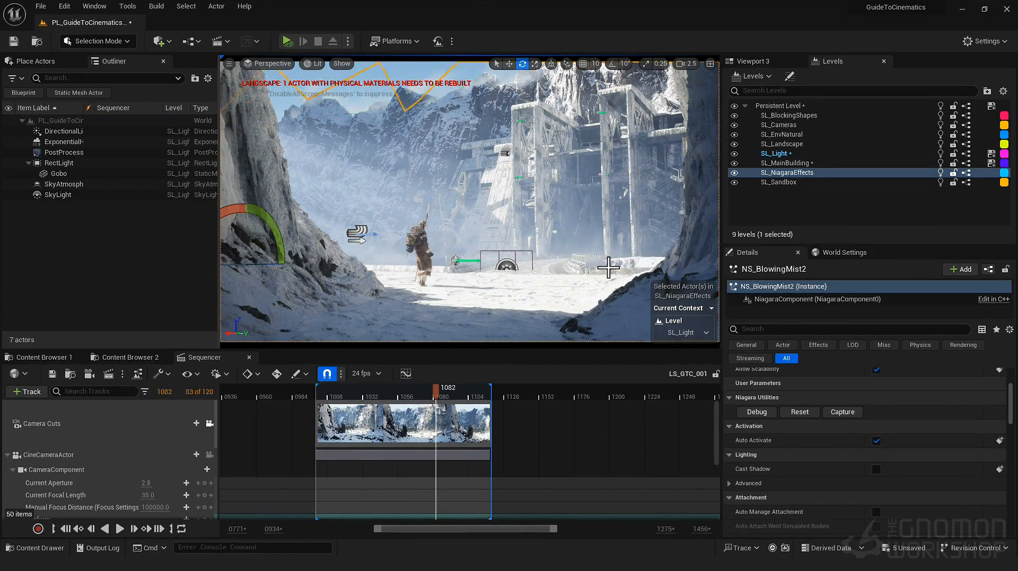
pyautogui.hotkey('ctrl', 'b')
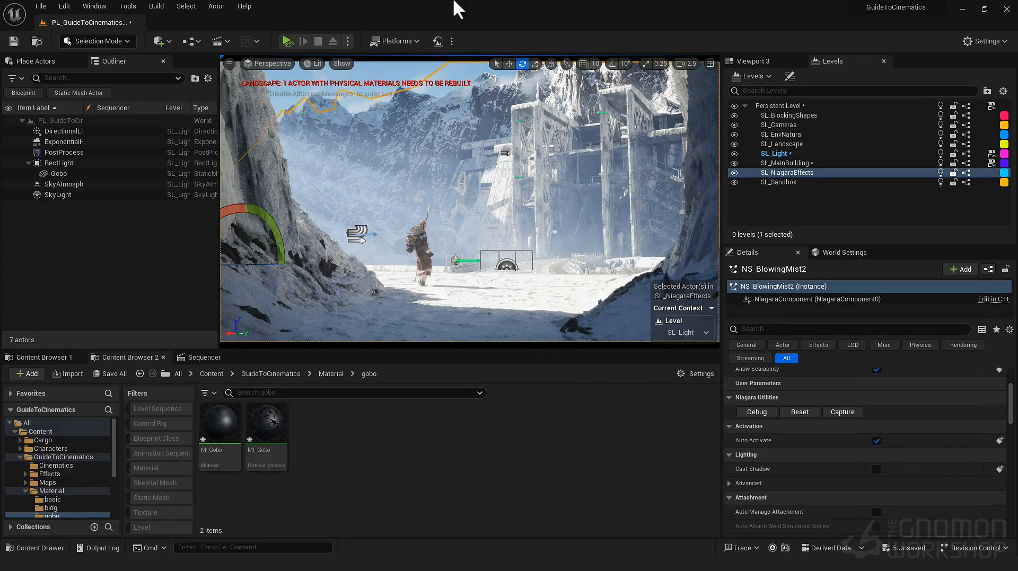
pyautogui.scroll(3, 890, 421)
pyautogui.doubleClick(885, 416)
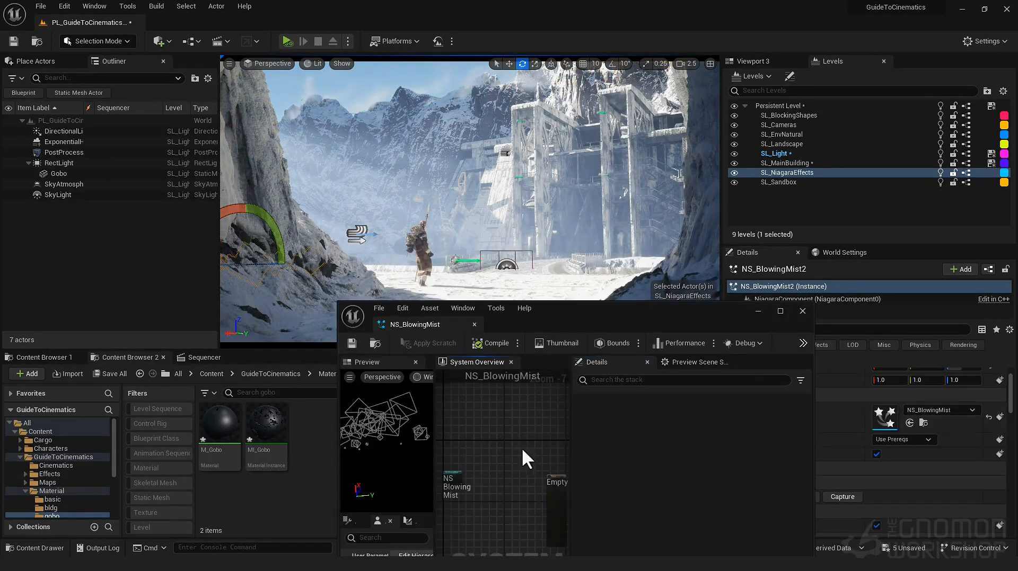
pyautogui.click(554, 477)
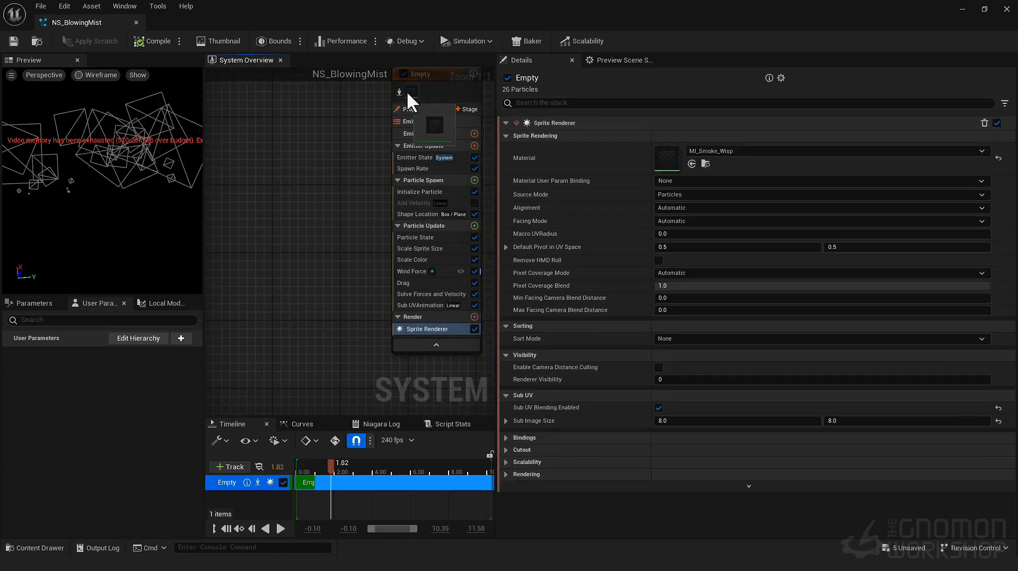
pyautogui.click(705, 163)
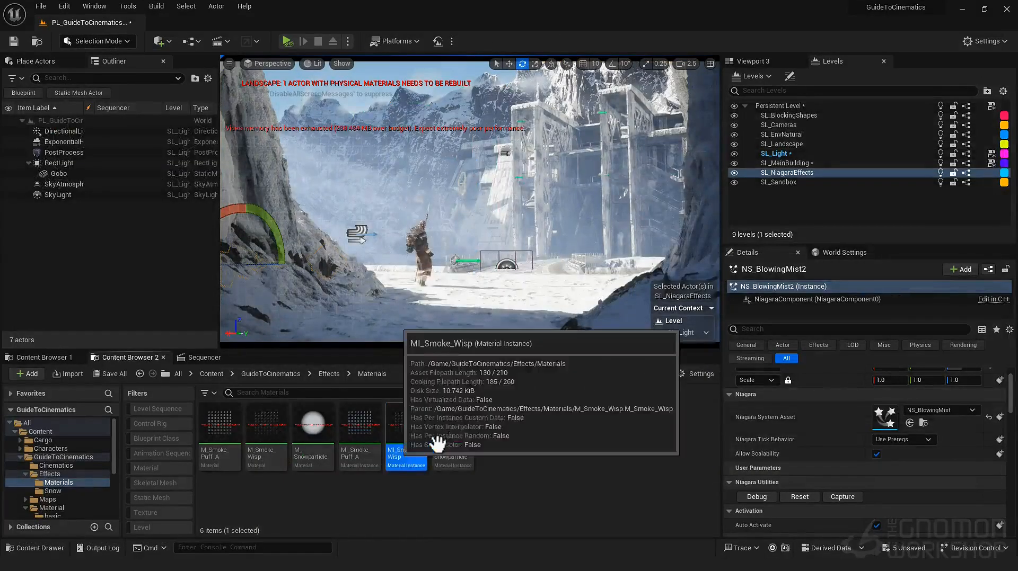
# - Duplicate the MI_Smoke_Wisp material instance, name the copy MI_Smoke_WispFG and save it
pyautogui.click(417, 445)
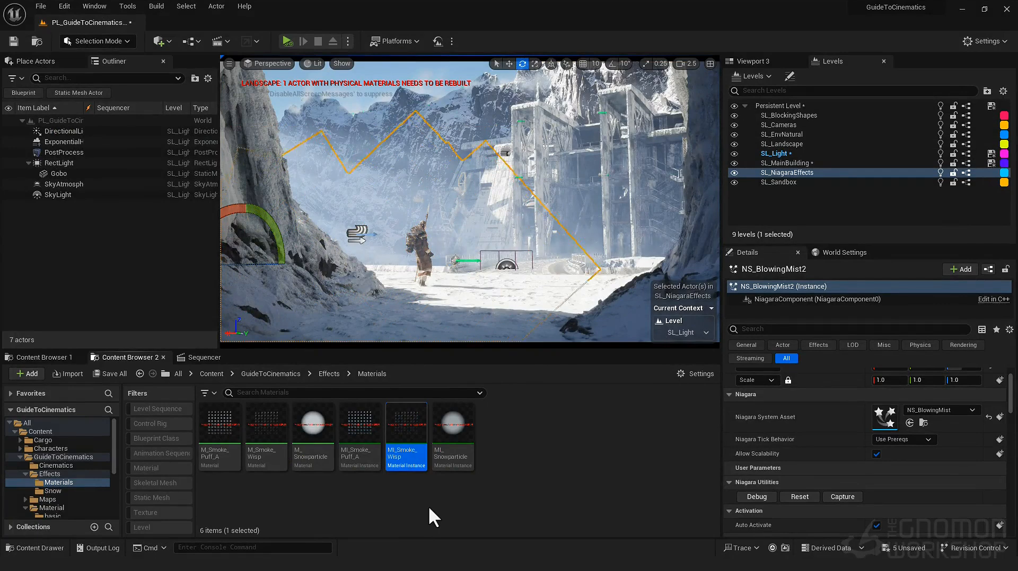
pyautogui.hotkey('ctrl', 'd')
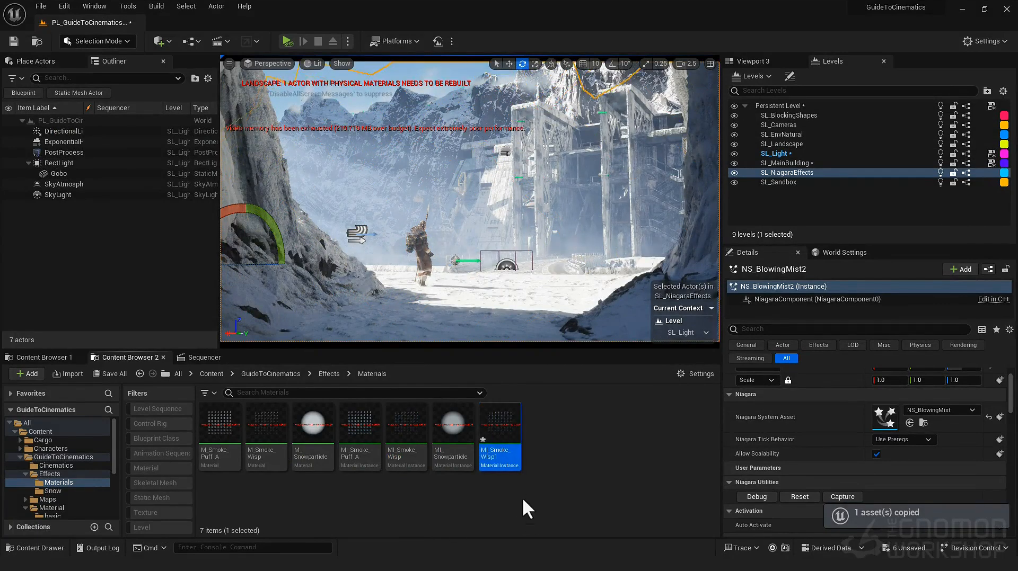
pyautogui.press('End')
pyautogui.press('BackSpace')
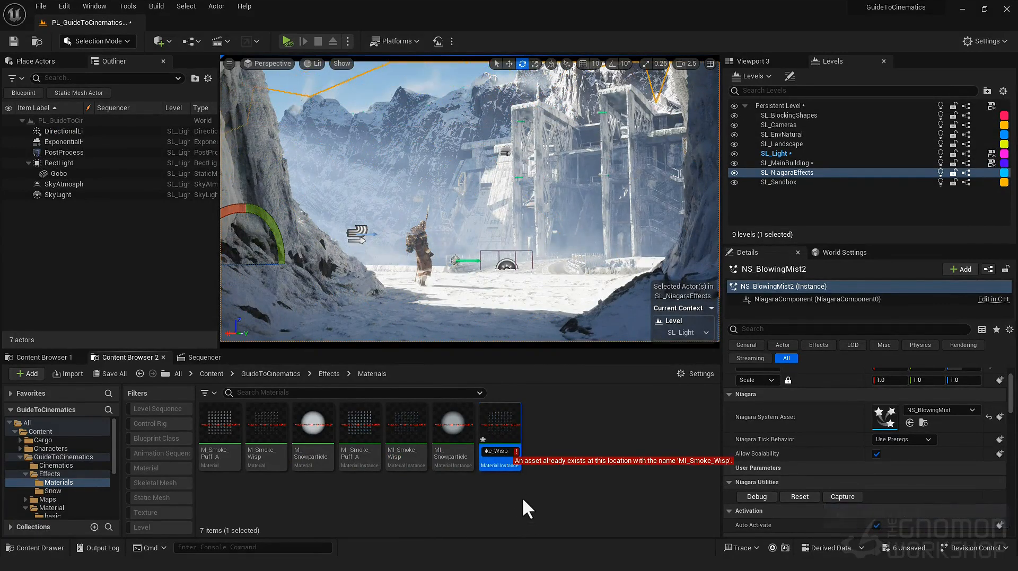
pyautogui.write('2')
pyautogui.press('Return')
pyautogui.hotkey('ctrl', 's')
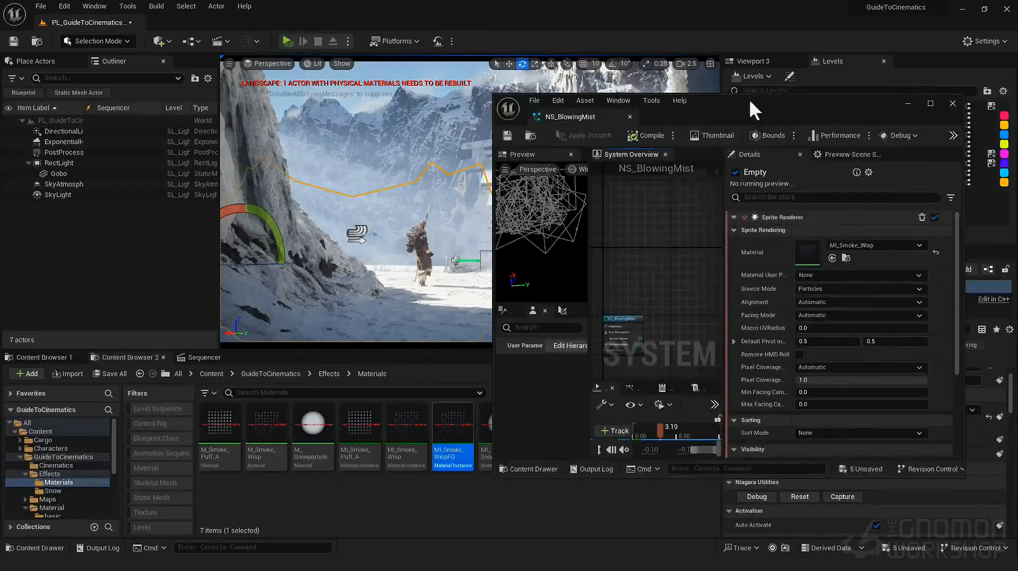
# - Assign MI_Smoke_WispFG as the Sprite Renderer's material in NS_BlowingMist and open the instance's parent material, M_Smoke_Wisp
pyautogui.click(894, 242)
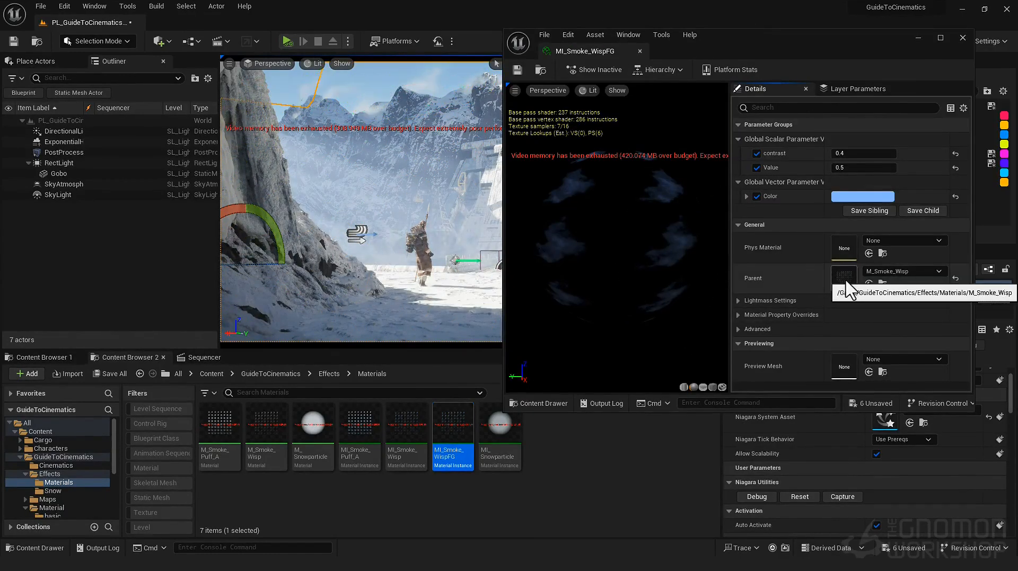
pyautogui.doubleClick(839, 286)
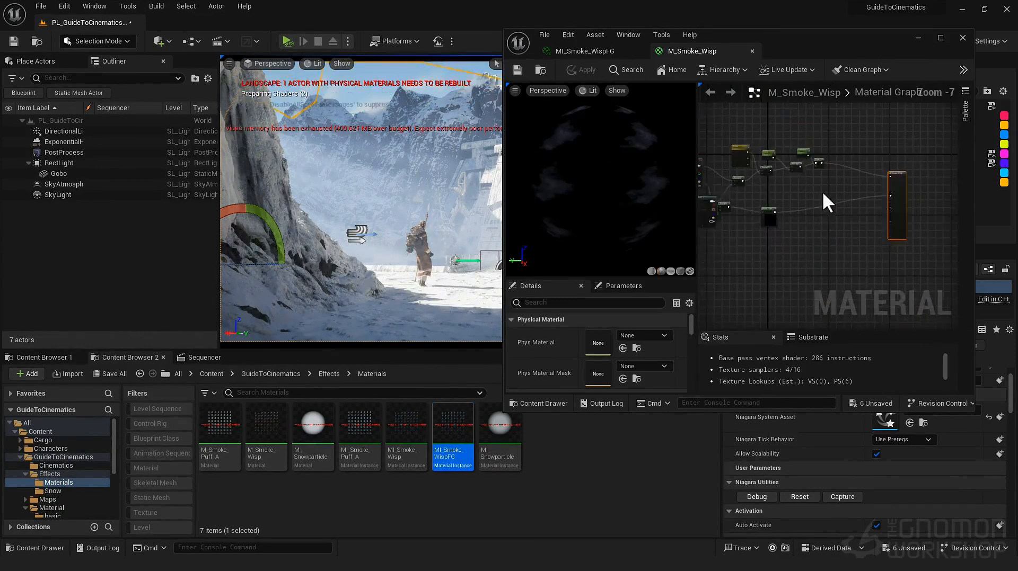
pyautogui.scroll(4, 860, 199)
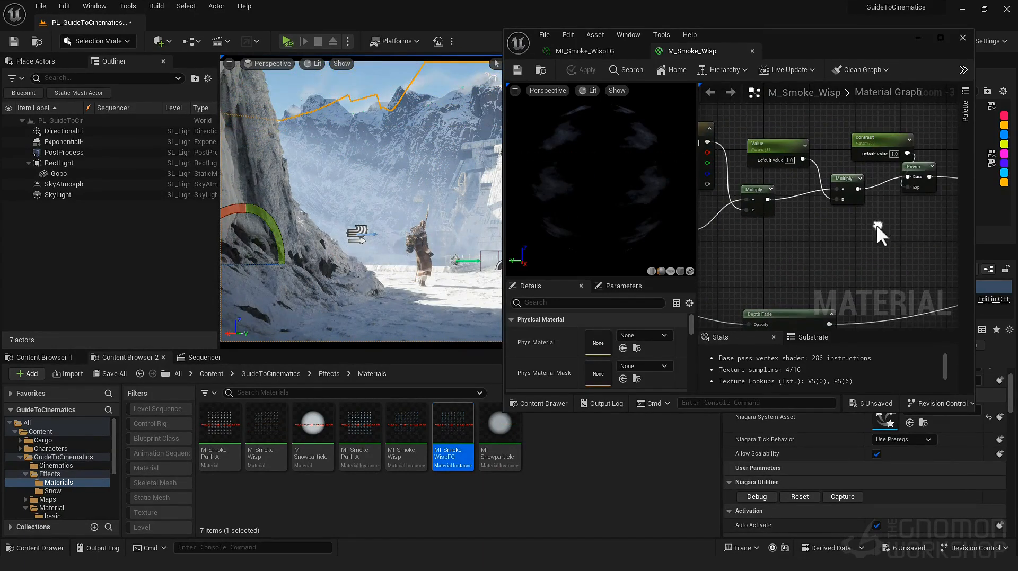
# - Examine the base color adjustment nodes in M_Smoke_Wisp and shift the Depth Fade node away from the material output
pyautogui.moveTo(892, 174); pyautogui.dragTo(923, 215)
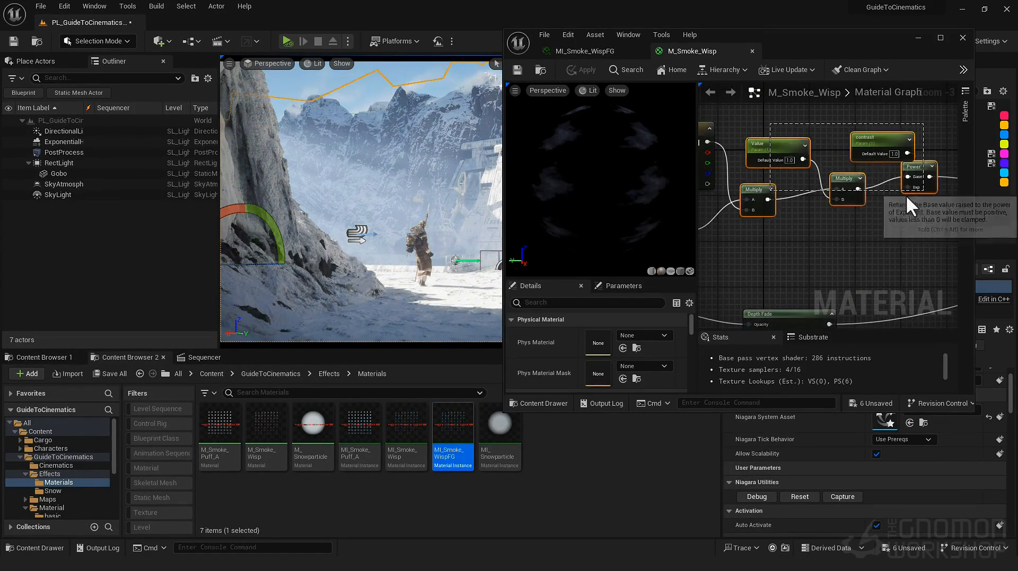
pyautogui.moveTo(907, 194); pyautogui.dragTo(829, 224, button='right')
pyautogui.scroll(1, 829, 224)
pyautogui.scroll(-3, 827, 253)
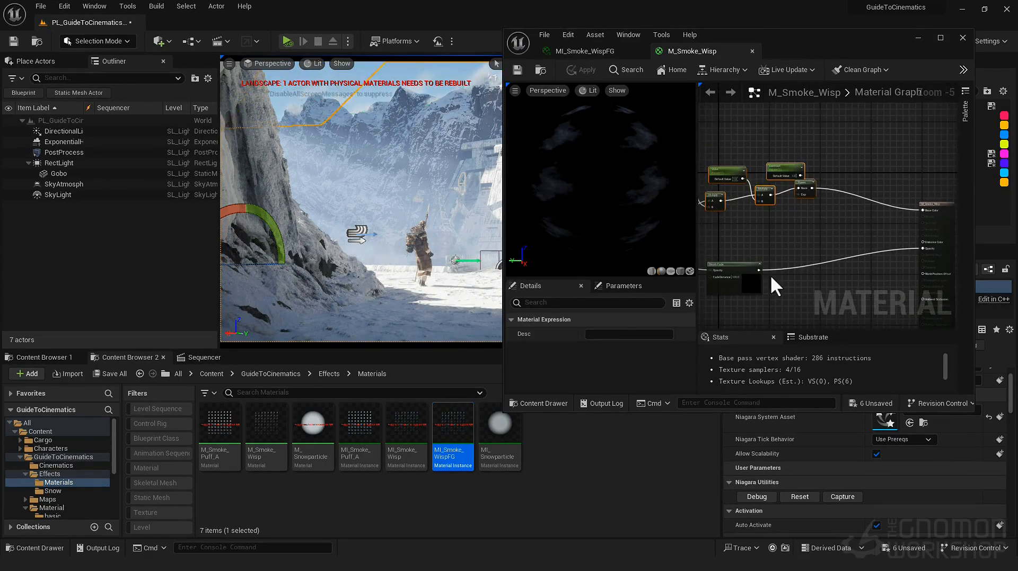
pyautogui.moveTo(770, 229); pyautogui.dragTo(832, 225, button='right')
pyautogui.moveTo(811, 262); pyautogui.dragTo(780, 259)
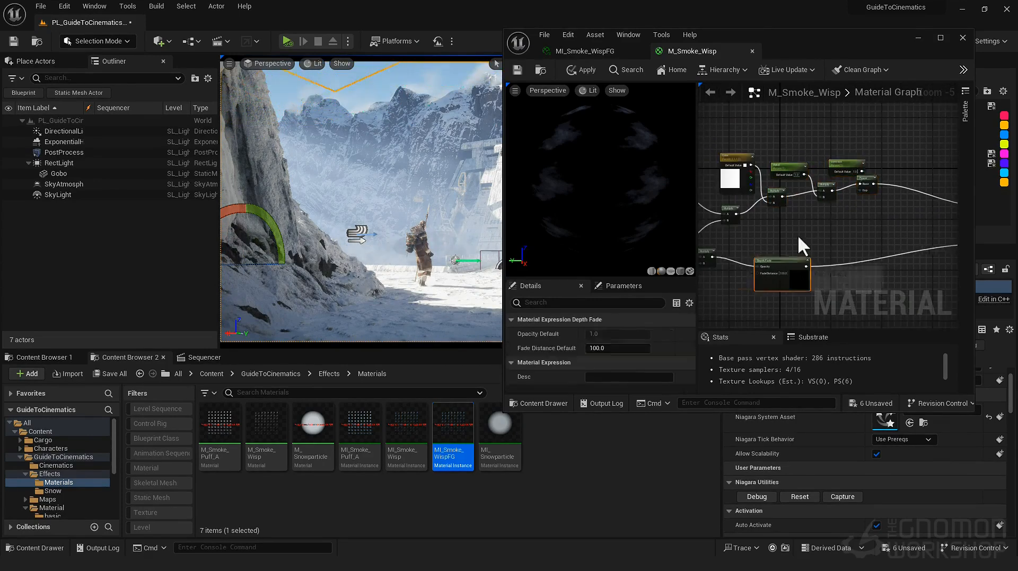
pyautogui.click(798, 234)
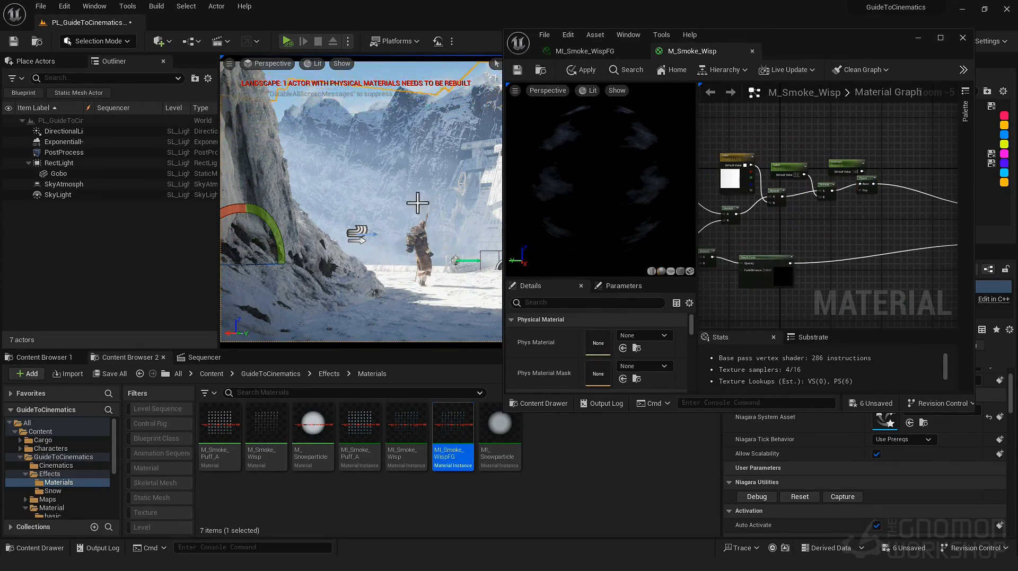
# - Duplicate the Value, contrast, Multiply and Power nodes and place the copies on the opacity branch after Depth Fade
pyautogui.moveTo(803, 137); pyautogui.dragTo(803, 138)
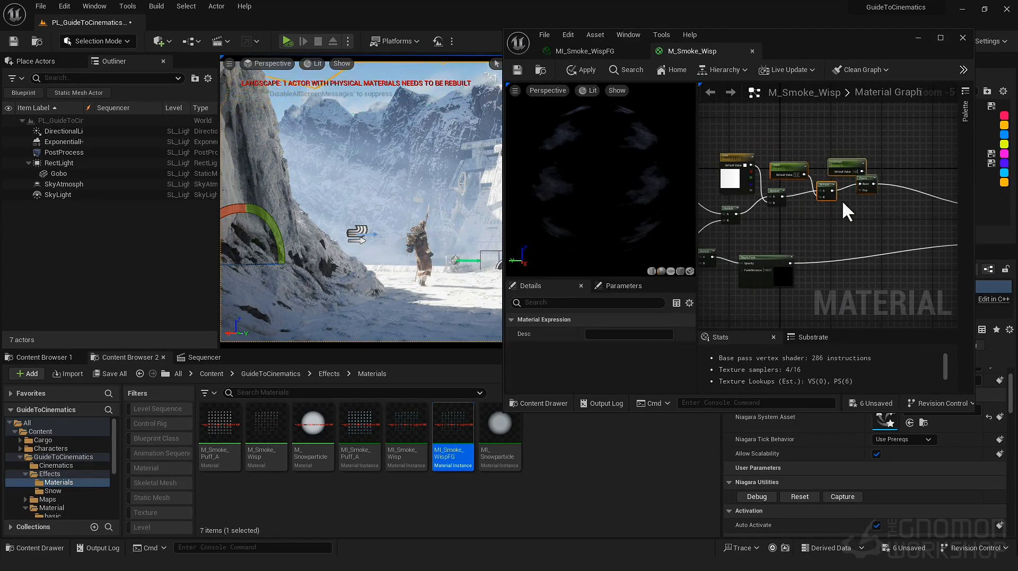
pyautogui.moveTo(829, 186); pyautogui.dragTo(858, 281)
pyautogui.moveTo(782, 196); pyautogui.dragTo(716, 206)
pyautogui.moveTo(731, 234); pyautogui.dragTo(856, 221, button='right')
pyautogui.moveTo(866, 240); pyautogui.dragTo(871, 217)
# - Wire the Depth Fade output through the copied Multiply and Power nodes into the material's Opacity input
pyautogui.scroll(3, 873, 219)
pyautogui.click(795, 244)
pyautogui.moveTo(720, 225); pyautogui.dragTo(846, 225)
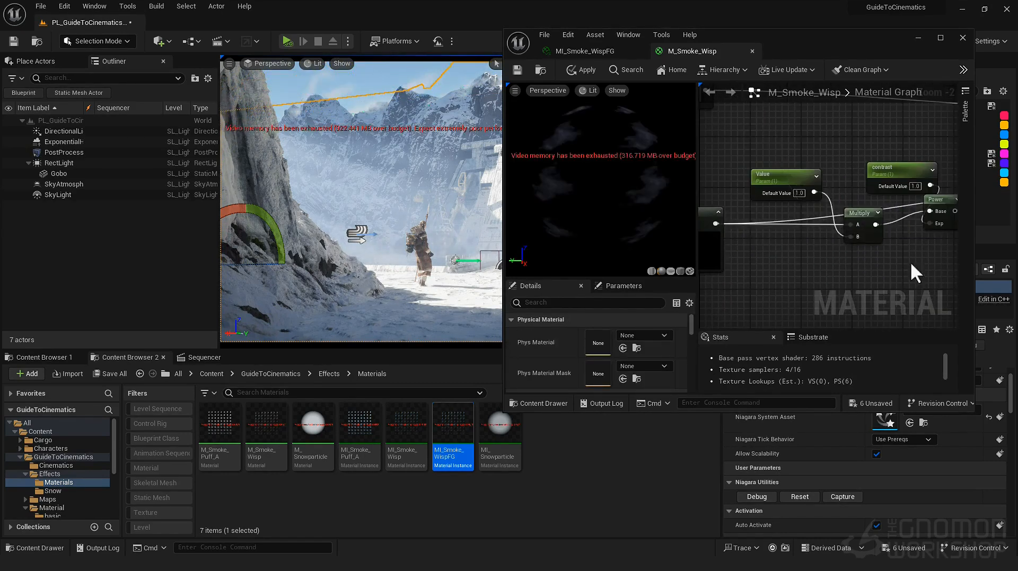
pyautogui.moveTo(929, 275); pyautogui.dragTo(789, 297, button='right')
pyautogui.moveTo(808, 240); pyautogui.dragTo(865, 212)
# - Apply the M_Smoke_Wisp changes and move the material editor window to uncover the level viewport
pyautogui.moveTo(810, 43); pyautogui.dragTo(869, 57)
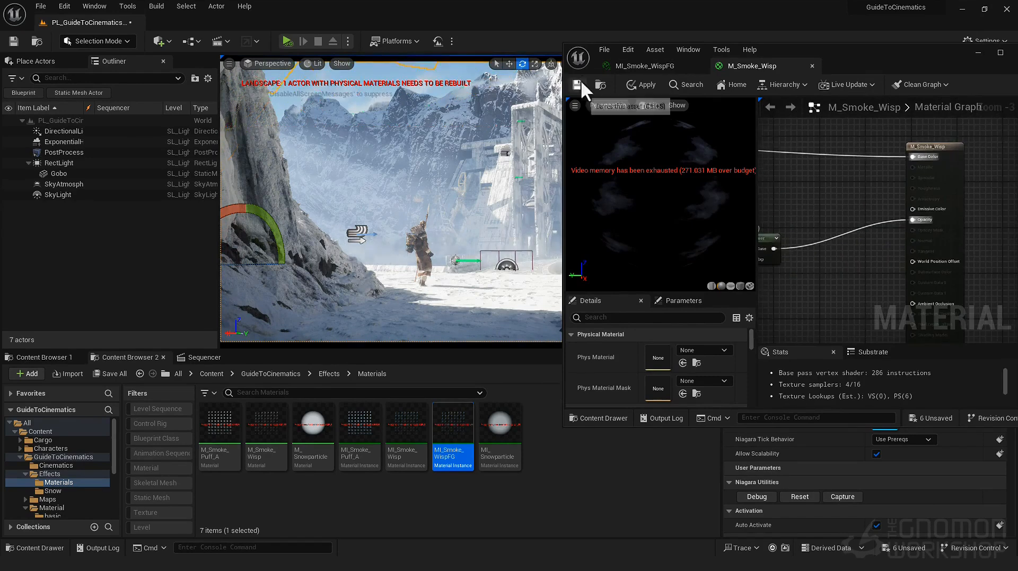
pyautogui.click(639, 94)
pyautogui.moveTo(855, 66); pyautogui.dragTo(772, 300)
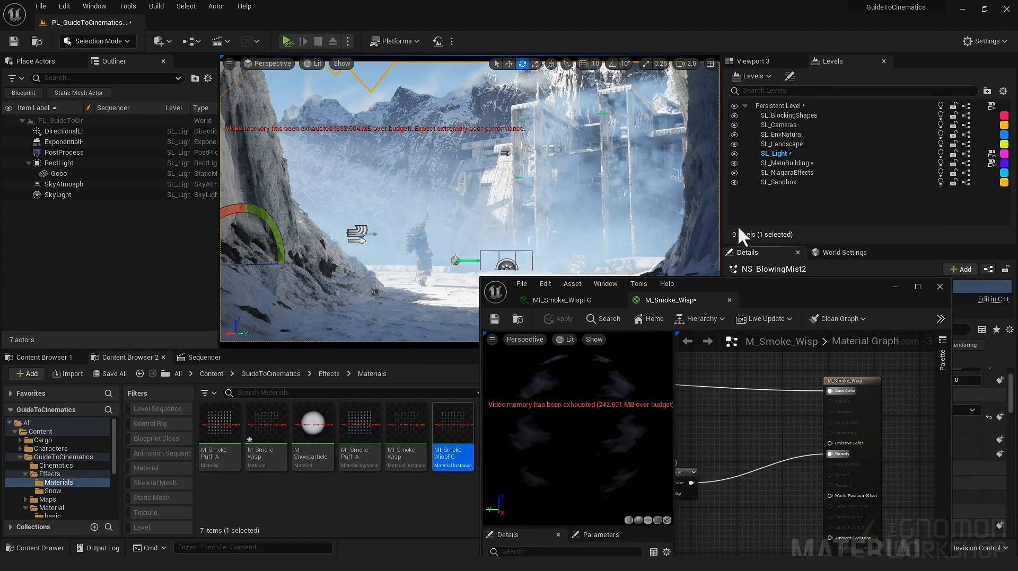
# - Open MI_Smoke_Wisp, rename it MI_Smoke_WispBLDG and reset its contrast and Value parameters to 1.0
pyautogui.click(561, 300)
pyautogui.doubleClick(401, 440)
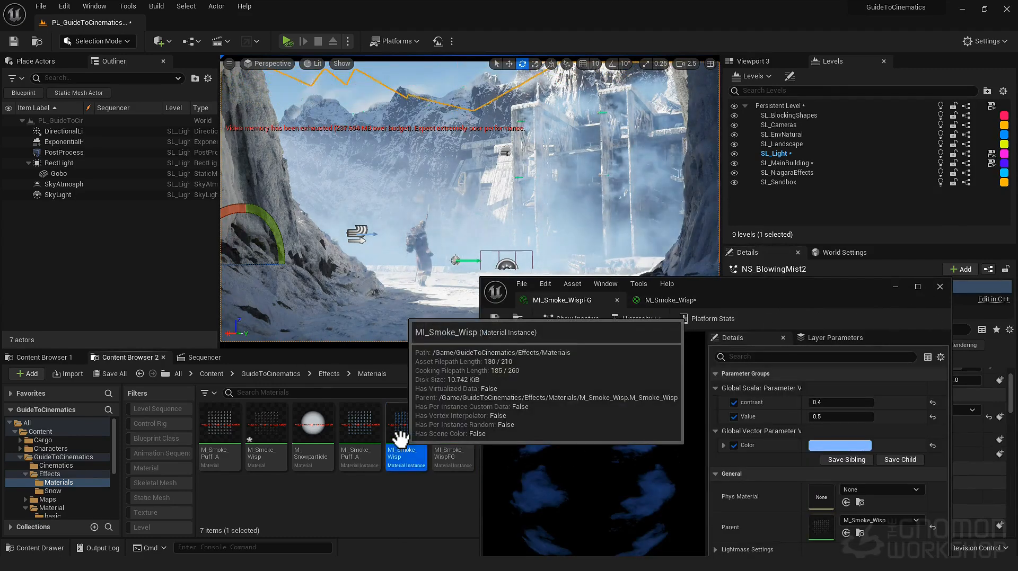
pyautogui.click(617, 300)
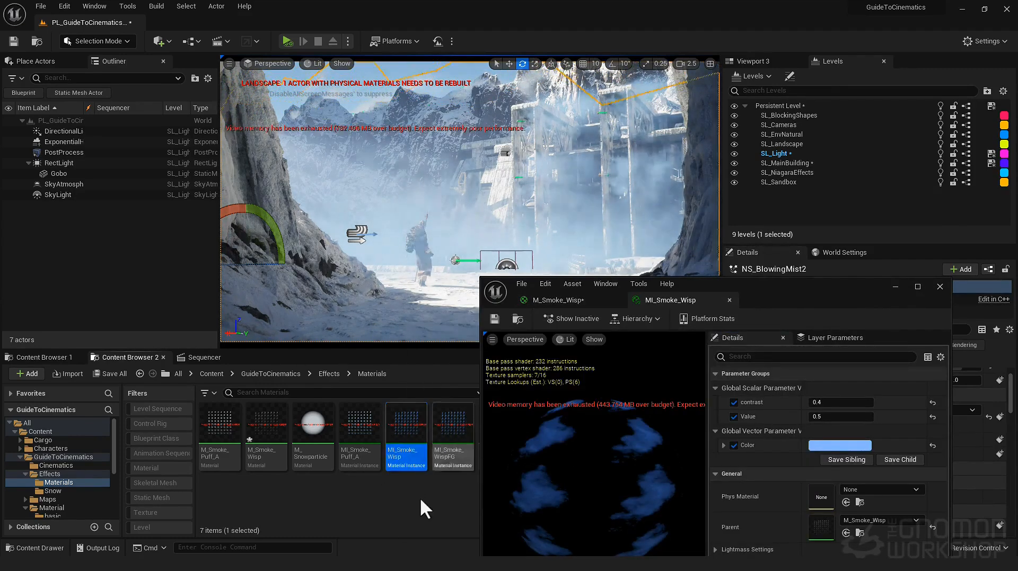
pyautogui.click(411, 443)
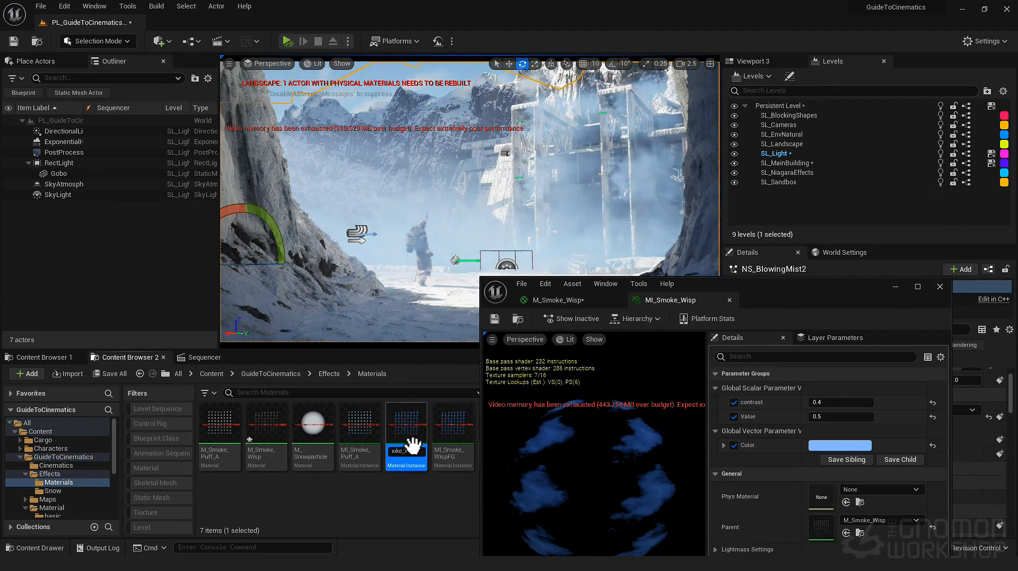
pyautogui.write('BLDG')
pyautogui.press('Return')
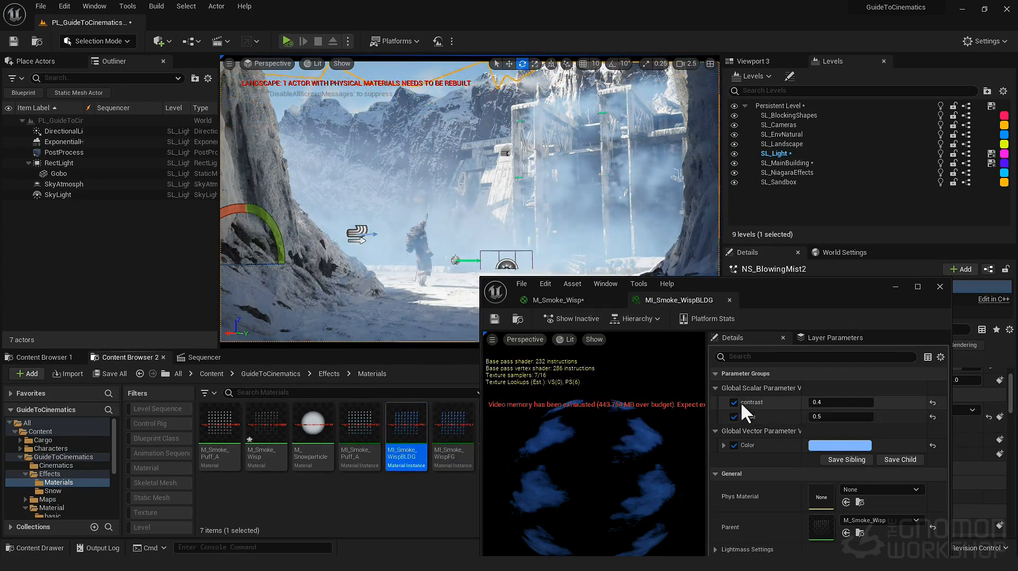
pyautogui.click(931, 403)
pyautogui.click(932, 416)
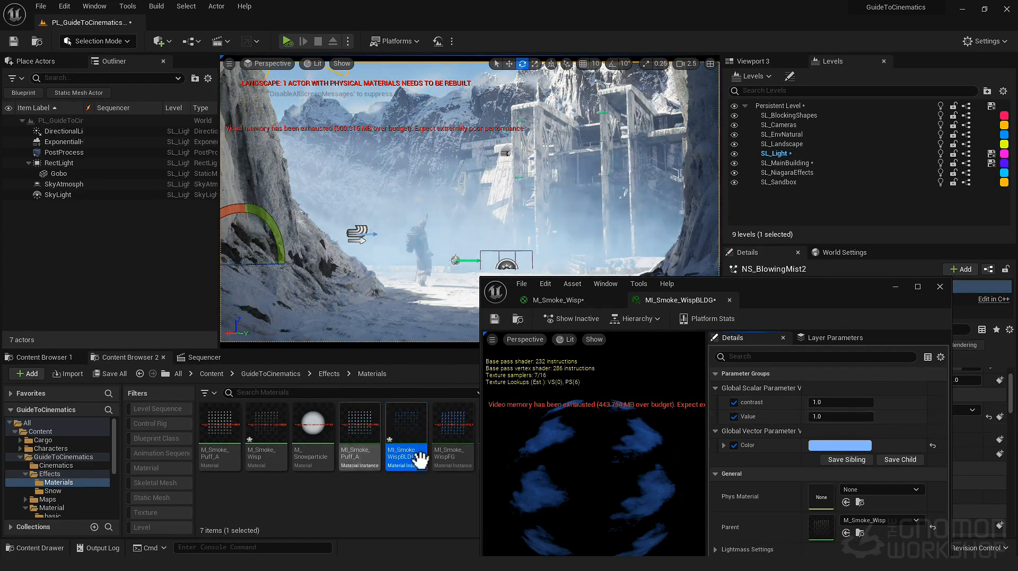
# - Set Value to about 2.62 and contrast to the default 1.0 in MI_Smoke_WispFG, and move its editor to uncover the viewport
pyautogui.click(453, 432)
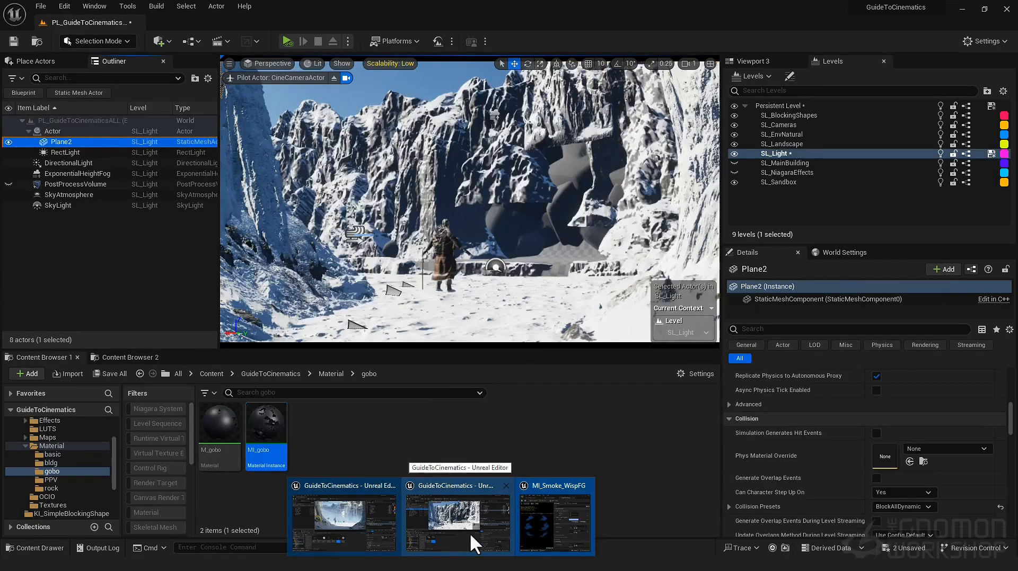
pyautogui.click(556, 532)
pyautogui.moveTo(816, 403); pyautogui.dragTo(848, 416)
pyautogui.click(932, 403)
pyautogui.click(830, 443)
pyautogui.moveTo(811, 455); pyautogui.dragTo(787, 455)
pyautogui.click(749, 539)
pyautogui.moveTo(847, 404); pyautogui.dragTo(830, 403)
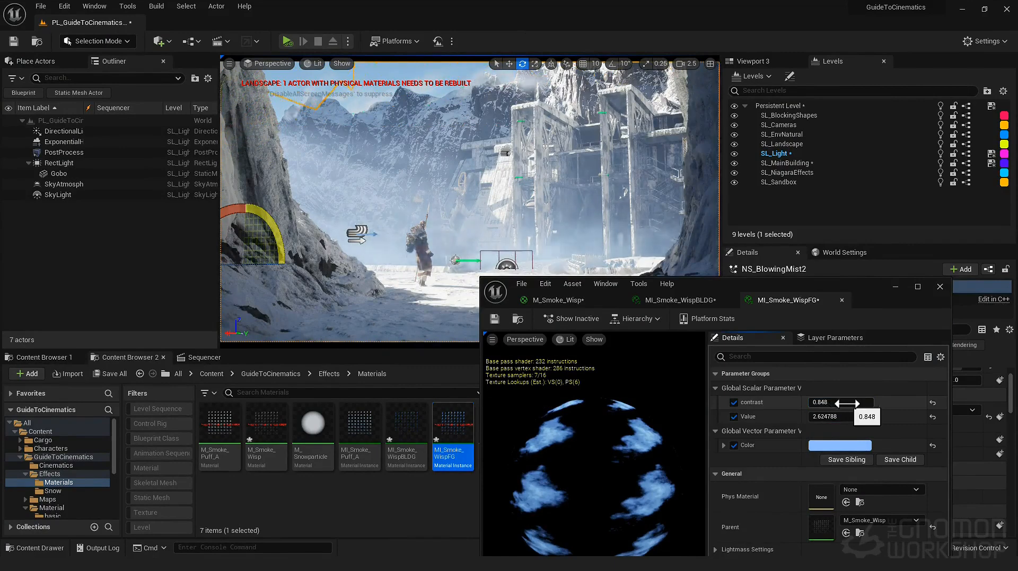
pyautogui.click(932, 402)
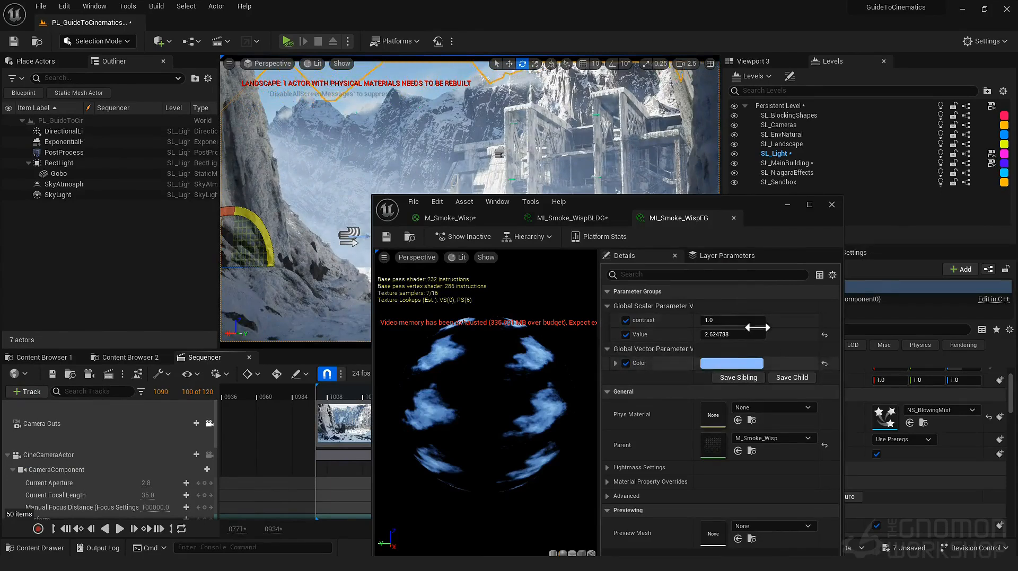
pyautogui.moveTo(712, 208); pyautogui.dragTo(849, 192)
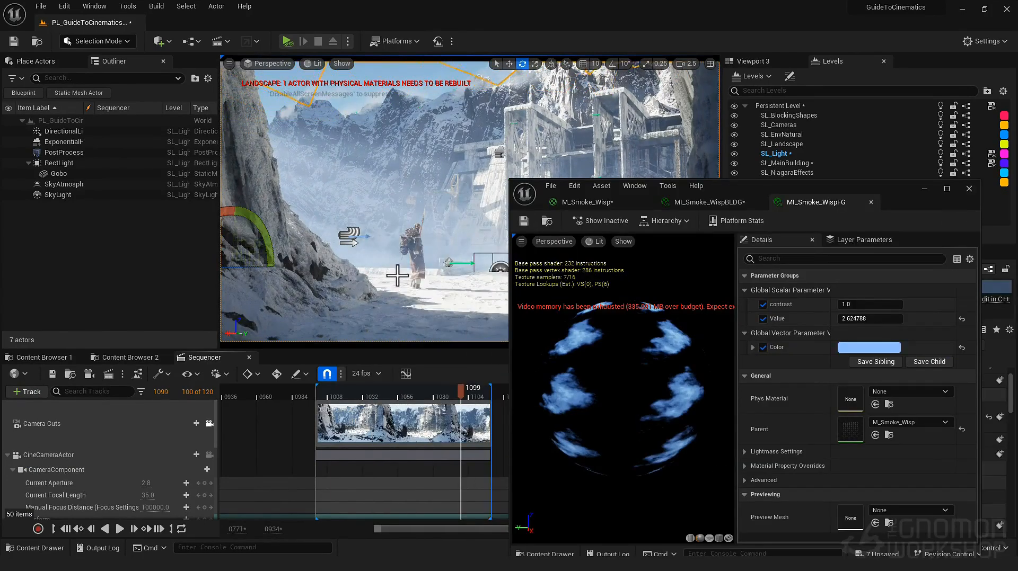
# - Open the MI_Snowparticle instance and its parent material M_Snowparticle, with the editor window moved clear of the assets
pyautogui.click(114, 358)
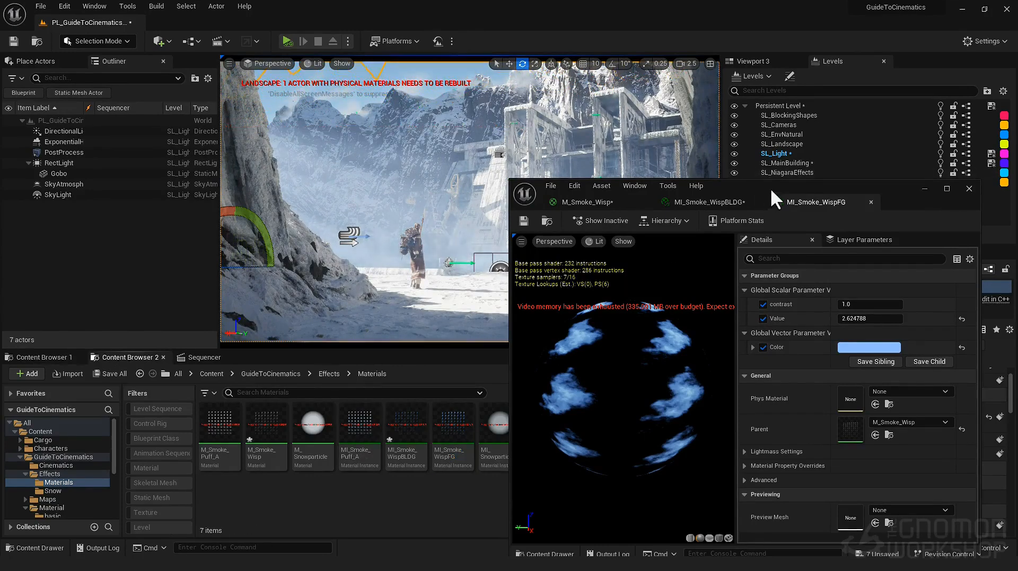
pyautogui.moveTo(769, 189); pyautogui.dragTo(934, 164)
pyautogui.click(501, 450)
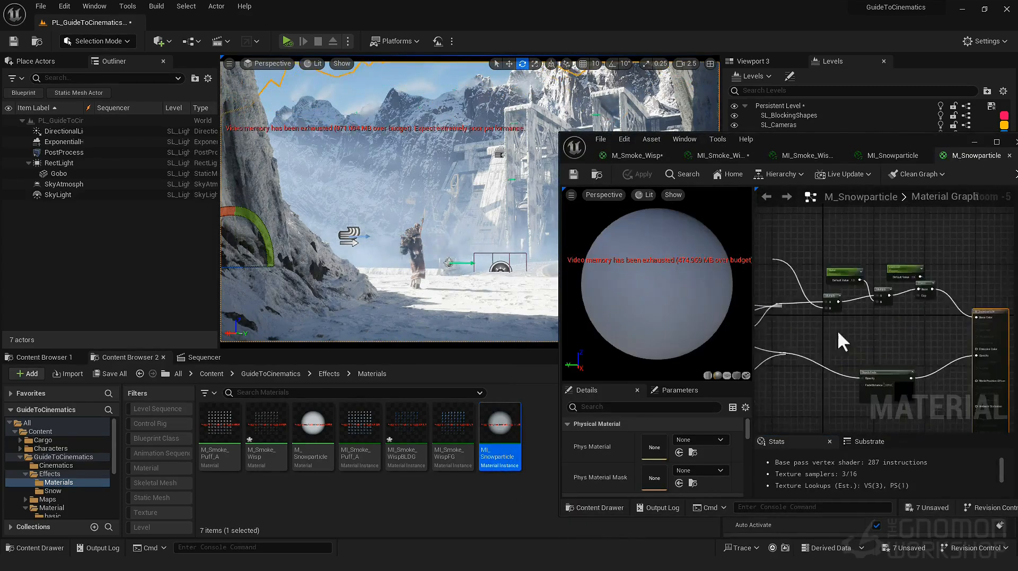
pyautogui.scroll(1, 837, 330)
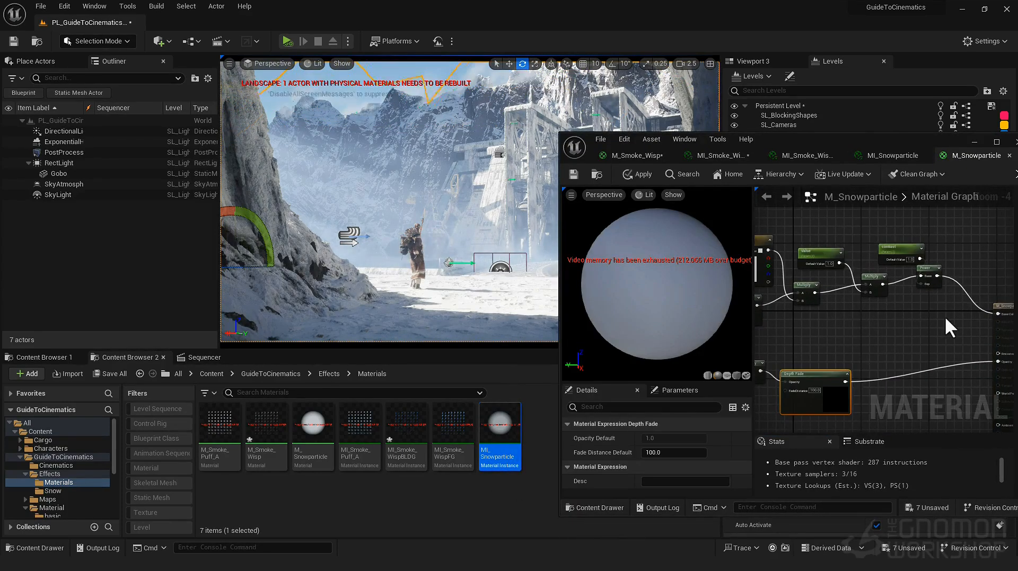
pyautogui.click(946, 316)
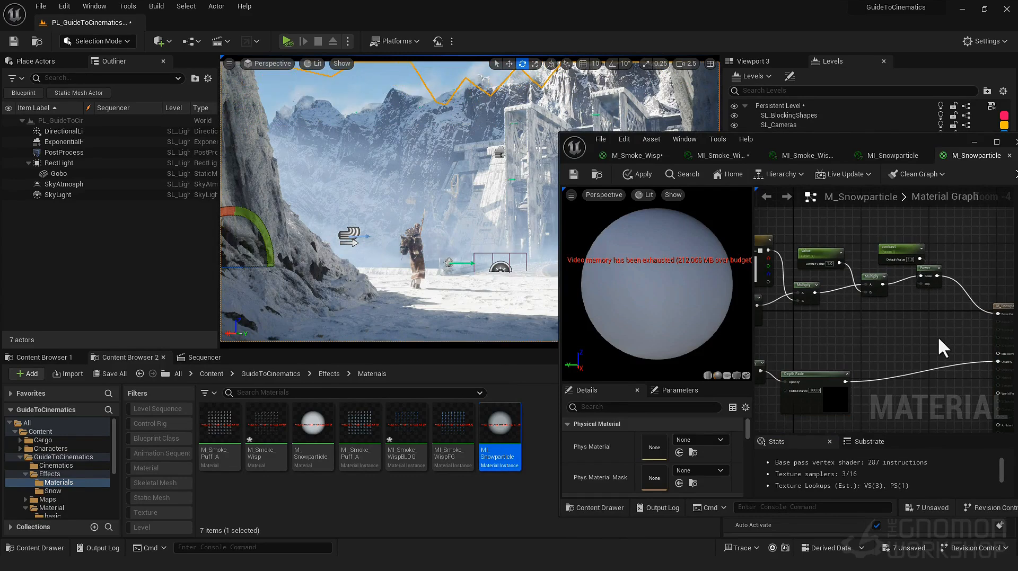
# - Duplicate M_Snowparticle's Value, contrast, Multiply and Power nodes onto the opacity branch and wire Depth Fade through them into Opacity
pyautogui.moveTo(937, 336); pyautogui.dragTo(836, 314, button='right')
pyautogui.moveTo(905, 286); pyautogui.dragTo(959, 291)
pyautogui.moveTo(854, 322); pyautogui.dragTo(927, 384, button='right')
pyautogui.moveTo(927, 384); pyautogui.dragTo(795, 305)
pyautogui.moveTo(795, 310); pyautogui.dragTo(866, 386)
pyautogui.moveTo(790, 335); pyautogui.dragTo(999, 360)
pyautogui.moveTo(792, 424); pyautogui.dragTo(825, 345, button='right')
pyautogui.click(825, 345)
pyautogui.moveTo(979, 341); pyautogui.dragTo(926, 342, button='right')
pyautogui.moveTo(882, 369); pyautogui.dragTo(898, 376, button='right')
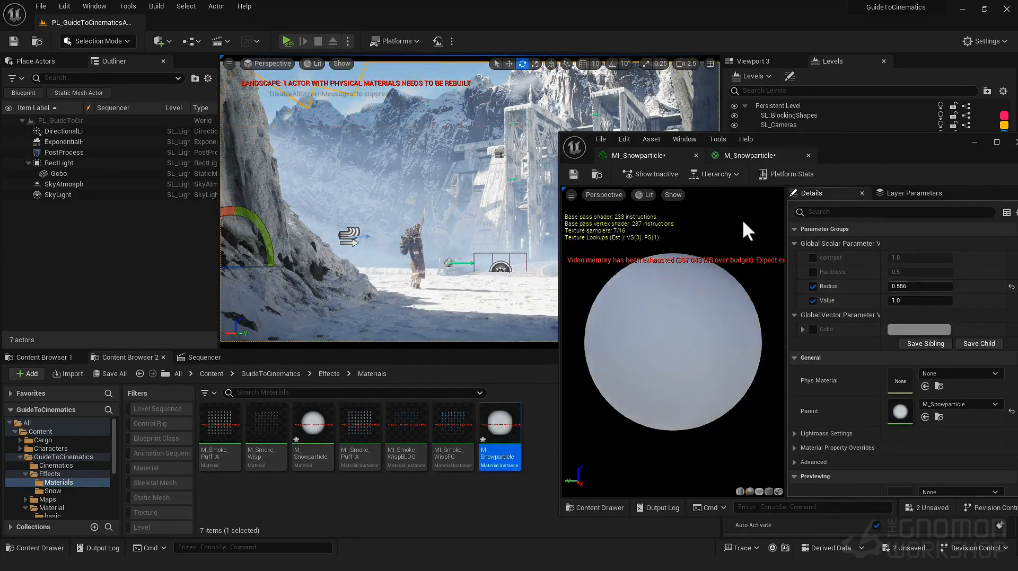
# - Toggle a surface option in M_Snowparticle's material properties and review the settings down to Translucency
pyautogui.click(750, 155)
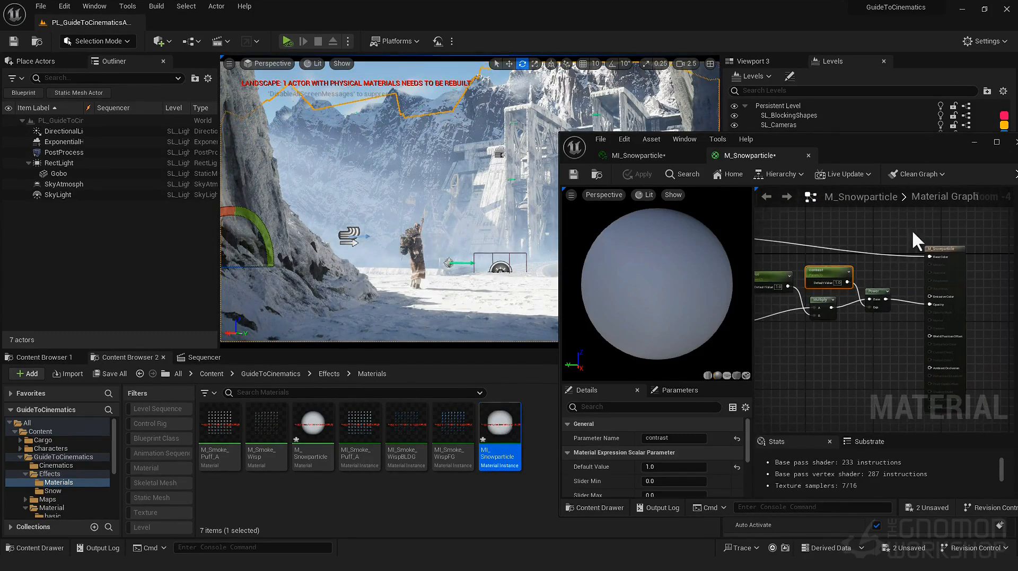
pyautogui.moveTo(932, 254); pyautogui.dragTo(863, 247, button='right')
pyautogui.click(869, 243)
pyautogui.scroll(-1, 683, 450)
pyautogui.scroll(-4, 682, 448)
pyautogui.click(645, 422)
pyautogui.scroll(-1, 689, 443)
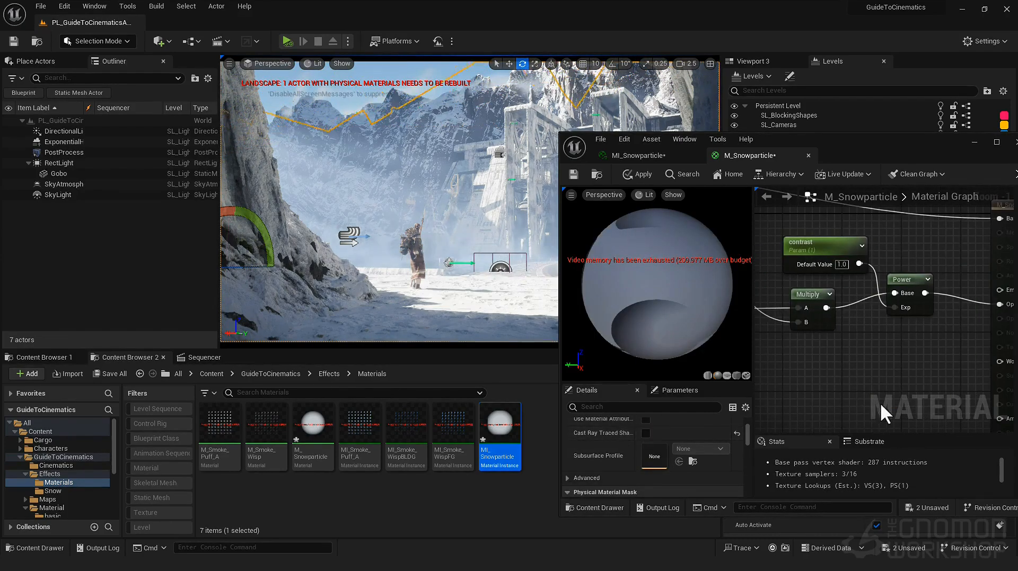
pyautogui.moveTo(880, 410); pyautogui.dragTo(1013, 411, button='right')
pyautogui.scroll(-1, 729, 445)
pyautogui.scroll(-3, 729, 450)
pyautogui.scroll(-3, 826, 352)
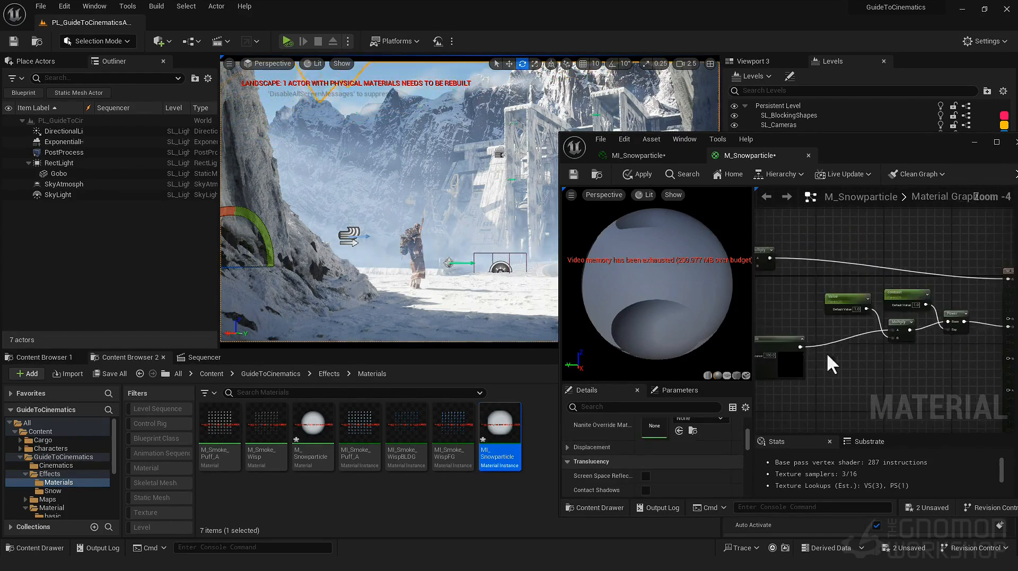
# - Bypass the Depth Fade node by wiring the preceding Multiply output directly into the opacity adjustment Multiply node
pyautogui.scroll(1, 920, 332)
pyautogui.moveTo(890, 342); pyautogui.dragTo(918, 358)
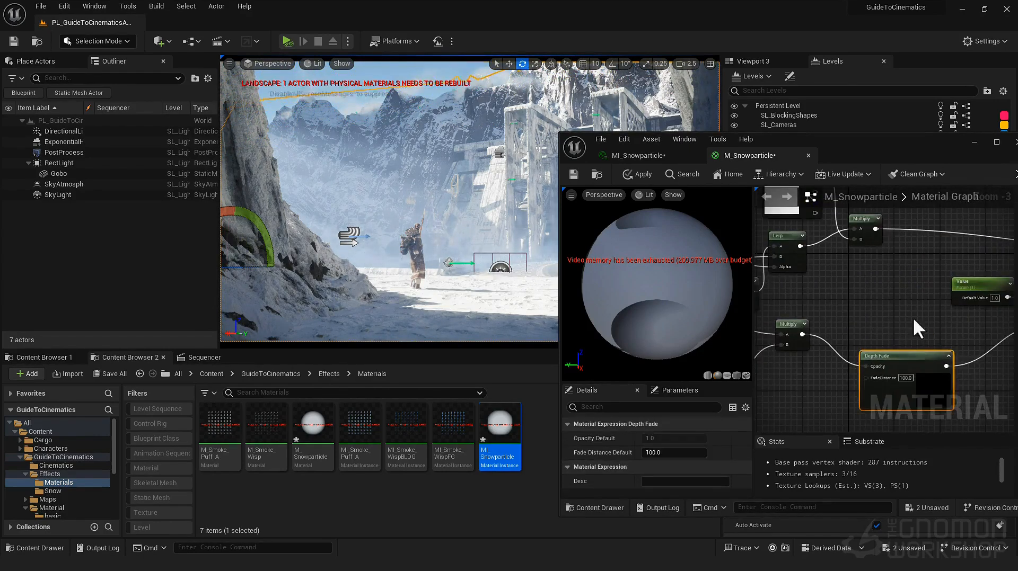
pyautogui.moveTo(913, 319); pyautogui.dragTo(881, 315, button='right')
pyautogui.moveTo(770, 331); pyautogui.dragTo(985, 321)
pyautogui.moveTo(819, 304); pyautogui.dragTo(941, 232, button='right')
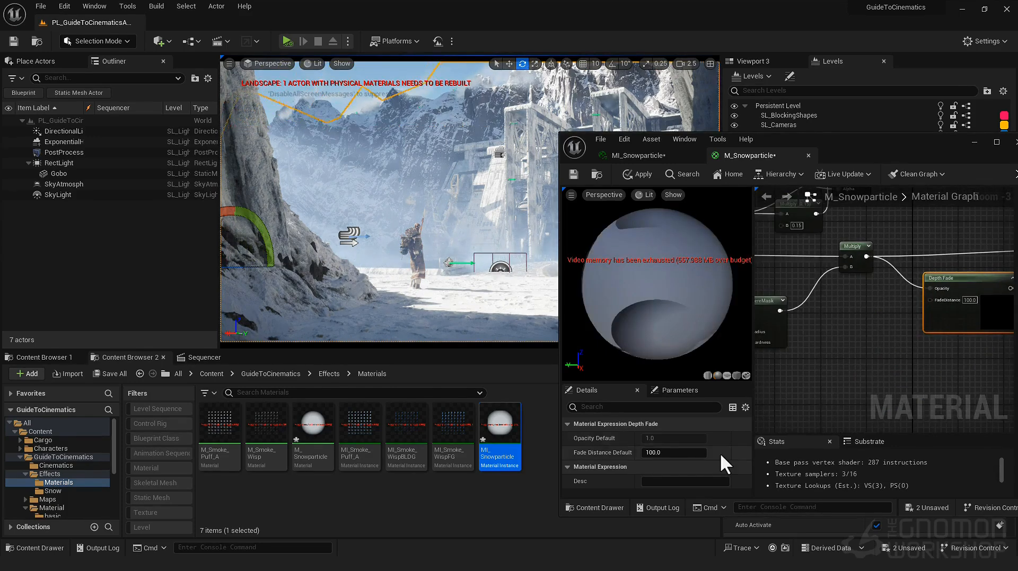
# - Move the M_Snowparticle editor window upward and search the node details for "velo"
pyautogui.moveTo(853, 150); pyautogui.dragTo(848, 79)
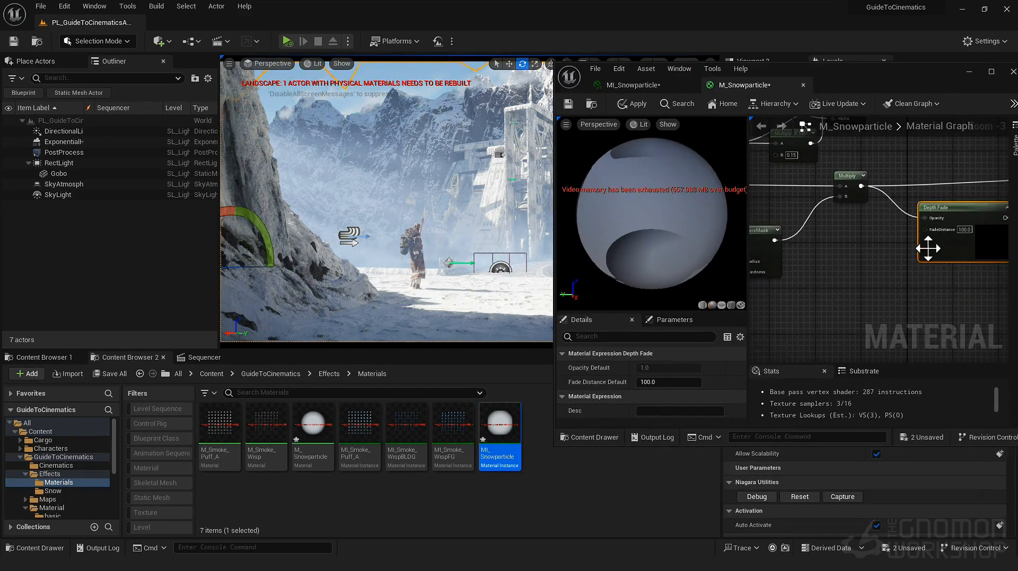
pyautogui.moveTo(897, 286); pyautogui.dragTo(871, 253, button='right')
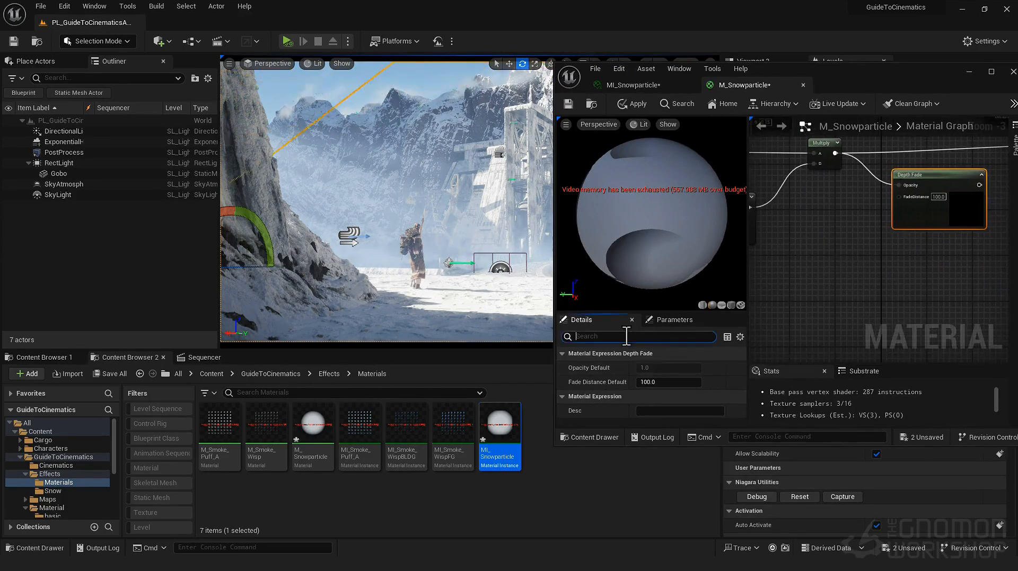
pyautogui.write('velo')
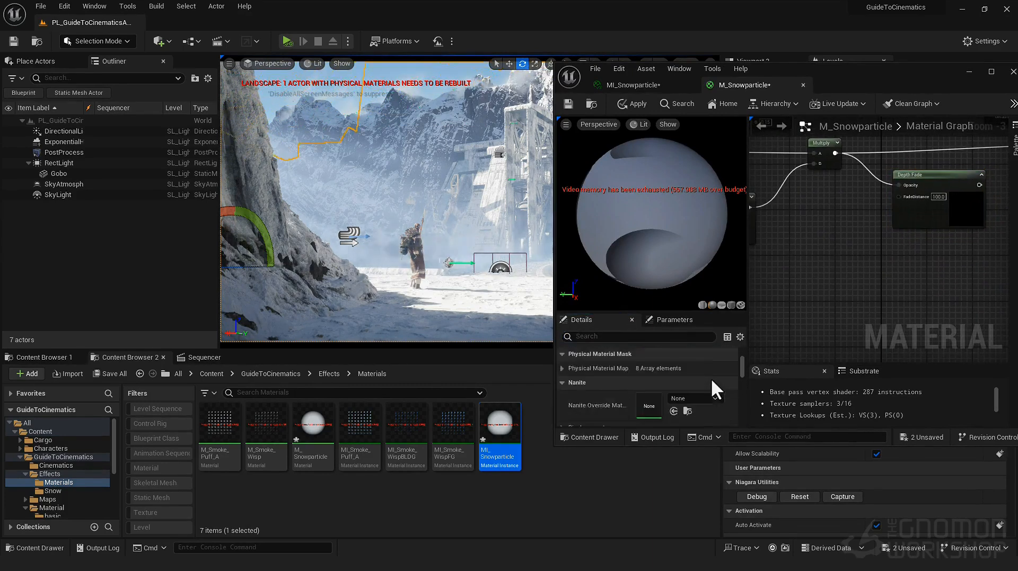
# - Enable Output Depth and Velocity in the translucency settings of the M_Snowparticle material and save the material
pyautogui.scroll(-5, 711, 379)
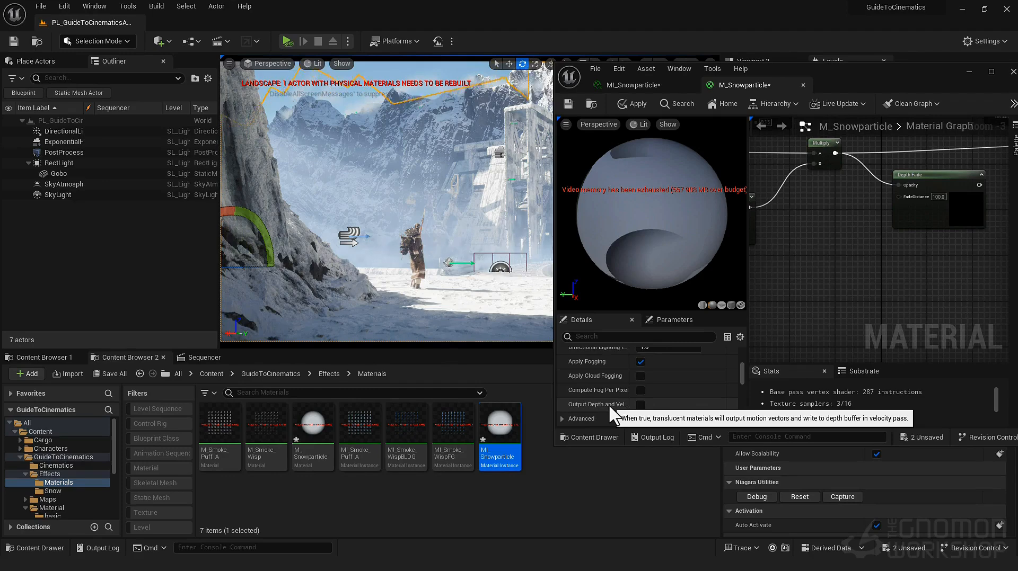
pyautogui.click(641, 404)
pyautogui.click(566, 105)
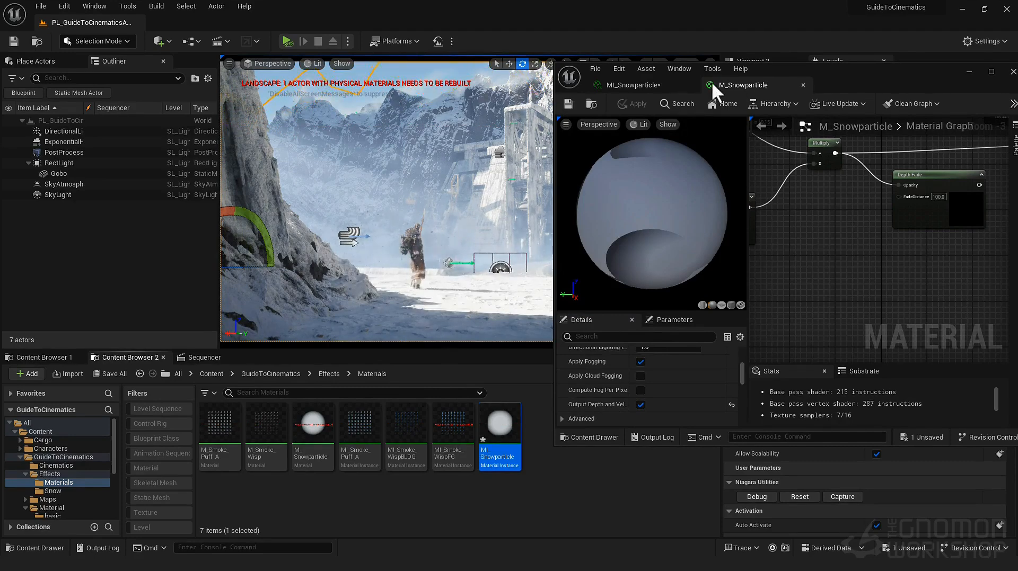
# - In the MI_Snowparticle material instance, set Radius to 0.476 and Value to 1.0, and save the instance
pyautogui.click(683, 85)
pyautogui.moveTo(684, 85); pyautogui.dragTo(819, 364)
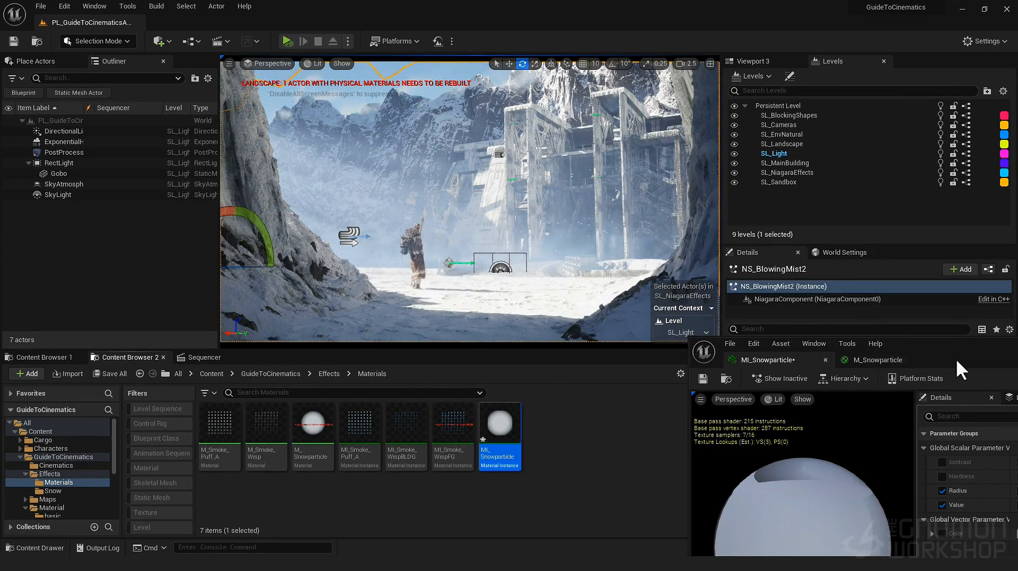
pyautogui.moveTo(955, 358); pyautogui.dragTo(878, 236)
pyautogui.moveTo(957, 370); pyautogui.dragTo(949, 370)
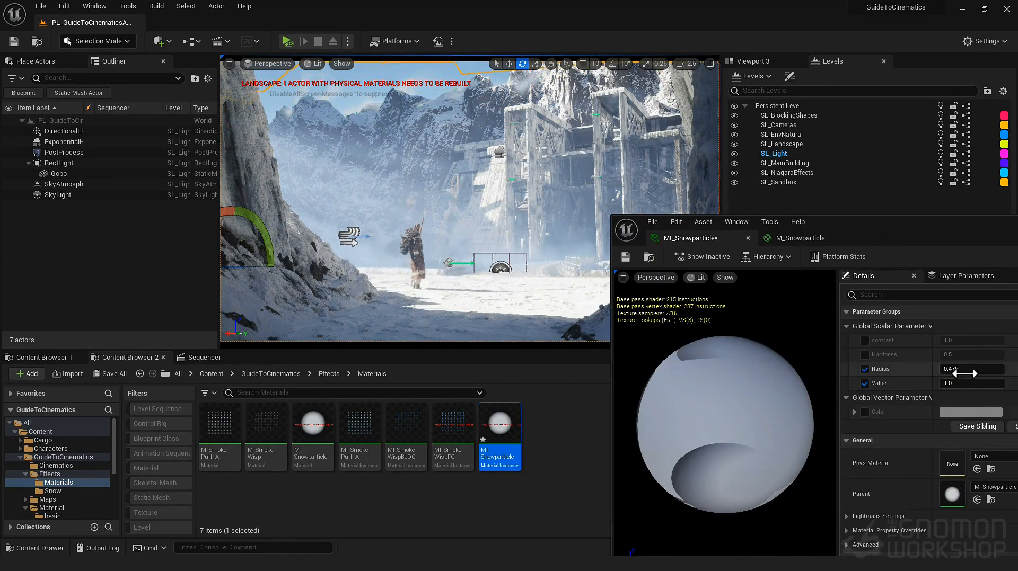
pyautogui.moveTo(976, 384); pyautogui.dragTo(963, 383)
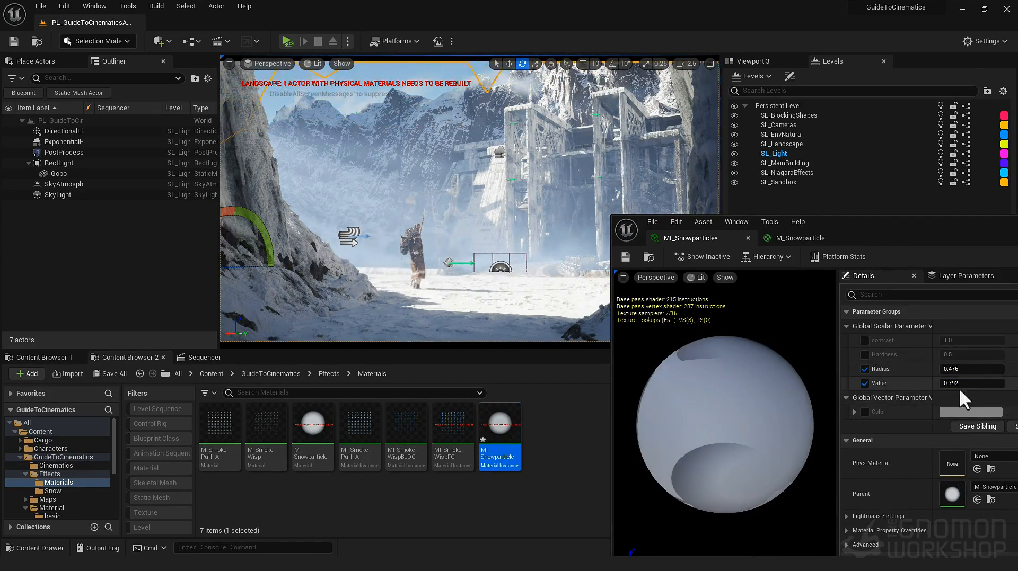
pyautogui.moveTo(959, 383); pyautogui.dragTo(973, 384)
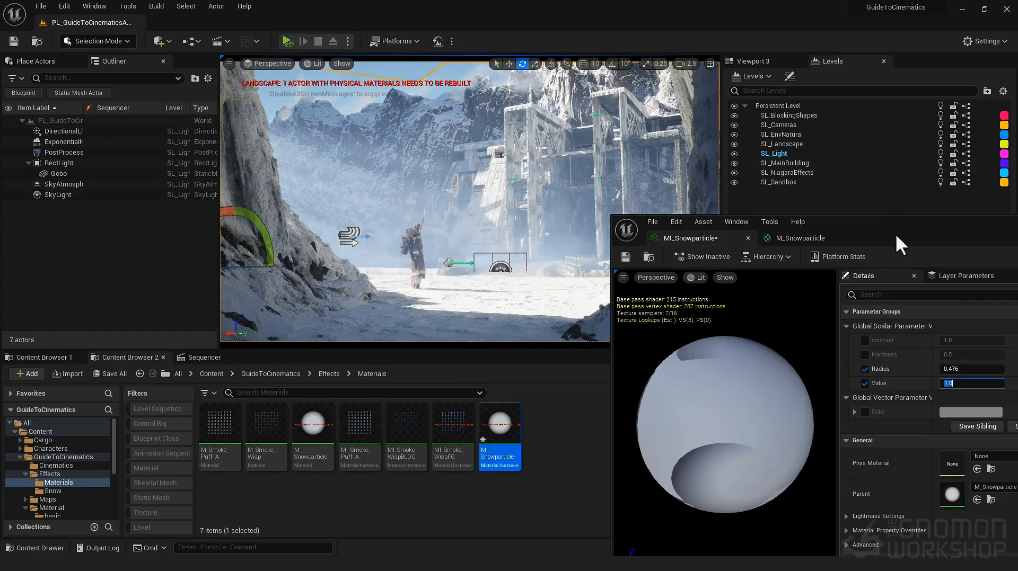
pyautogui.click(625, 257)
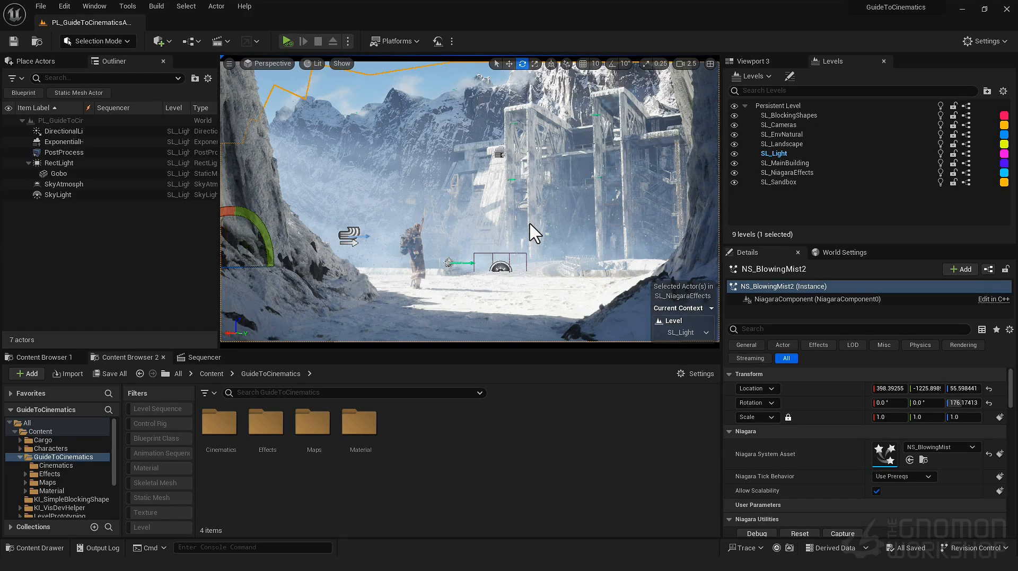
# - Create a folder named LUT inside GuideToCinematics and import the GTC_LUT_v002 texture into it
pyautogui.rightClick(421, 376)
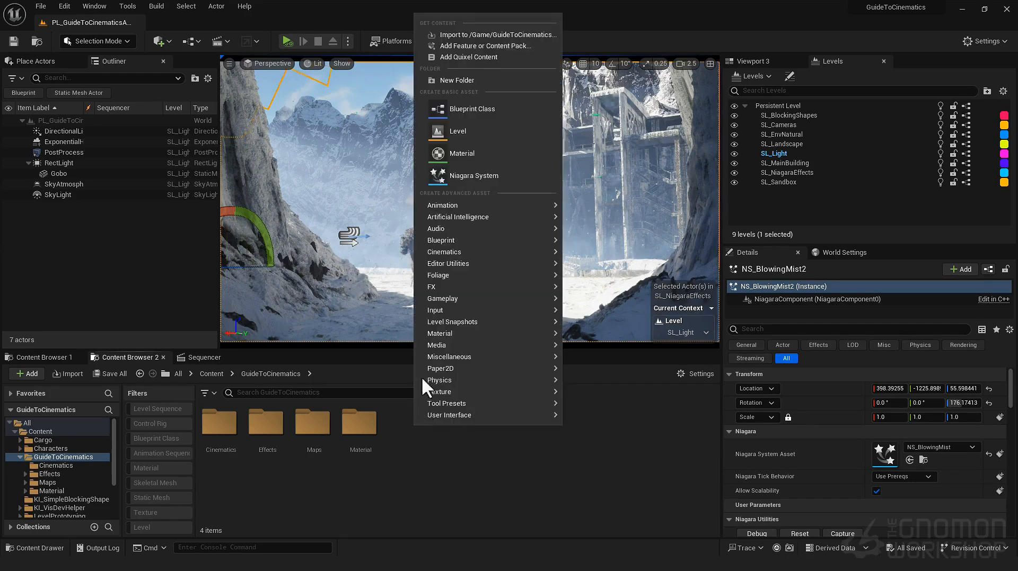
pyautogui.click(462, 81)
pyautogui.write('LEU')
pyautogui.press('Return')
pyautogui.press('Return')
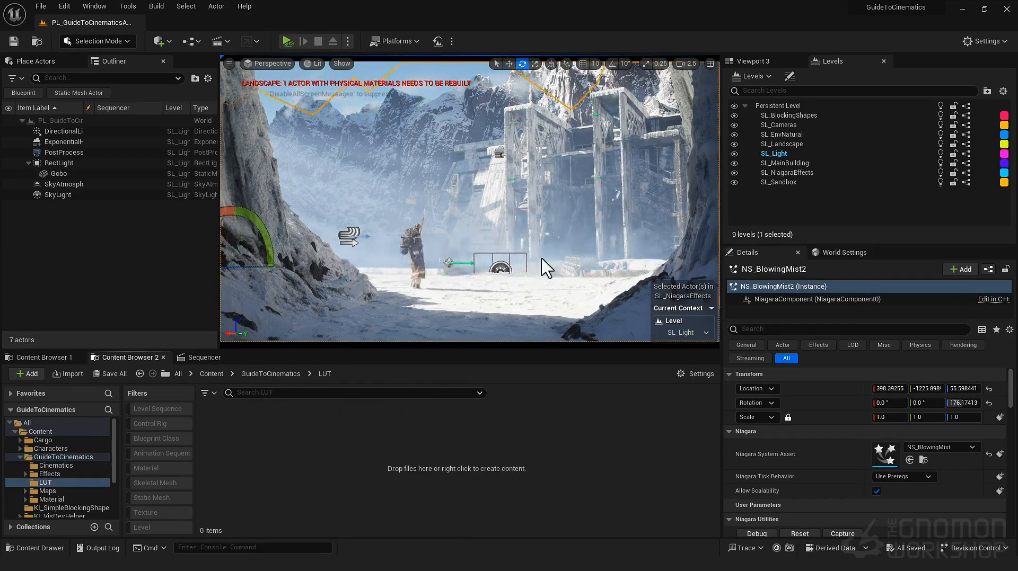
pyautogui.hotkey('alt', 'Tab')
pyautogui.moveTo(613, 148); pyautogui.dragTo(333, 212)
# - Select the PostProcessVolume and collapse its expanded property categories, including Lens, Film Grain and Post Process Volume Settings
pyautogui.click(62, 152)
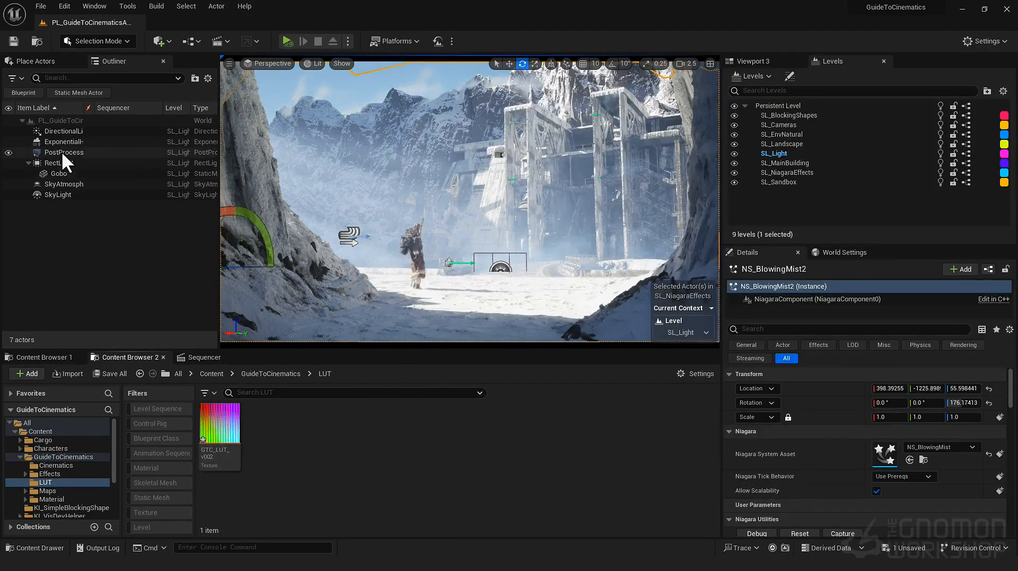
pyautogui.click(728, 419)
pyautogui.click(729, 462)
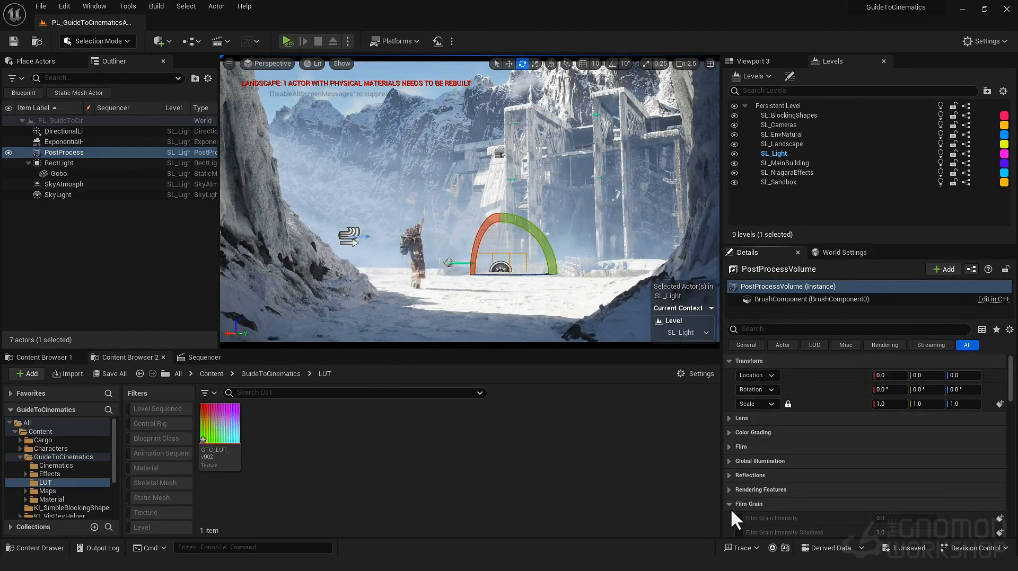
pyautogui.click(729, 532)
pyautogui.scroll(-3, 730, 509)
pyautogui.click(730, 490)
pyautogui.scroll(5, 753, 477)
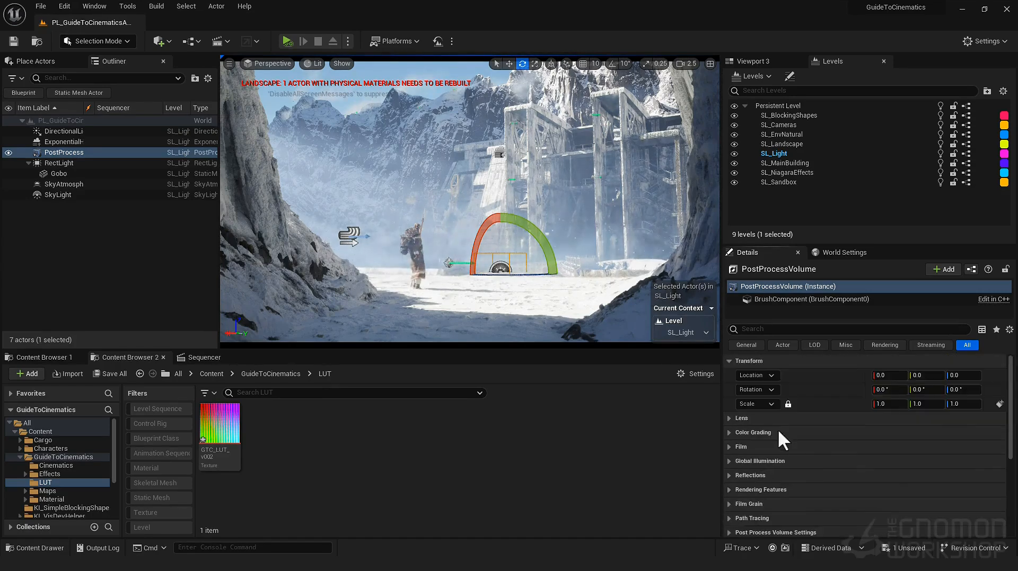
# - Enable the Color Grading LUT override in the PostProcessVolume's Color Grading settings and assign the GTC_LUT_v002 texture to it
pyautogui.click(728, 433)
pyautogui.click(728, 447)
pyautogui.click(729, 461)
pyautogui.click(729, 476)
pyautogui.click(729, 490)
pyautogui.click(729, 504)
pyautogui.scroll(-3, 737, 477)
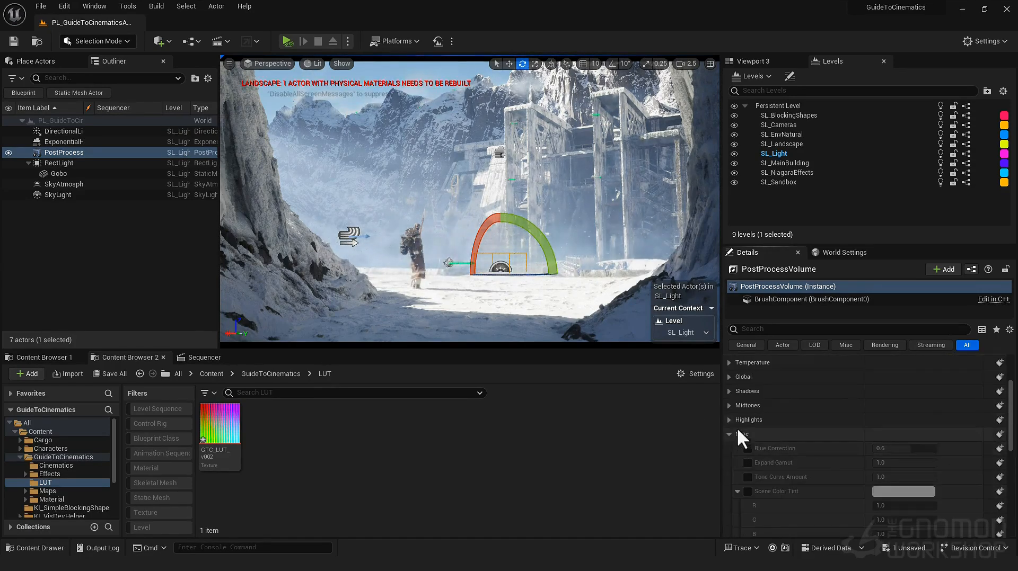
pyautogui.scroll(-3, 768, 467)
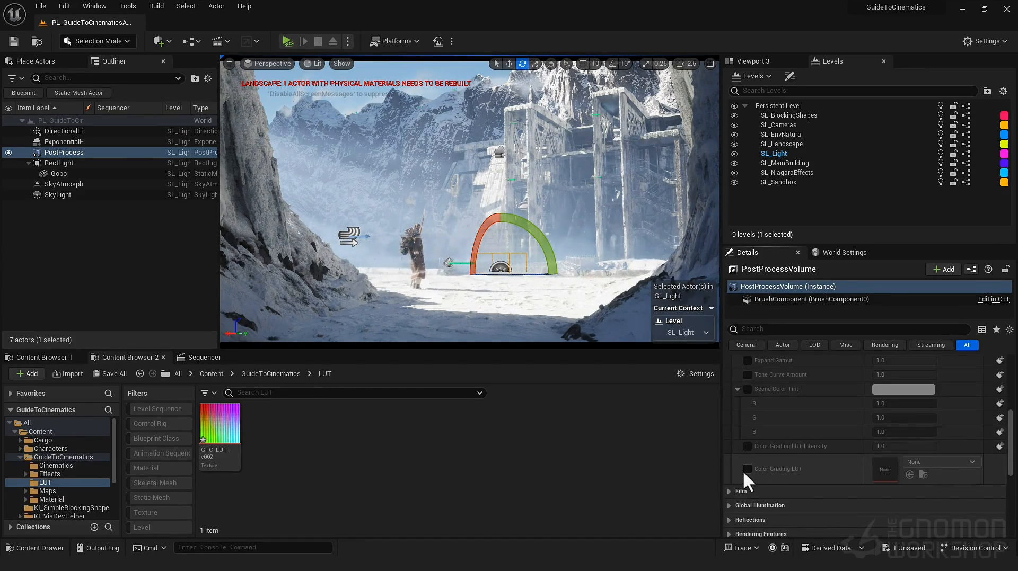
pyautogui.click(223, 428)
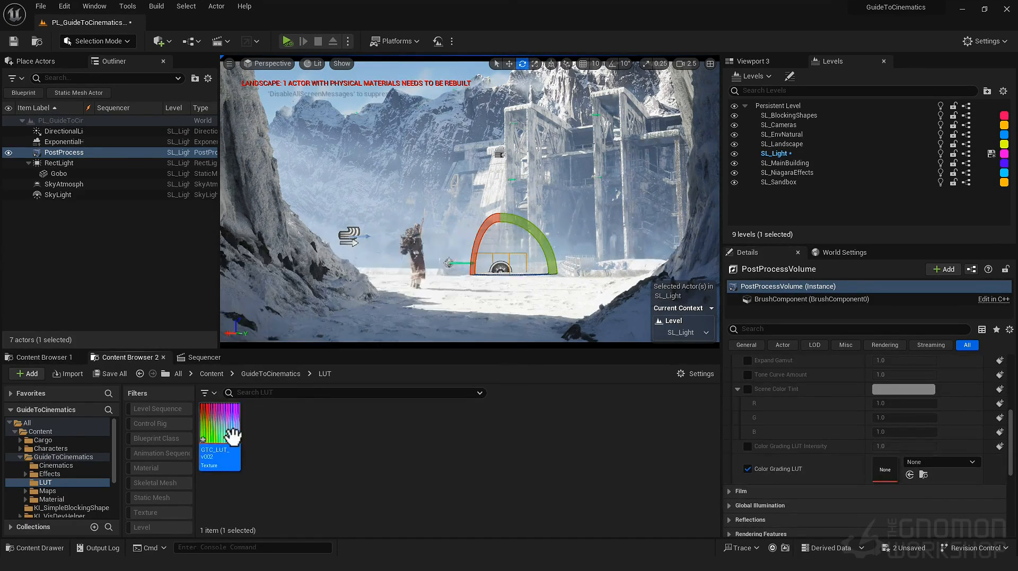
pyautogui.click(909, 474)
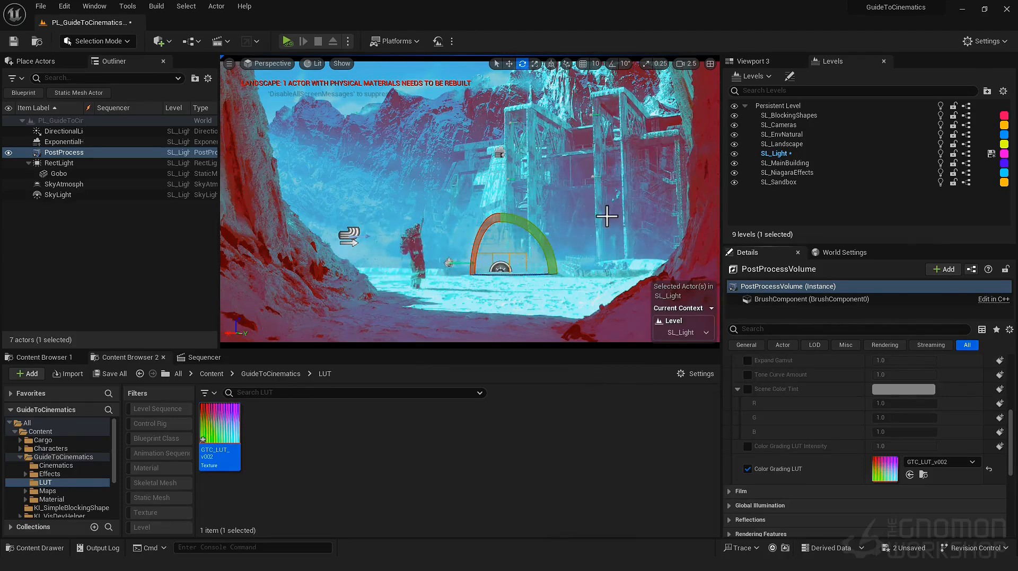
# - Open the GTC_LUT_v002 texture for editing and set its Mip Gen Settings to NoMipmaps
pyautogui.click(443, 462)
pyautogui.doubleClick(225, 425)
pyautogui.moveTo(587, 350); pyautogui.dragTo(743, 112)
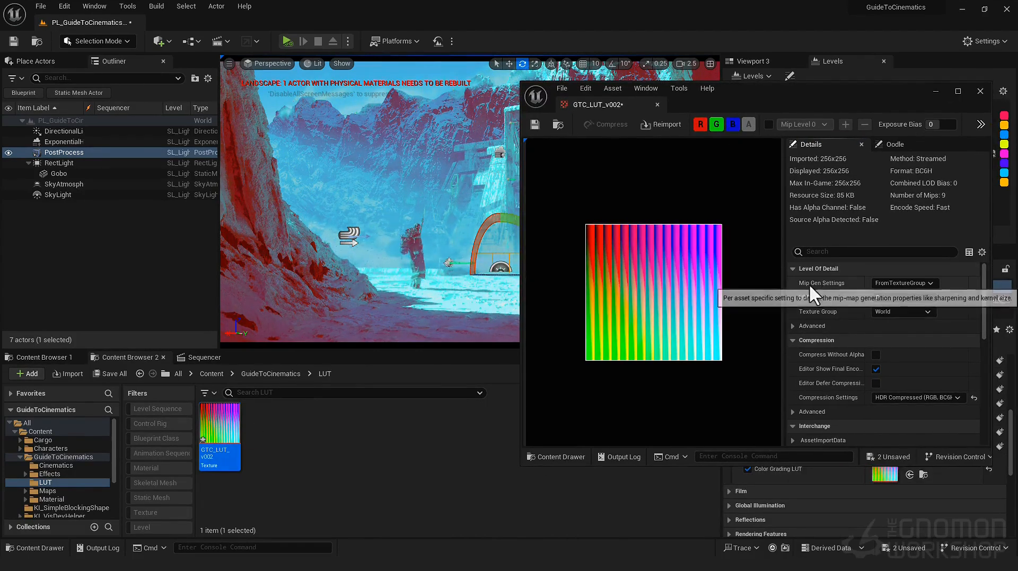
pyautogui.click(901, 283)
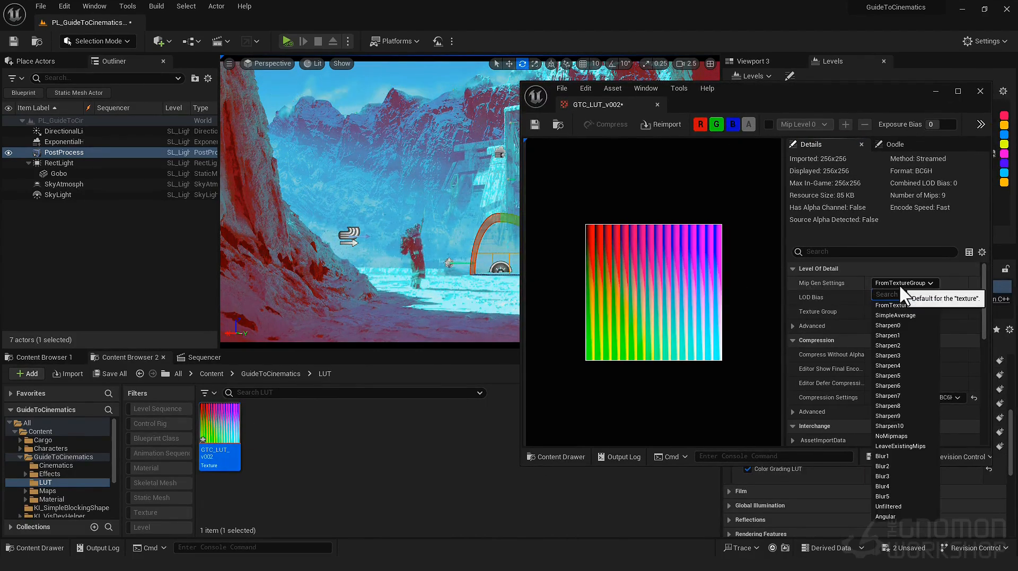
pyautogui.click(892, 436)
# - Set the LUT texture's Compression Settings to HDR High Precision (RGBA32F), save the texture and close its editor
pyautogui.moveTo(756, 94); pyautogui.dragTo(335, 170)
pyautogui.scroll(-1, 466, 440)
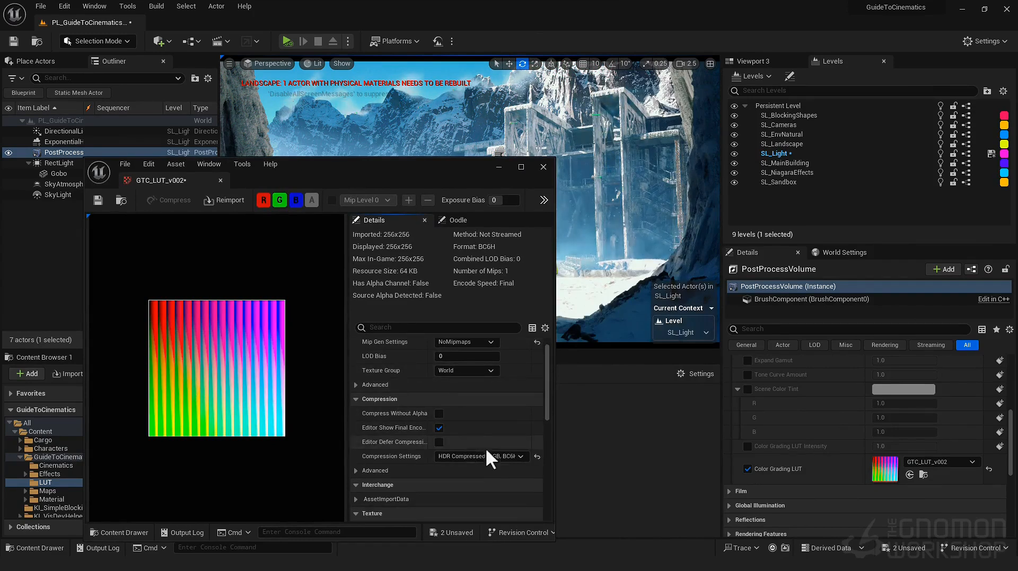
pyautogui.click(472, 456)
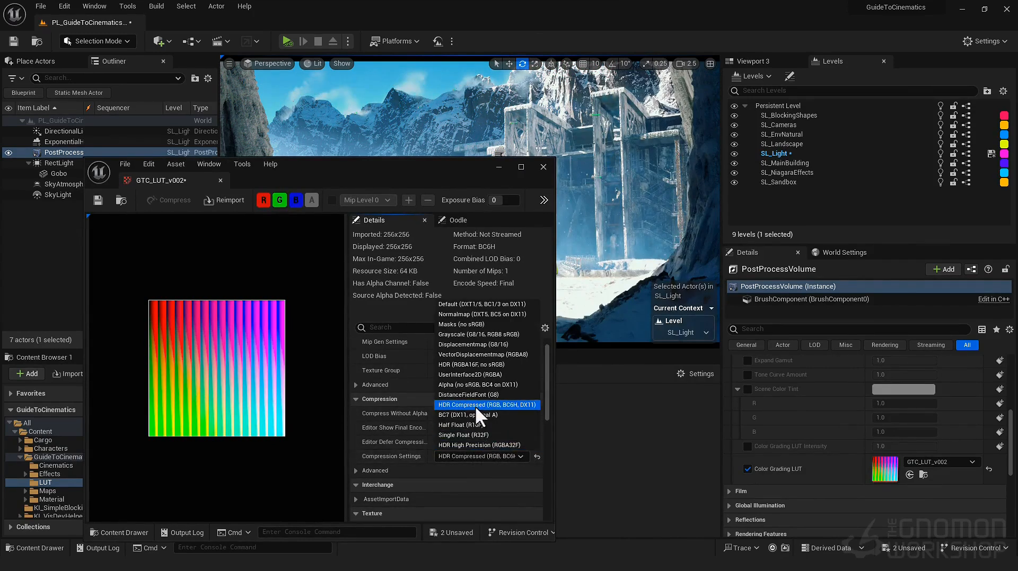
pyautogui.click(481, 445)
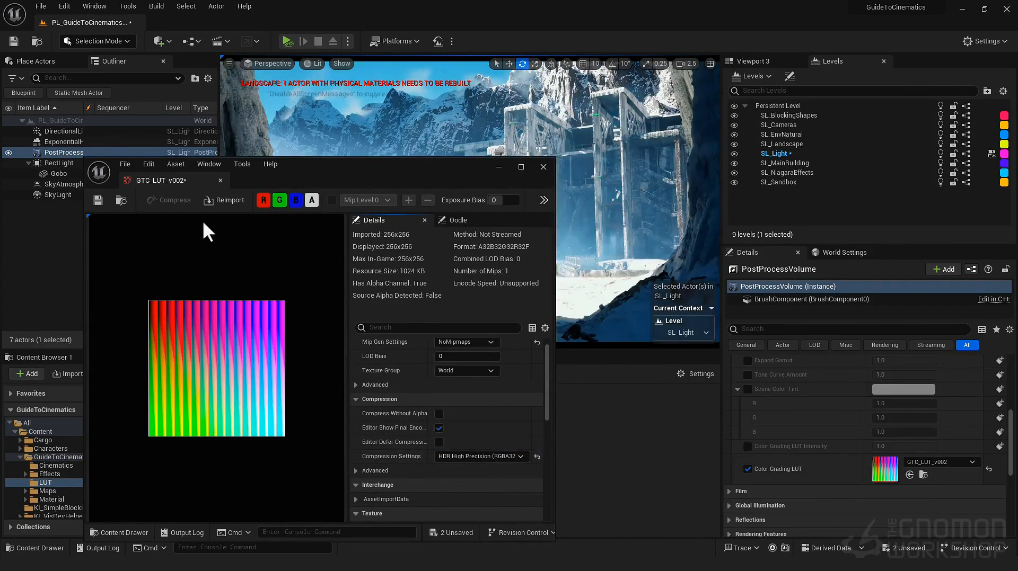
pyautogui.click(98, 200)
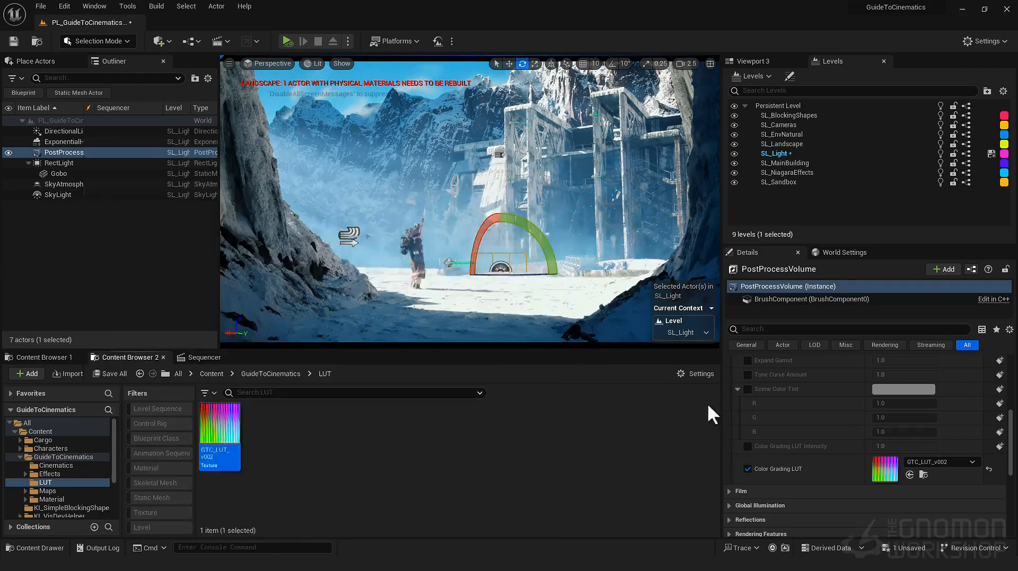
pyautogui.click(708, 413)
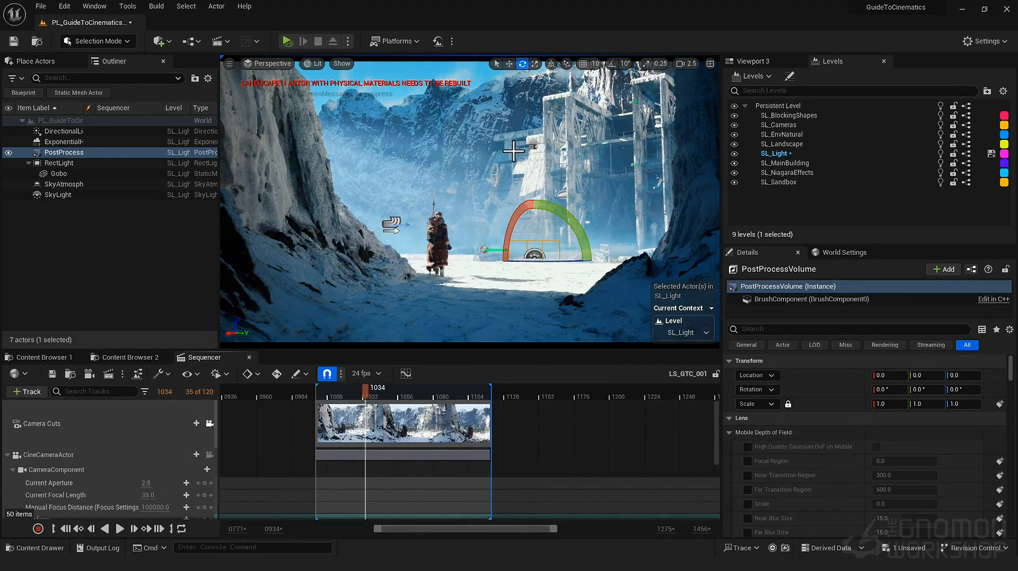
# - Enable the Bloom Method override on the PostProcessVolume and set the method to Convolution
pyautogui.scroll(-5, 761, 425)
pyautogui.scroll(-2, 774, 476)
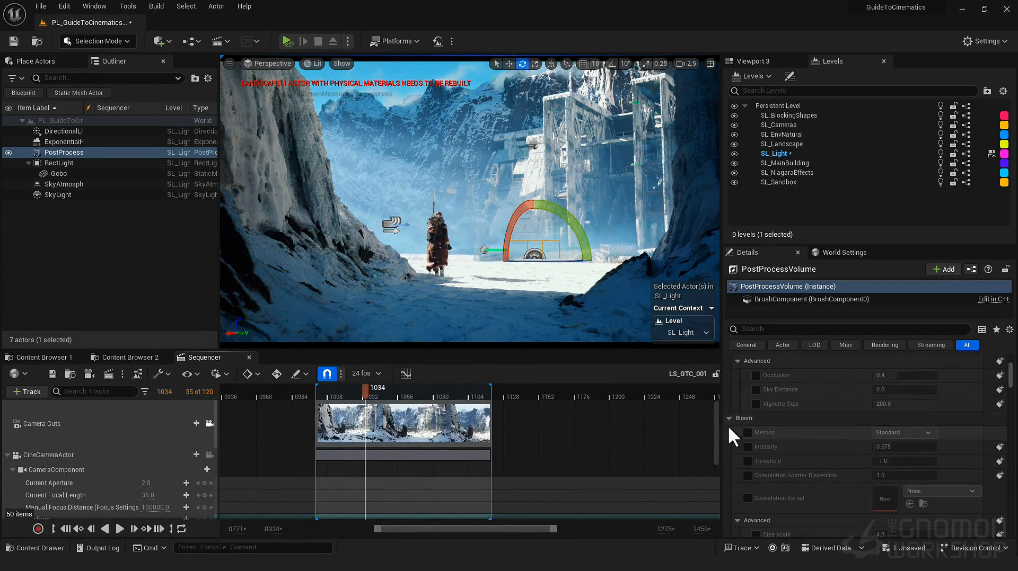
pyautogui.click(747, 433)
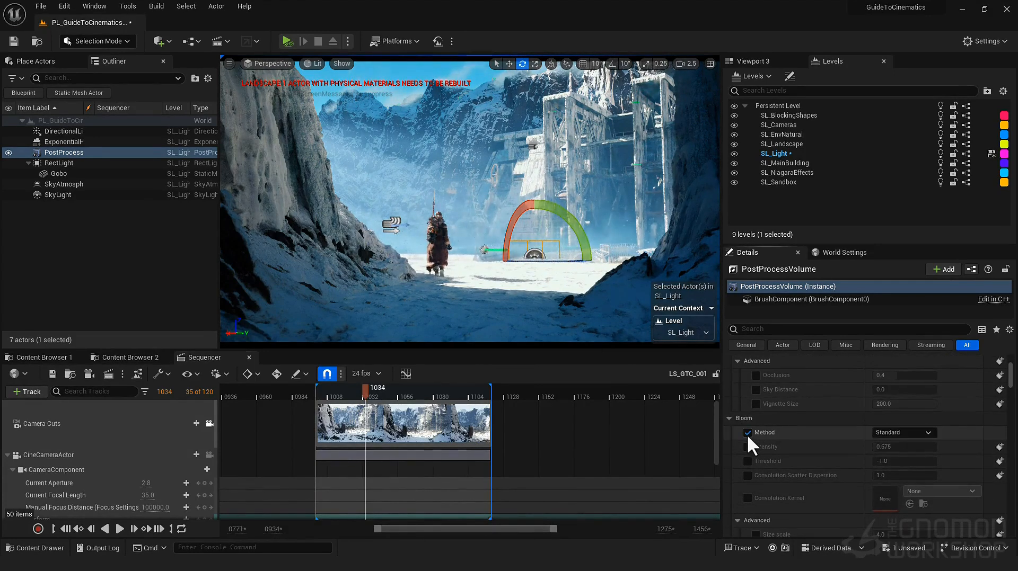
pyautogui.click(886, 433)
pyautogui.click(892, 454)
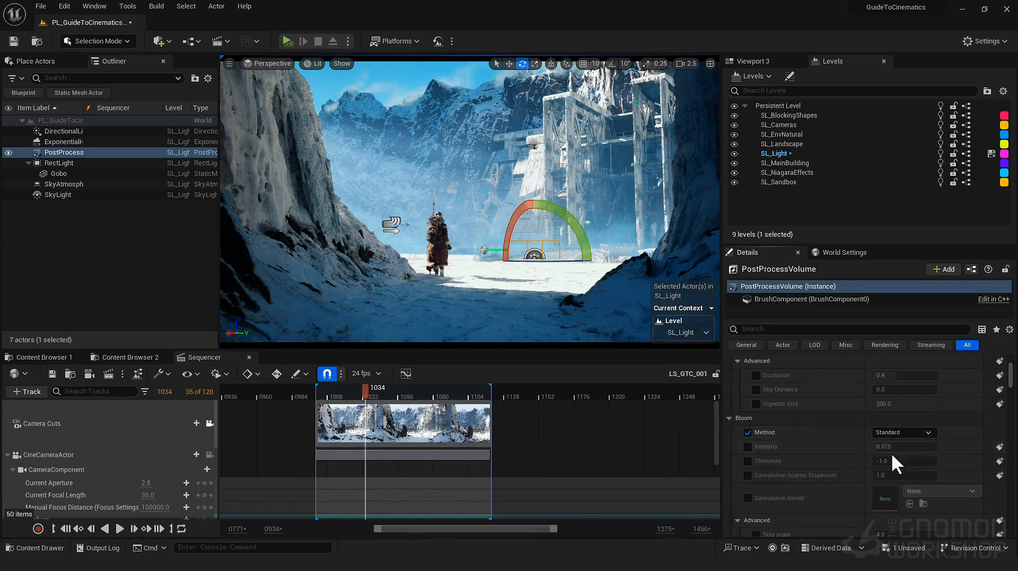
# - Enable the Bloom Intensity and Convolution Scatter Dispersion overrides, setting Intensity to 2 and Scatter Dispersion to 4
pyautogui.click(747, 447)
pyautogui.click(891, 450)
pyautogui.write('2')
pyautogui.press('Return')
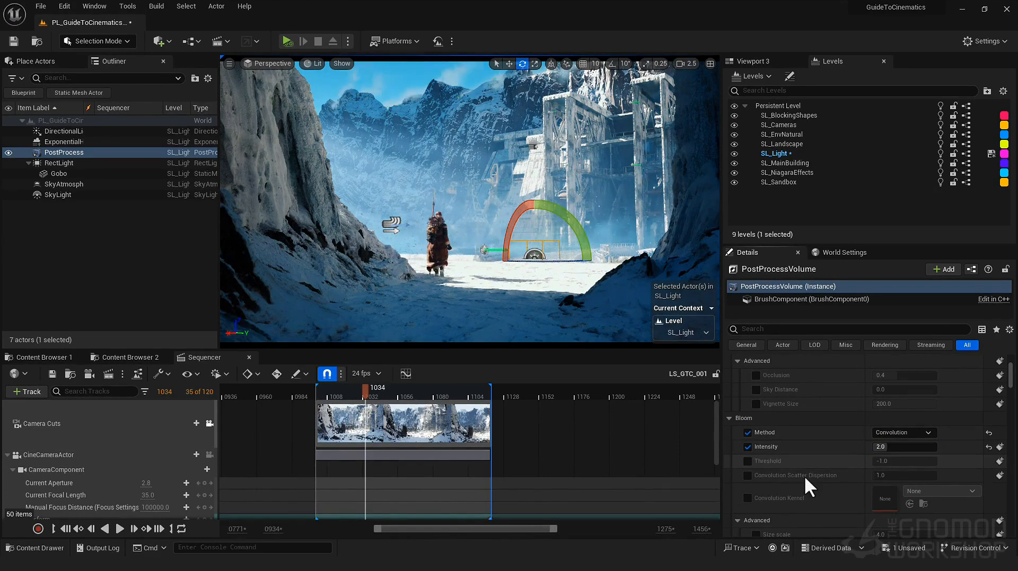
pyautogui.click(747, 476)
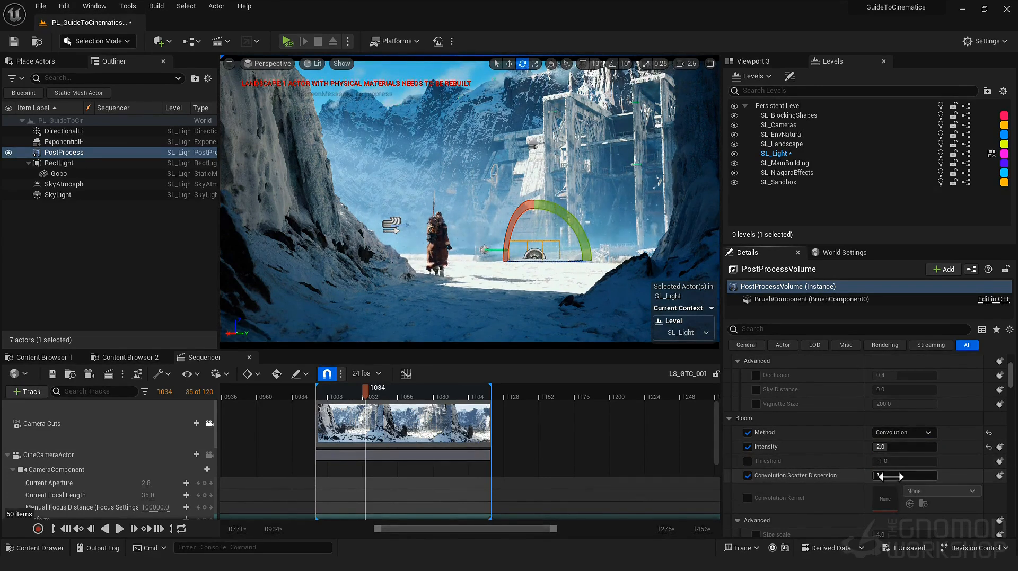
pyautogui.click(893, 476)
pyautogui.write('4')
pyautogui.press('Return')
# - Compare the shot at different frames with the Bloom Method override off and on, and re-enter Bloom Intensity as 2
pyautogui.moveTo(373, 391); pyautogui.dragTo(397, 392)
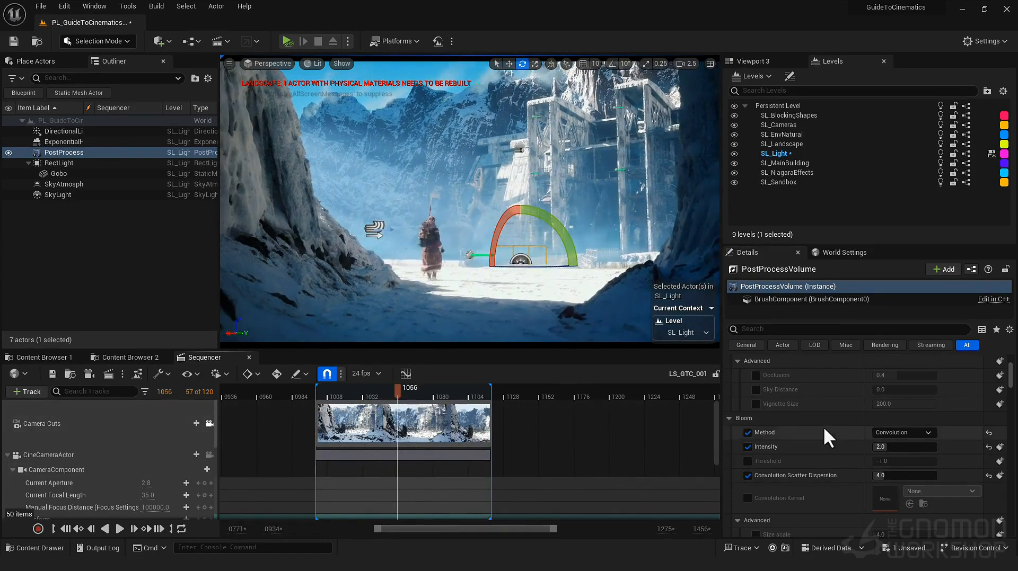
pyautogui.click(747, 433)
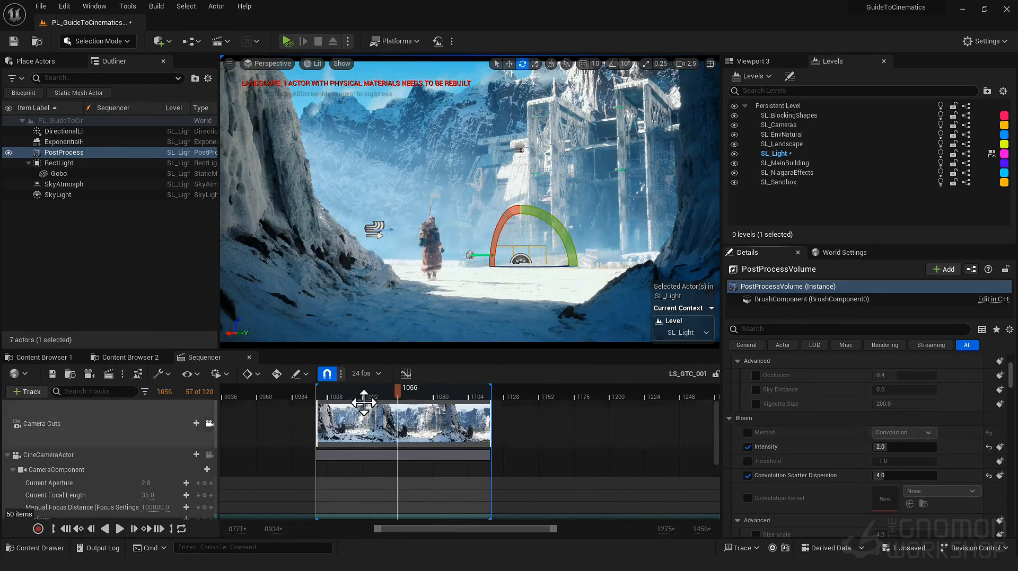
pyautogui.moveTo(371, 391); pyautogui.dragTo(359, 392)
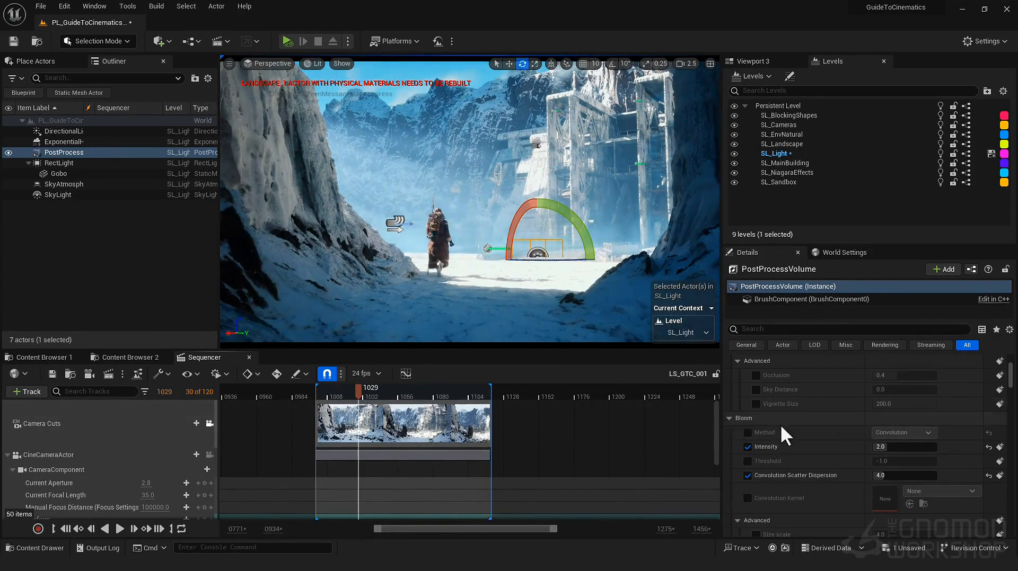
pyautogui.click(749, 432)
pyautogui.moveTo(364, 393); pyautogui.dragTo(404, 396)
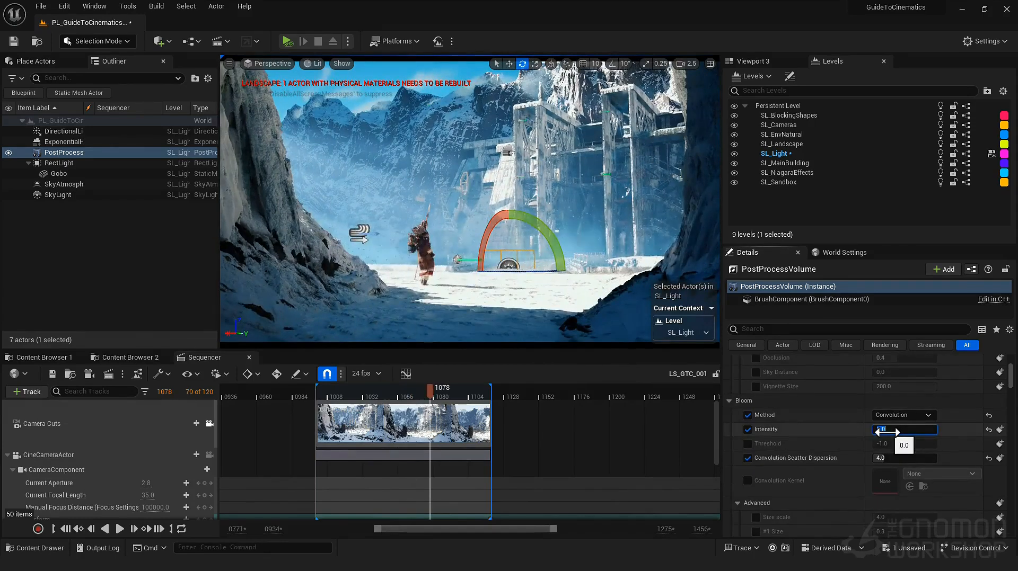
pyautogui.write('2')
pyautogui.press('Return')
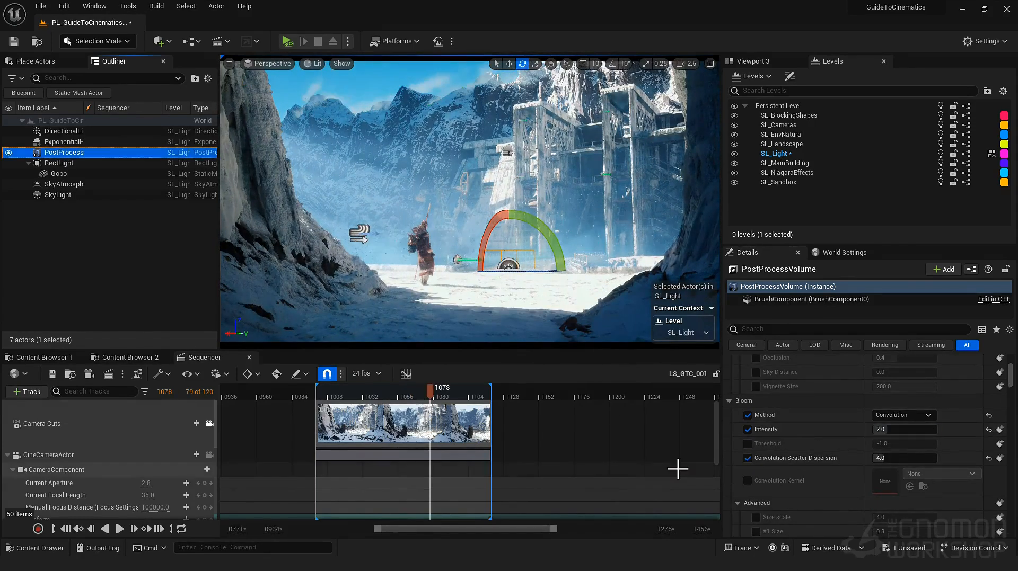
# - Switch to the Chrome browser to view the Google results for chromatic aberration, and return to the PostProcessVolume's Chromatic Aberration settings in Unreal Editor
pyautogui.click(559, 563)
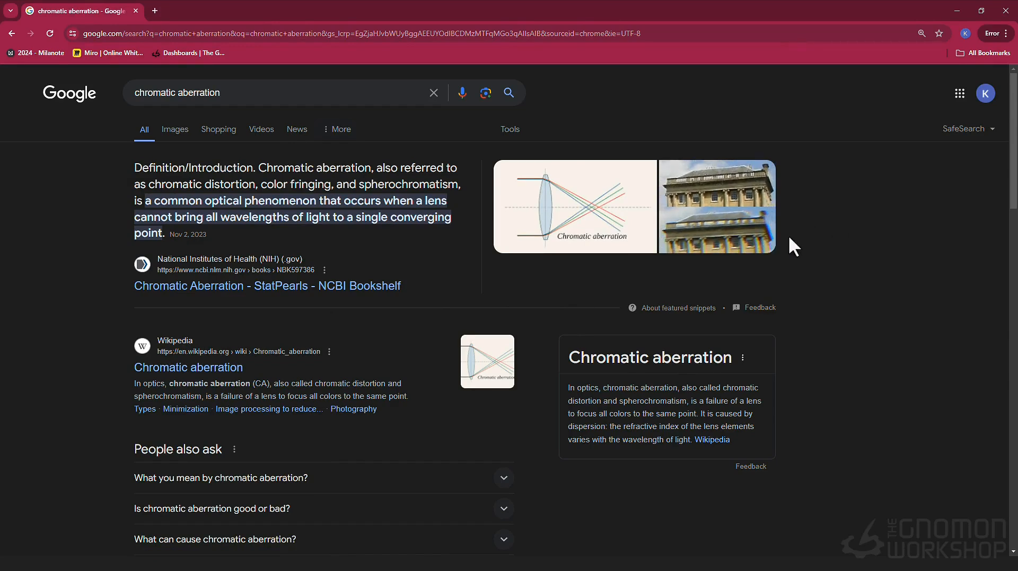
pyautogui.click(955, 11)
pyautogui.scroll(1, 747, 419)
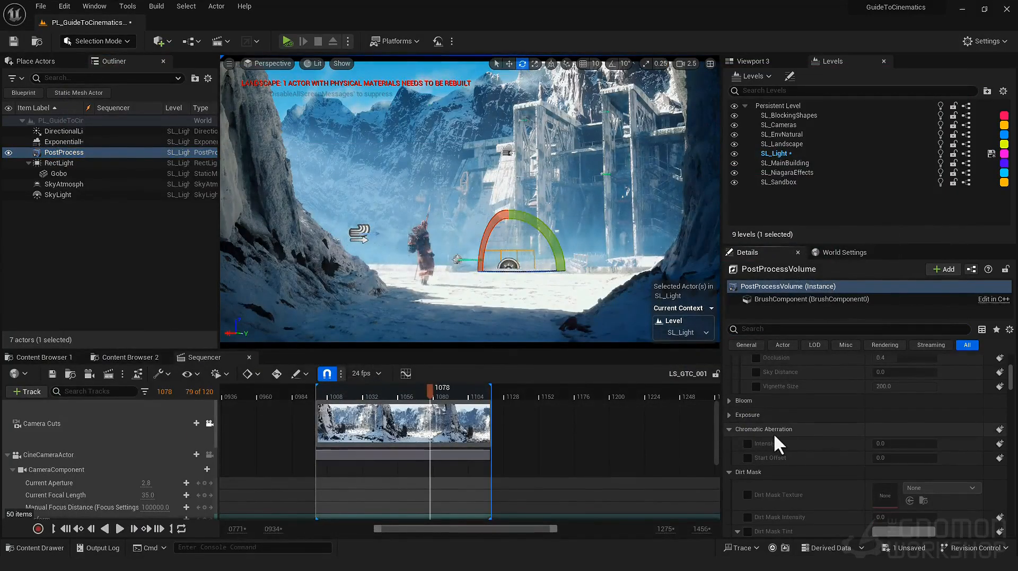
# - Enable the Chromatic Aberration Intensity and Start Offset overrides on the PostProcessVolume, setting Intensity to 1 and Start Offset to 0.44
pyautogui.click(748, 444)
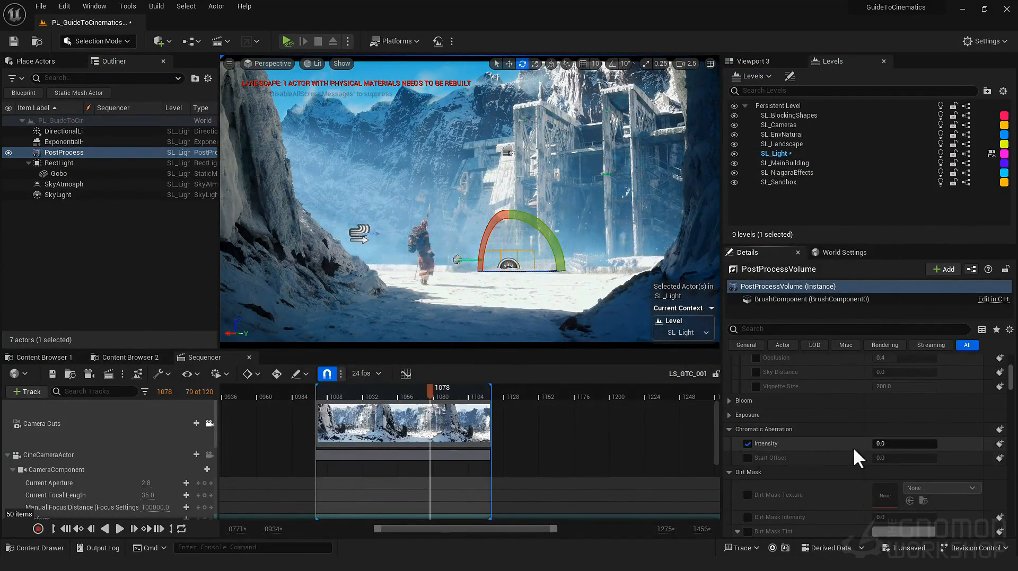
pyautogui.click(891, 443)
pyautogui.write('1')
pyautogui.press('Return')
pyautogui.click(747, 458)
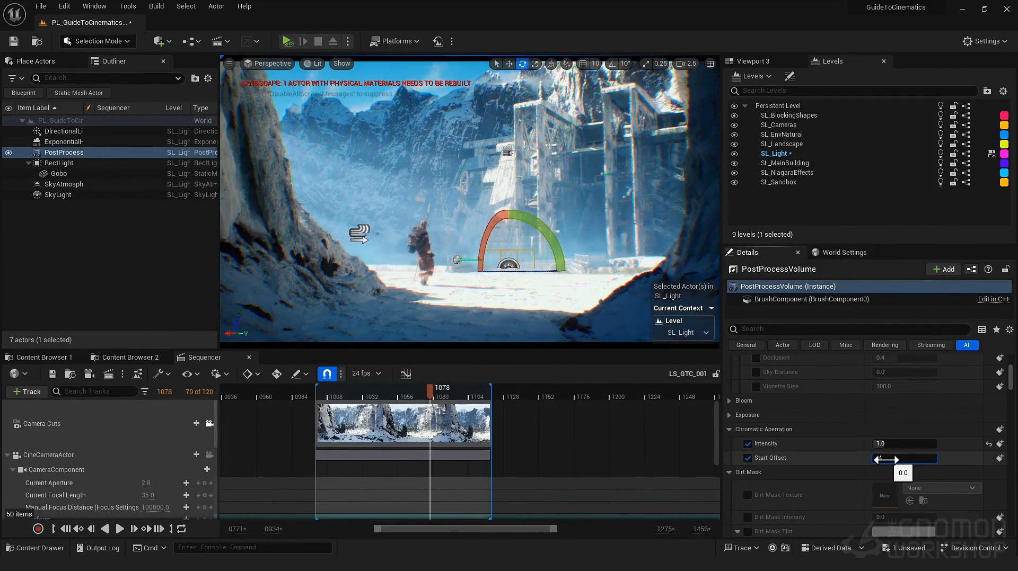
pyautogui.press('Return')
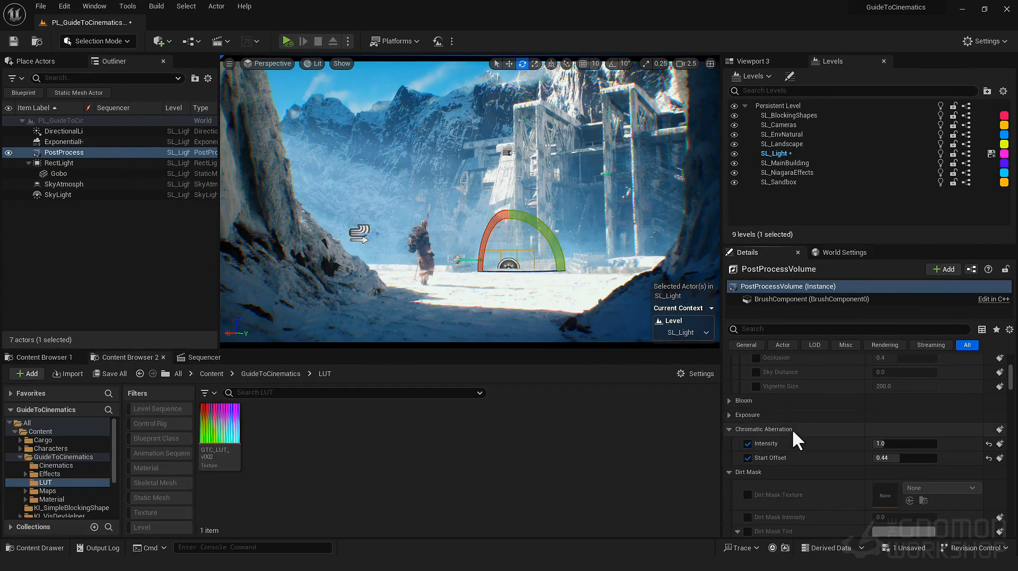
# - Open the dirtMask texture in the LUT folder and examine its bright spots up close, then return to the level
pyautogui.scroll(-2, 769, 469)
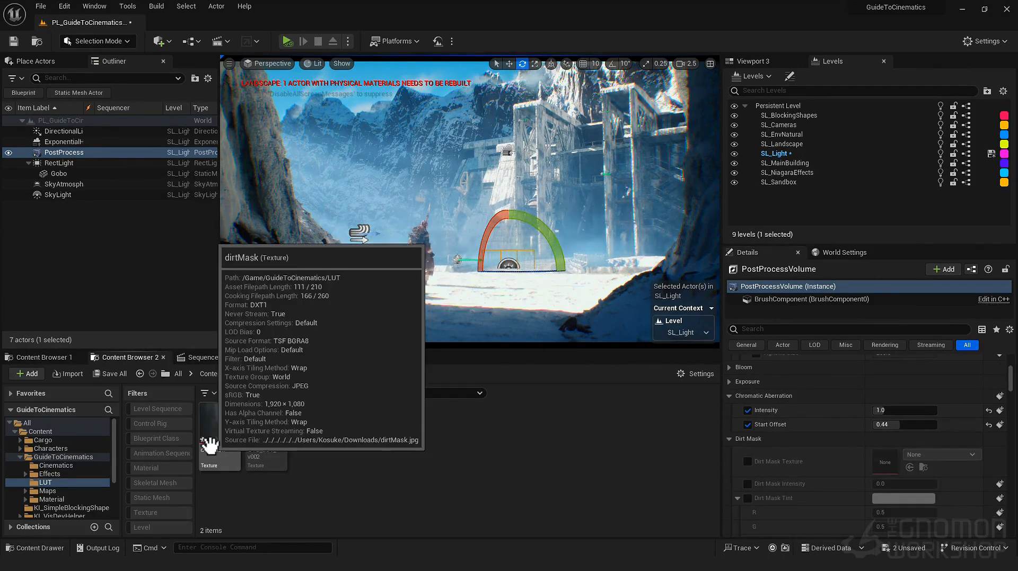
pyautogui.doubleClick(209, 448)
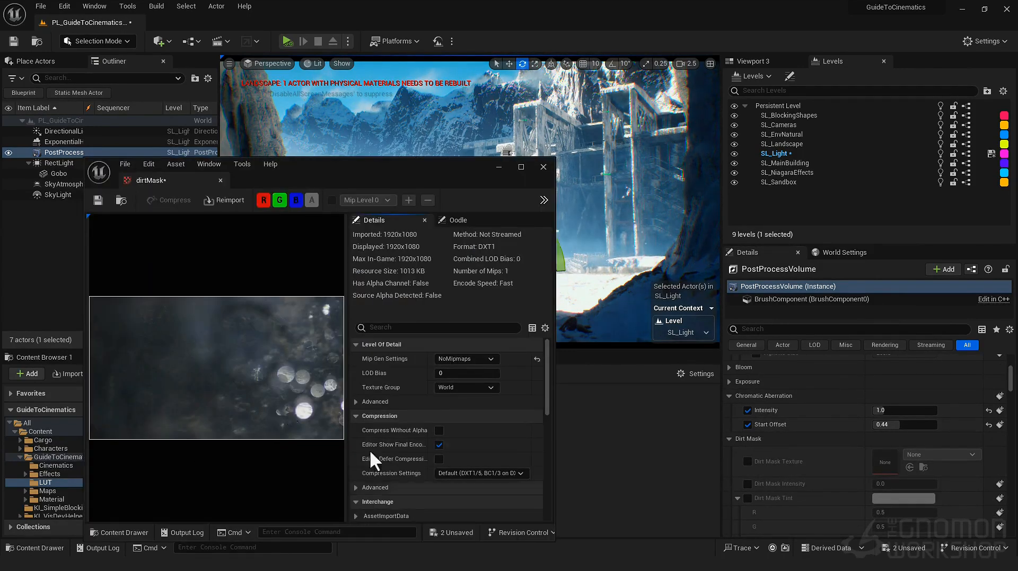
pyautogui.moveTo(361, 170); pyautogui.dragTo(662, 56)
pyautogui.scroll(2, 611, 291)
pyautogui.scroll(-3, 595, 307)
pyautogui.scroll(1, 612, 268)
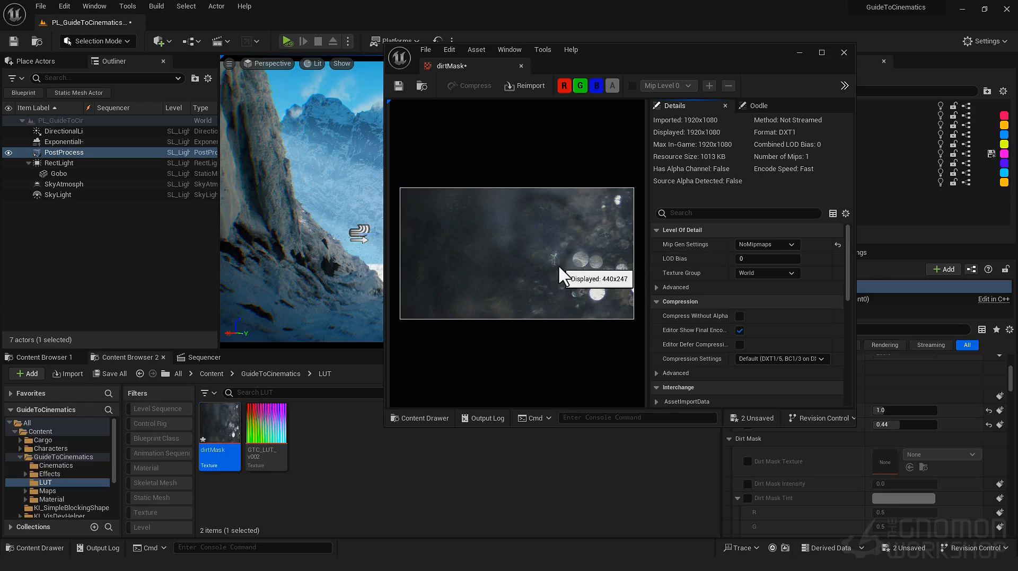
pyautogui.scroll(5, 565, 260)
pyautogui.moveTo(551, 255); pyautogui.dragTo(491, 255, button='right')
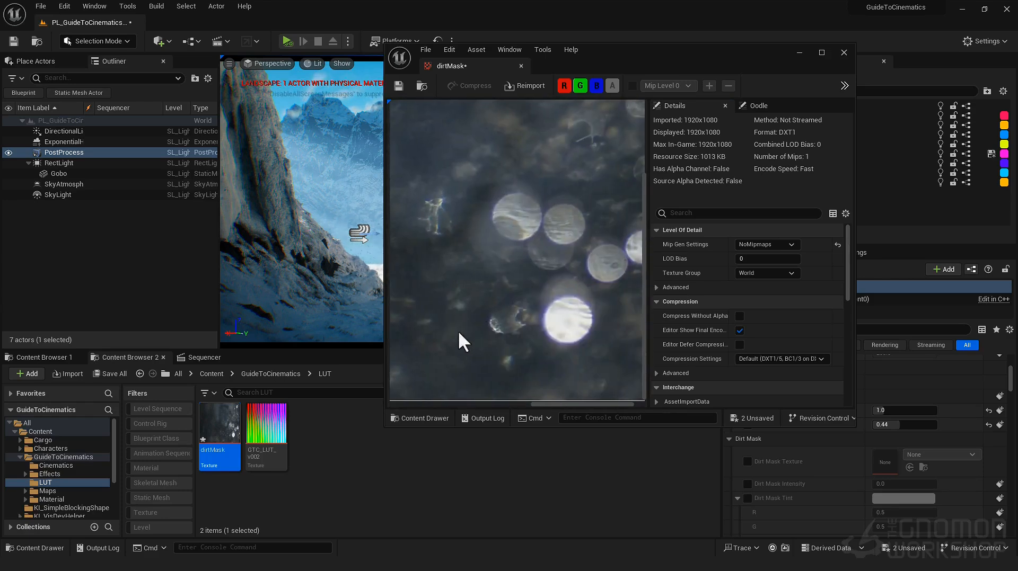
pyautogui.scroll(-2, 565, 195)
pyautogui.moveTo(566, 195); pyautogui.dragTo(537, 228, button='right')
pyautogui.scroll(1, 537, 228)
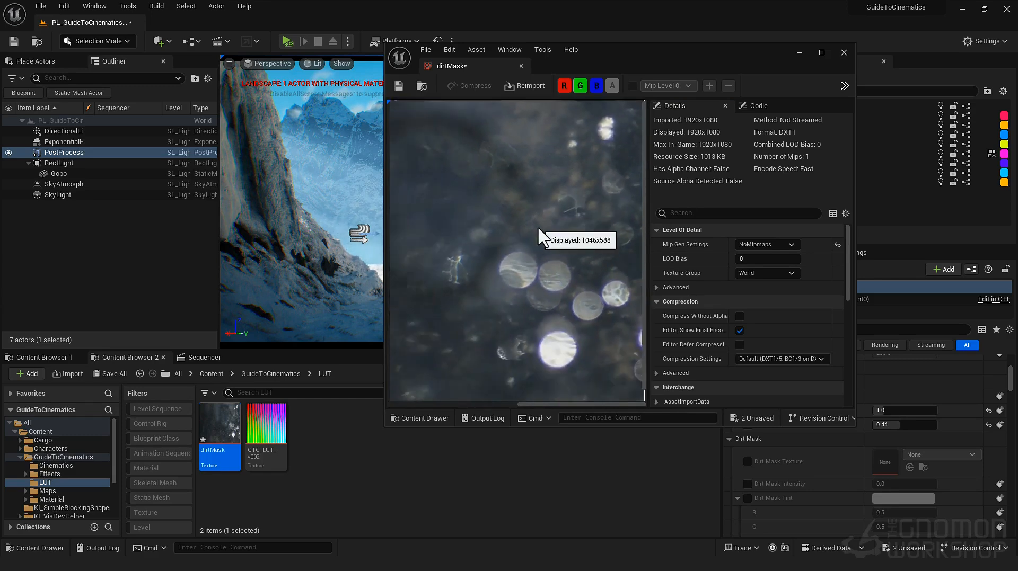
pyautogui.scroll(-1, 536, 226)
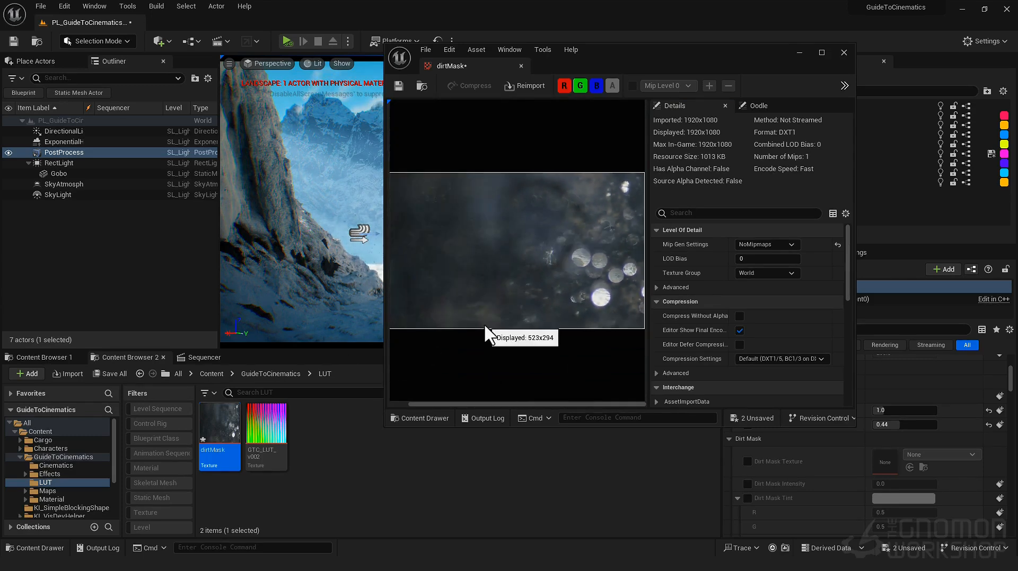
pyautogui.click(235, 362)
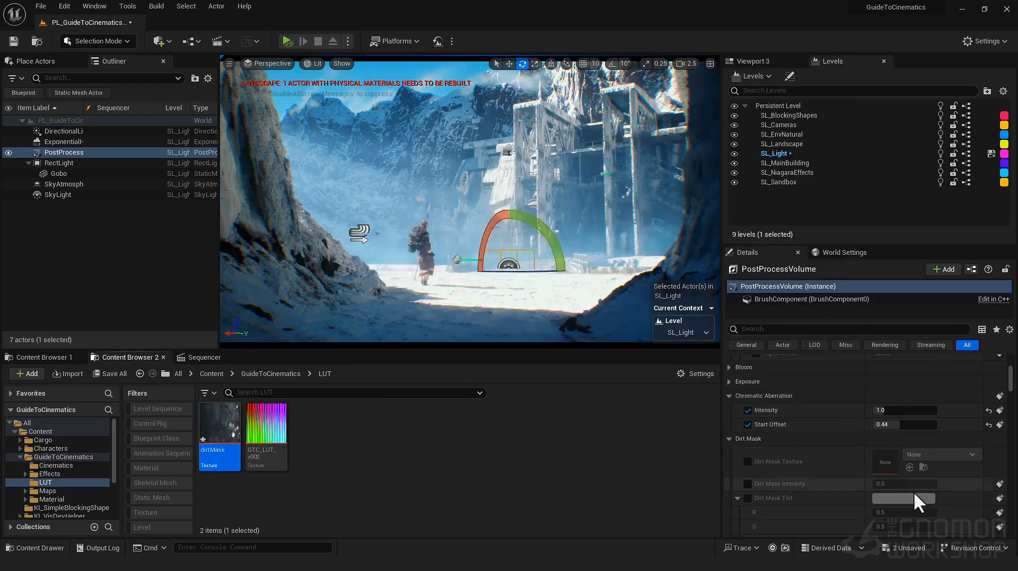
# - Enable the Dirt Mask Texture and Dirt Mask Intensity overrides, assigning the dirtMask texture and setting the intensity to 8
pyautogui.click(745, 461)
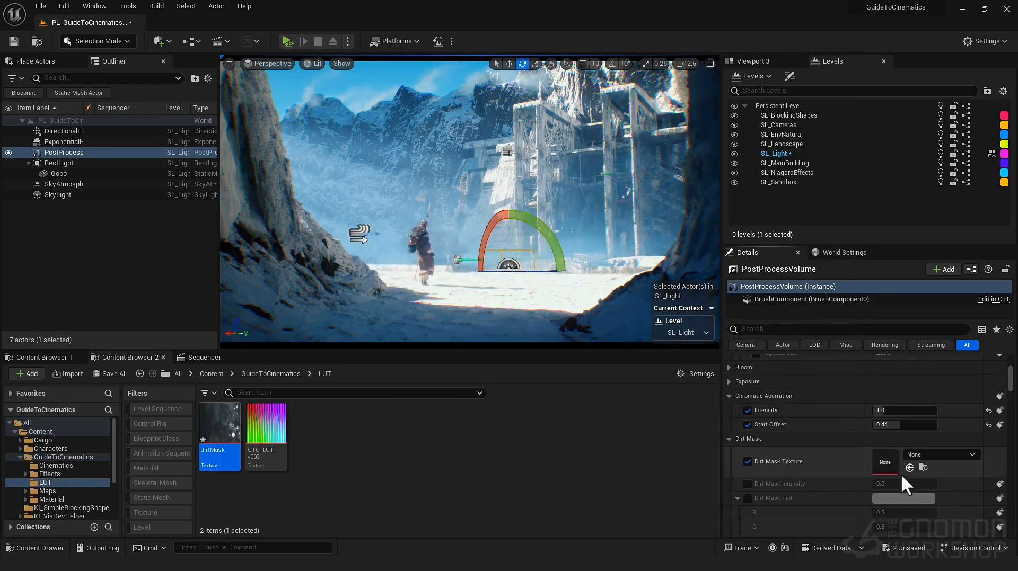
pyautogui.click(909, 468)
pyautogui.click(746, 484)
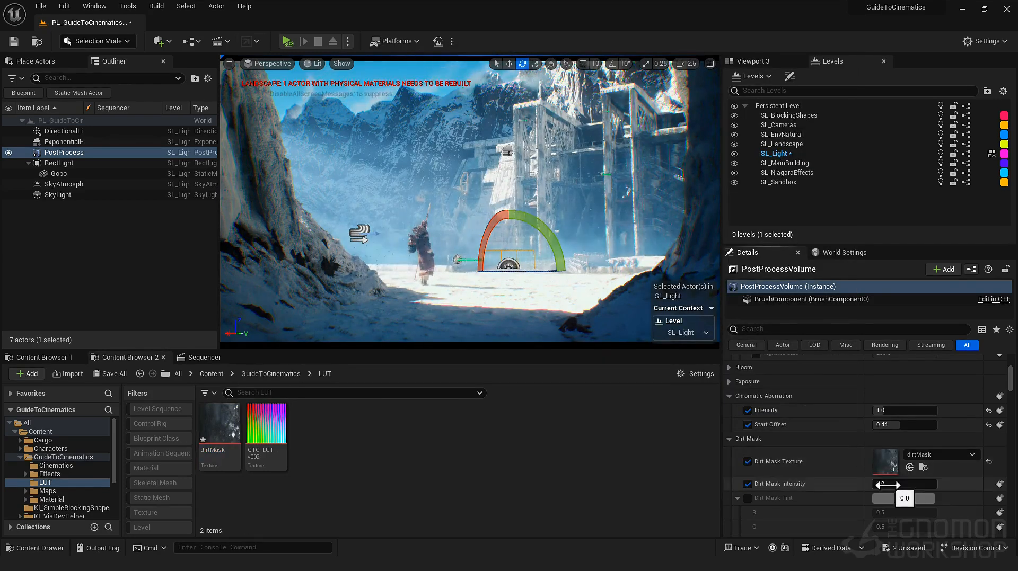
pyautogui.click(884, 484)
pyautogui.write('8')
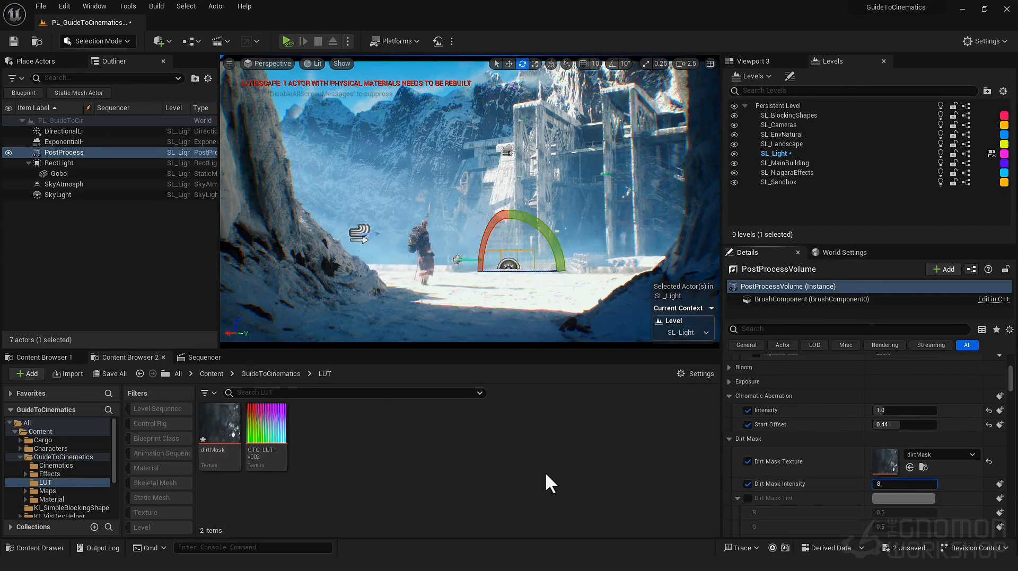
pyautogui.press('Return')
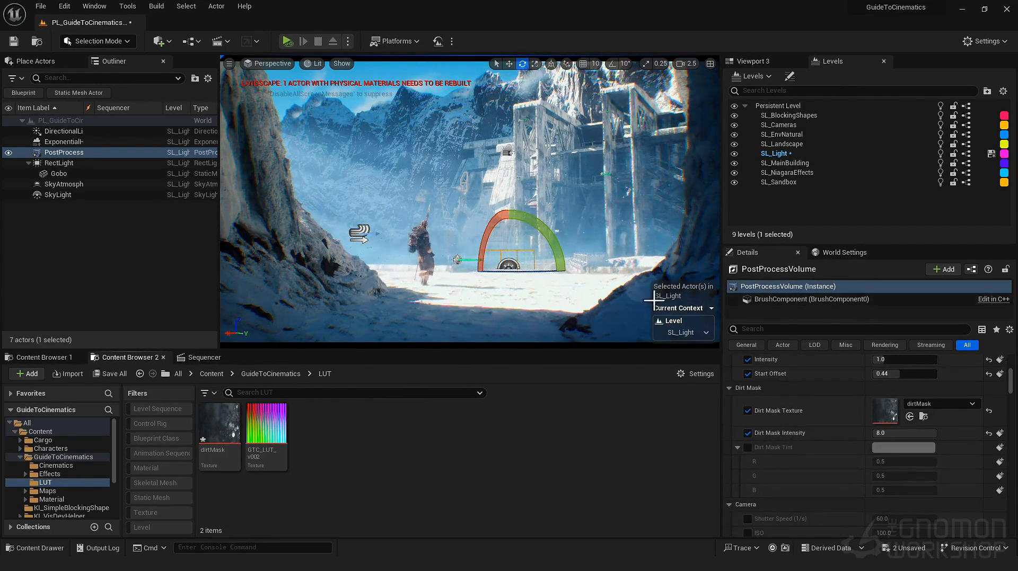
# - Scrub the sequence to frame 1066 to check the dirt mask effect on the shot
pyautogui.moveTo(892, 434)
pyautogui.mouseDown()
pyautogui.moveTo(901, 443)
pyautogui.moveTo(890, 435)
pyautogui.mouseUp()
pyautogui.click(204, 357)
pyautogui.moveTo(338, 396); pyautogui.dragTo(413, 409)
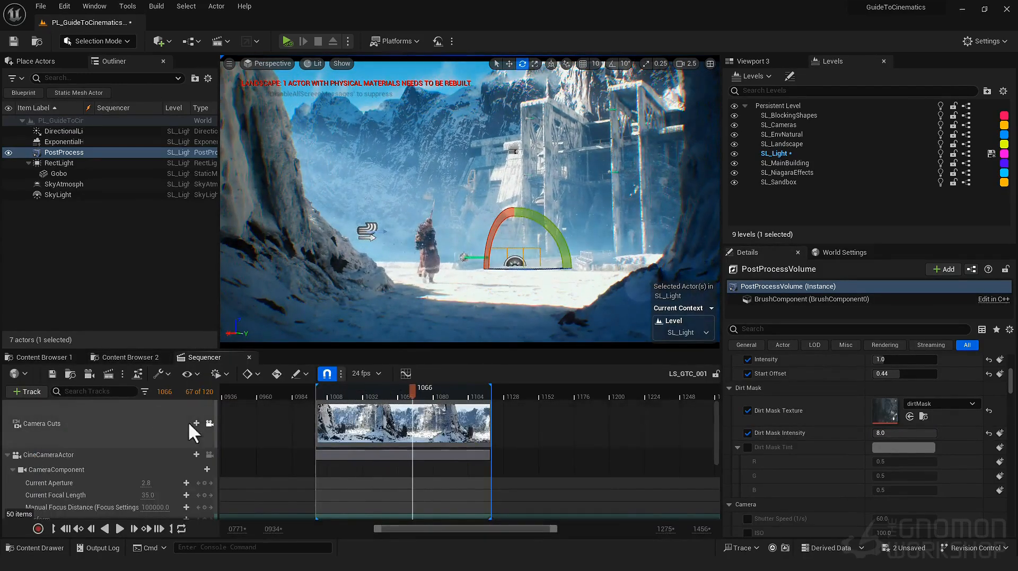
pyautogui.click(103, 353)
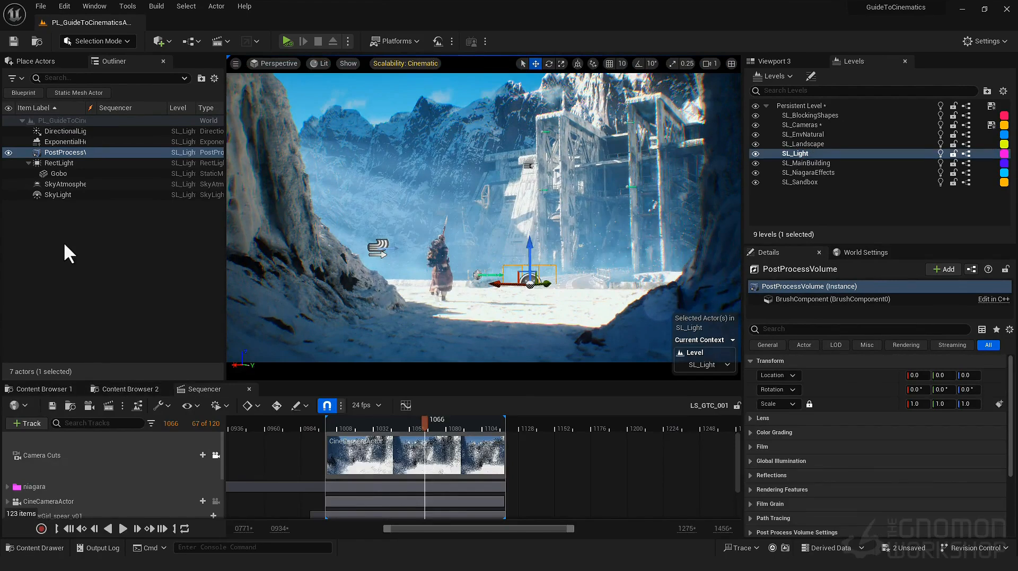
# - Filter the PostProcessVolume's properties for "grain", enable Film Grain Intensity at 1, and enlarge the viewport for a closer look
pyautogui.click(60, 240)
pyautogui.click(85, 153)
pyautogui.scroll(-2, 838, 473)
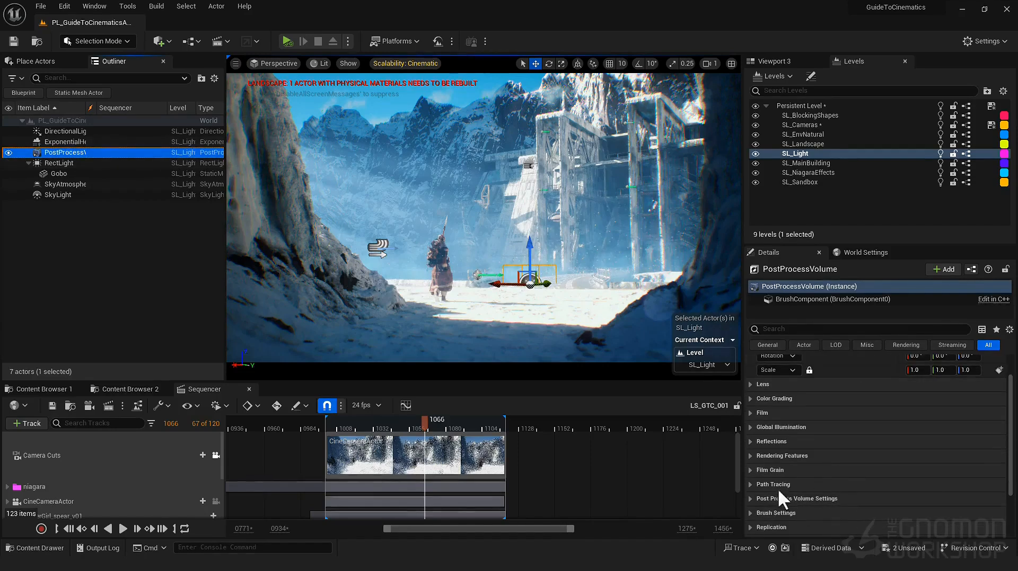
pyautogui.click(805, 331)
pyautogui.scroll(2, 806, 337)
pyautogui.write('grain')
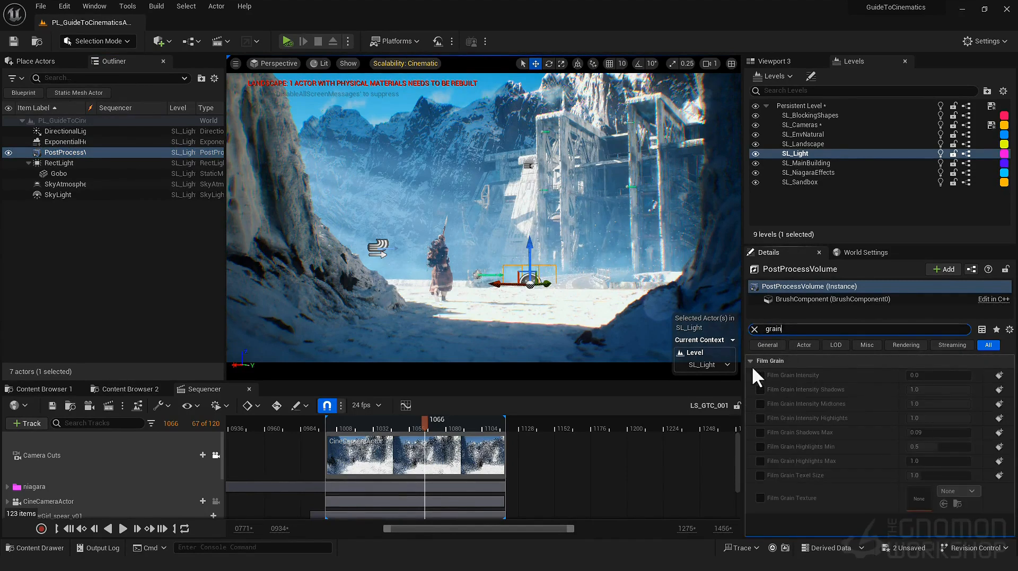
pyautogui.click(760, 375)
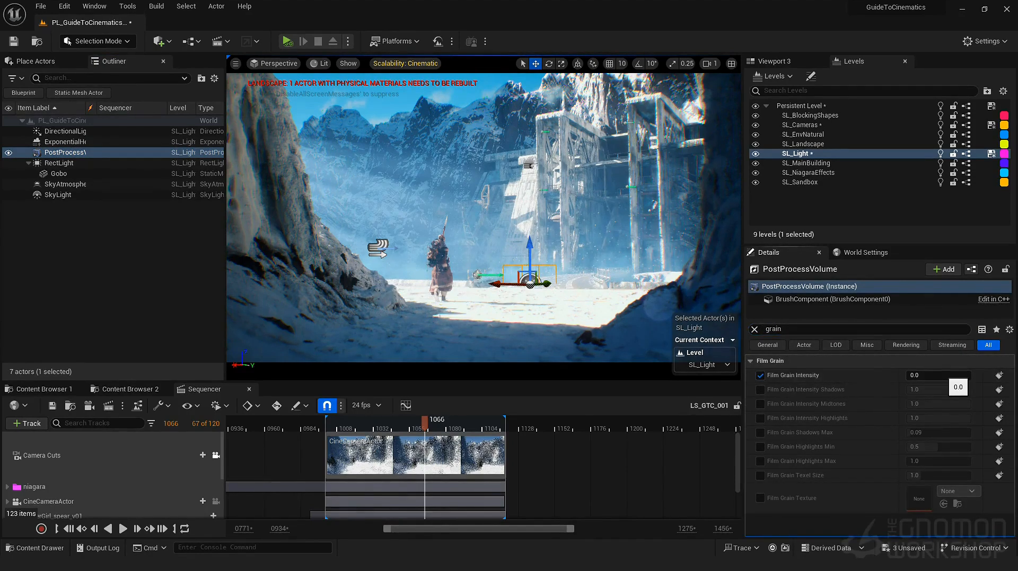
pyautogui.click(949, 375)
pyautogui.write('1')
pyautogui.press('Return')
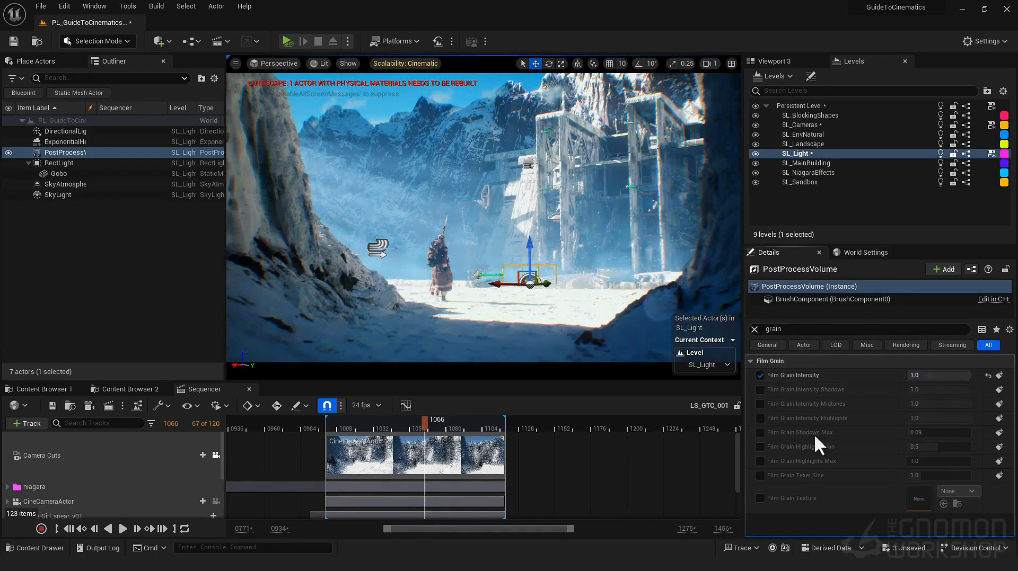
pyautogui.moveTo(555, 382); pyautogui.dragTo(555, 480)
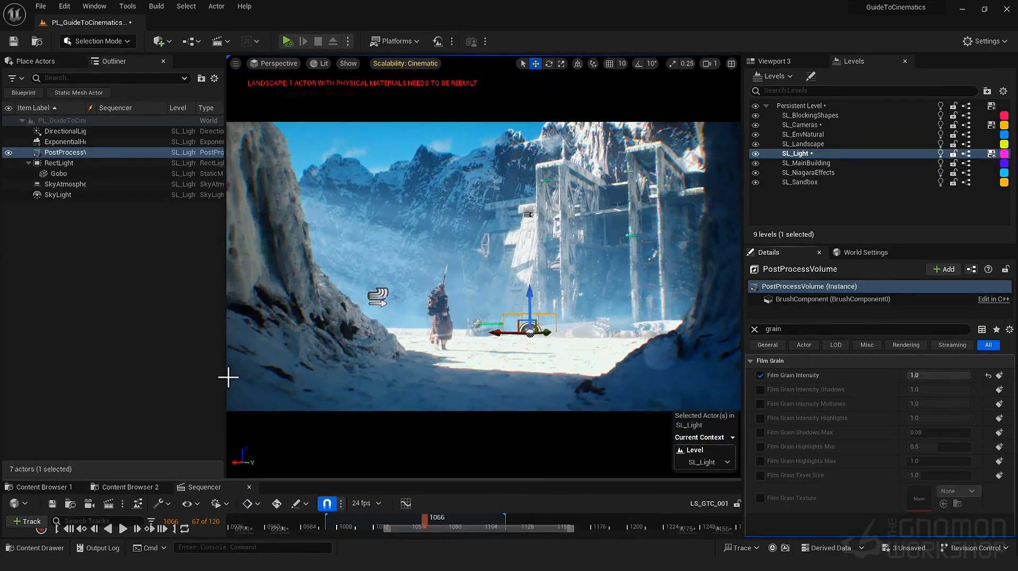
pyautogui.moveTo(226, 376); pyautogui.dragTo(20, 377)
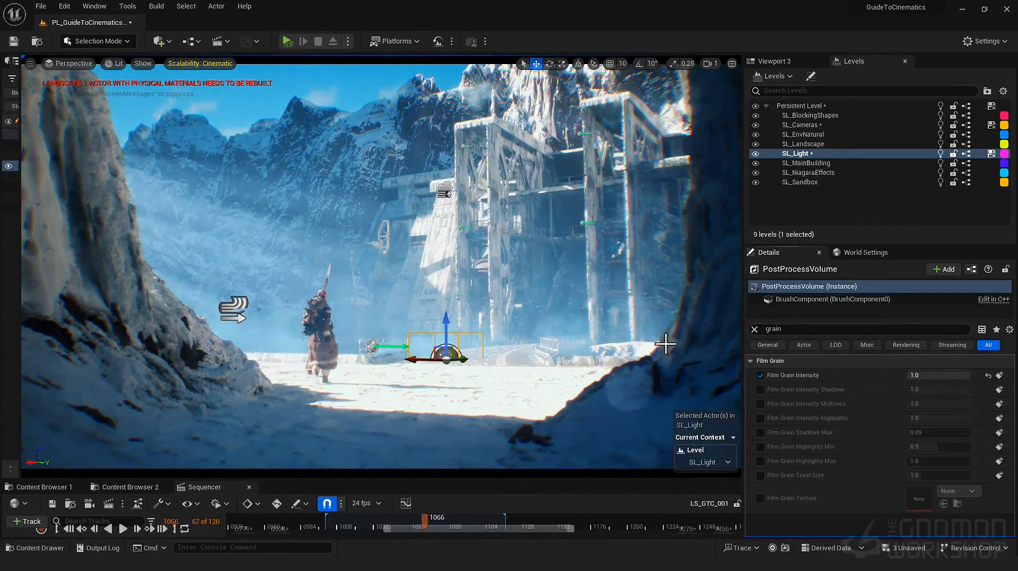
# - Enable the Film Grain Intensity Shadows and Midtones overrides, setting Midtones to 0.5
pyautogui.click(760, 390)
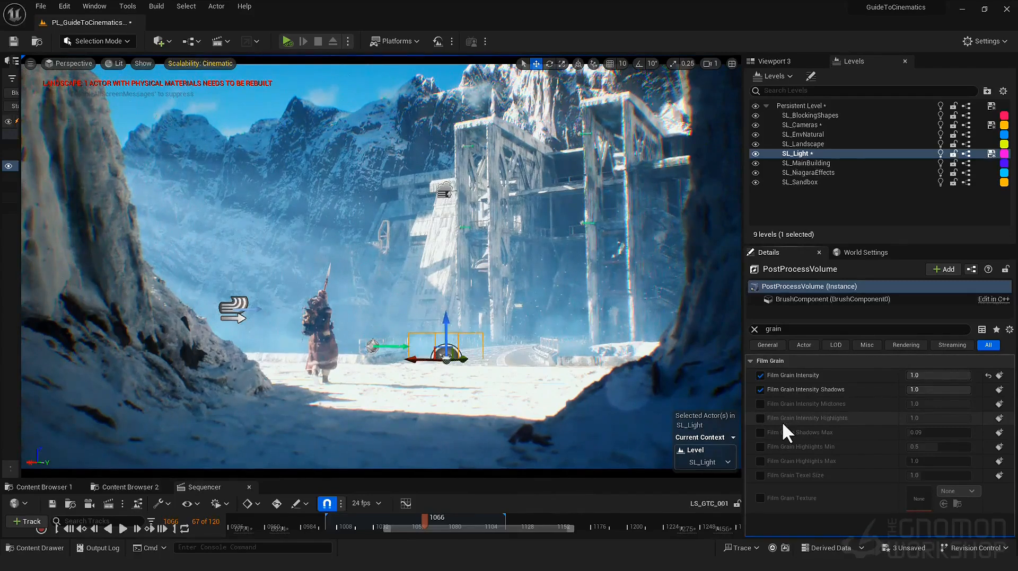
pyautogui.click(760, 404)
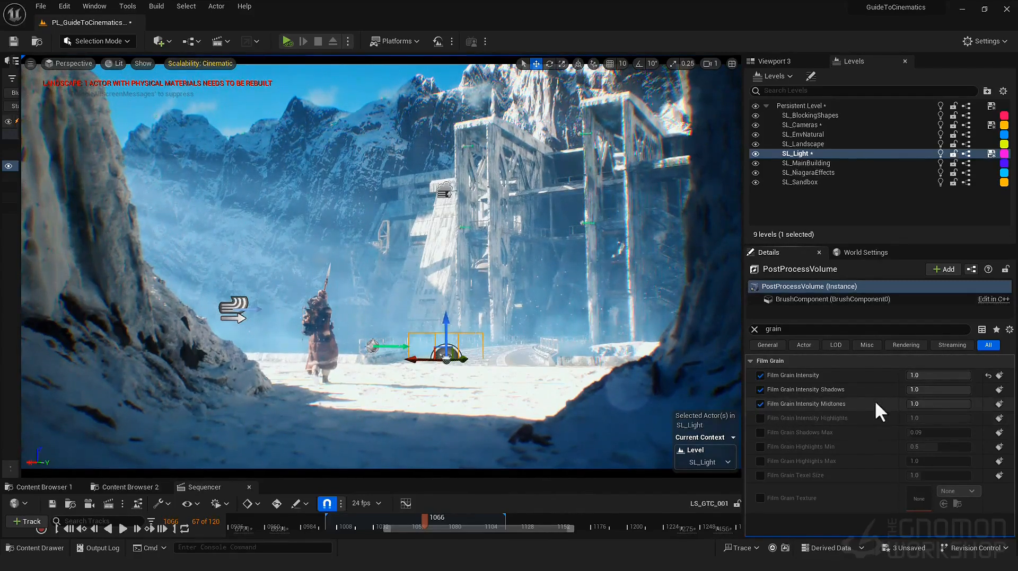
pyautogui.click(917, 404)
pyautogui.write('0.5')
pyautogui.press('Return')
# - Enable the Film Grain Intensity Highlights override at 0.1 and scrub the sequence to frame 1083 to check the grain
pyautogui.click(760, 418)
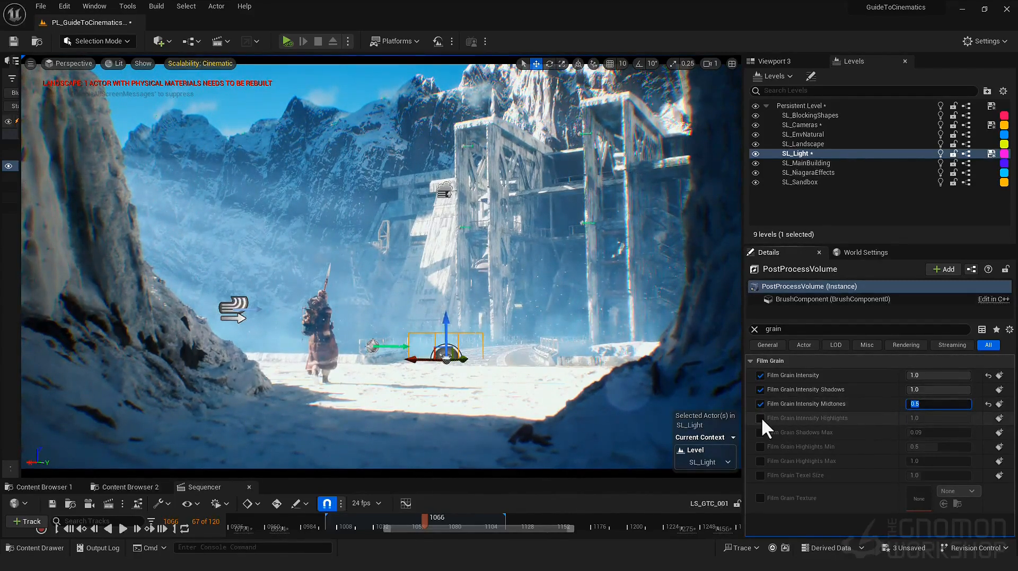
pyautogui.click(913, 418)
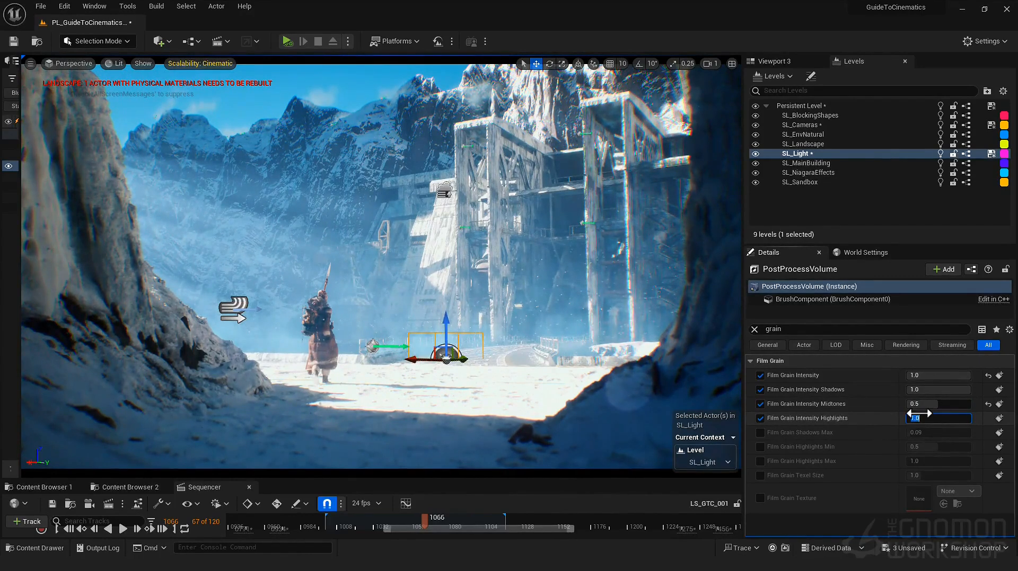
pyautogui.write('0.1')
pyautogui.press('Return')
pyautogui.moveTo(424, 517); pyautogui.dragTo(449, 520)
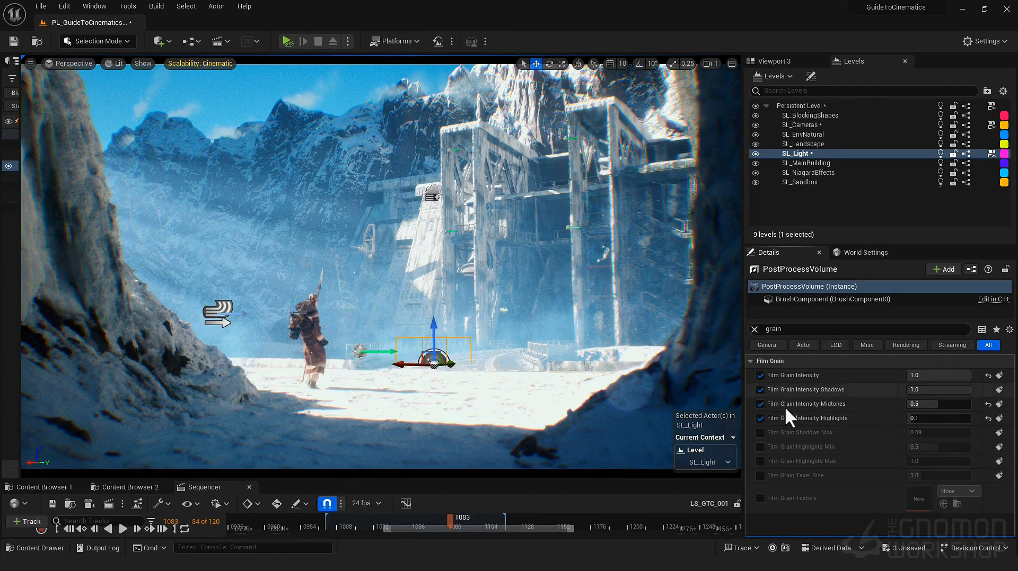
pyautogui.hotkey('ctrl', 'z')
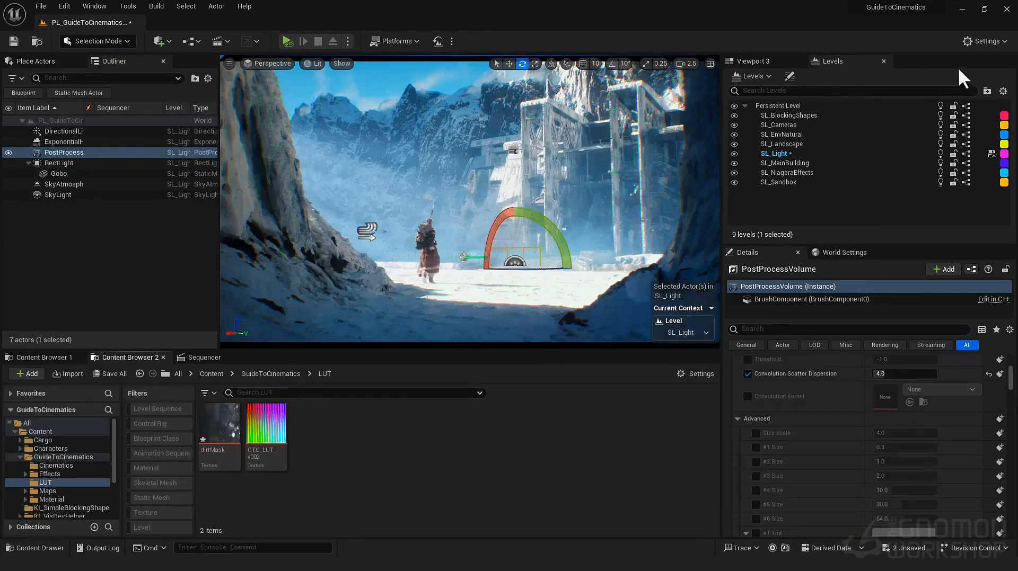
# - Open the plugin manager and search the plugins for "camera"
pyautogui.click(973, 44)
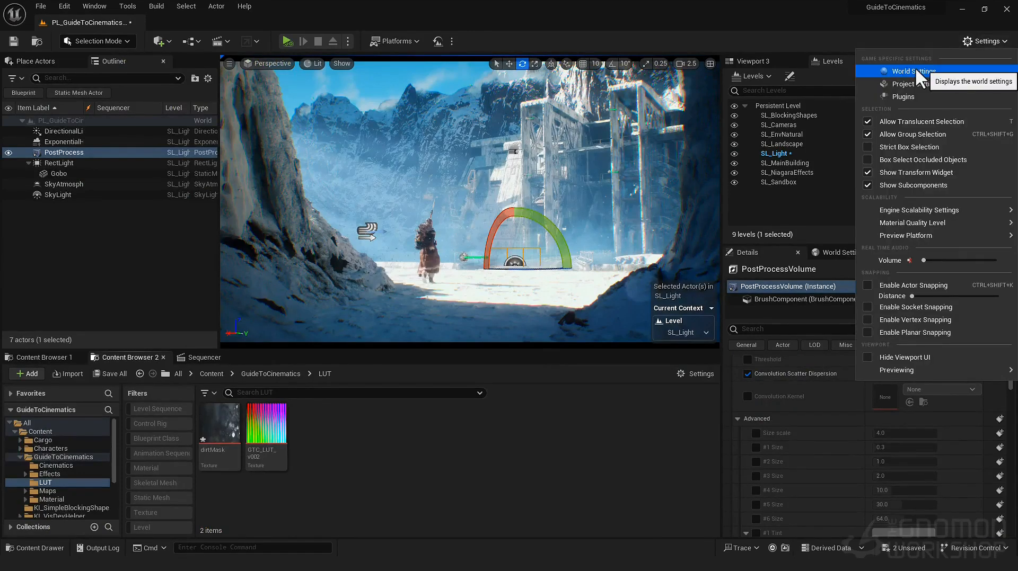
pyautogui.click(887, 95)
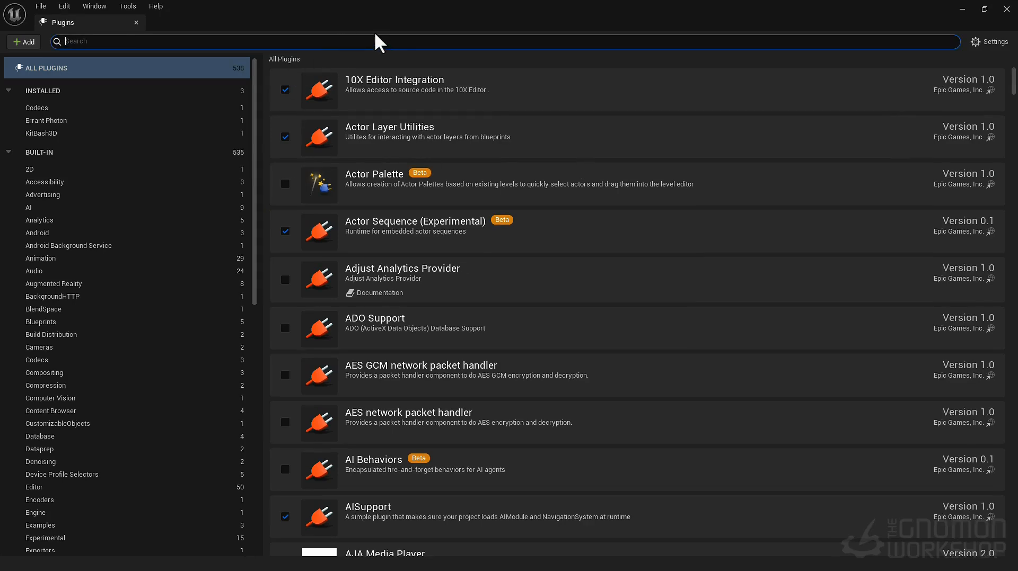
pyautogui.click(379, 42)
pyautogui.write('camera')
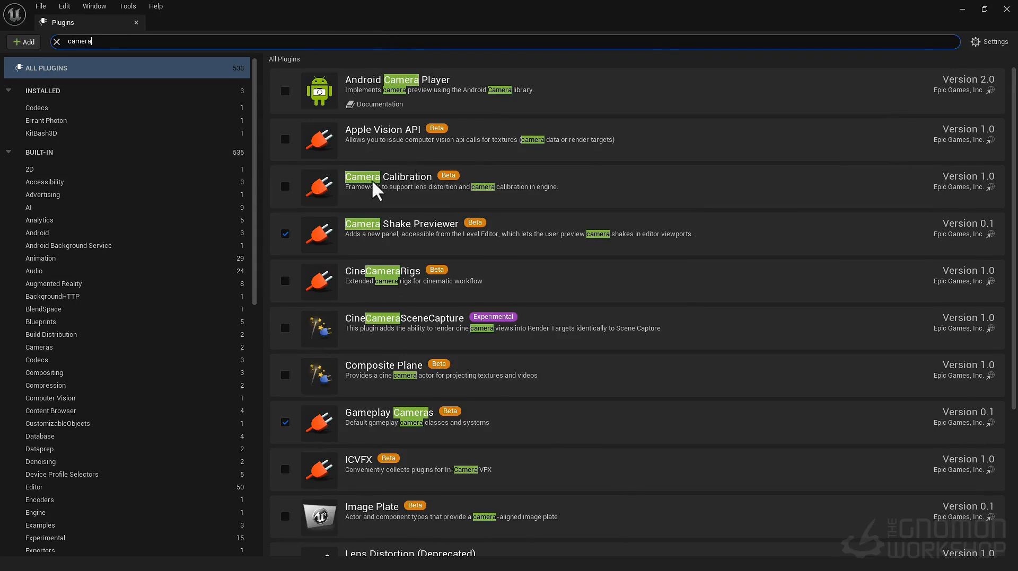
pyautogui.click(403, 202)
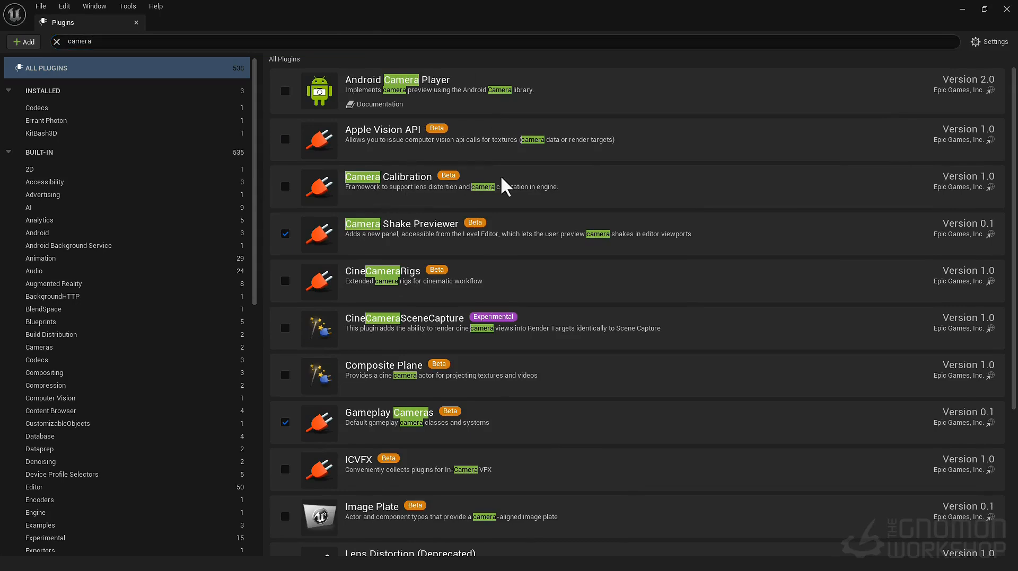
# - Enable the beta Camera Calibration plugin, accept its warning, and restart the editor, saving the selected unsaved content
pyautogui.click(283, 188)
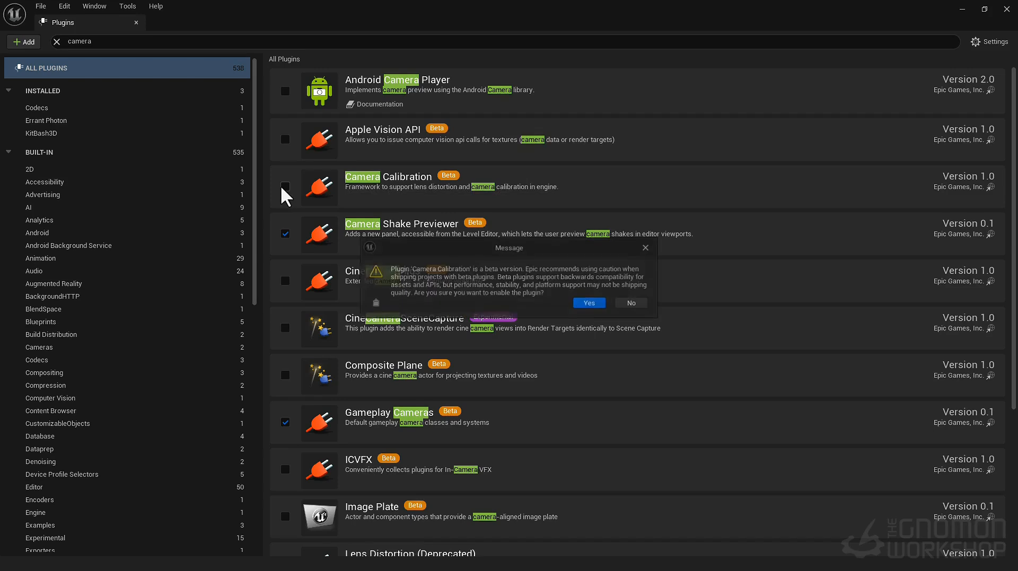
pyautogui.click(590, 303)
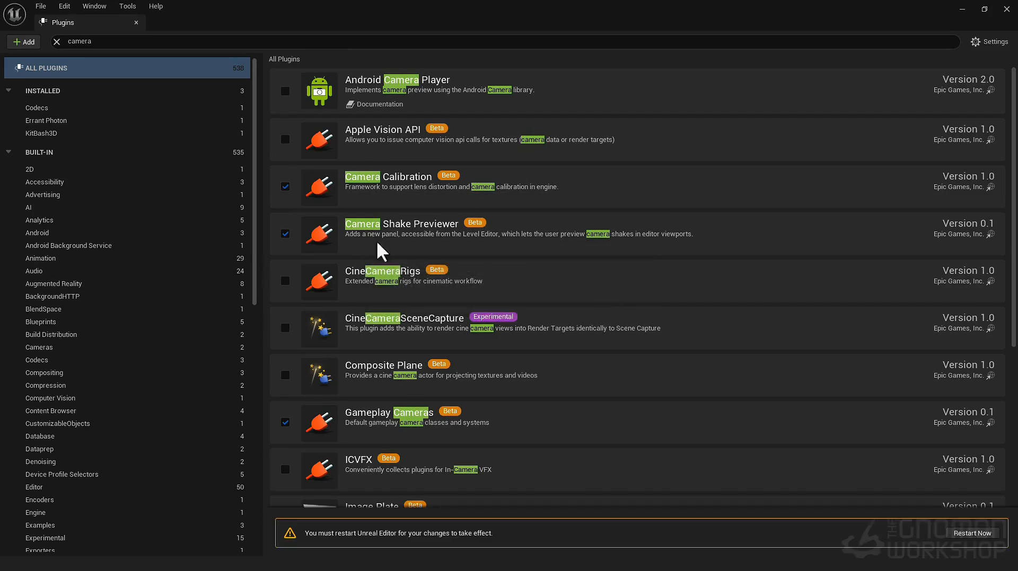
pyautogui.click(972, 534)
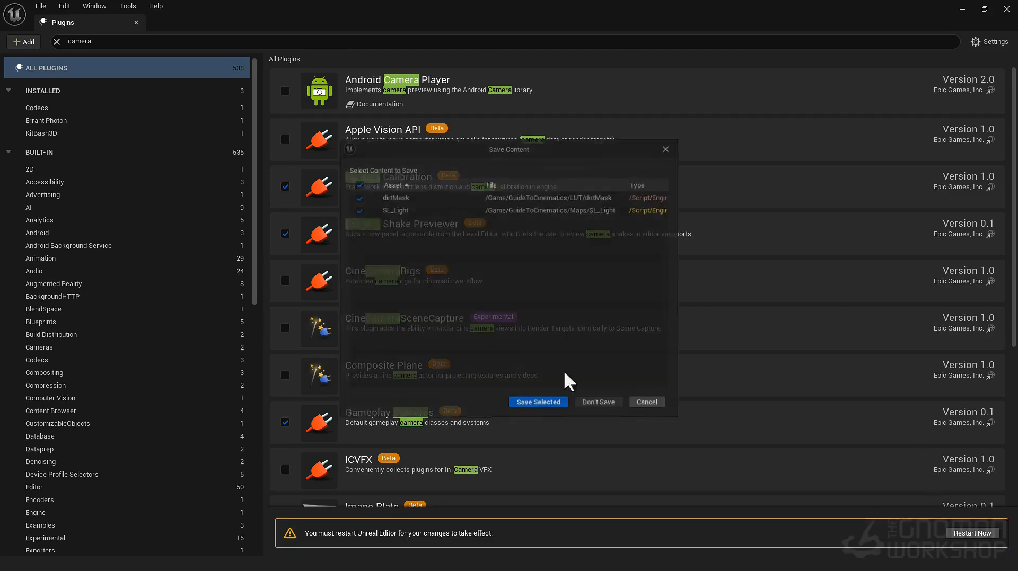
pyautogui.click(538, 404)
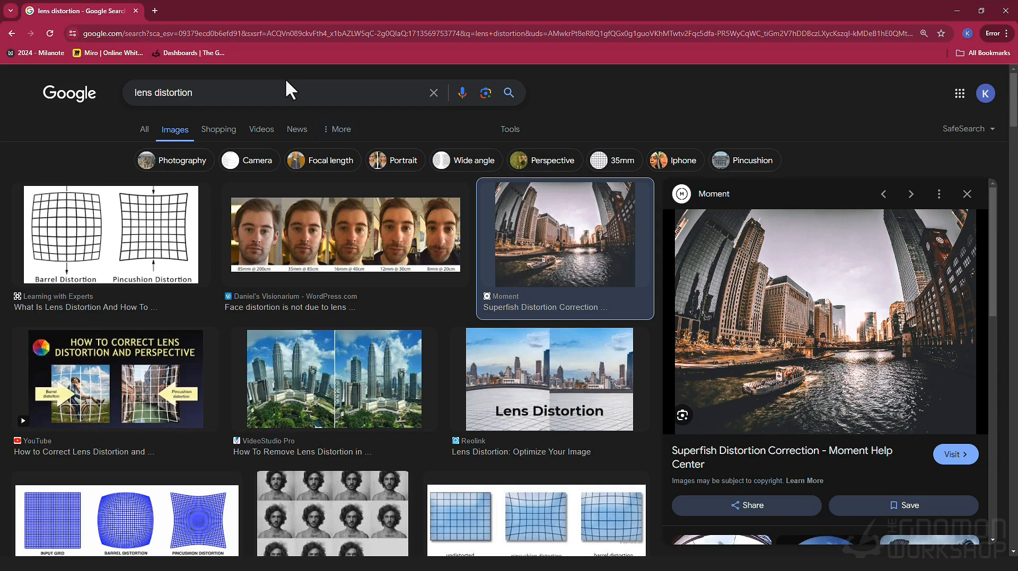
# - Switch to the browser and look through the lens distortion image results for a barrel distortion example
pyautogui.scroll(-5, 609, 312)
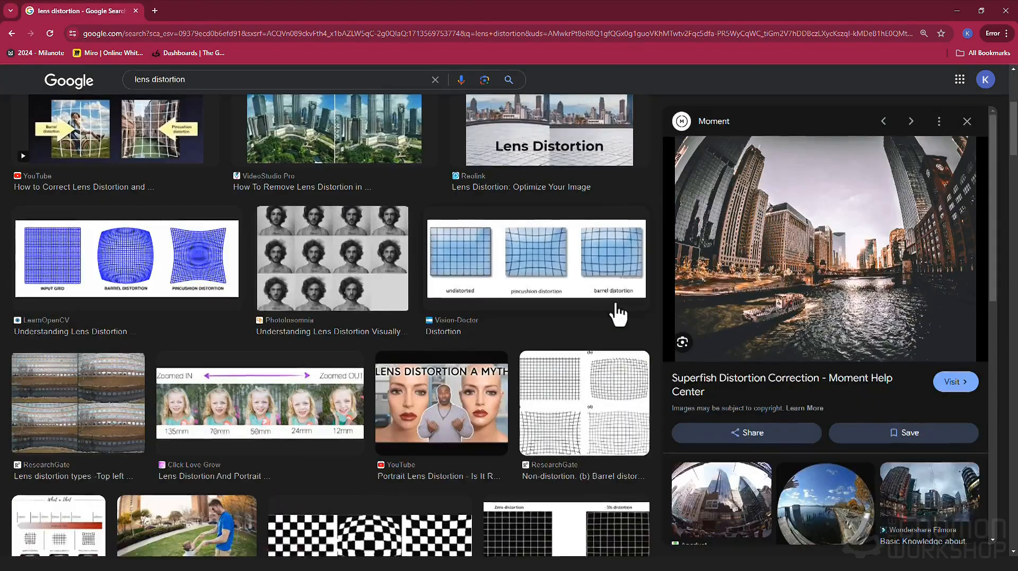
pyautogui.click(602, 288)
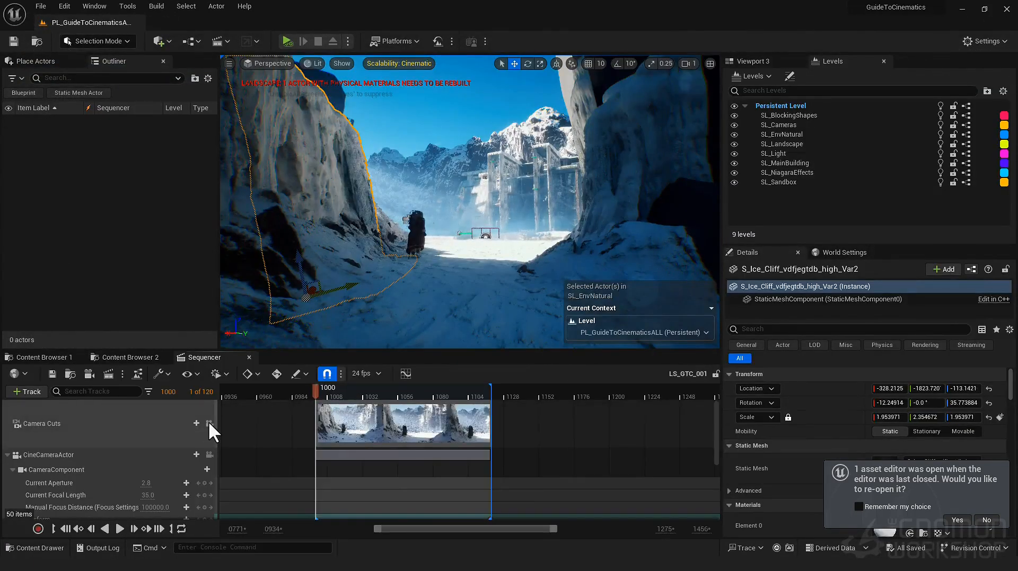
# - Lock the viewport to the Camera Cuts at frame 1055, decline reopening the asset editor, and make SL_Light the current level
pyautogui.click(209, 423)
pyautogui.moveTo(324, 393); pyautogui.dragTo(397, 402)
pyautogui.click(663, 455)
pyautogui.click(985, 520)
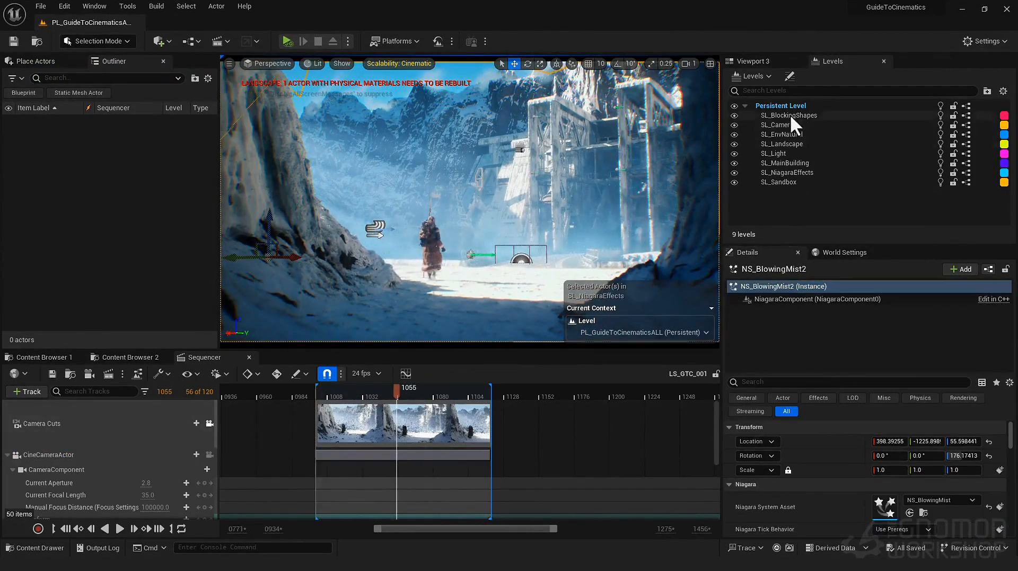
pyautogui.doubleClick(803, 154)
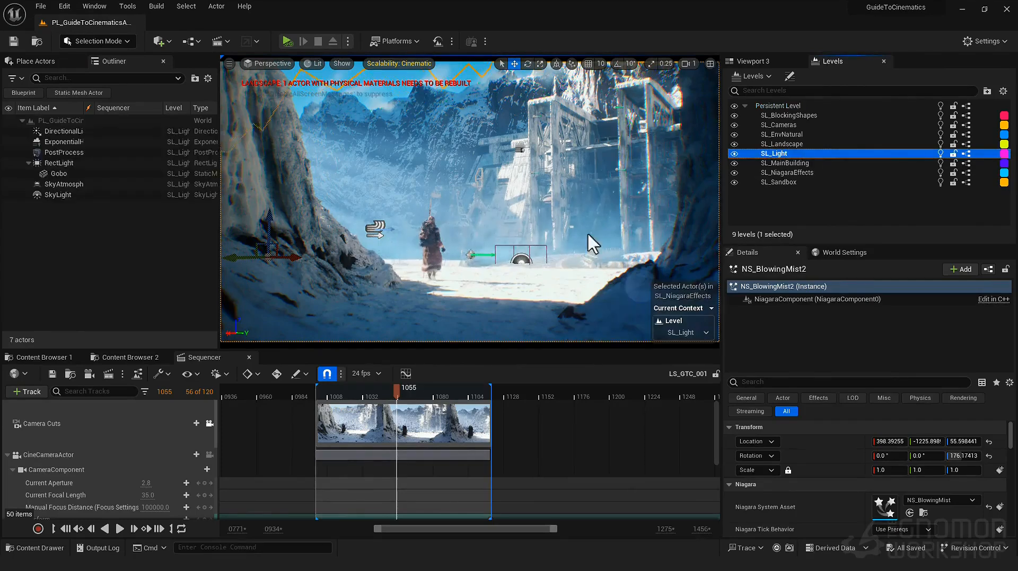
pyautogui.click(546, 249)
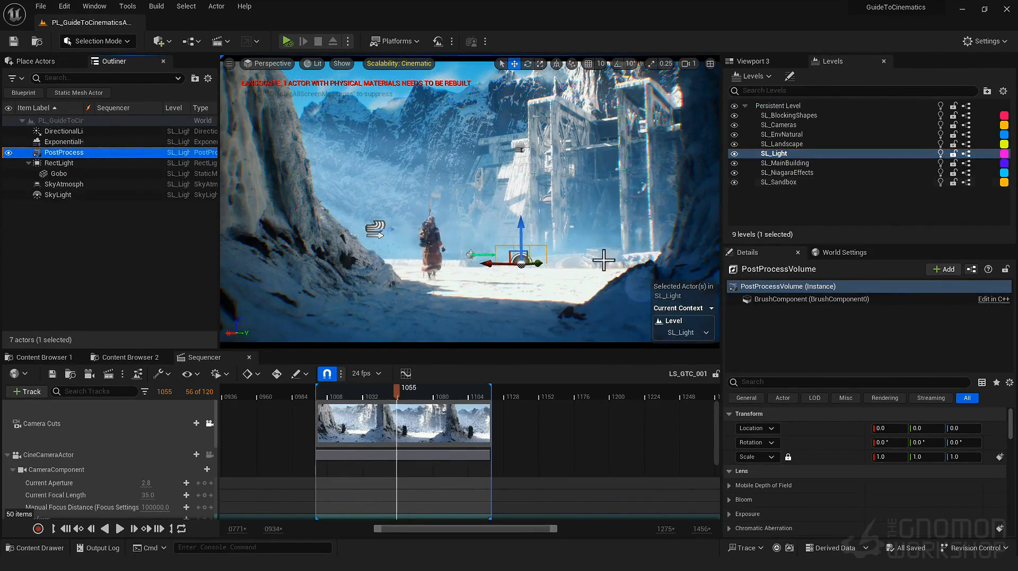
# - Select the CineCameraActor in the sequence and add a Lens component to it
pyautogui.click(154, 455)
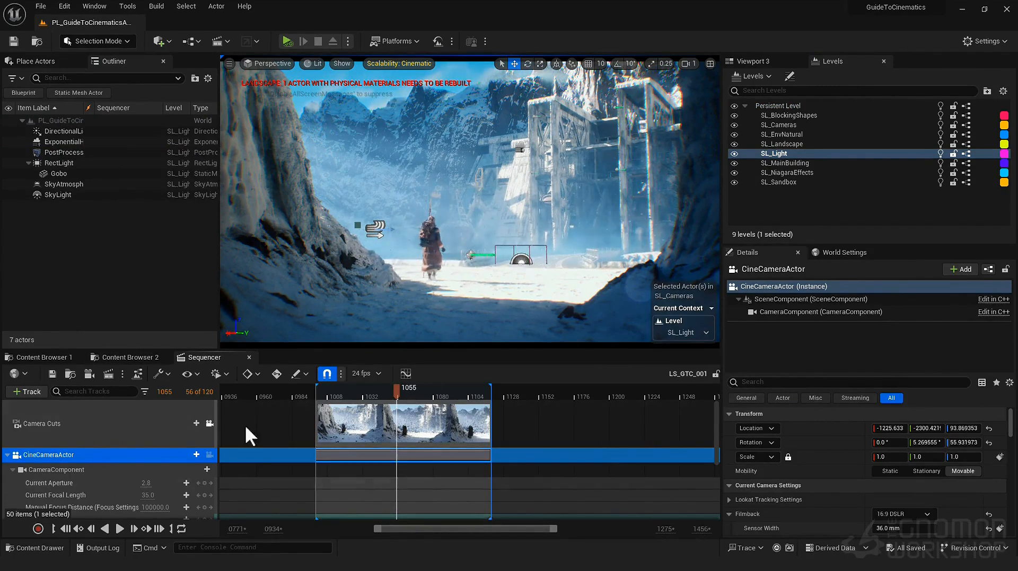
pyautogui.click(958, 269)
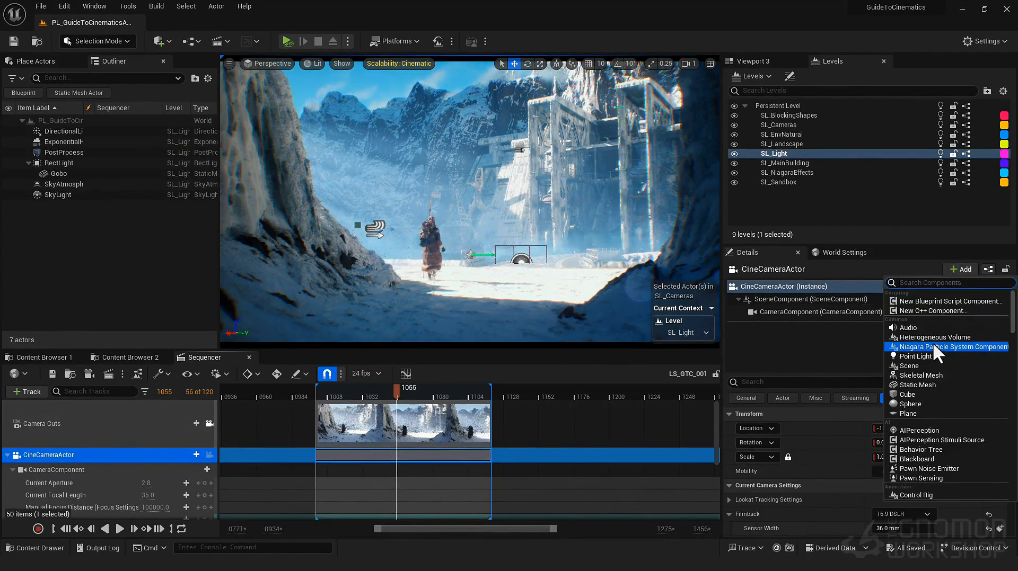
pyautogui.write('lens')
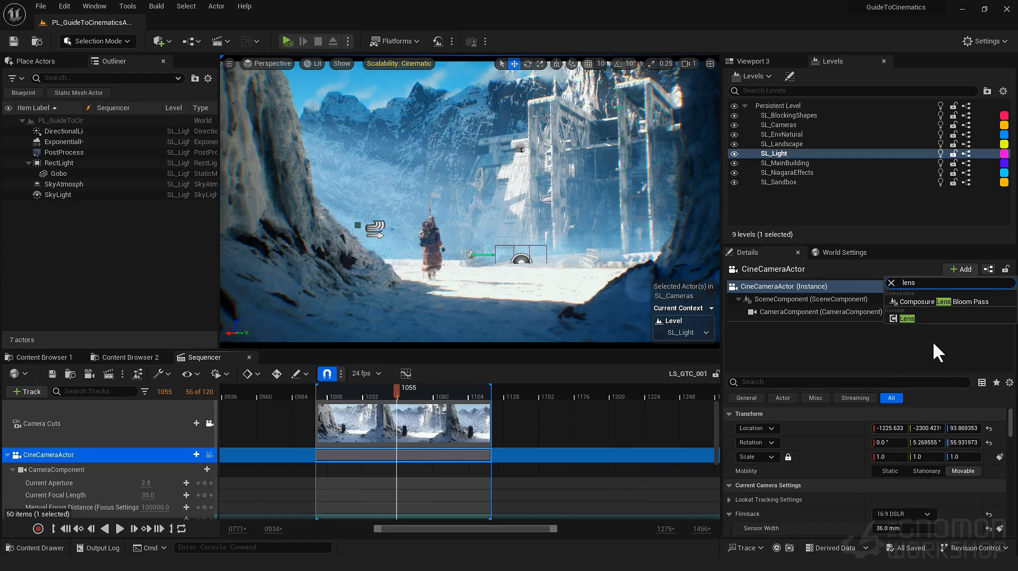
pyautogui.click(890, 320)
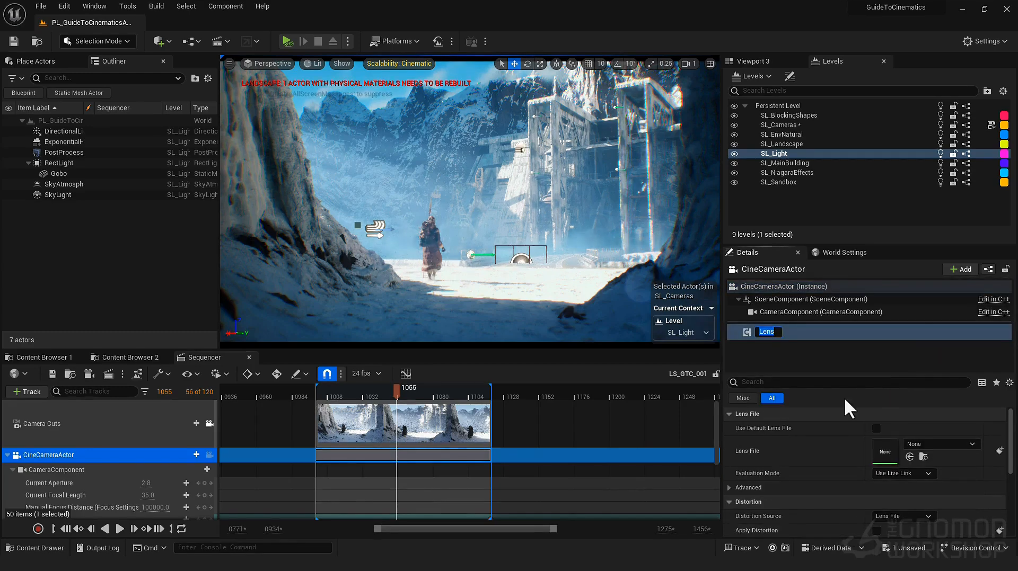
# - Set the Lens component's Distortion Source to Manual and its Lens Model to SphericalLensModel, and expand the distortion parameters
pyautogui.scroll(-1, 763, 450)
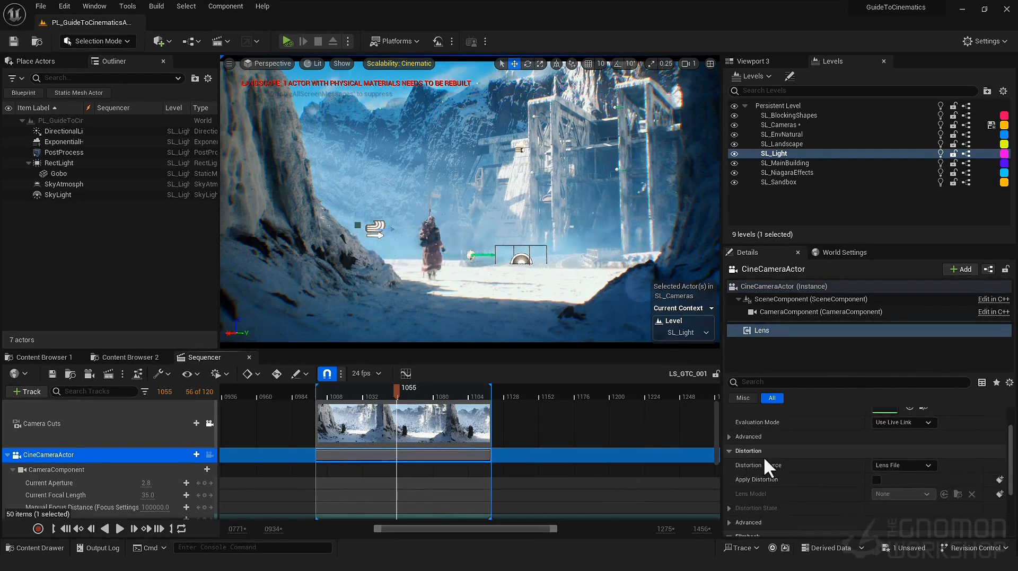
pyautogui.scroll(-1, 783, 454)
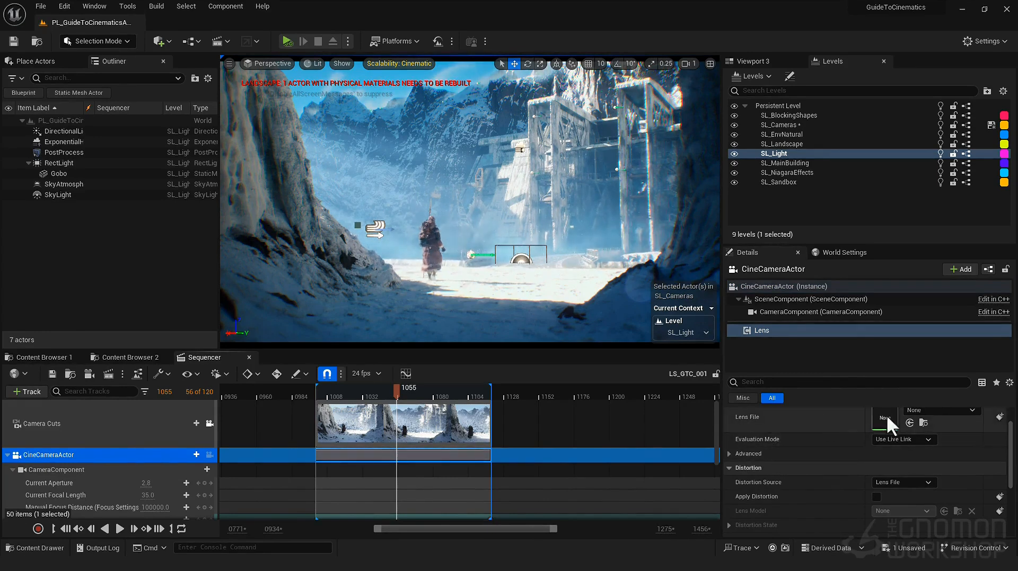
pyautogui.scroll(-1, 817, 454)
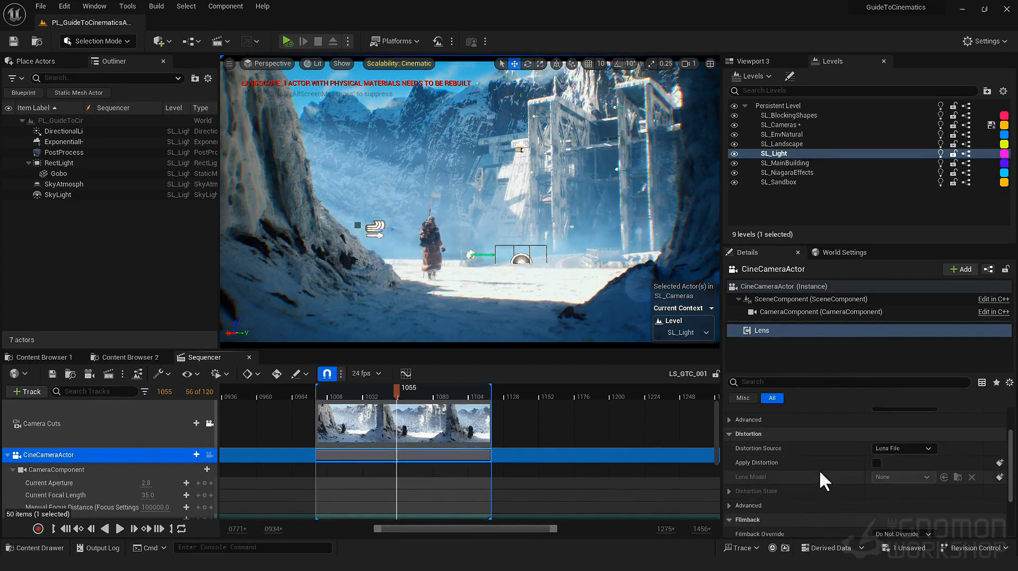
pyautogui.click(898, 448)
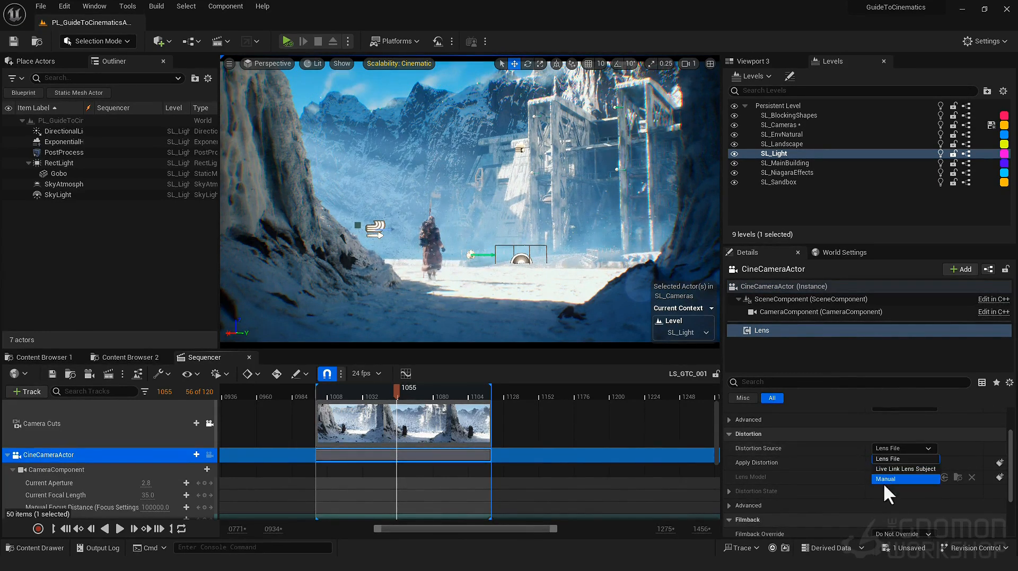
pyautogui.click(888, 479)
pyautogui.click(907, 479)
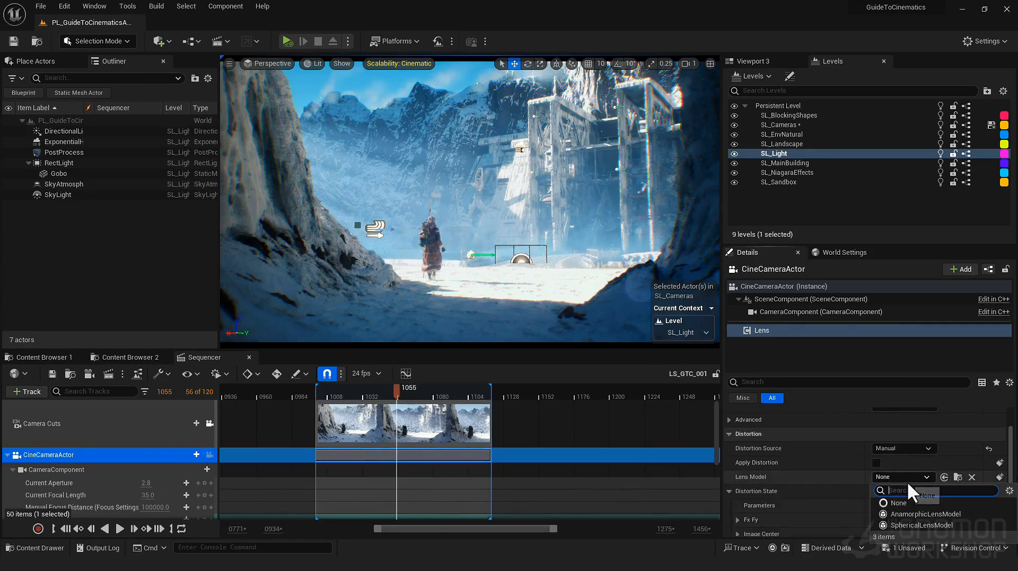
pyautogui.click(941, 528)
pyautogui.scroll(-3, 784, 475)
pyautogui.click(768, 449)
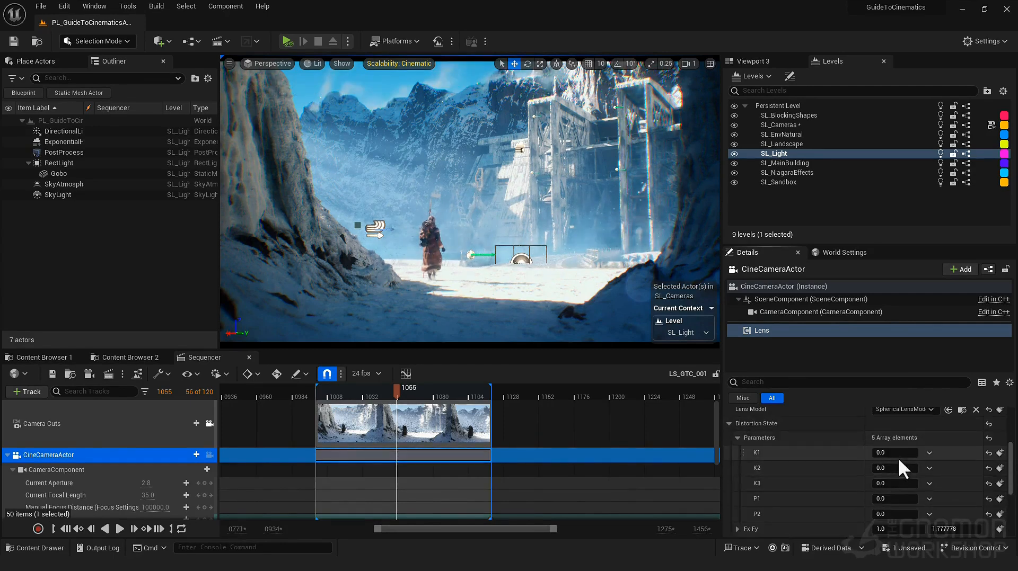
# - Set the K1 distortion parameter to -0.2 and enable Apply Distortion
pyautogui.click(893, 455)
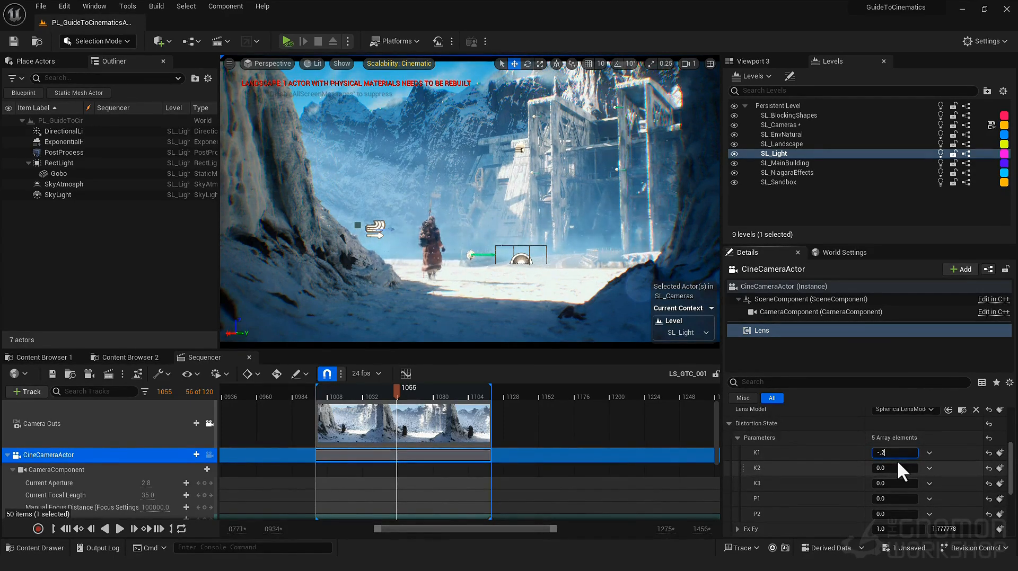
pyautogui.press('Return')
pyautogui.scroll(1, 896, 460)
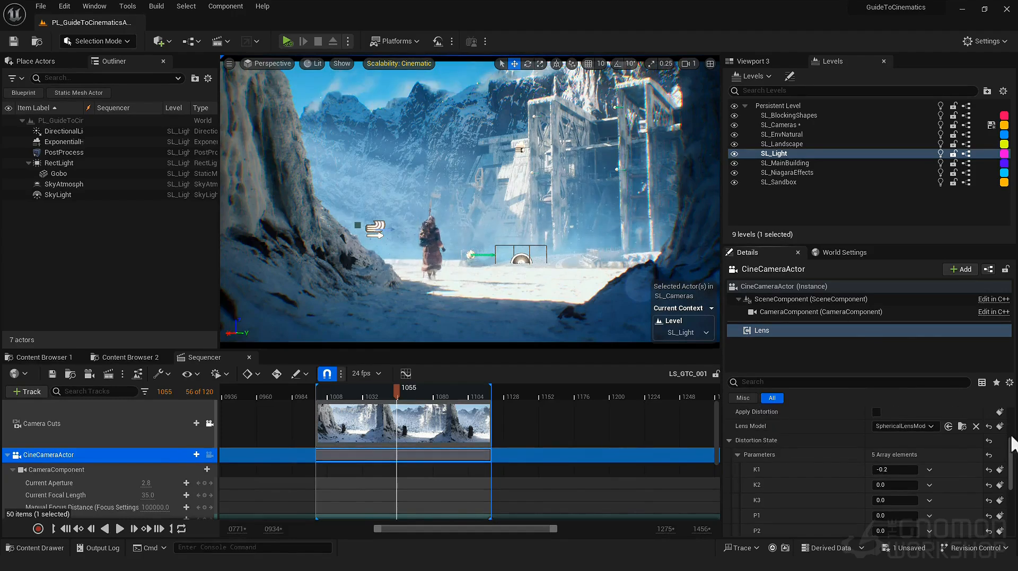
pyautogui.click(874, 412)
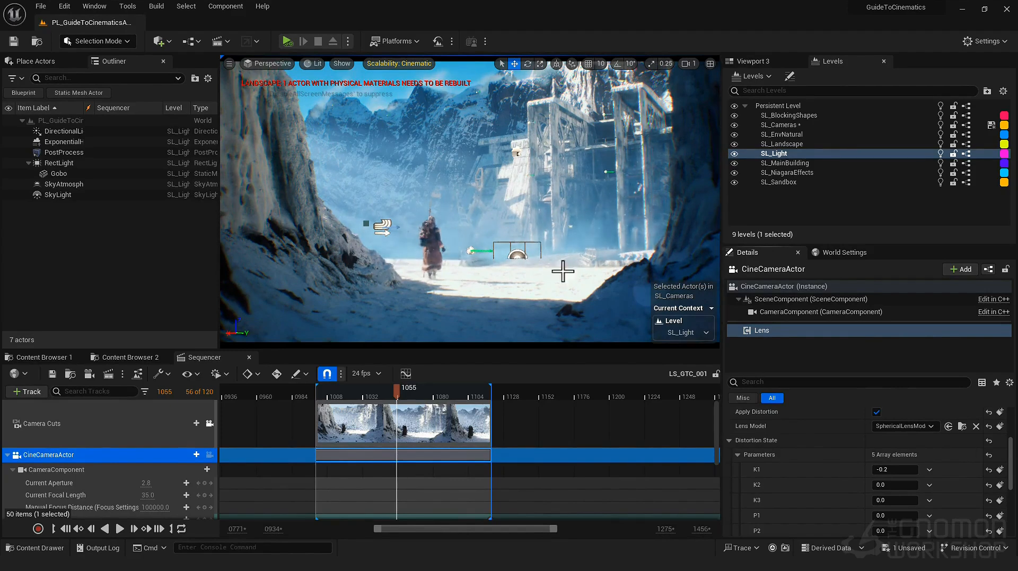
# - Try other K1 distortion strengths and set K1 back to -0.2
pyautogui.moveTo(884, 471); pyautogui.dragTo(860, 471)
pyautogui.click(887, 471)
pyautogui.write('-.')
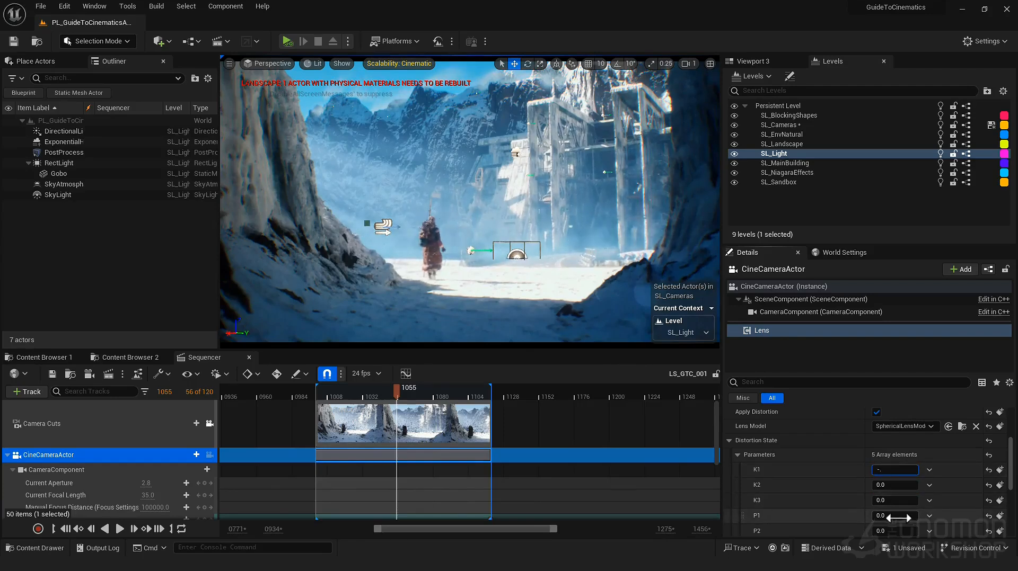
pyautogui.press('Return')
pyautogui.moveTo(900, 470)
pyautogui.mouseDown()
pyautogui.moveTo(832, 471)
pyautogui.moveTo(887, 471)
pyautogui.mouseUp()
pyautogui.click(900, 471)
pyautogui.write('-0.2')
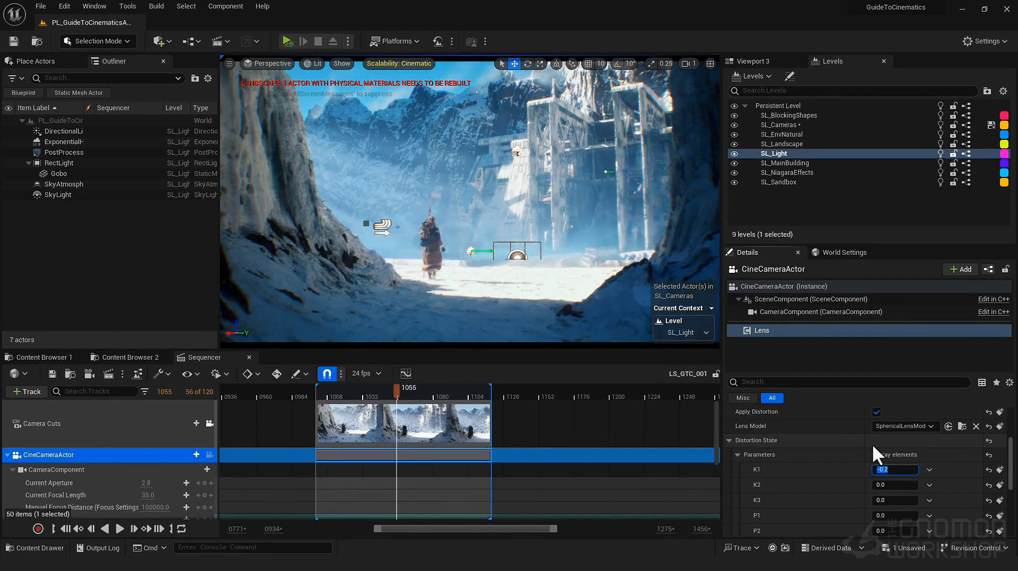
pyautogui.press('Return')
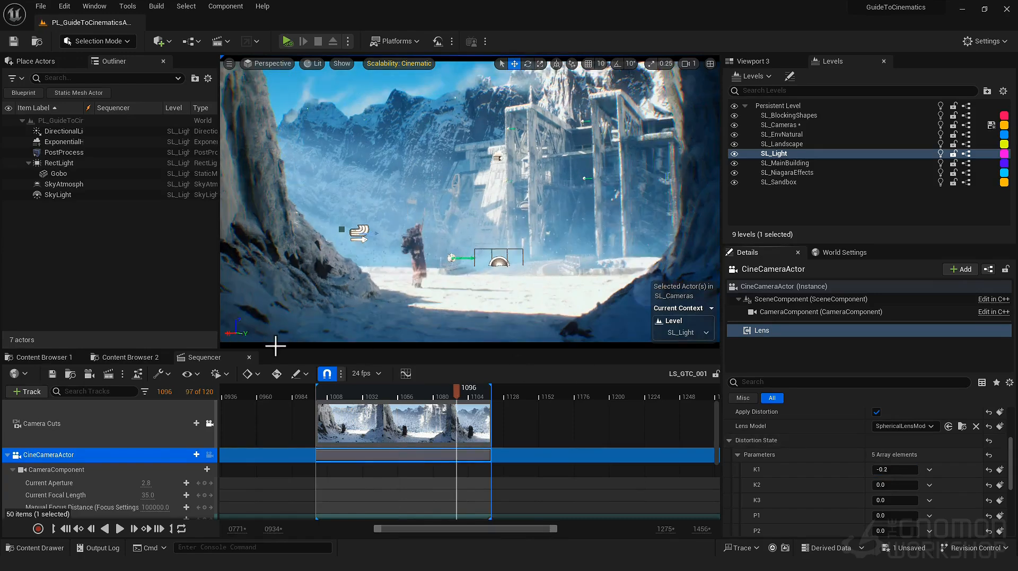
# - Enlarge the viewport in both directions and move the sequence to frame 1040 to examine the lens distortion
pyautogui.moveTo(273, 374); pyautogui.dragTo(273, 429)
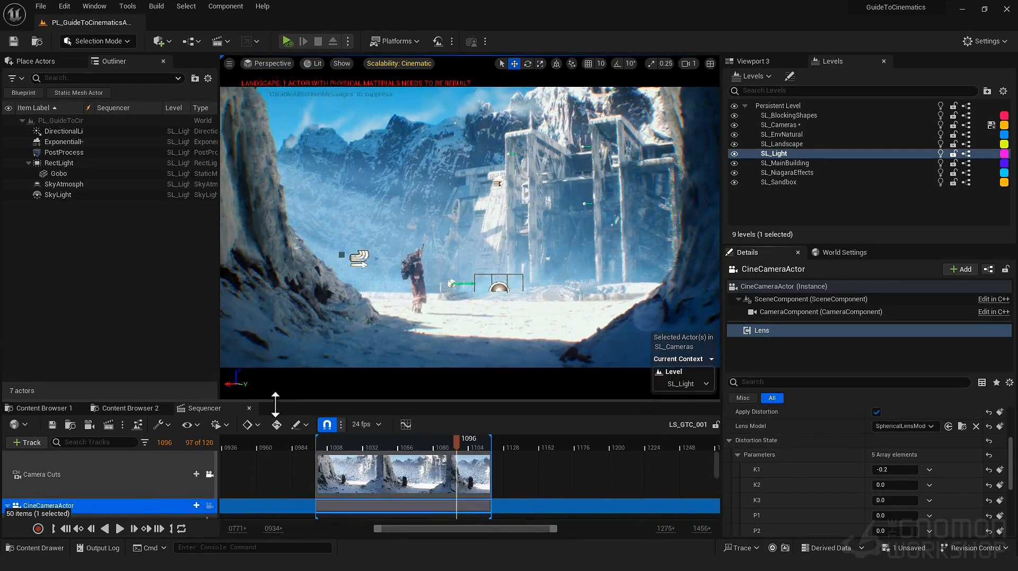
pyautogui.moveTo(722, 360); pyautogui.dragTo(782, 350)
pyautogui.click(407, 444)
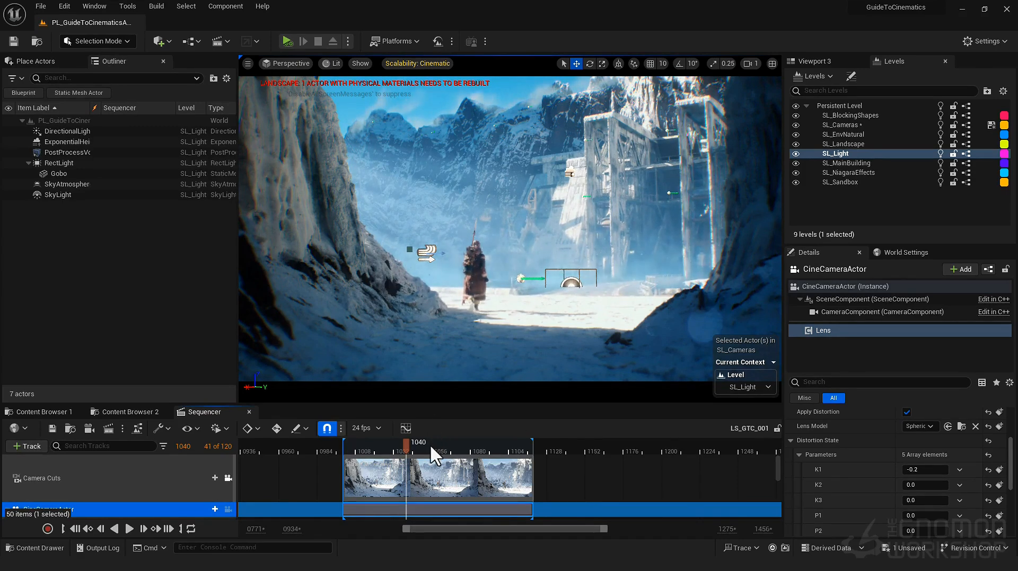
# - Filter the CineCameraActor's properties for "focus" and enable Draw Debug Focus Plane
pyautogui.click(845, 286)
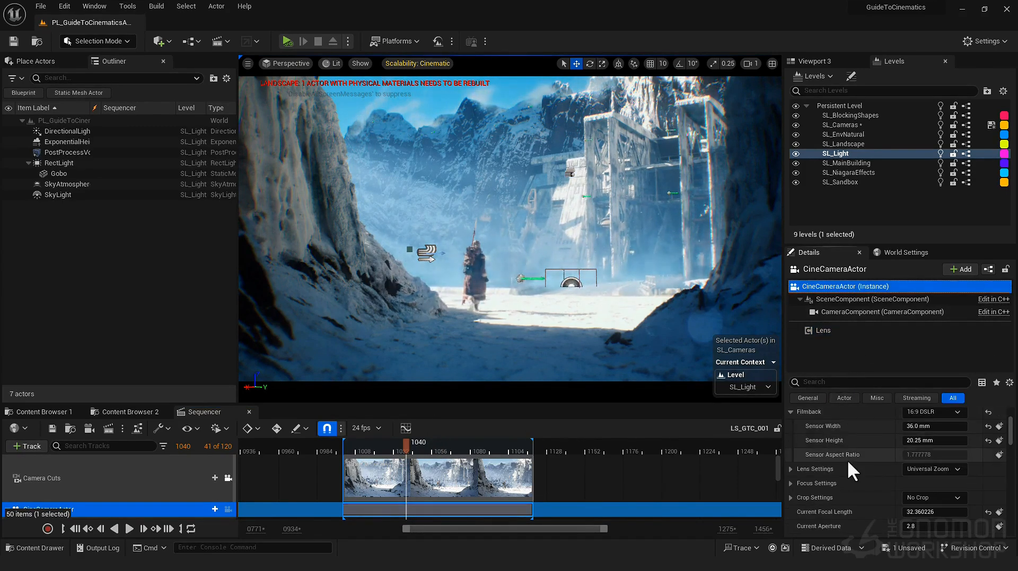
pyautogui.scroll(-2, 847, 453)
pyautogui.click(843, 382)
pyautogui.write('focus')
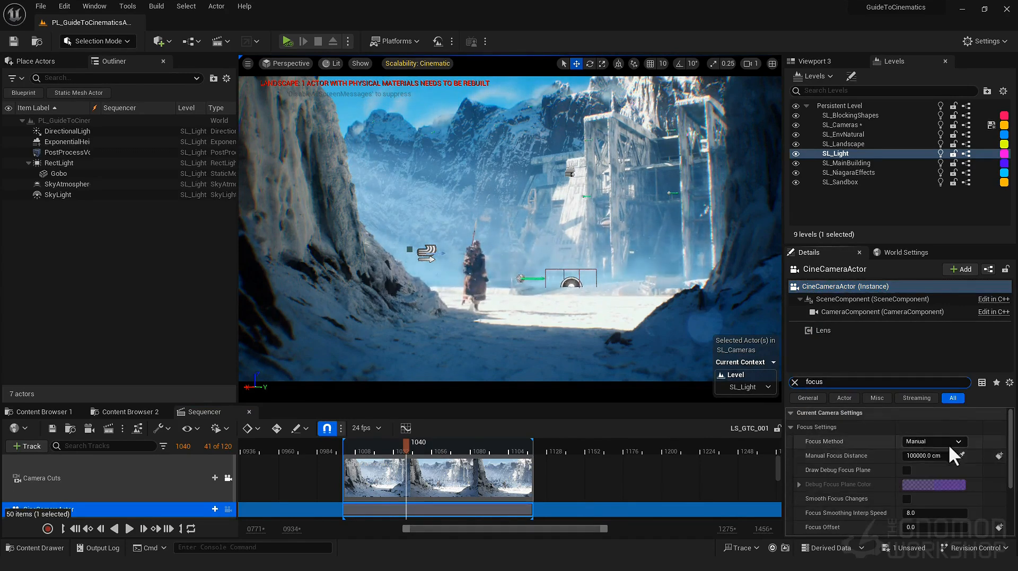
pyautogui.click(907, 471)
# - Sample the Manual Focus Distance from the character in the scene at frame 1034 and return to the sequence start
pyautogui.moveTo(407, 441)
pyautogui.mouseDown()
pyautogui.moveTo(383, 443)
pyautogui.moveTo(397, 443)
pyautogui.mouseUp()
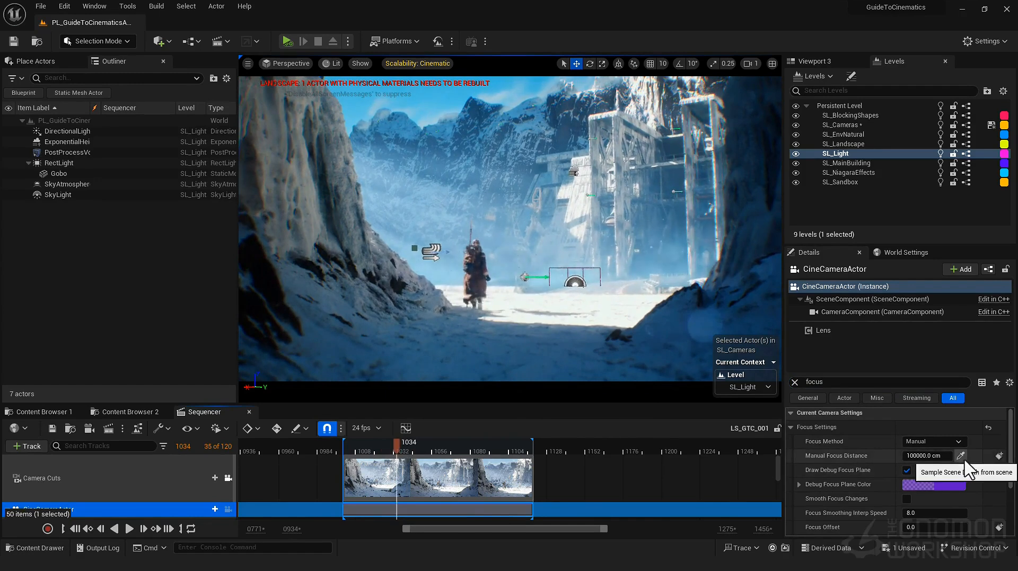
pyautogui.click(960, 455)
pyautogui.click(477, 342)
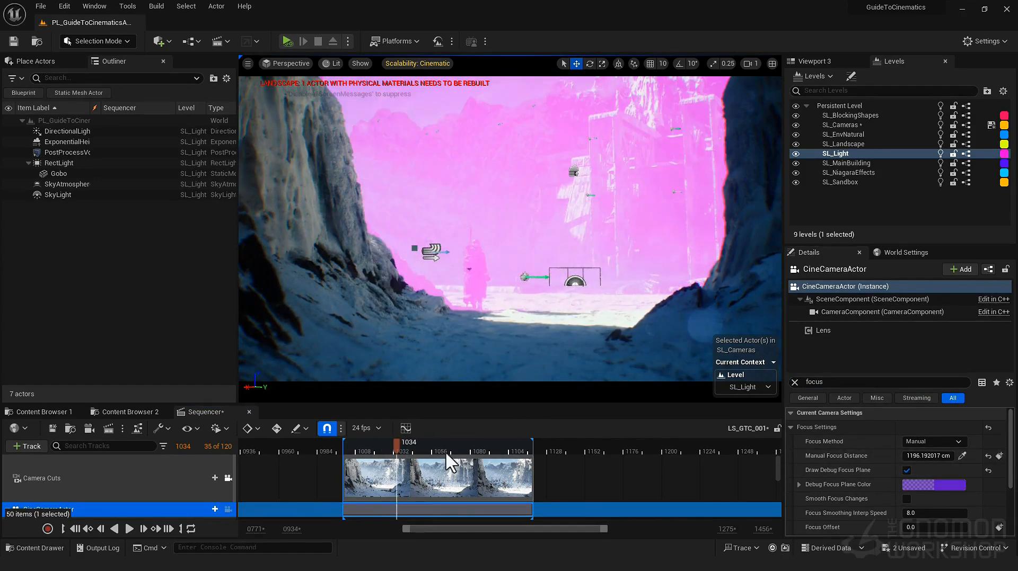
pyautogui.click(75, 528)
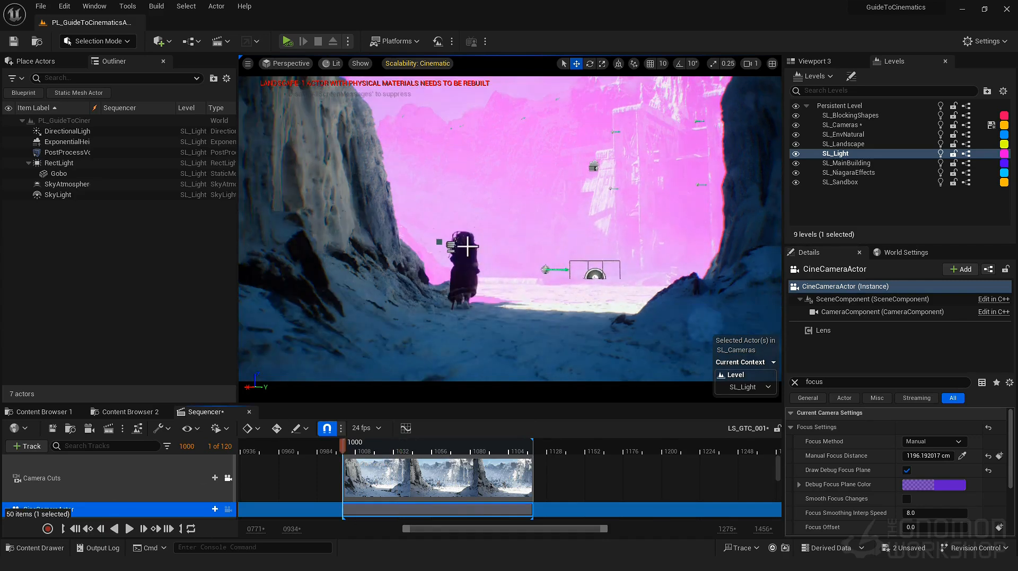
# - Clear the property filter, try a Current Aperture of 1.2 on the camera, and set it to 2.8
pyautogui.scroll(-2, 984, 490)
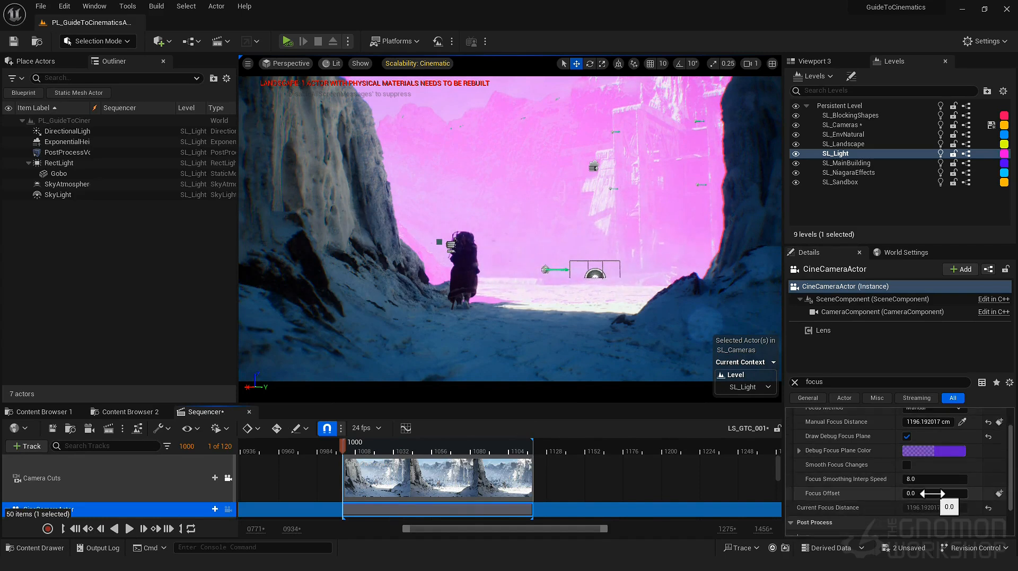
pyautogui.scroll(2, 931, 494)
pyautogui.click(794, 382)
pyautogui.scroll(-4, 836, 458)
pyautogui.scroll(3, 837, 455)
pyautogui.moveTo(919, 494); pyautogui.dragTo(923, 494)
pyautogui.write('1.2')
pyautogui.press('Return')
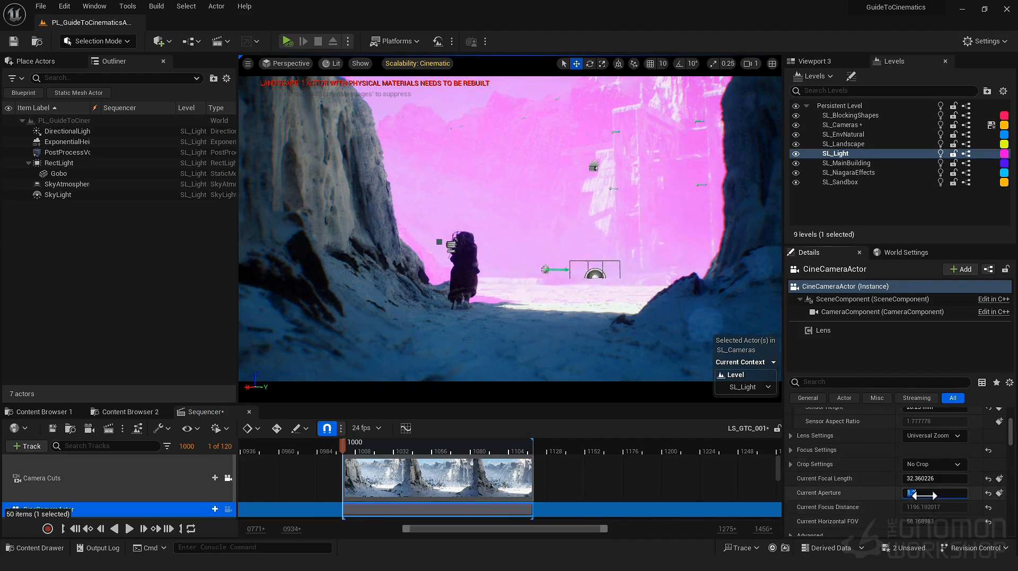
pyautogui.write('2.')
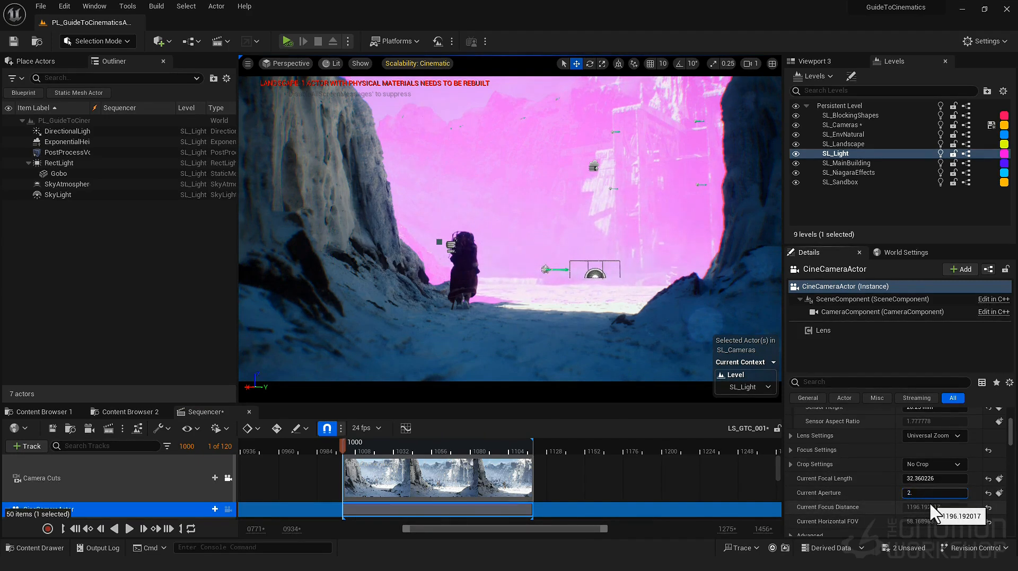
pyautogui.press('Return')
# - Filter the camera properties for "focu", keyframe Manual Focus Distance at frame 1000 and select its track in the sequence
pyautogui.scroll(-5, 875, 498)
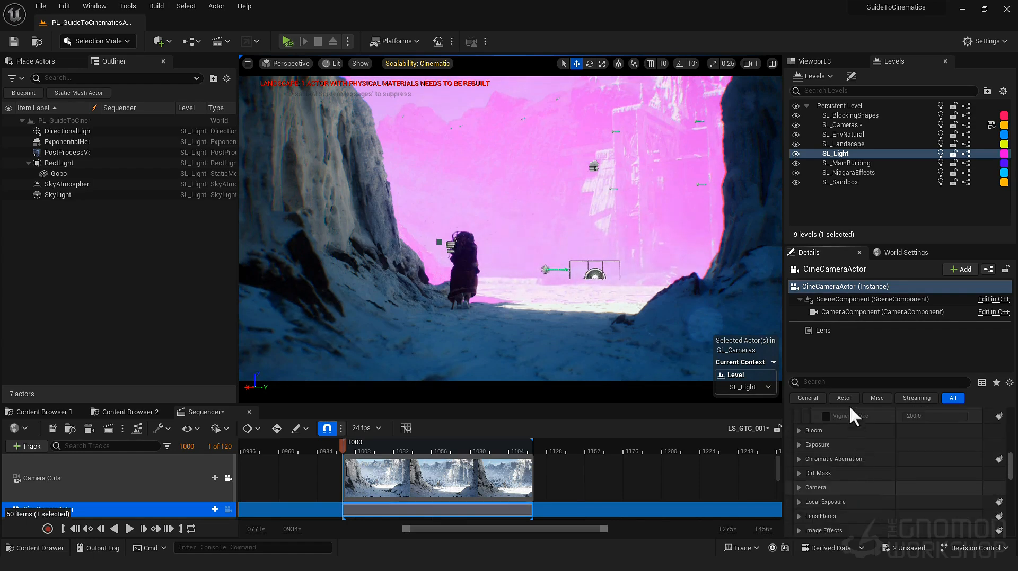
pyautogui.hotkey('ctrl', 'f')
pyautogui.write('focu')
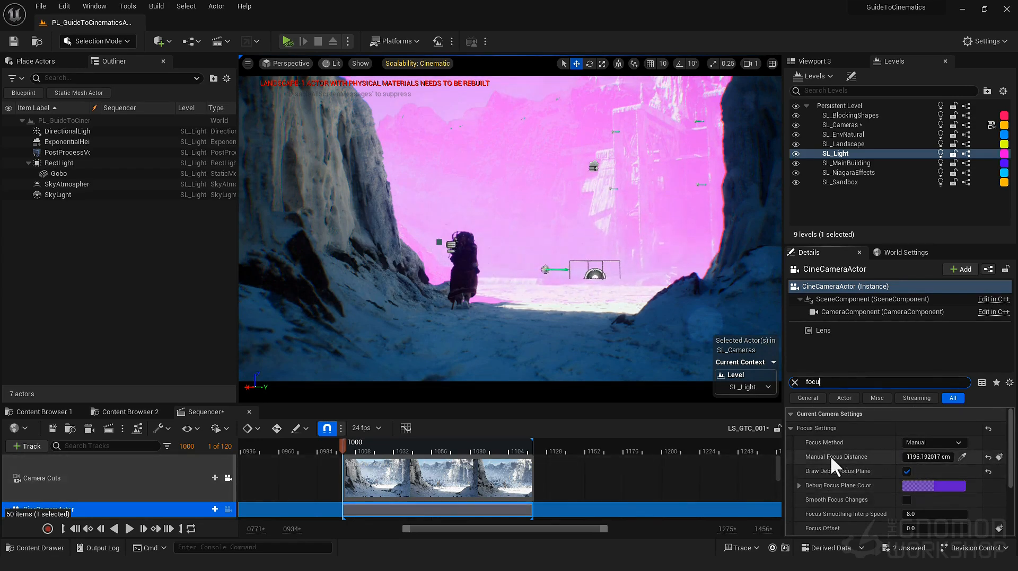
pyautogui.click(999, 457)
pyautogui.scroll(-2, 154, 494)
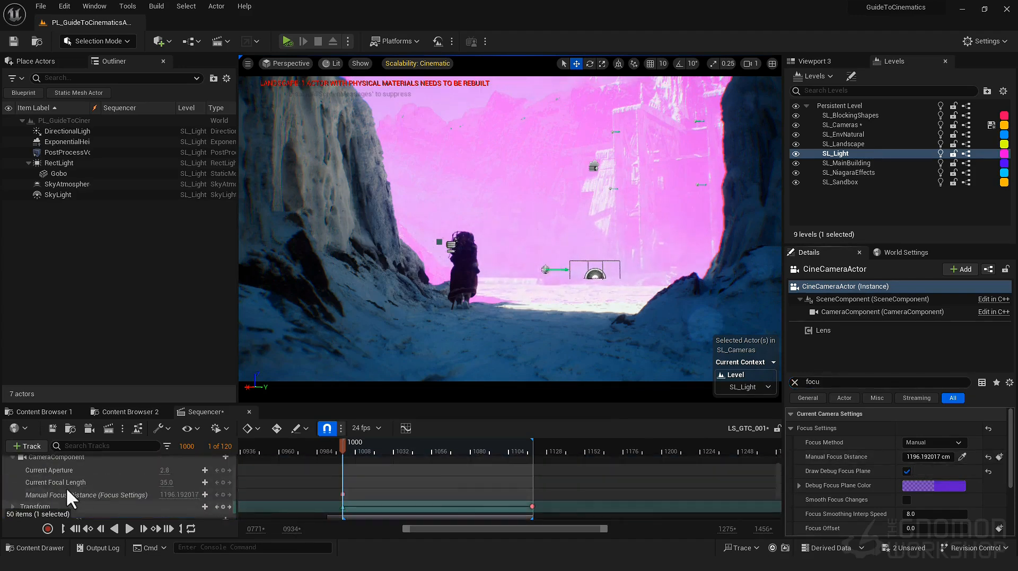
pyautogui.click(52, 494)
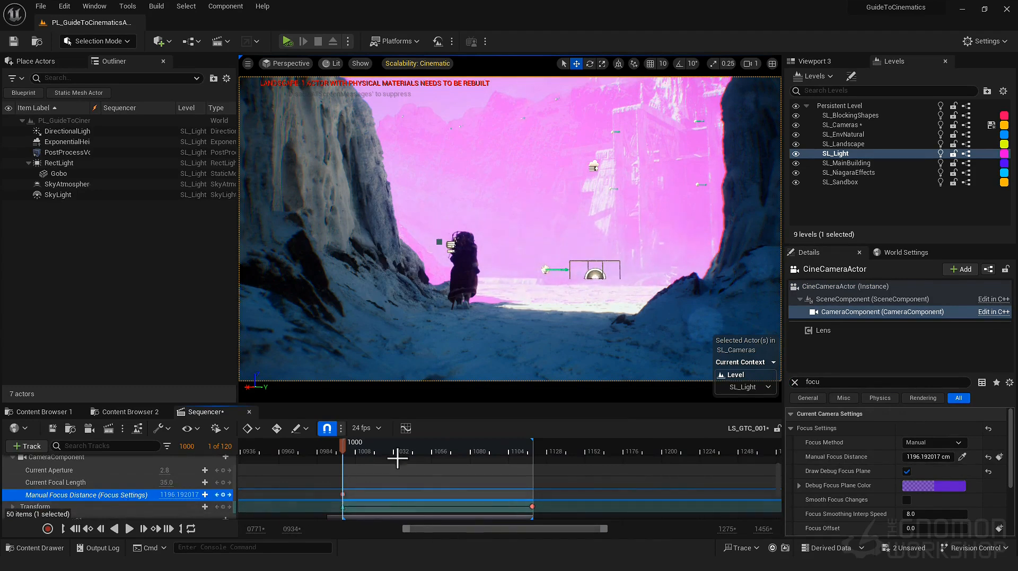
# - Sample the Manual Focus Distance from the building tower at frame 1078, keyframe it and shift that key to frame 1088
pyautogui.moveTo(365, 445); pyautogui.dragTo(467, 462)
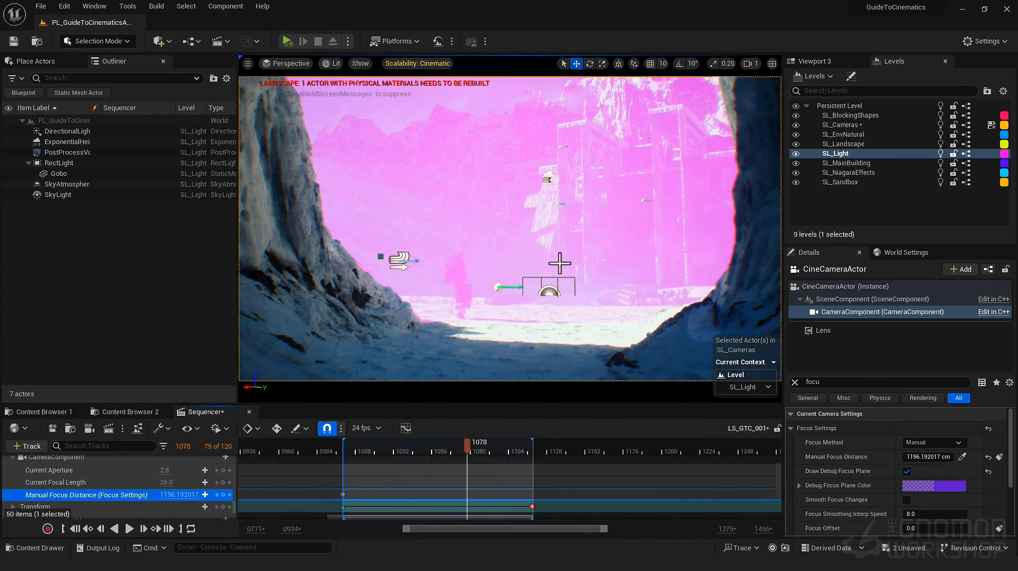
pyautogui.click(603, 197)
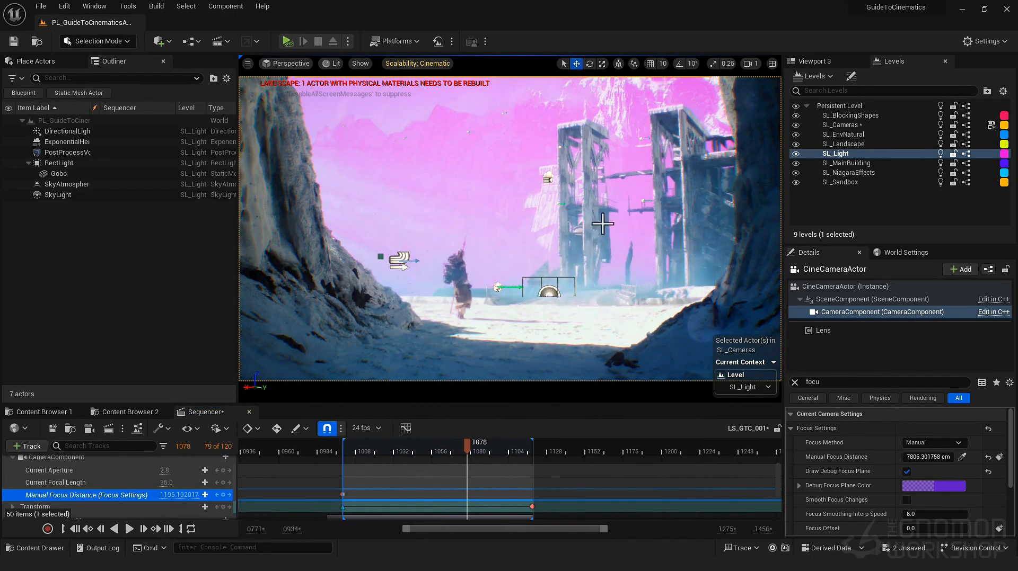
pyautogui.click(223, 495)
pyautogui.moveTo(482, 445)
pyautogui.mouseDown()
pyautogui.moveTo(399, 454)
pyautogui.moveTo(518, 460)
pyautogui.moveTo(466, 460)
pyautogui.moveTo(482, 460)
pyautogui.mouseUp()
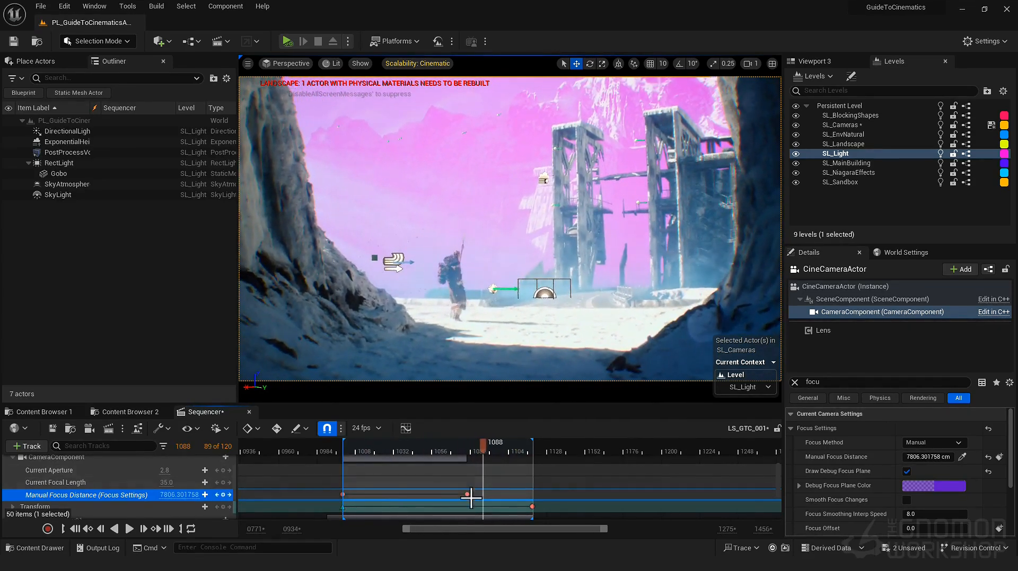
pyautogui.moveTo(466, 496); pyautogui.dragTo(482, 494)
# - Turn off Draw Debug Focus Plane and play the sequence from near its start to review the focus pull
pyautogui.moveTo(483, 448); pyautogui.dragTo(528, 449)
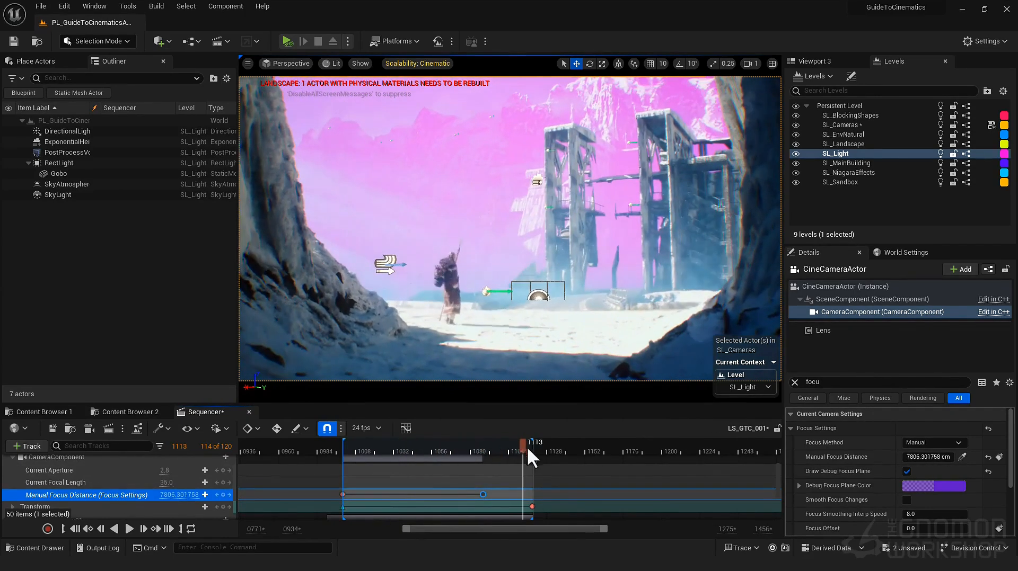
pyautogui.click(906, 472)
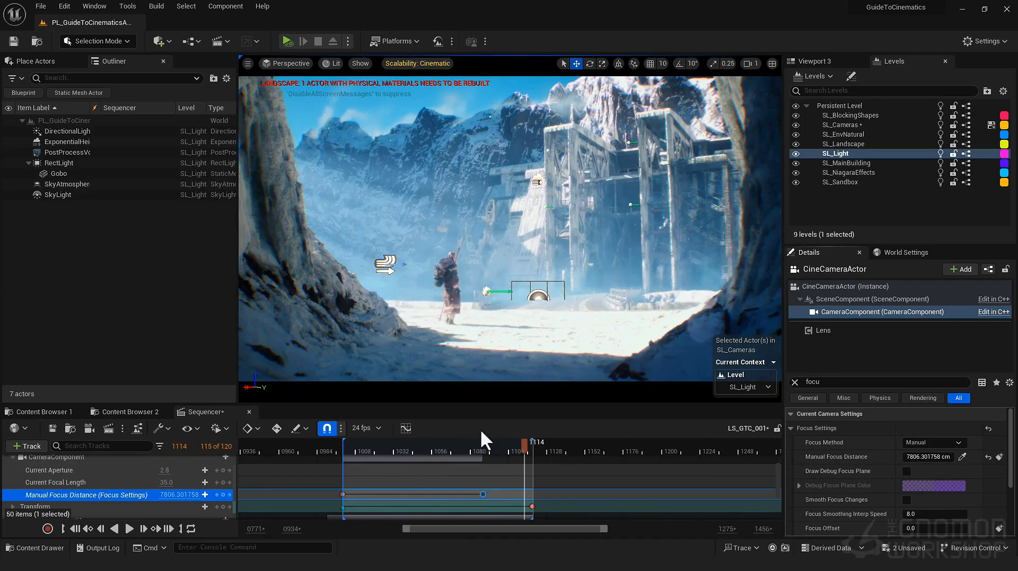
pyautogui.click(382, 447)
pyautogui.press('space')
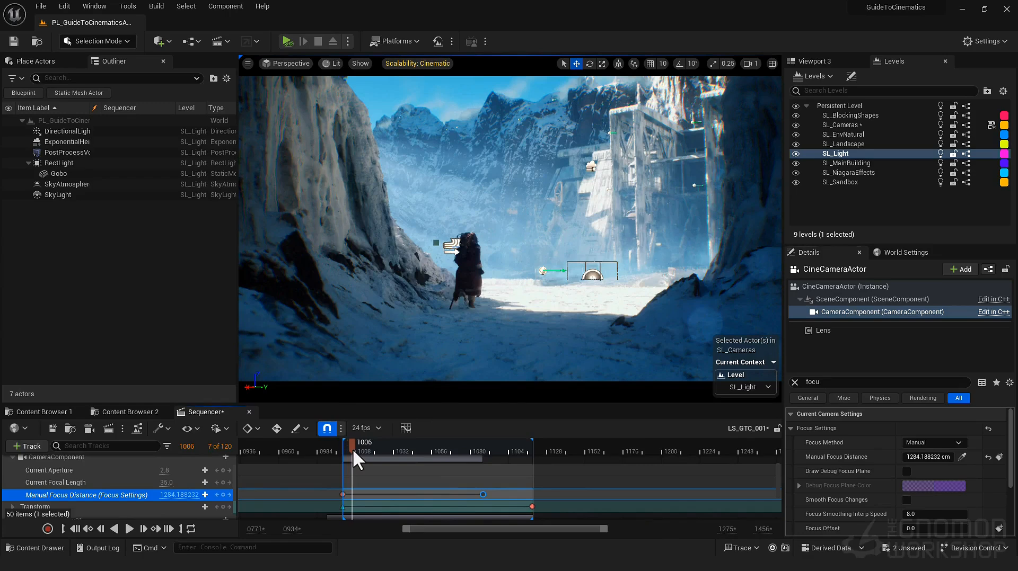
pyautogui.press('space')
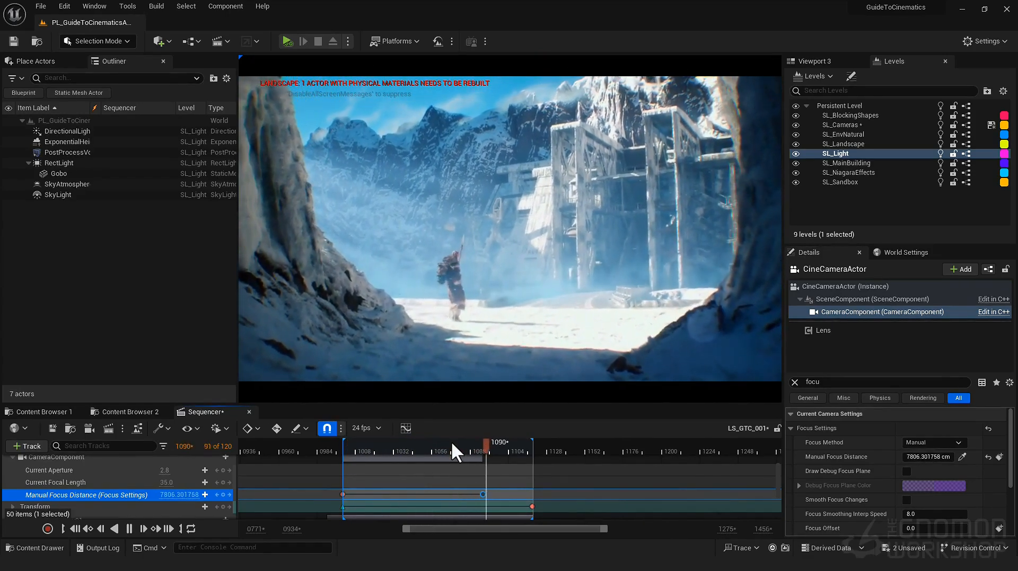
pyautogui.press('space')
# - Make SL_EnvNatural the current level and hide the SL_NiagaraEffects level
pyautogui.doubleClick(832, 135)
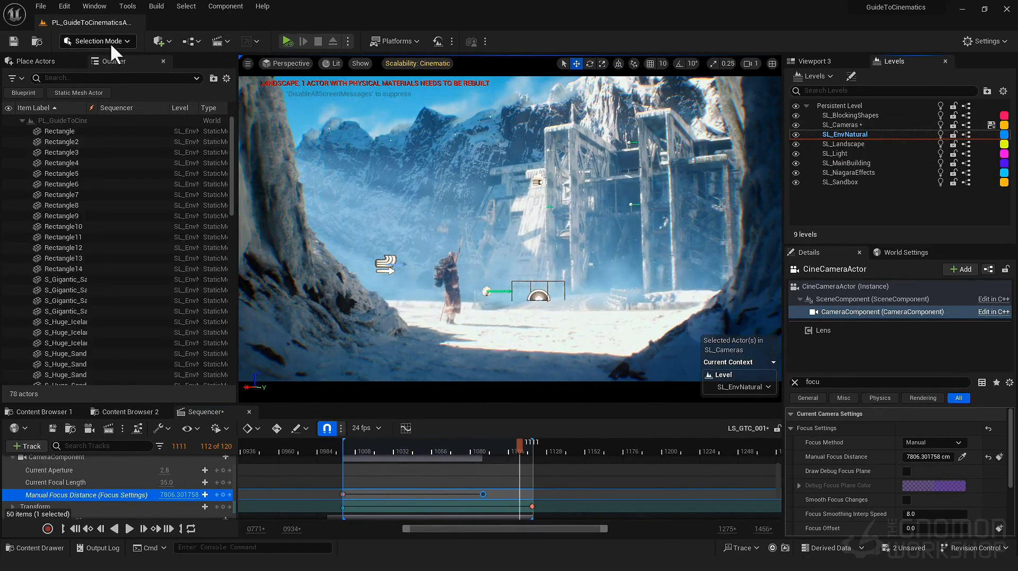
pyautogui.click(162, 41)
pyautogui.click(898, 185)
pyautogui.click(848, 172)
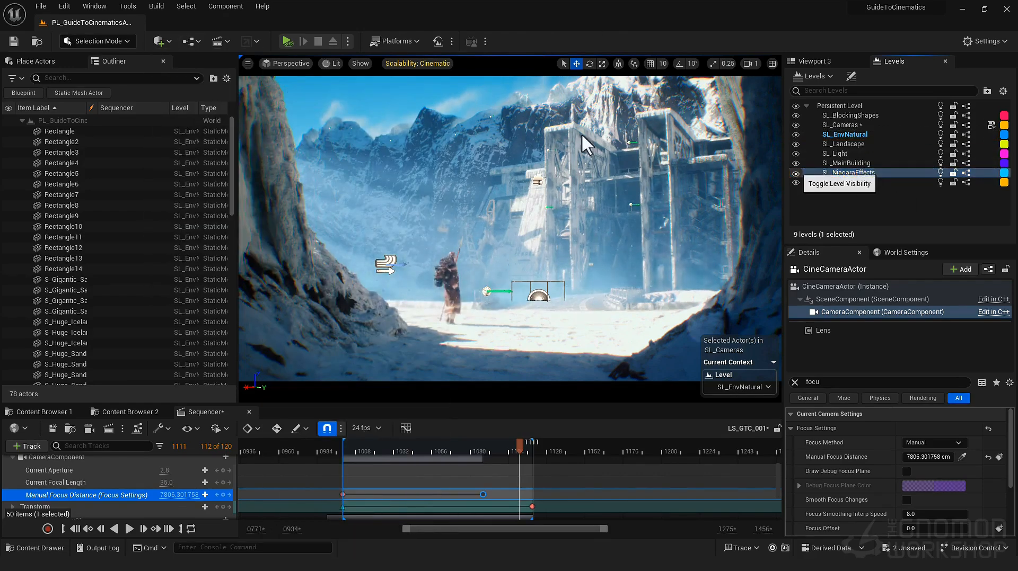
# - Open Quixel Bridge, search its decals for "footprint" and add the Snow Footprints decal to the project at Medium Quality
pyautogui.click(162, 41)
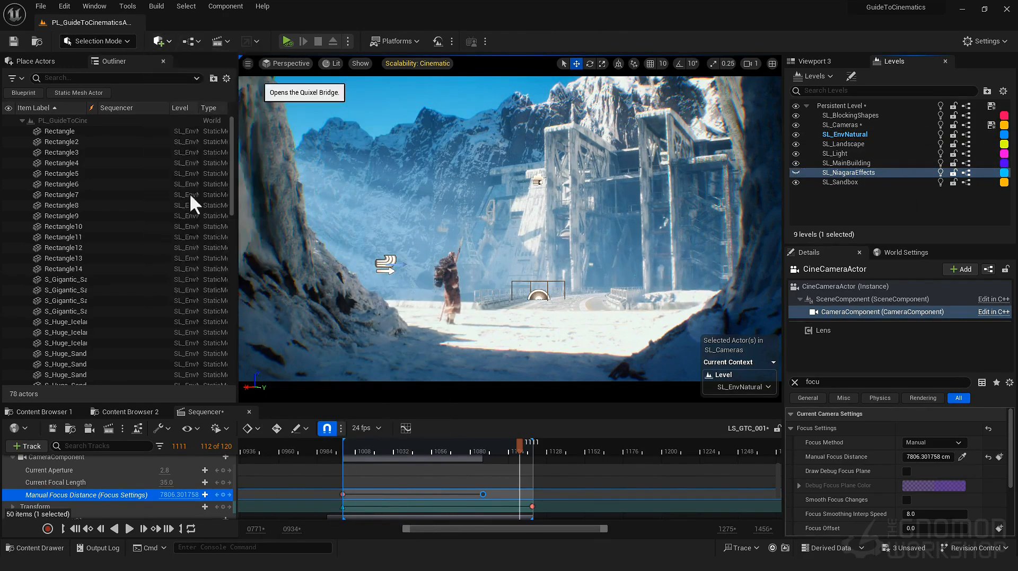
pyautogui.click(195, 81)
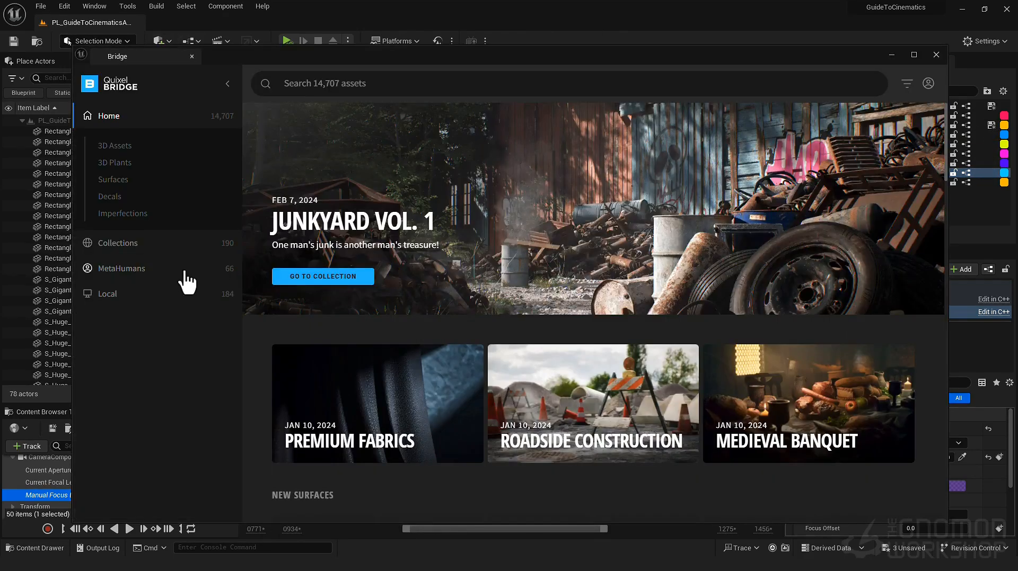
pyautogui.click(110, 197)
pyautogui.click(406, 84)
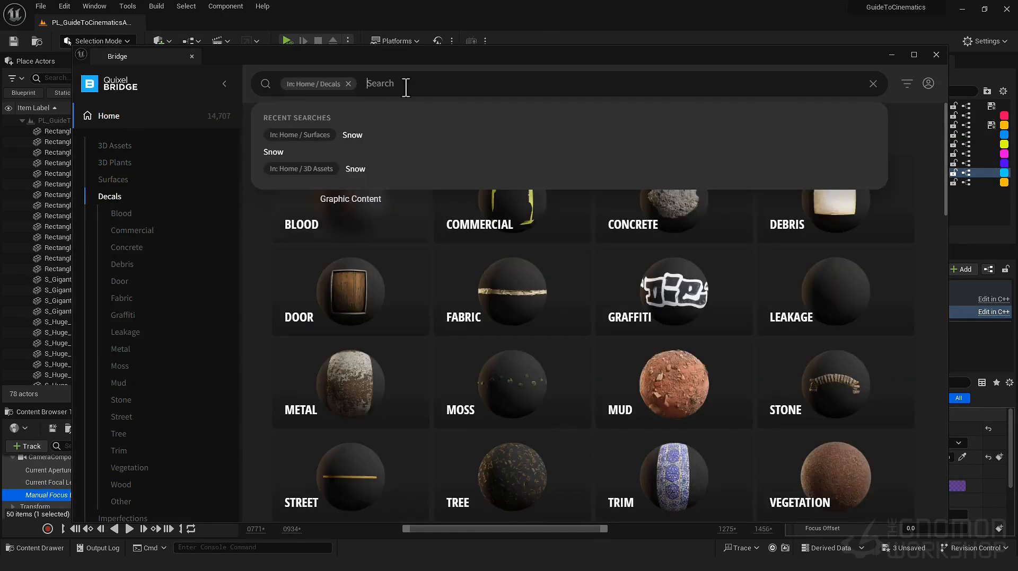
pyautogui.write('footprint')
pyautogui.press('Return')
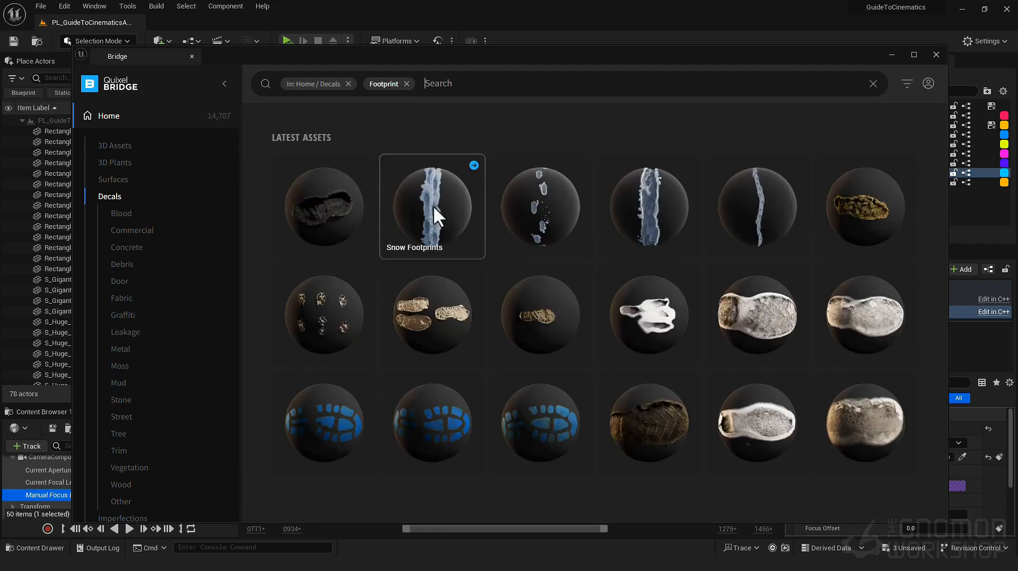
pyautogui.click(468, 212)
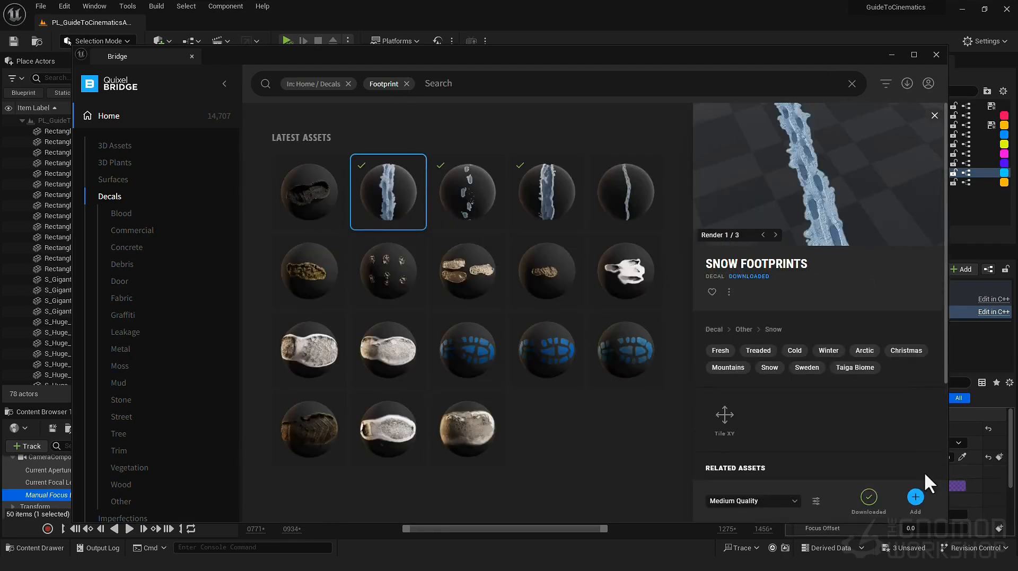
pyautogui.click(924, 499)
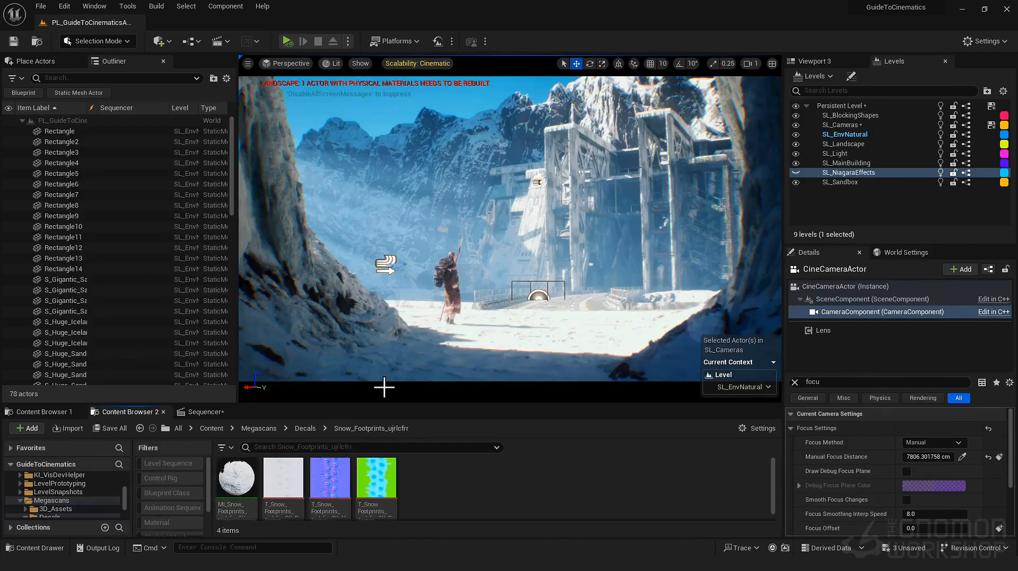
# - Place the Snow Footprints decal material on the foreground snow, with SL_EnvNatural as the level that receives it
pyautogui.click(848, 134)
pyautogui.moveTo(237, 479); pyautogui.dragTo(458, 350)
pyautogui.moveTo(524, 291); pyautogui.dragTo(477, 323, button='right')
pyautogui.moveTo(536, 166); pyautogui.dragTo(560, 167, button='right')
pyautogui.moveTo(547, 169); pyautogui.dragTo(639, 158)
pyautogui.moveTo(577, 224); pyautogui.dragTo(673, 182, button='right')
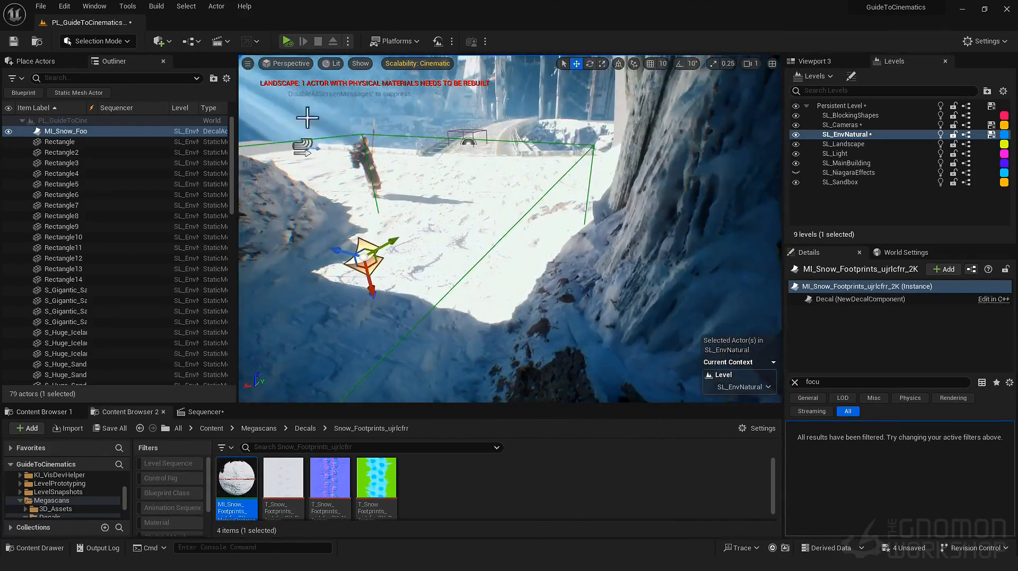
# - Scale the footprint decal narrower across its width and move it over to the character
pyautogui.moveTo(516, 285); pyautogui.dragTo(446, 295, button='right')
pyautogui.moveTo(532, 222); pyautogui.dragTo(532, 256, button='right')
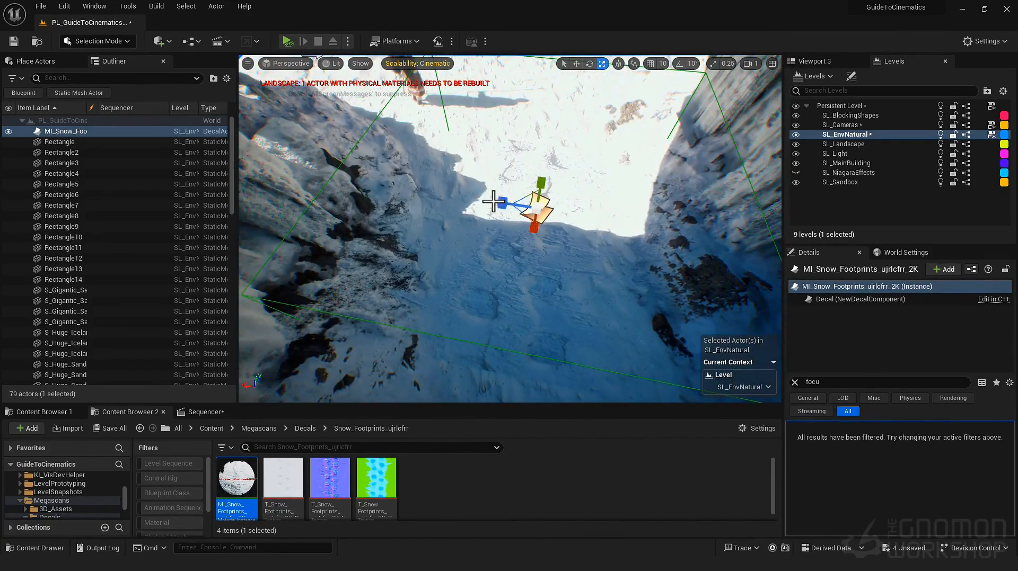
pyautogui.moveTo(502, 203); pyautogui.dragTo(536, 207)
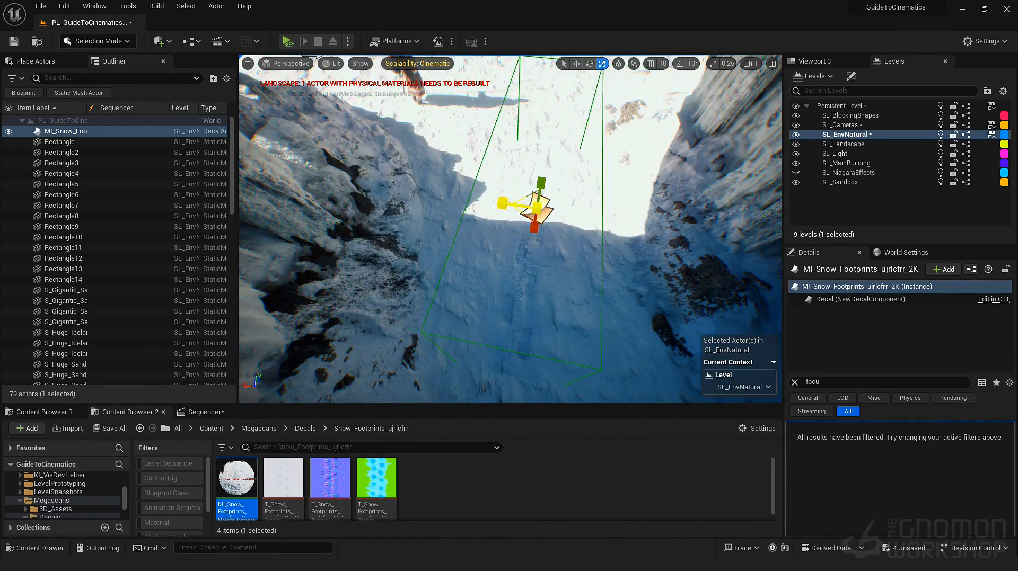
pyautogui.moveTo(565, 274); pyautogui.dragTo(600, 287, button='right')
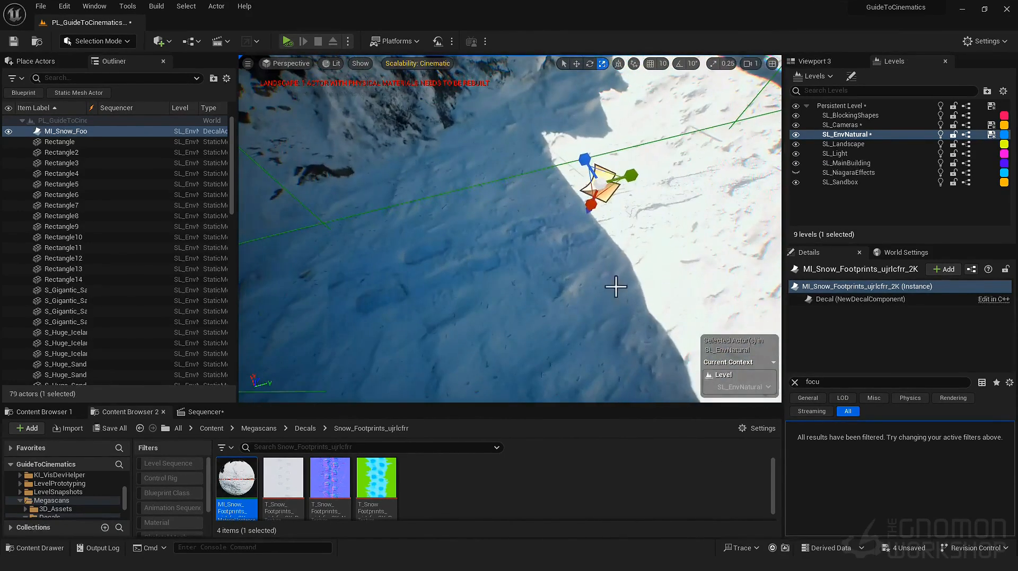
pyautogui.moveTo(481, 260); pyautogui.dragTo(505, 268, button='right')
pyautogui.moveTo(563, 179); pyautogui.dragTo(568, 97)
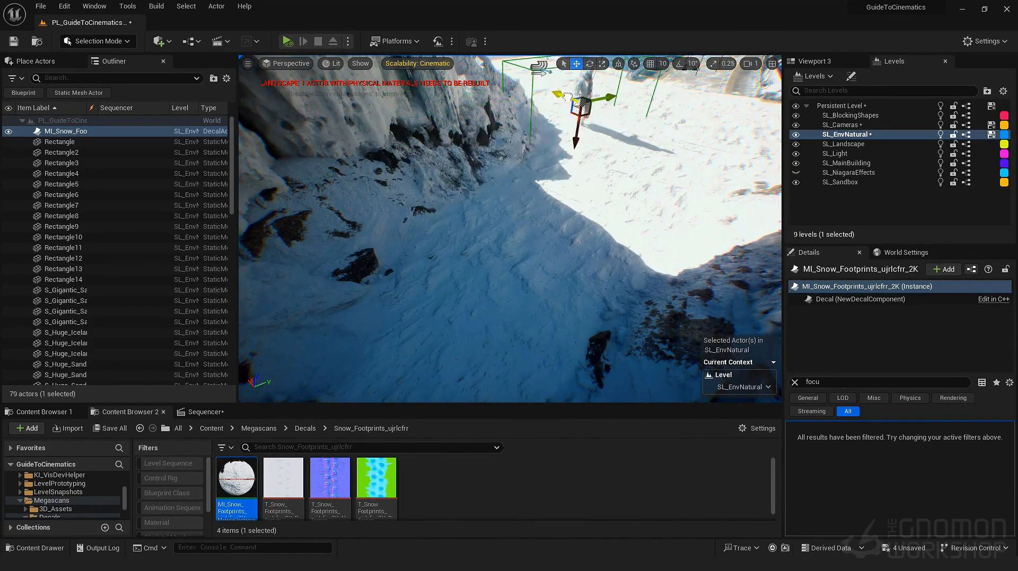
pyautogui.press('f')
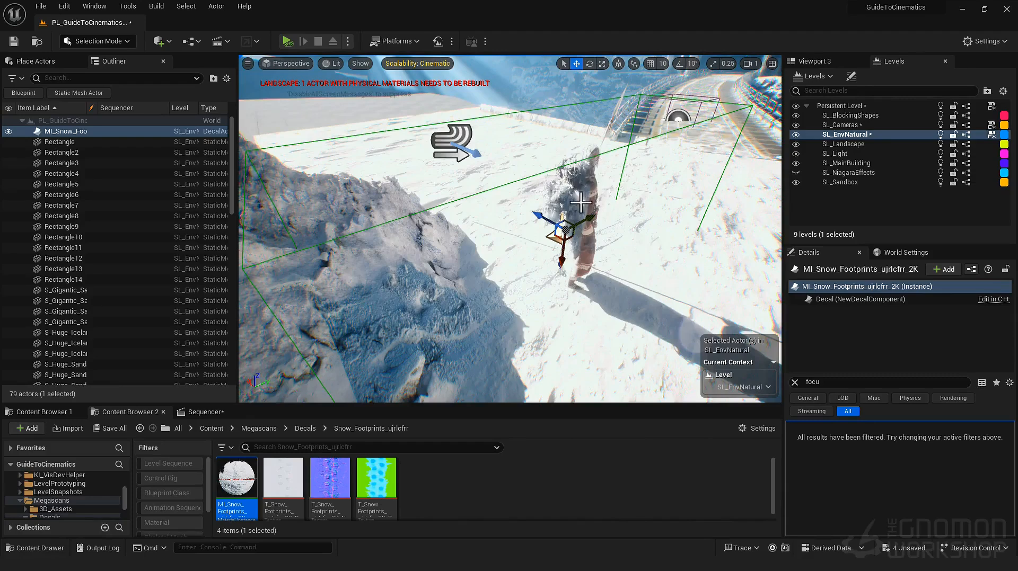
# - Lower the footprint decal onto the snow at the character's feet
pyautogui.press('r')
pyautogui.moveTo(566, 232); pyautogui.dragTo(569, 298)
pyautogui.hotkey('ctrl', 'z')
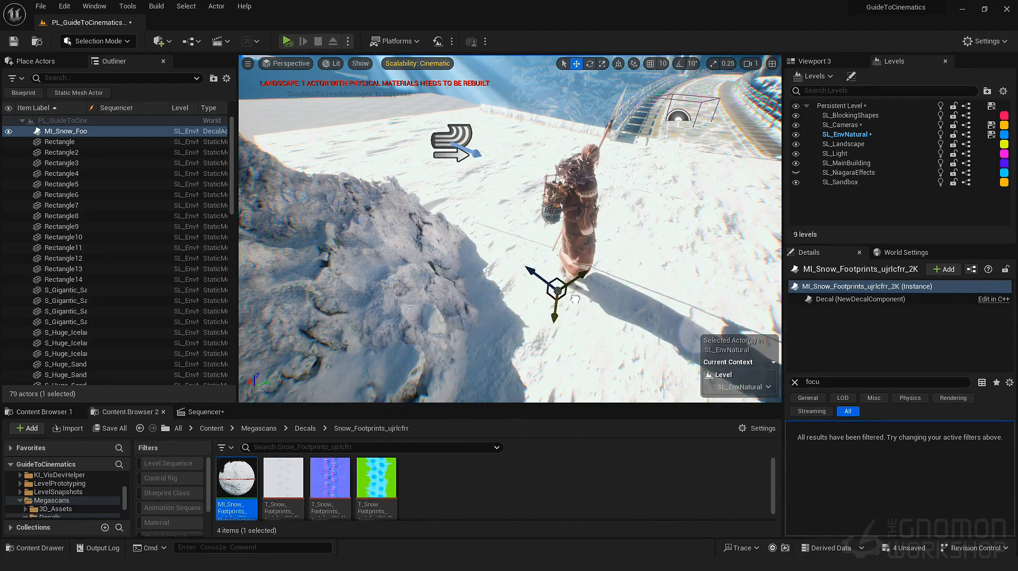
pyautogui.moveTo(608, 315)
pyautogui.mouseDown(button='right')
pyautogui.moveTo(551, 313)
pyautogui.moveTo(610, 305)
pyautogui.moveTo(599, 313)
pyautogui.moveTo(626, 317)
pyautogui.mouseUp(button='right')
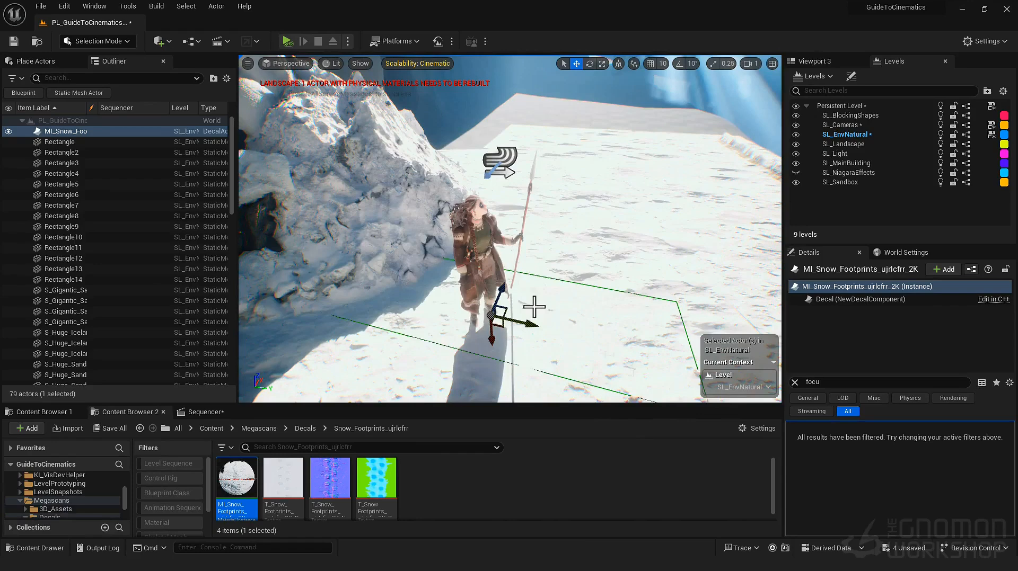
pyautogui.moveTo(399, 293); pyautogui.dragTo(296, 298, button='right')
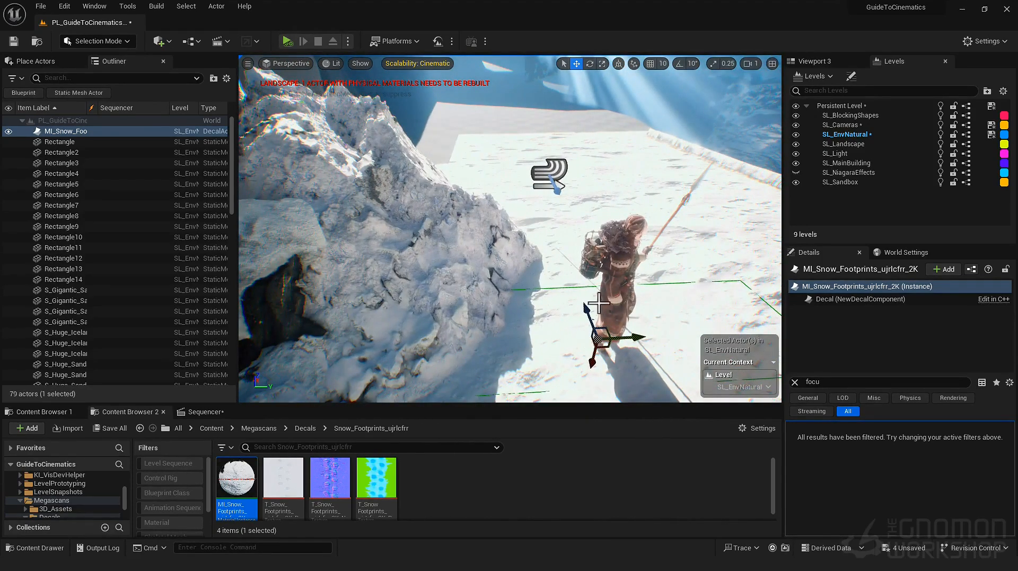
pyautogui.press('e')
pyautogui.moveTo(574, 376); pyautogui.dragTo(569, 300, button='right')
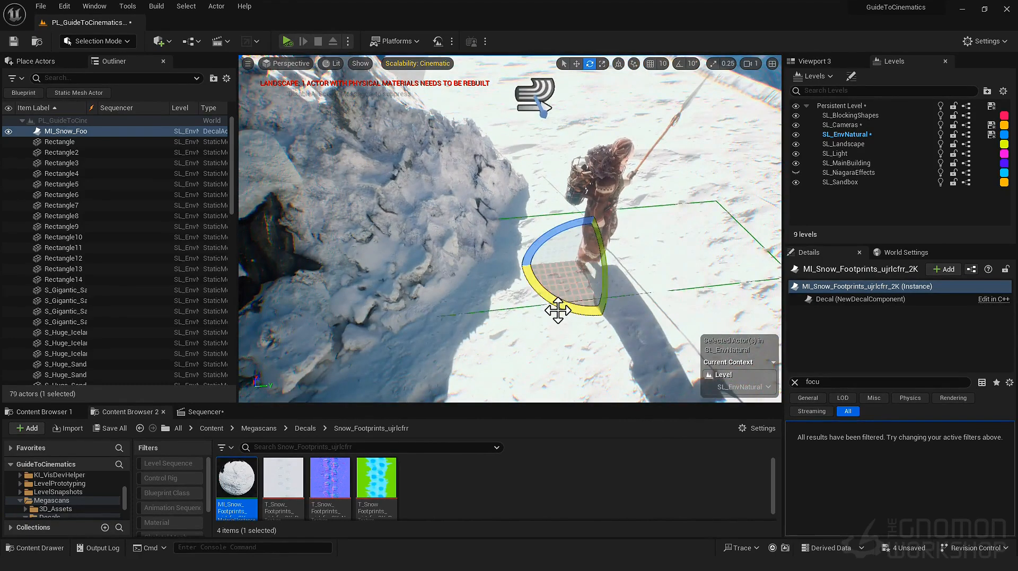
pyautogui.press('w')
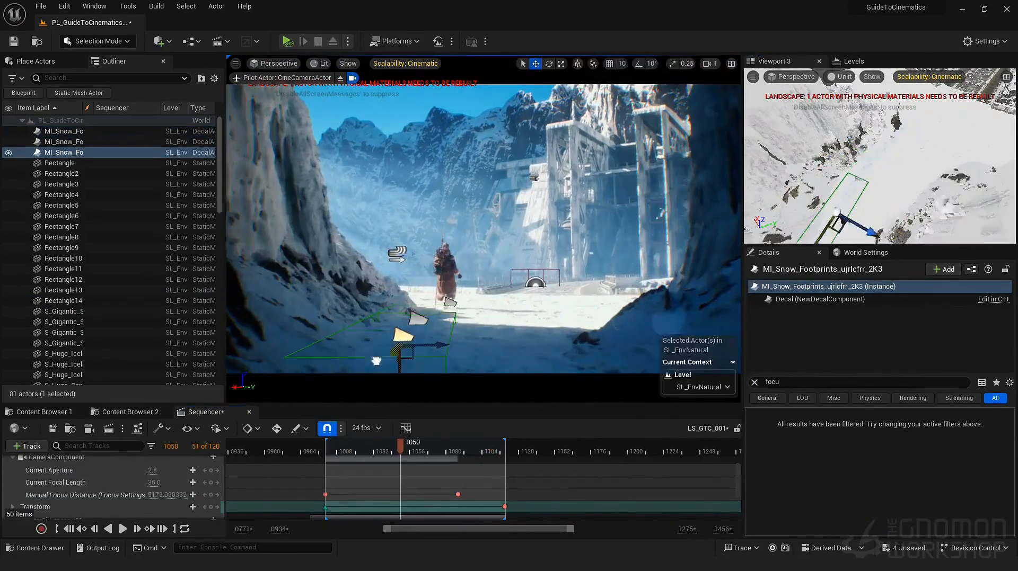
# - Examine the footprint decal copies behind the character at frame 1015 and during playback of the sequence
pyautogui.click(344, 449)
pyautogui.click(440, 313)
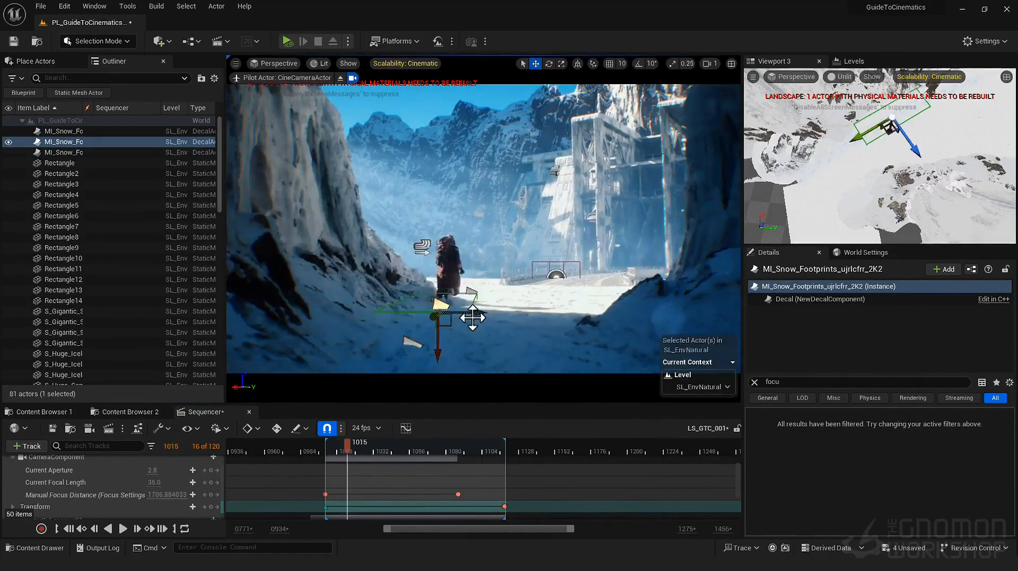
pyautogui.click(469, 315)
pyautogui.press('space')
pyautogui.press('space')
pyautogui.click(424, 318)
pyautogui.press('Delete')
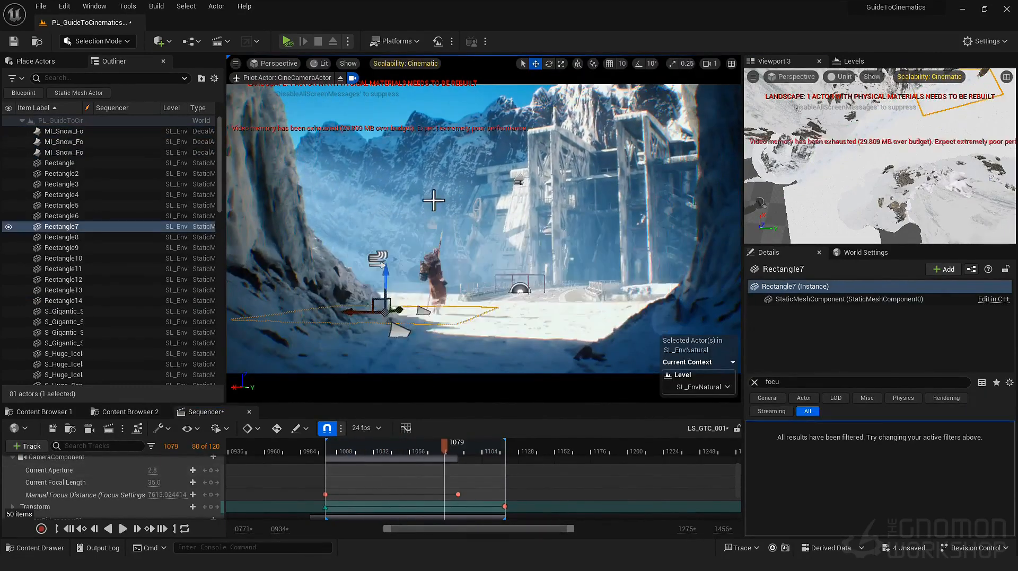
# - Delete the footprint decal copy nearest the character and play the sequence to check the remaining footprints
pyautogui.click(643, 316)
pyautogui.click(422, 314)
pyautogui.press('Delete')
pyautogui.press('space')
pyautogui.click(348, 446)
pyautogui.click(412, 343)
pyautogui.press('space')
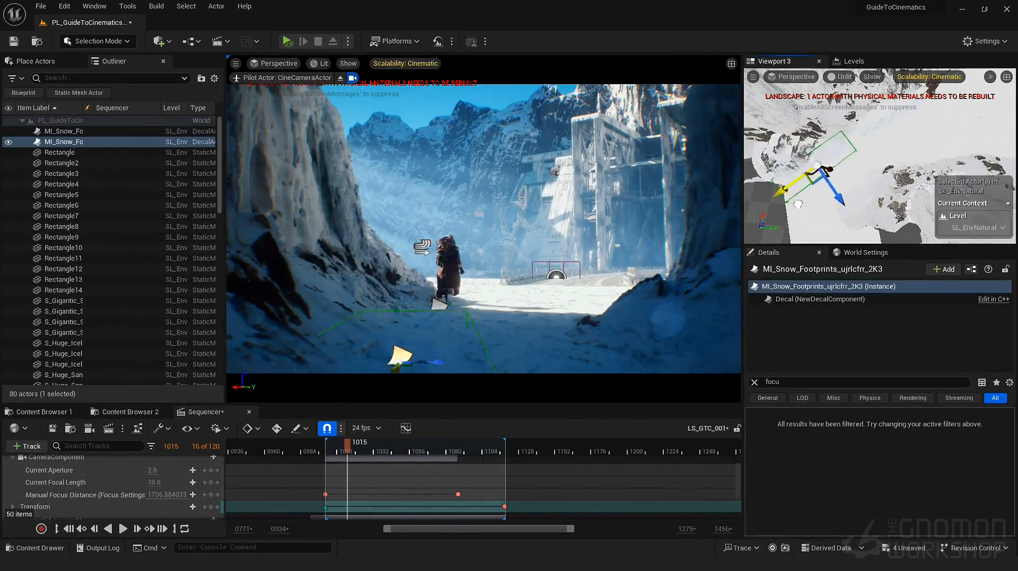
# - Try moving the footprint decal at the character's feet with the playhead at frame 988, and undo the move
pyautogui.moveTo(385, 447); pyautogui.dragTo(307, 484)
pyautogui.click(445, 302)
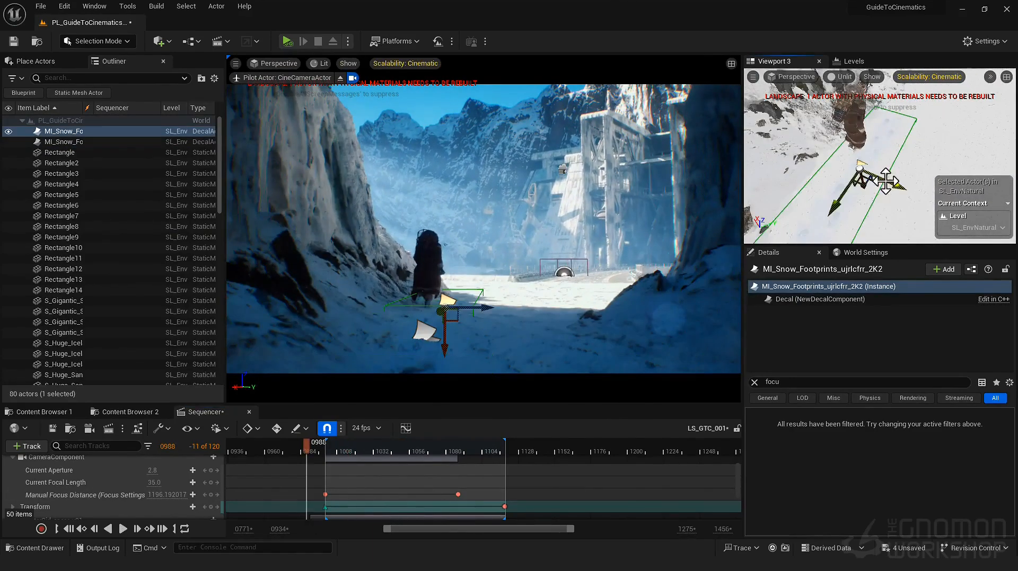
pyautogui.moveTo(859, 183); pyautogui.dragTo(850, 211)
pyautogui.press('e')
pyautogui.hotkey('ctrl', 'z')
# - Review the footprints by playing the whole sequence, stop at frame 1040 and deselect the decal
pyautogui.click(334, 450)
pyautogui.click(382, 448)
pyautogui.press('space')
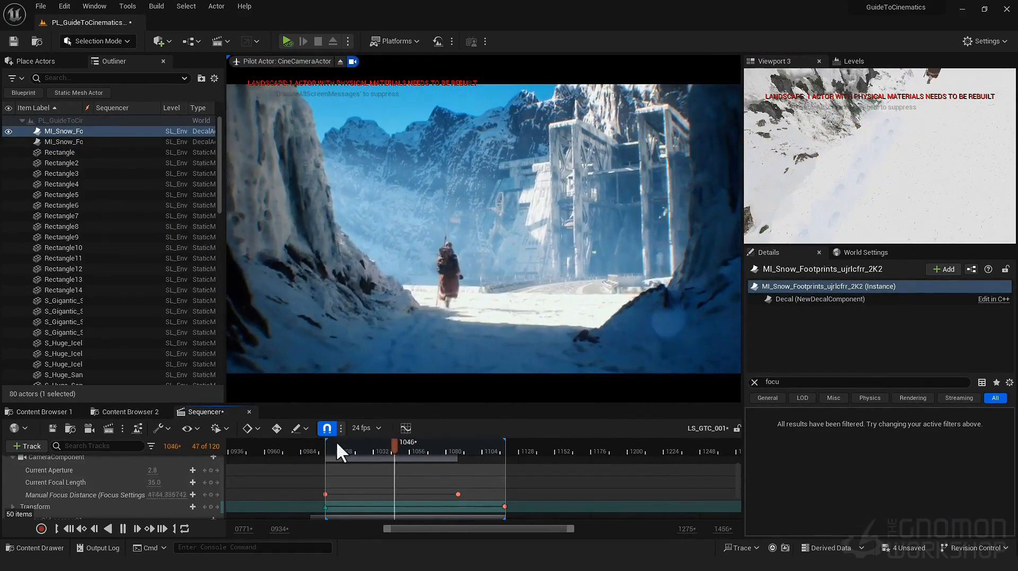
pyautogui.click(336, 444)
pyautogui.press('space')
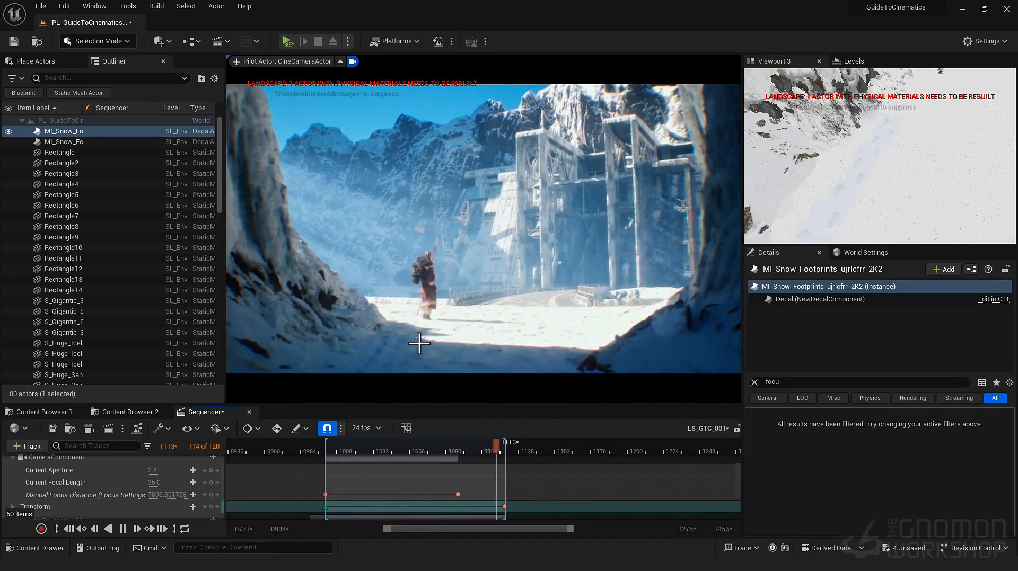
pyautogui.click(384, 451)
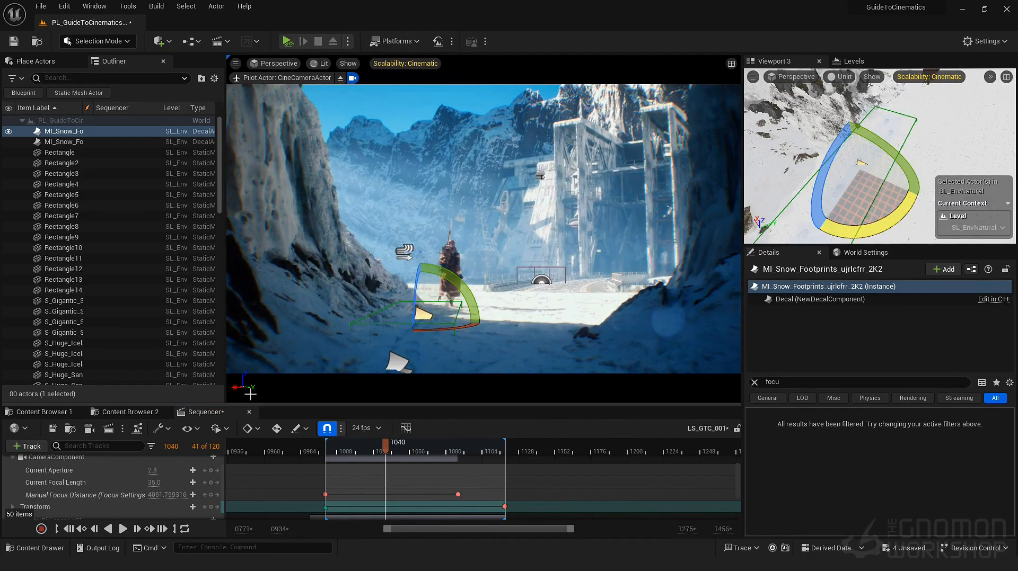
pyautogui.click(250, 393)
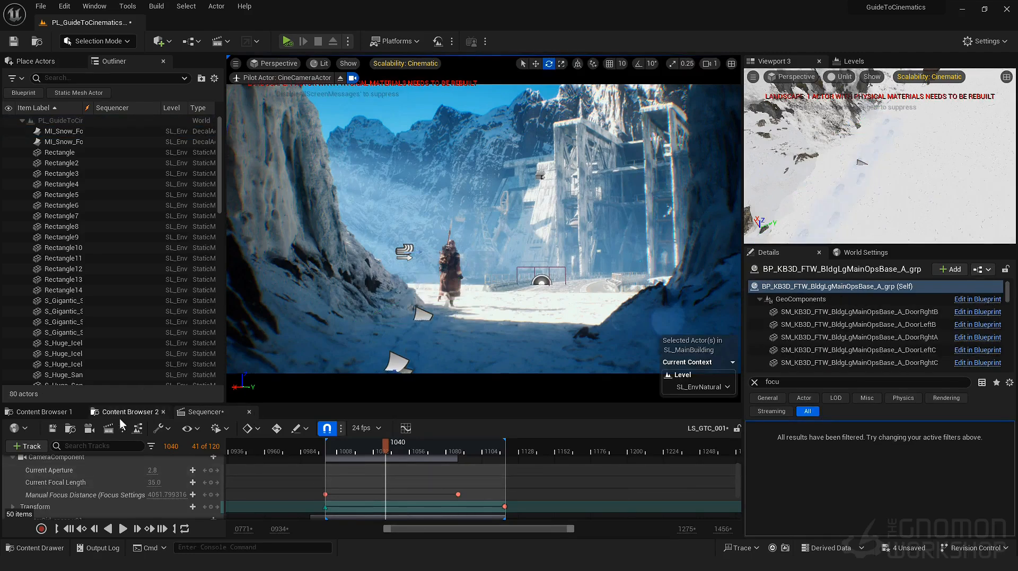
# - Enable the Movie Render Queue plugin for the project
pyautogui.click(108, 428)
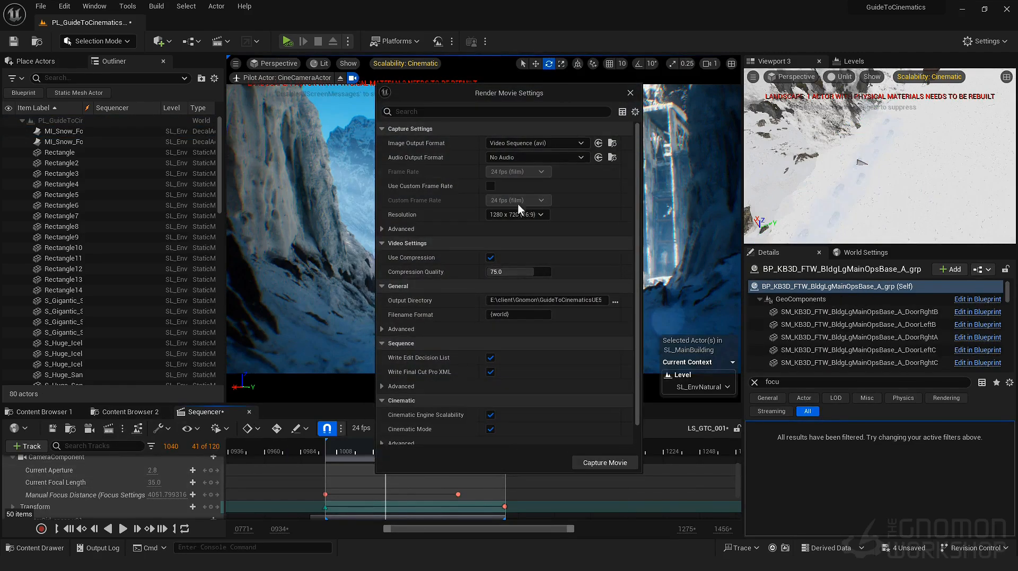
pyautogui.click(629, 94)
pyautogui.click(975, 43)
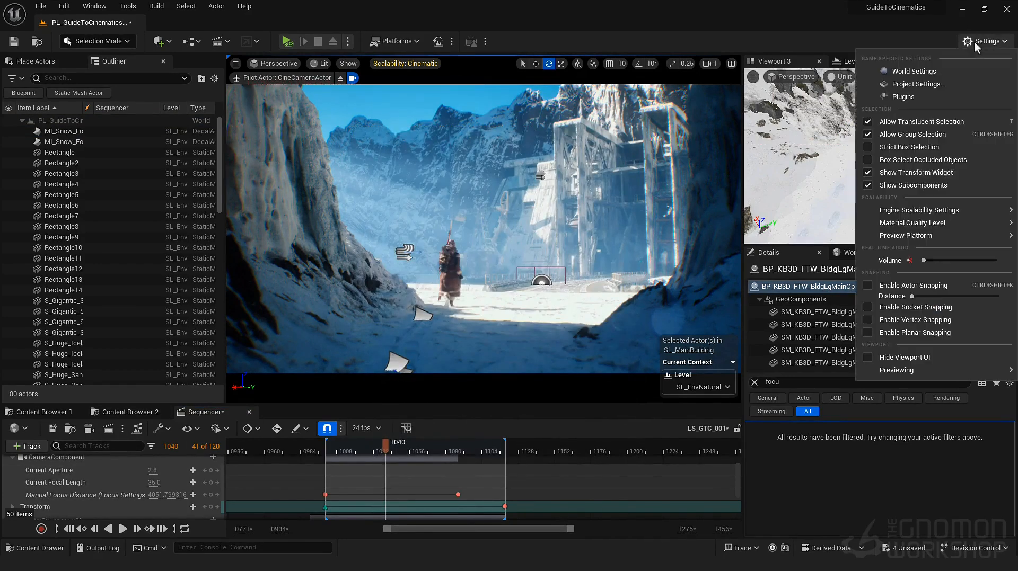
pyautogui.click(928, 97)
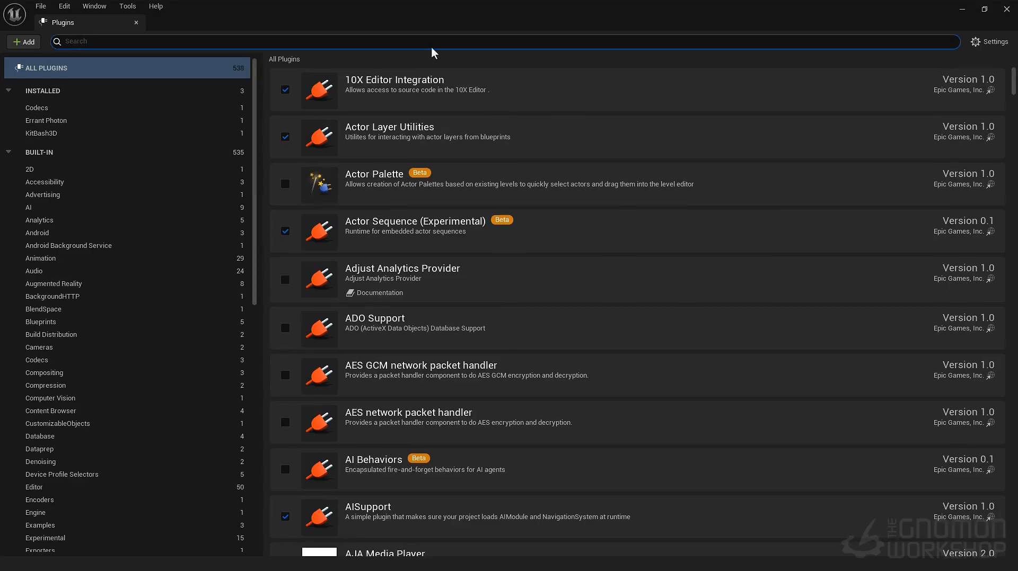
pyautogui.write('movie')
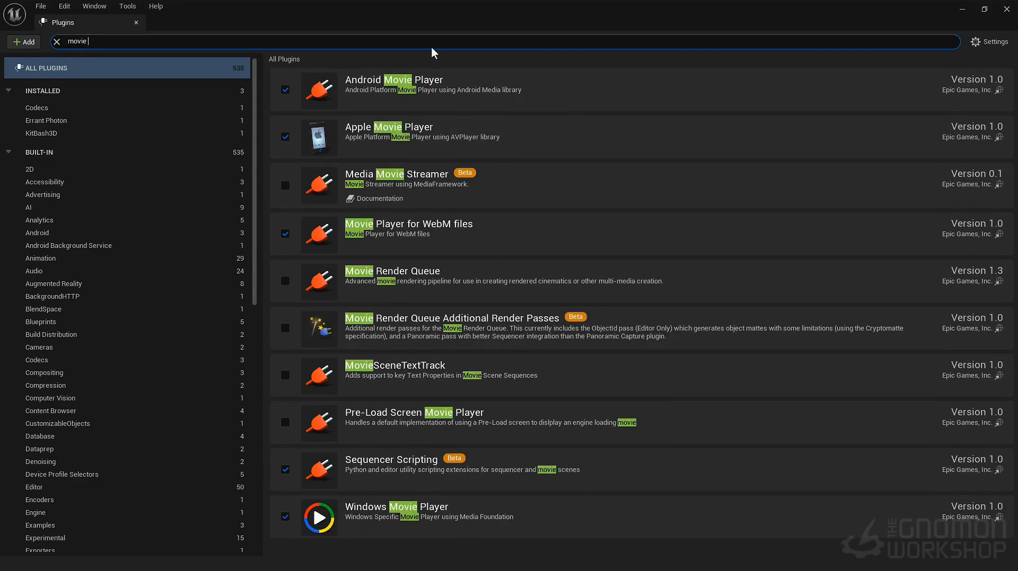
pyautogui.write(' render')
pyautogui.click(285, 90)
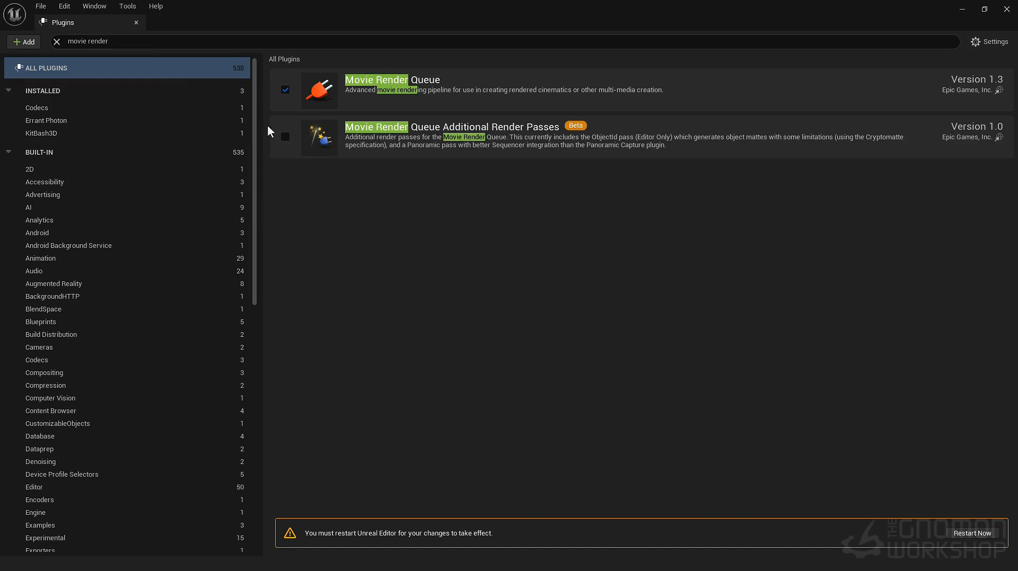
# - Check that the Apple ProRes Media plugin is enabled and restart the editor
pyautogui.click(154, 44)
pyautogui.write('apple pro')
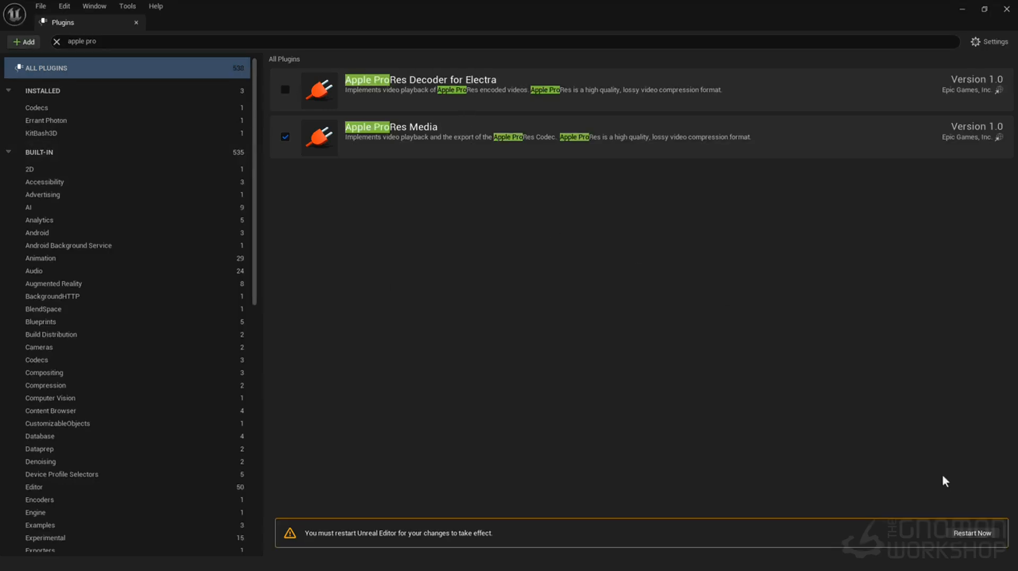
pyautogui.click(972, 533)
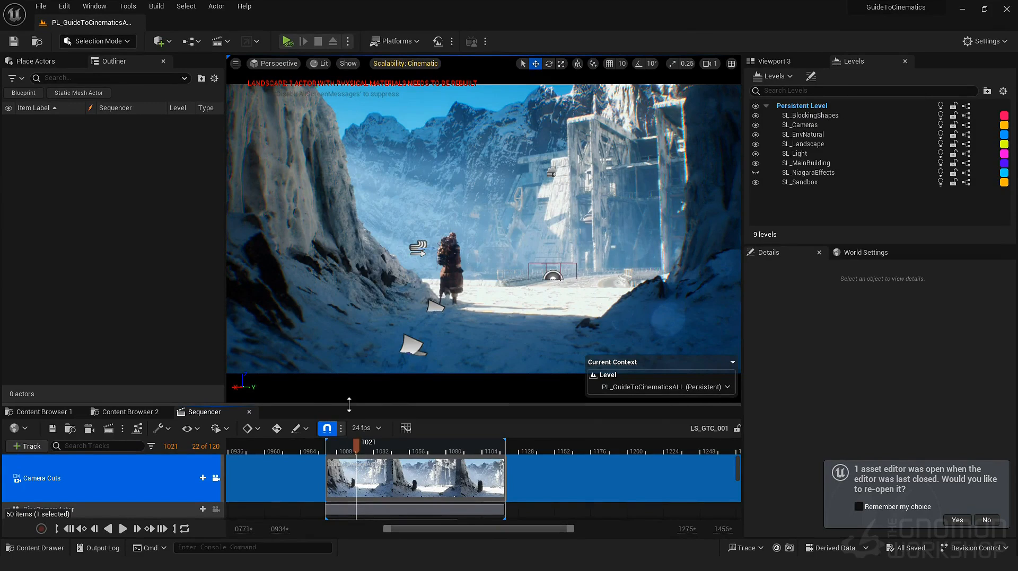
# - Open the Movie Render Queue for the LS_GTC_001 sequence and widen the job details area
pyautogui.click(113, 429)
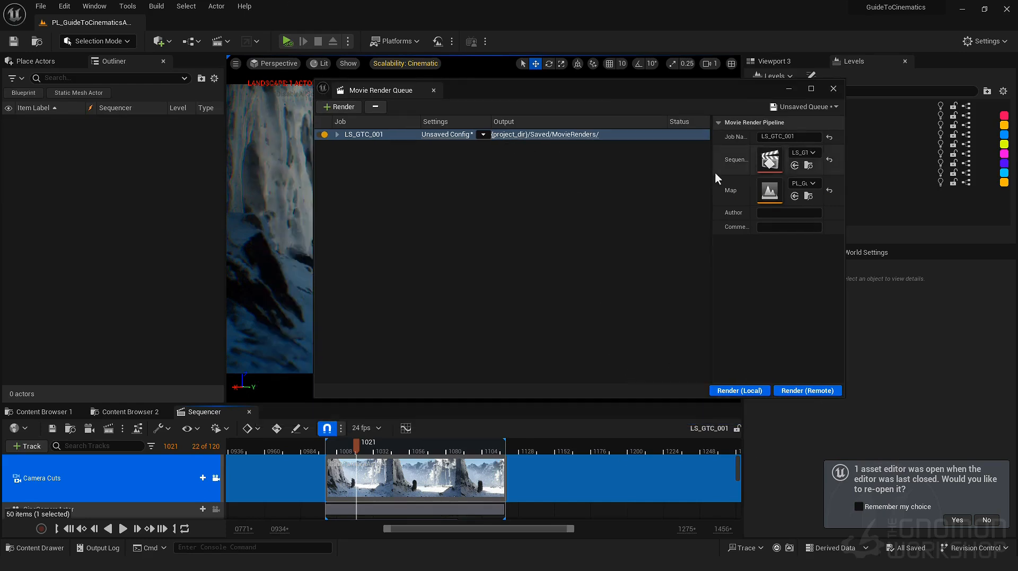
pyautogui.moveTo(714, 171); pyautogui.dragTo(644, 170)
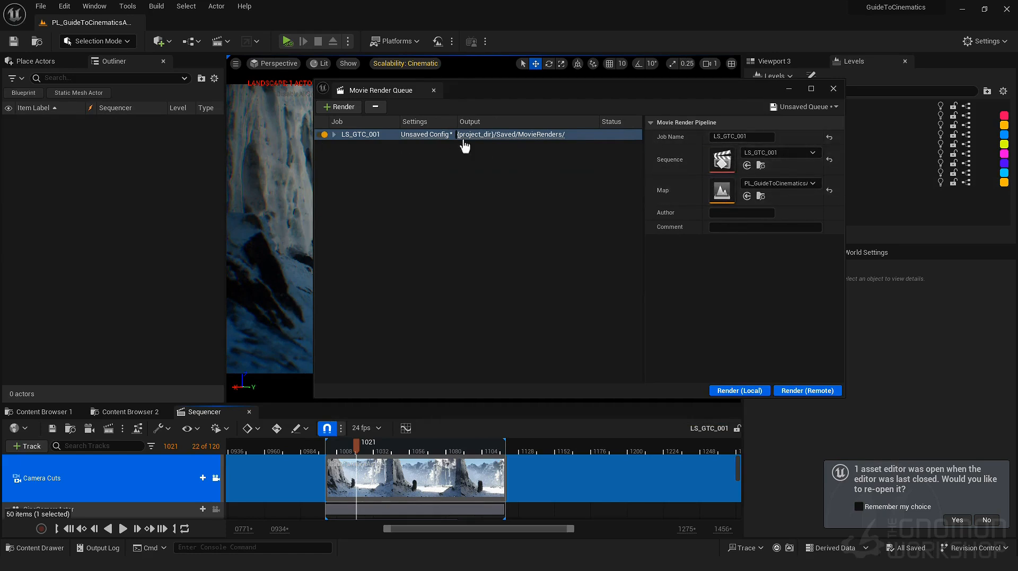
# - Add extra LS_GTC_001 jobs to the render queue as a trial and remove them, keeping only one job
pyautogui.click(383, 184)
pyautogui.click(368, 136)
pyautogui.hotkey('ctrl', 'd')
pyautogui.click(339, 106)
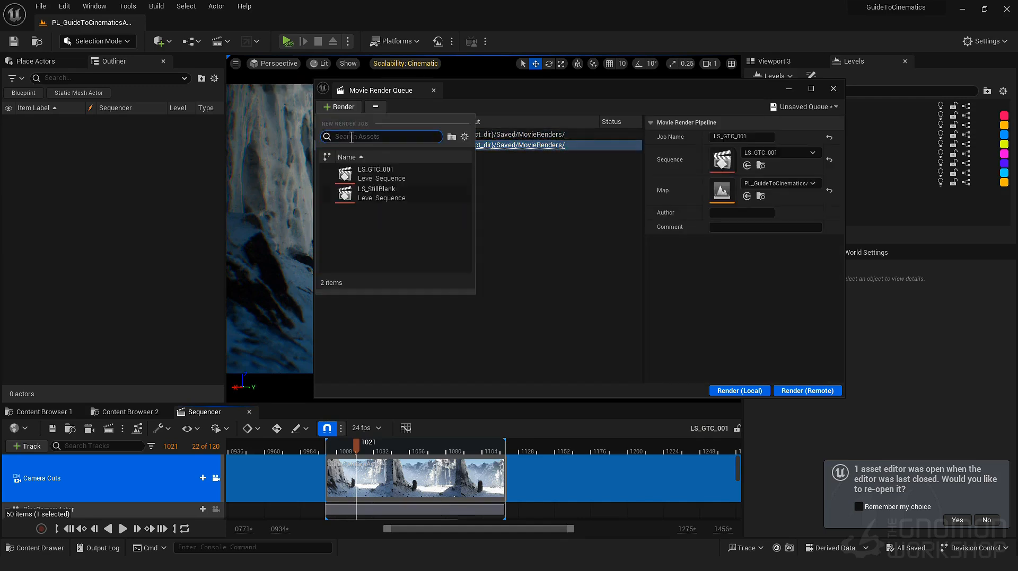
pyautogui.click(375, 173)
pyautogui.click(339, 107)
pyautogui.click(360, 171)
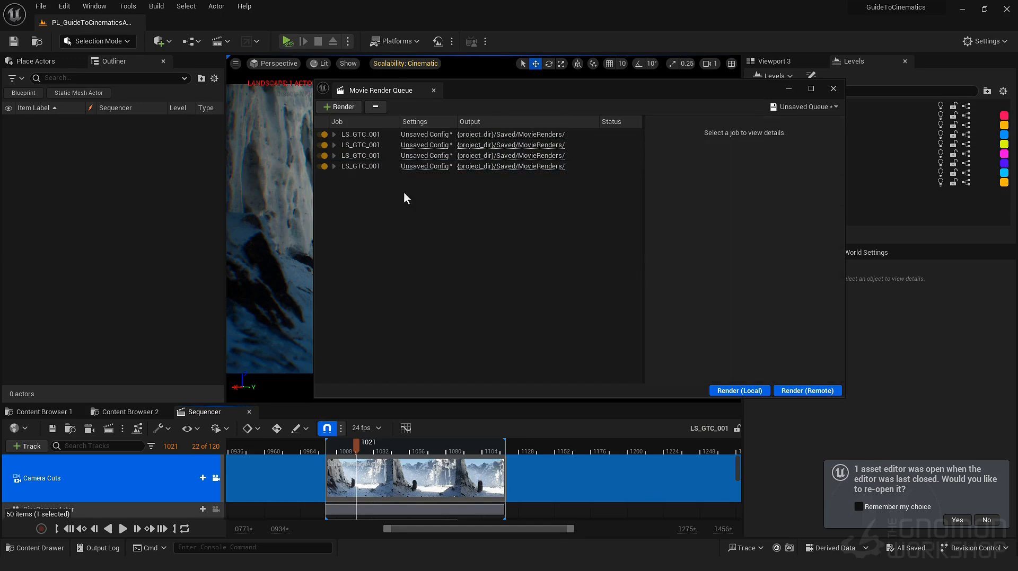
pyautogui.click(385, 166)
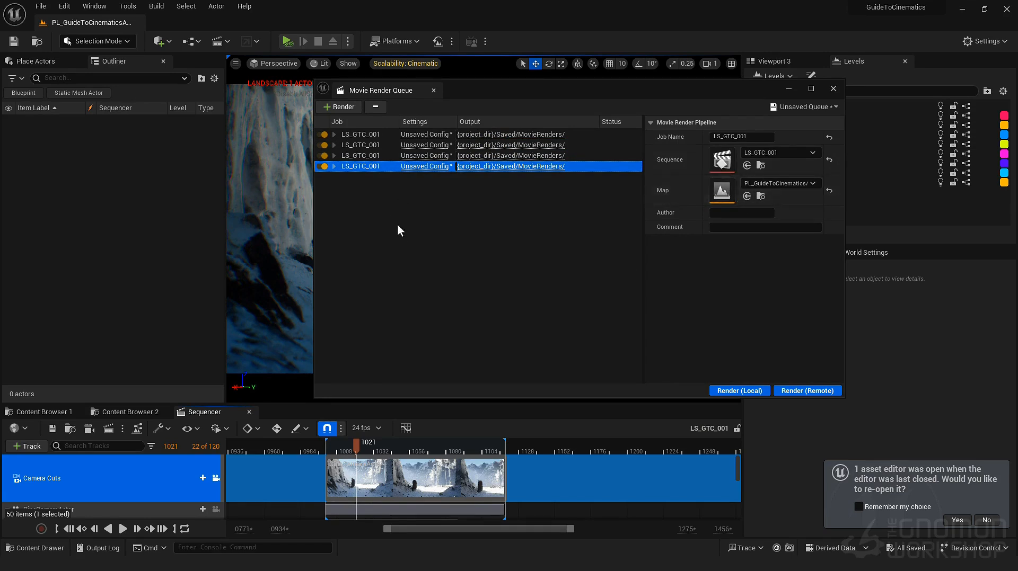
pyautogui.click(397, 225)
pyautogui.click(359, 164)
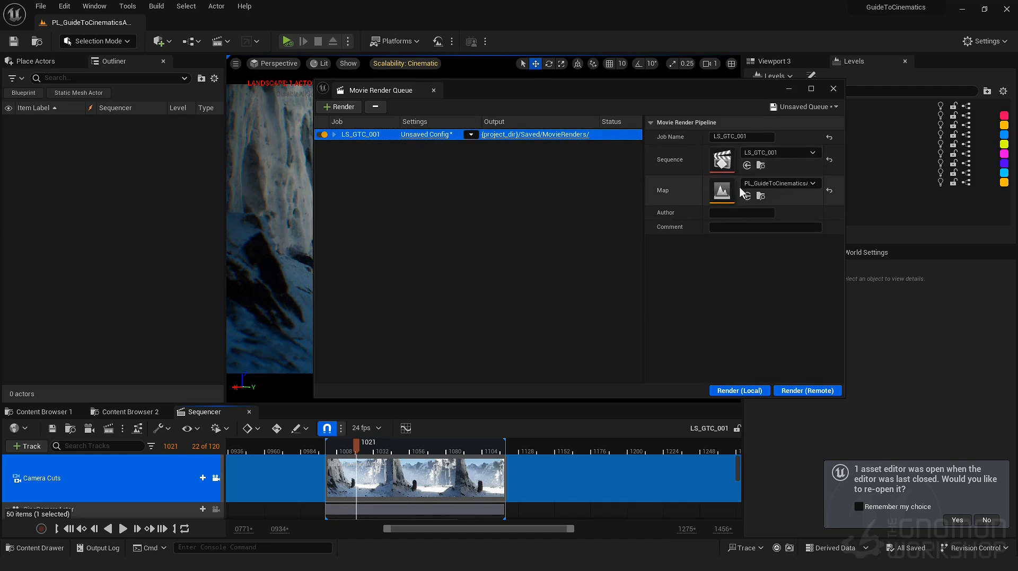
# - Replace the job's .jpg Sequence export with Apple ProRes and choose a 10-bit Apple ProRes 422 codec
pyautogui.click(413, 145)
pyautogui.click(424, 135)
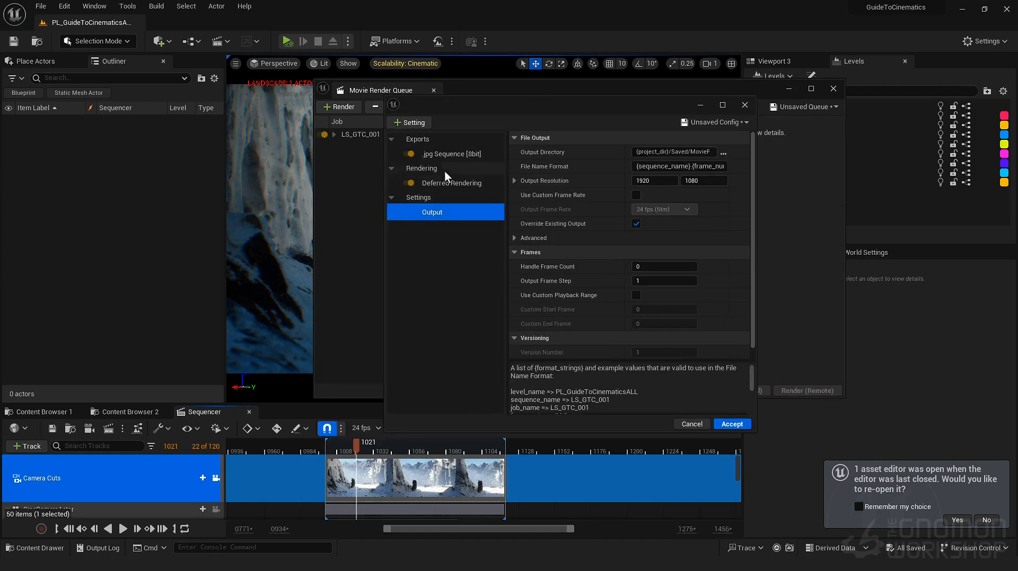
pyautogui.click(452, 155)
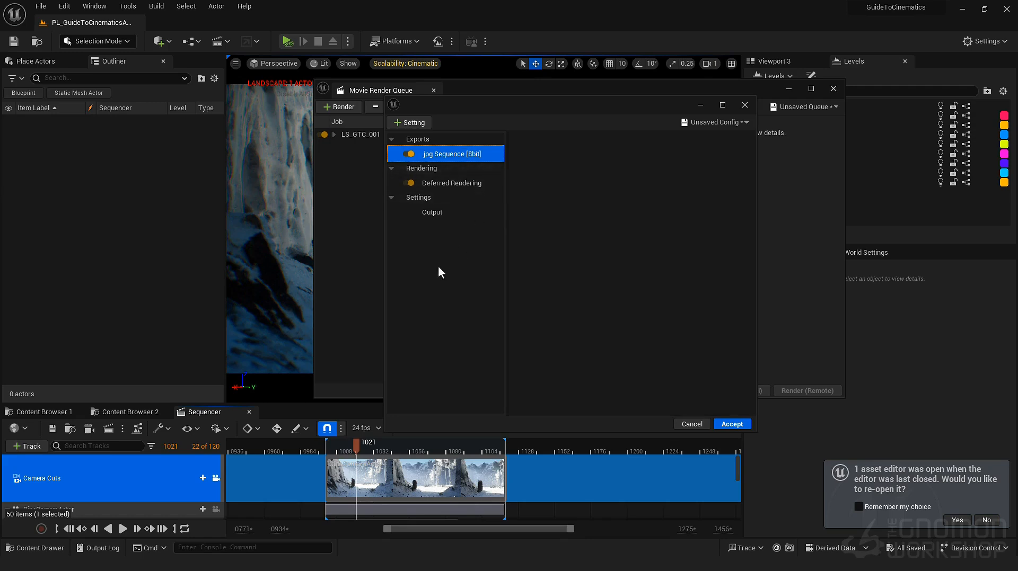
pyautogui.press('Delete')
pyautogui.click(413, 124)
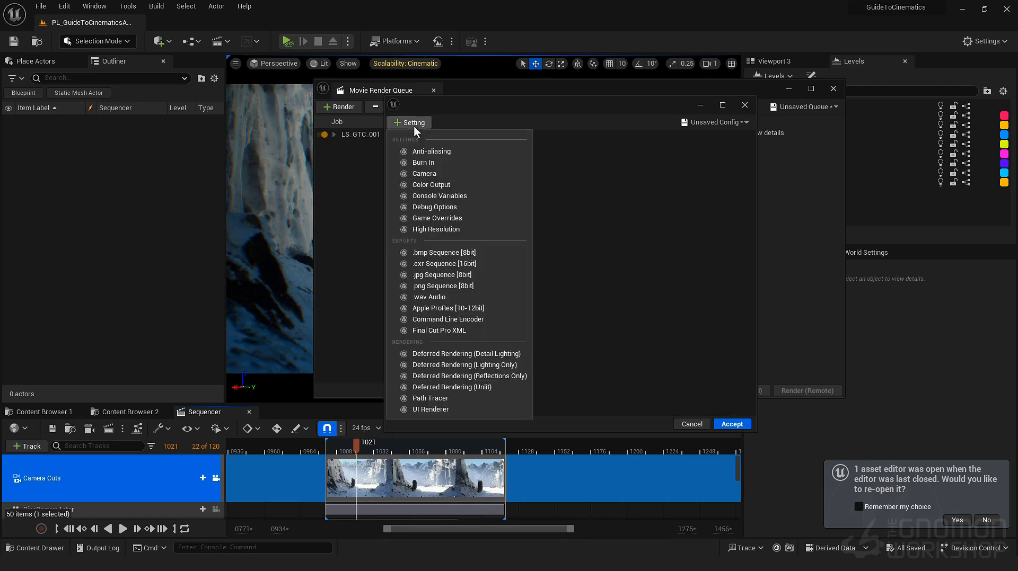
pyautogui.click(457, 309)
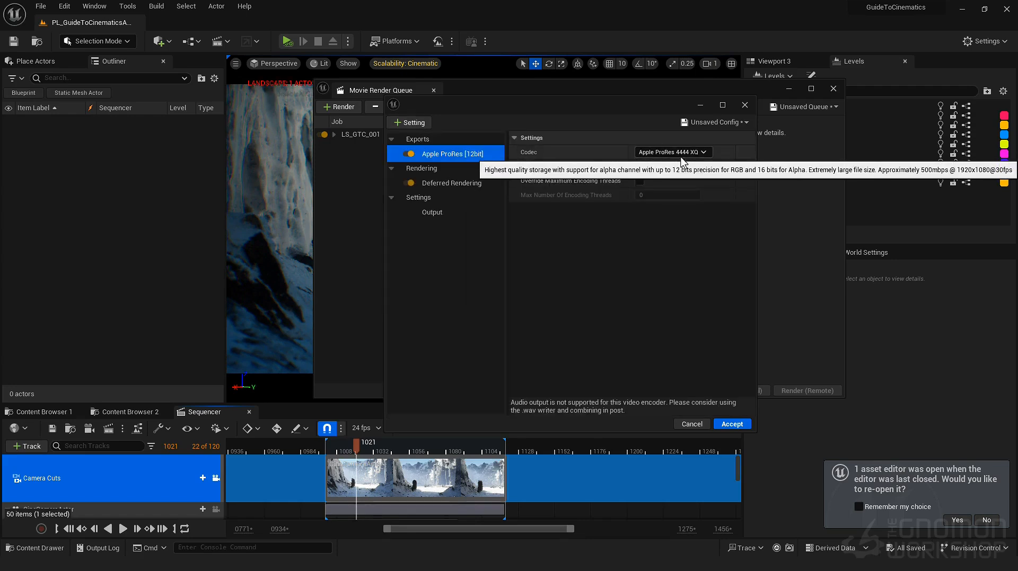
pyautogui.click(683, 156)
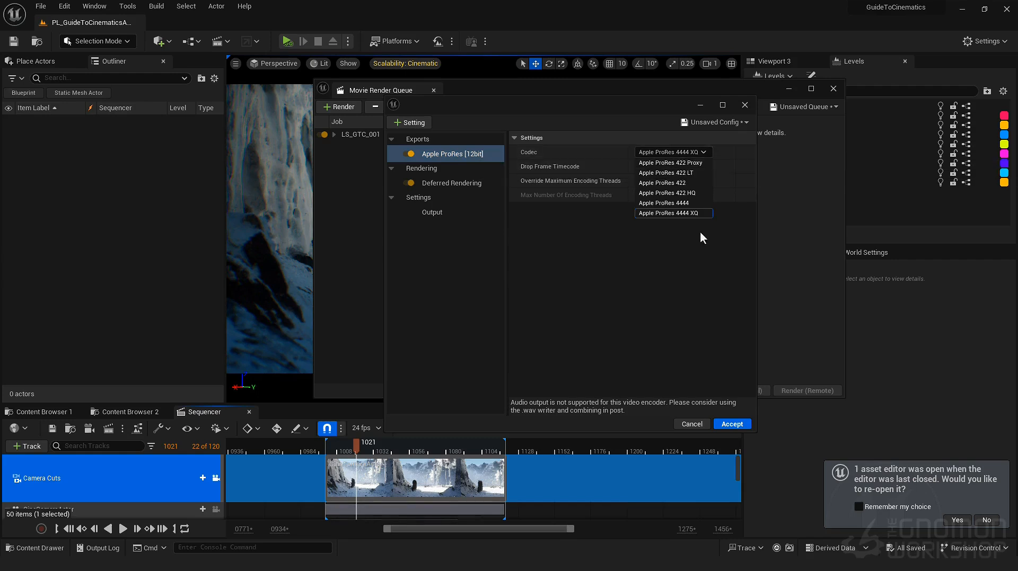
pyautogui.click(689, 173)
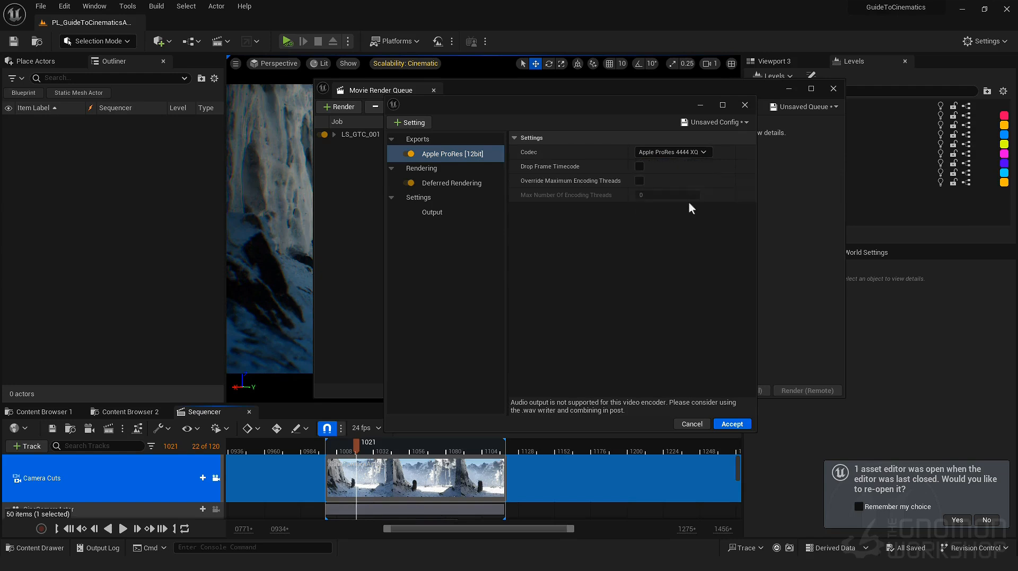
# - Set the render output directory to the unreal_rndr folder inside GuideToCinematicsUE5/11_Lighting/v002
pyautogui.click(448, 183)
pyautogui.click(448, 214)
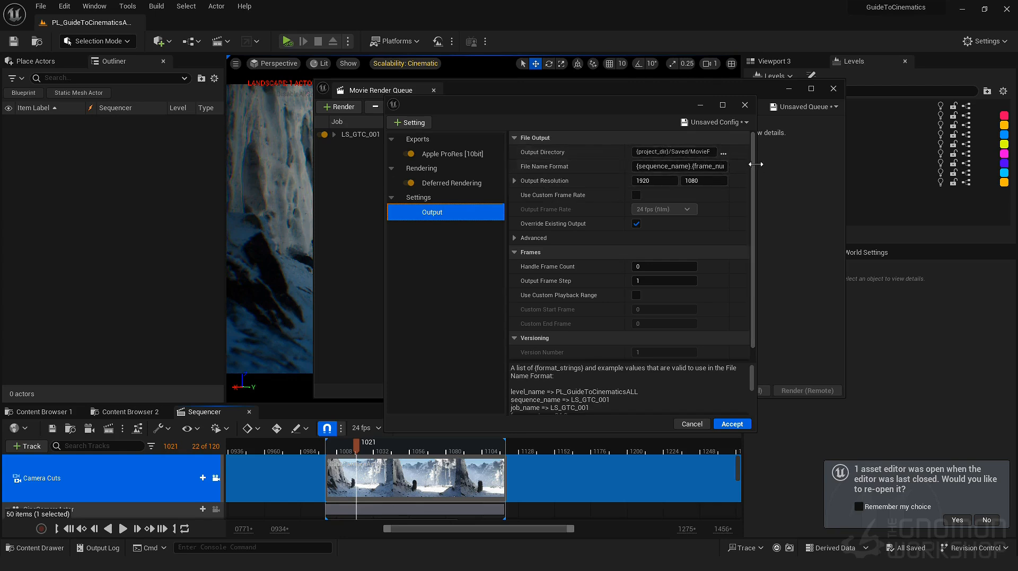
pyautogui.moveTo(756, 164); pyautogui.dragTo(924, 163)
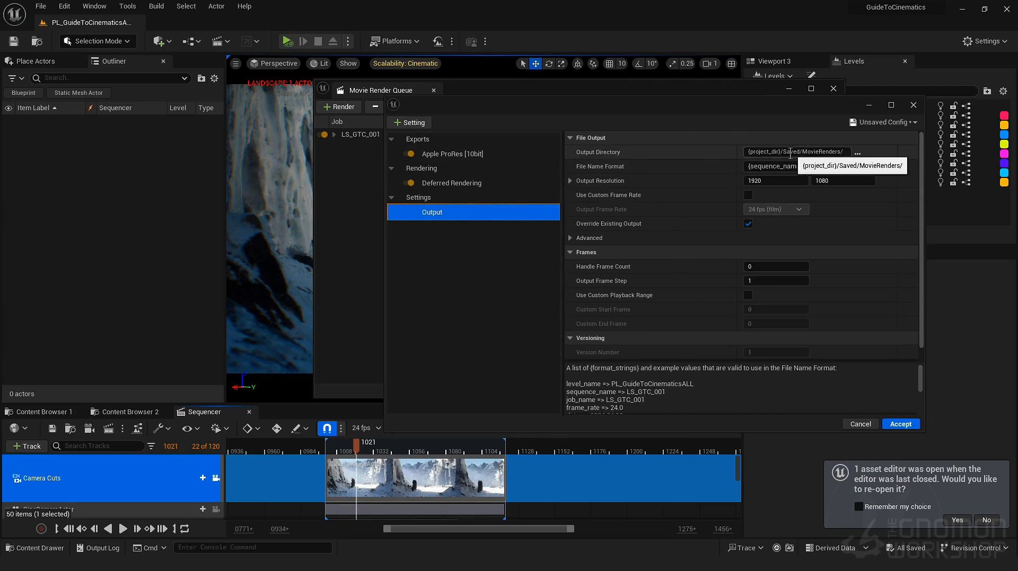
pyautogui.click(857, 154)
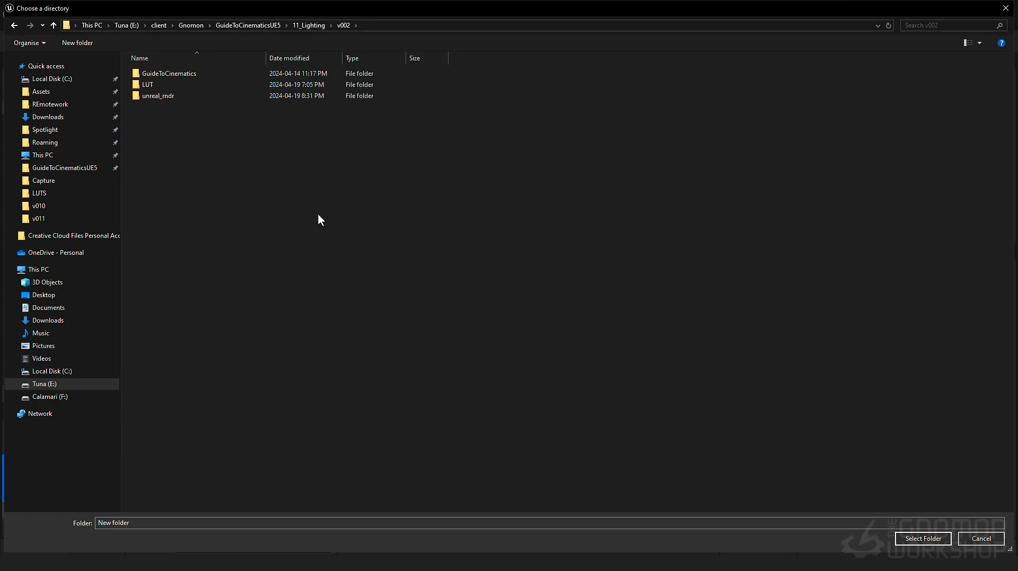
pyautogui.click(186, 95)
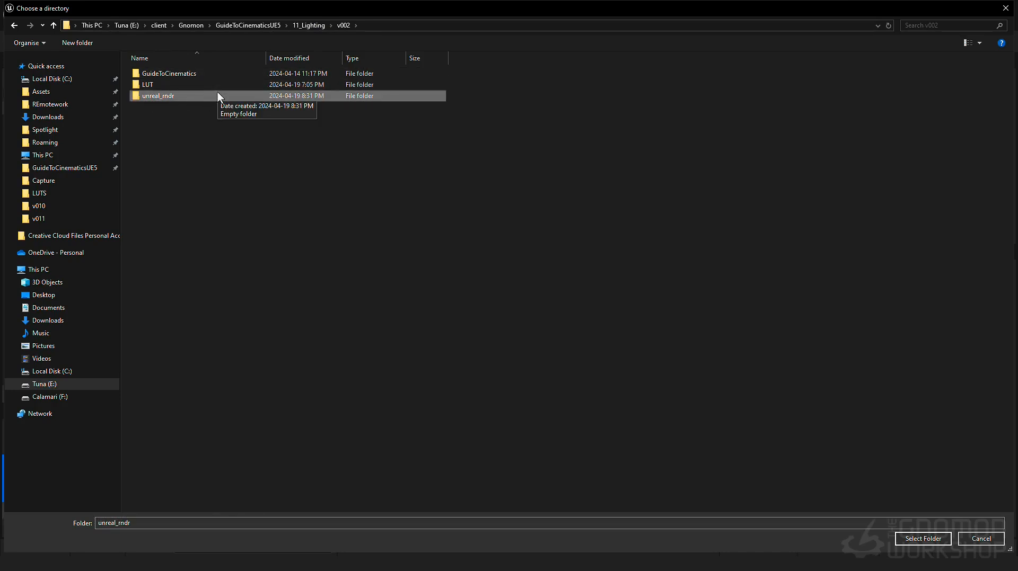
pyautogui.click(922, 538)
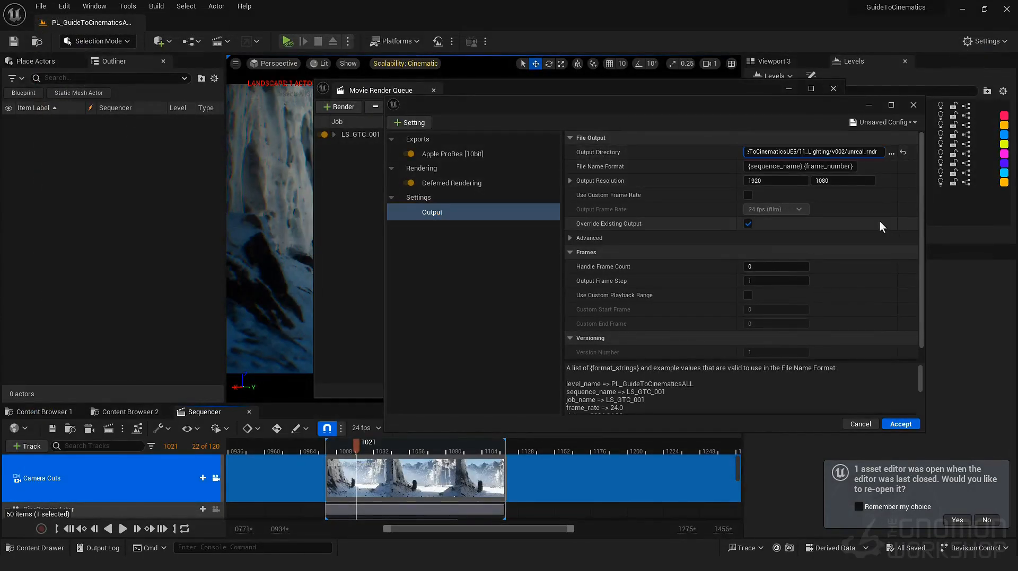
pyautogui.click(890, 152)
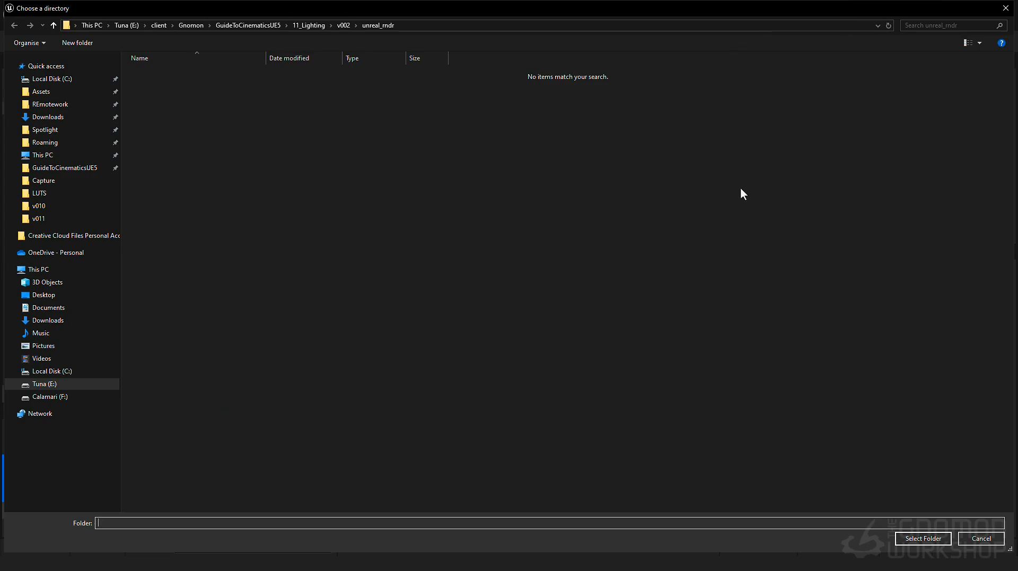
pyautogui.click(1005, 8)
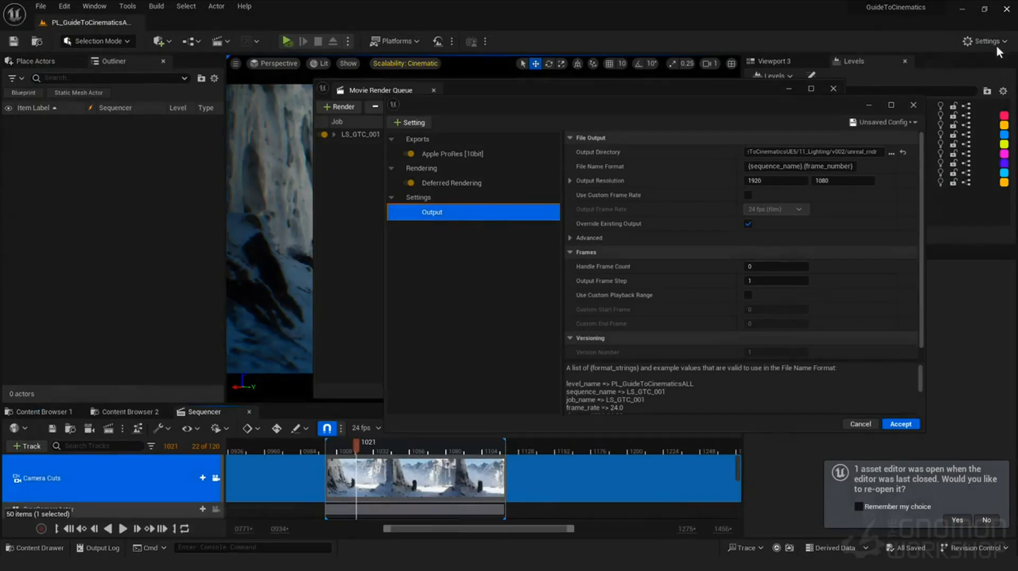
# - Append /{job_name}/{version} to the output directory path after unreal_rndr and accept the job settings
pyautogui.click(871, 152)
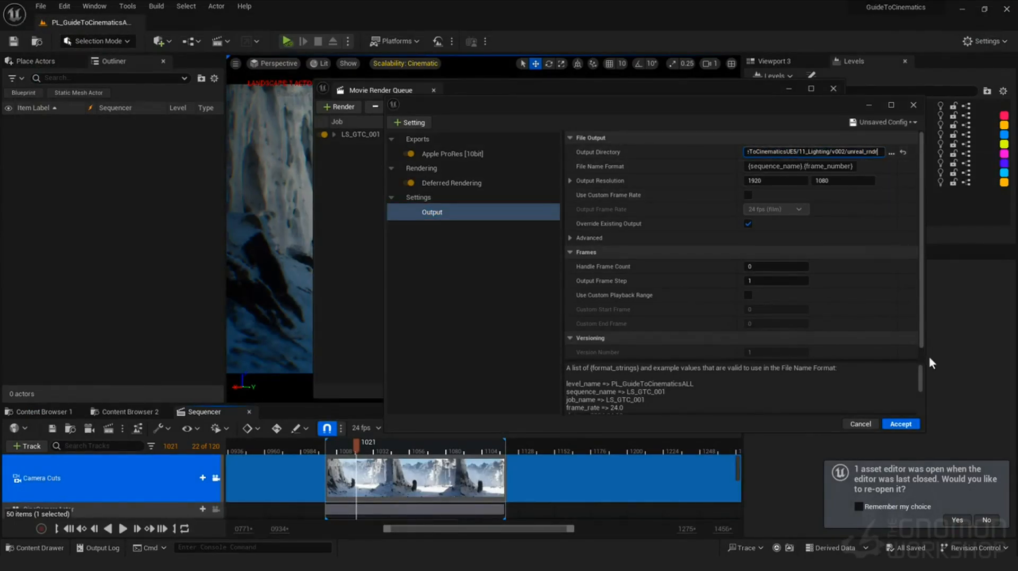
pyautogui.write('/{')
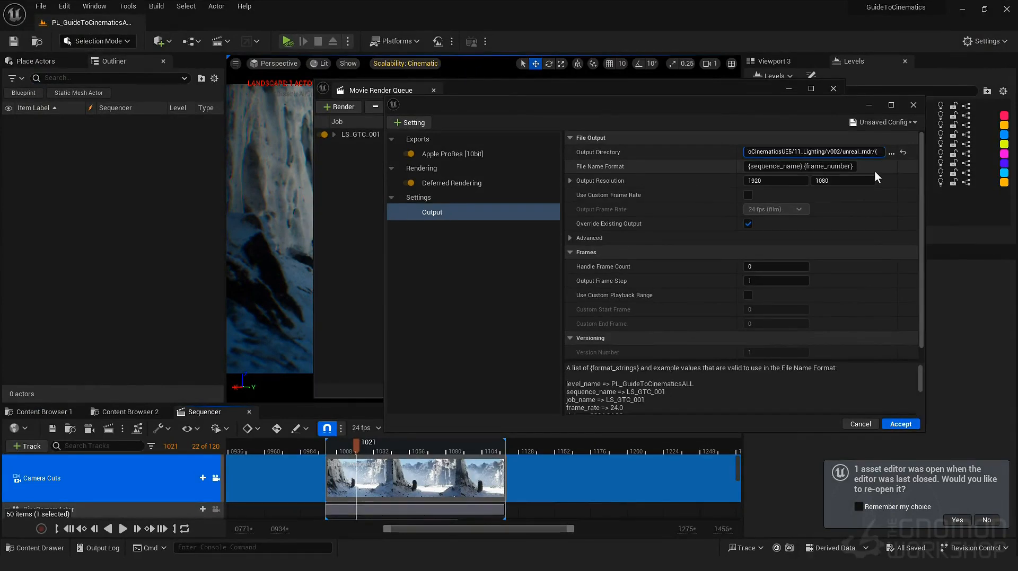
pyautogui.write('job')
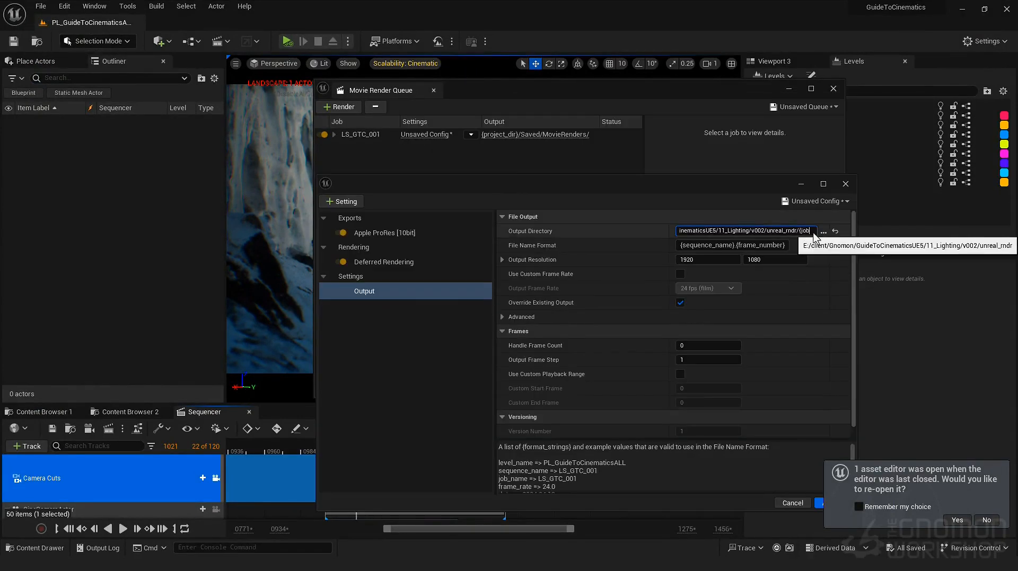
pyautogui.write('_name}/')
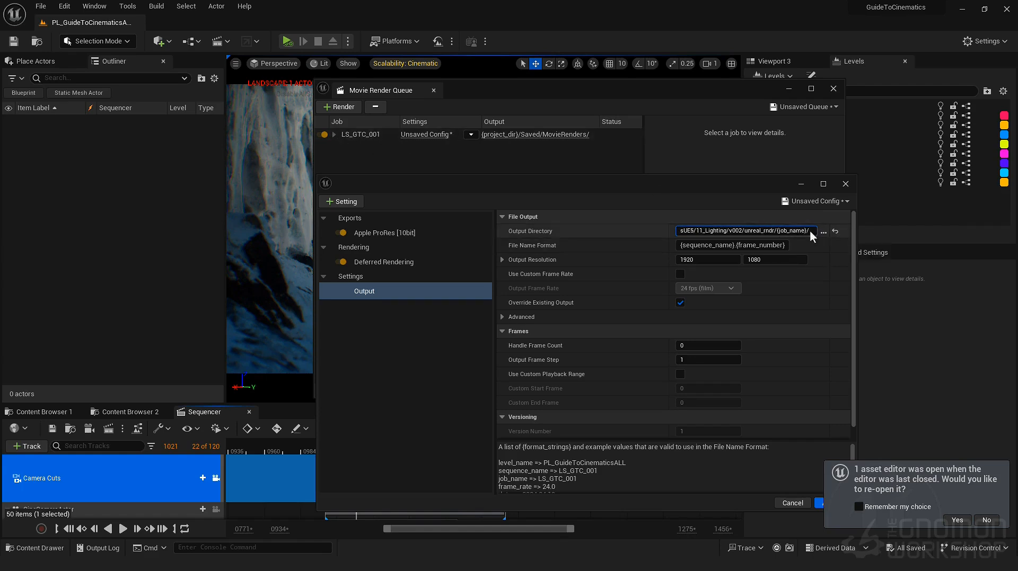
pyautogui.write('{')
pyautogui.write('version}')
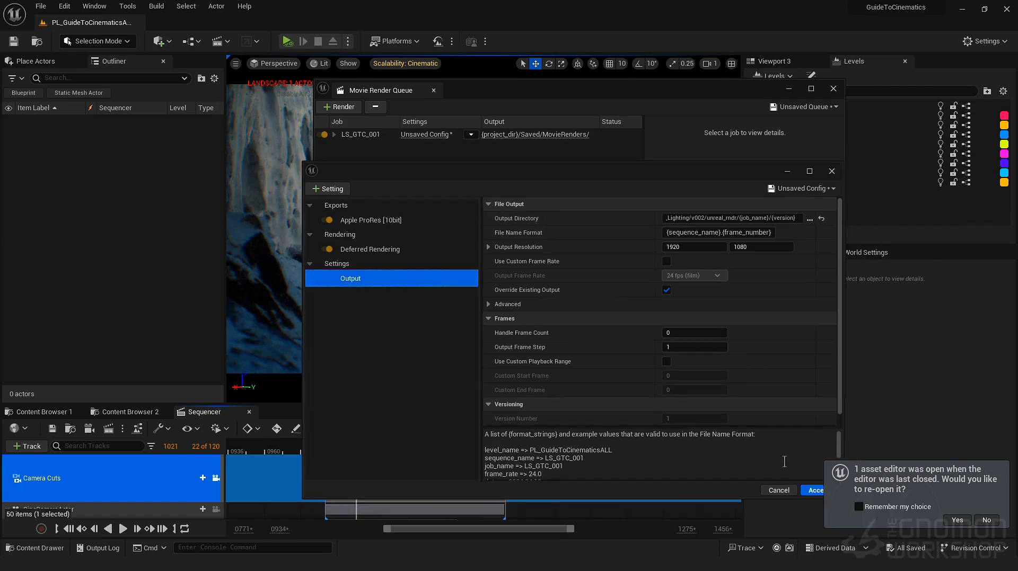
pyautogui.click(814, 490)
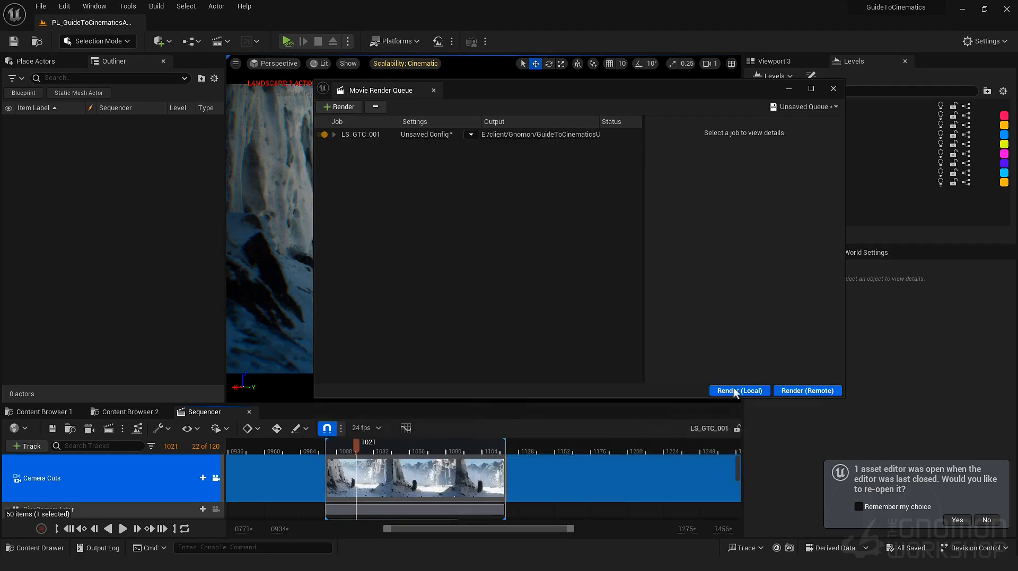
# - Open the job's output location in File Explorer and inspect the folder structure from unreal_rndr through LS_GTC_001 to v000
pyautogui.click(563, 136)
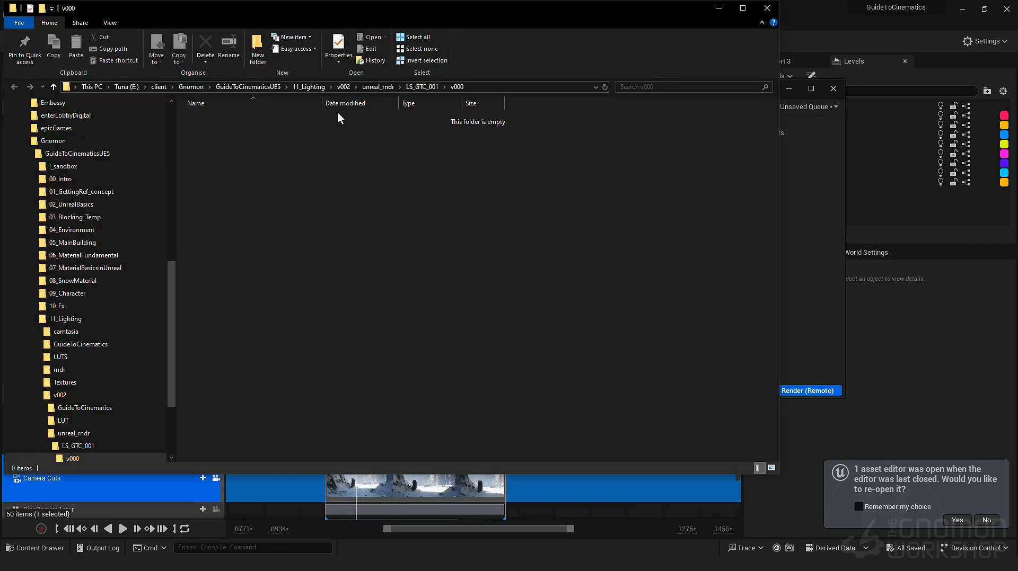
pyautogui.click(371, 87)
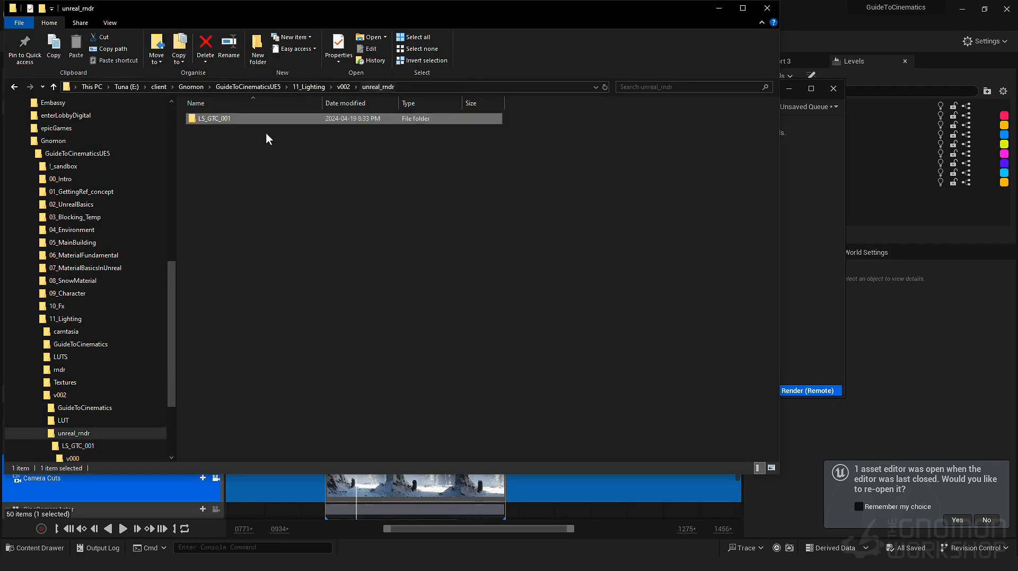
pyautogui.click(228, 121)
pyautogui.doubleClick(209, 125)
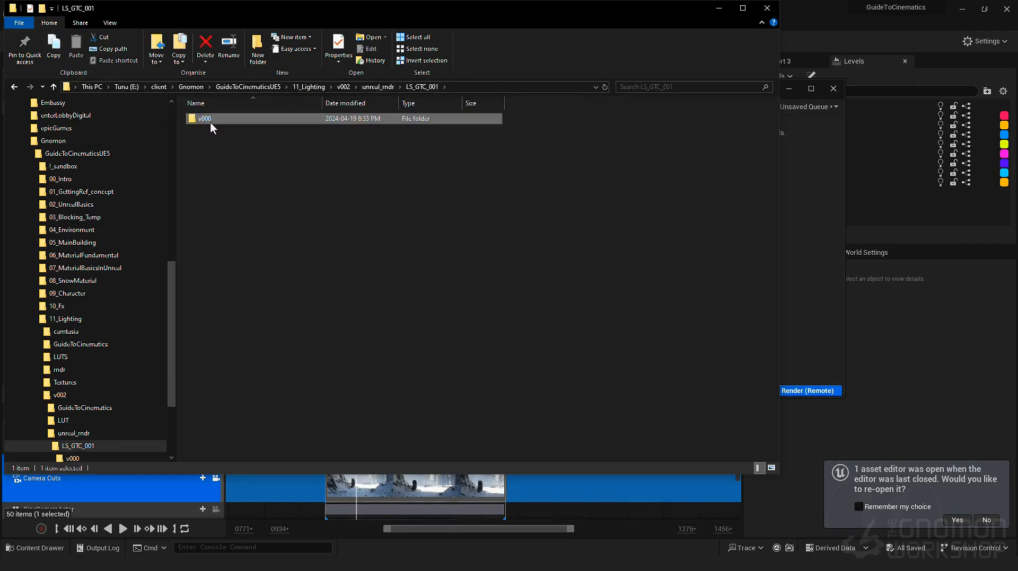
pyautogui.doubleClick(210, 121)
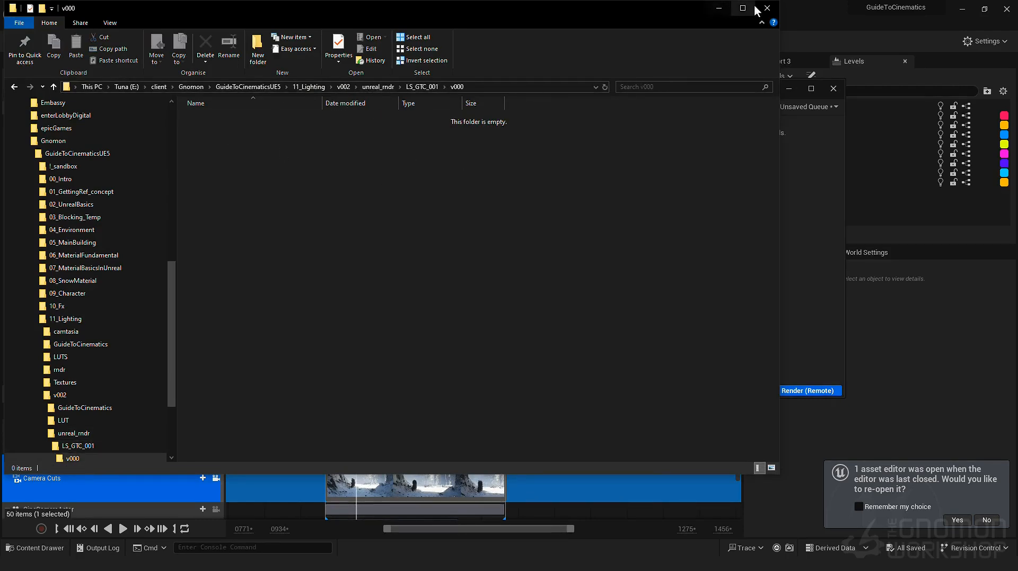
pyautogui.click(758, 10)
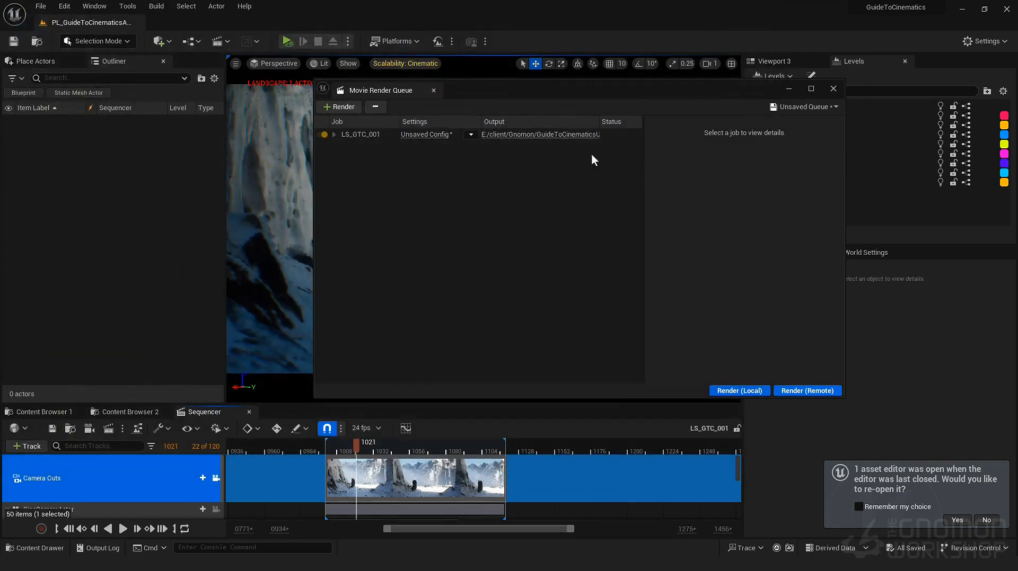
# - Reopen the LS_GTC_001 job's output settings and set the file name format to {sequence_name}.{version}
pyautogui.click(422, 136)
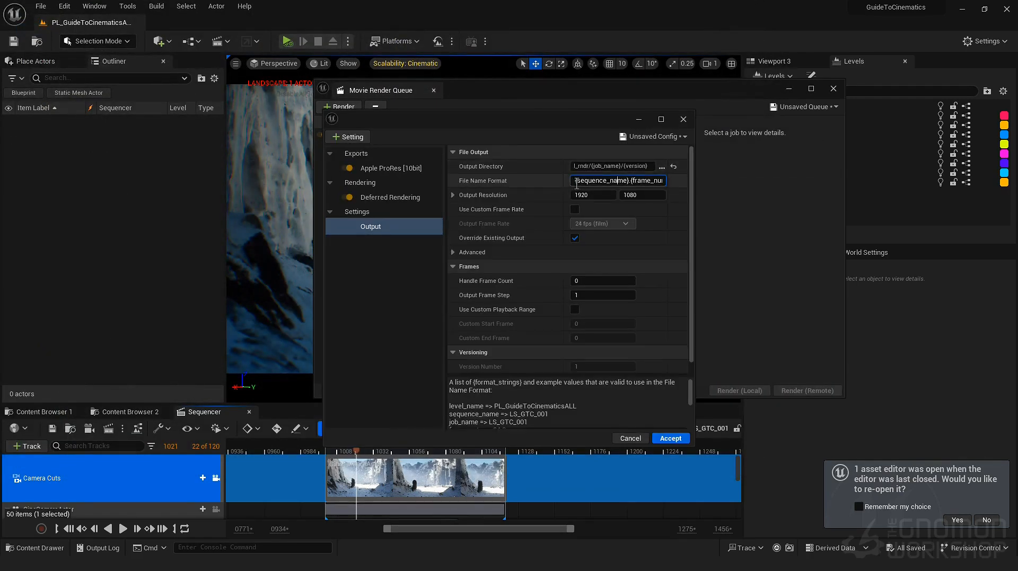
pyautogui.moveTo(578, 125); pyautogui.dragTo(573, 173)
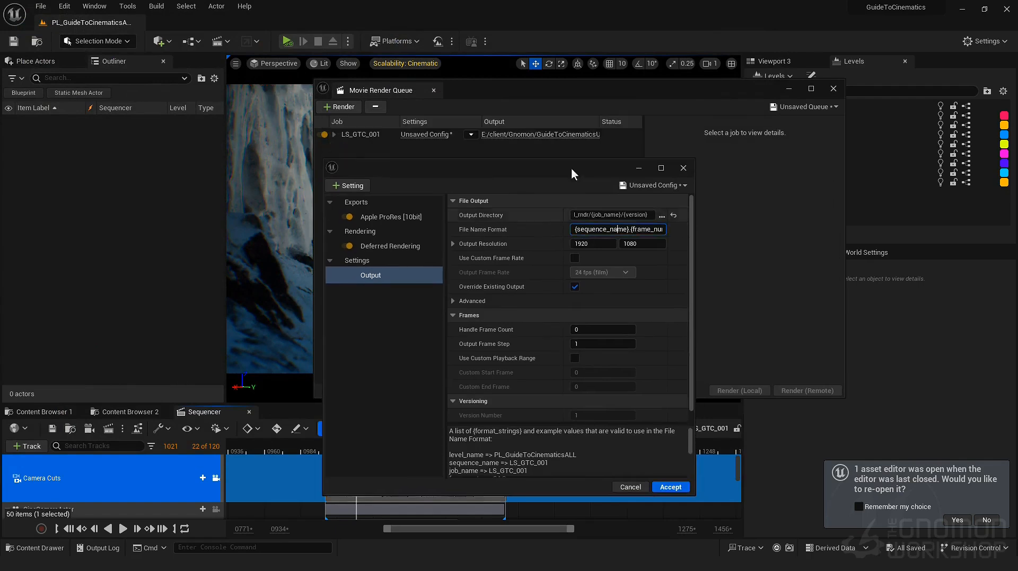
pyautogui.click(382, 136)
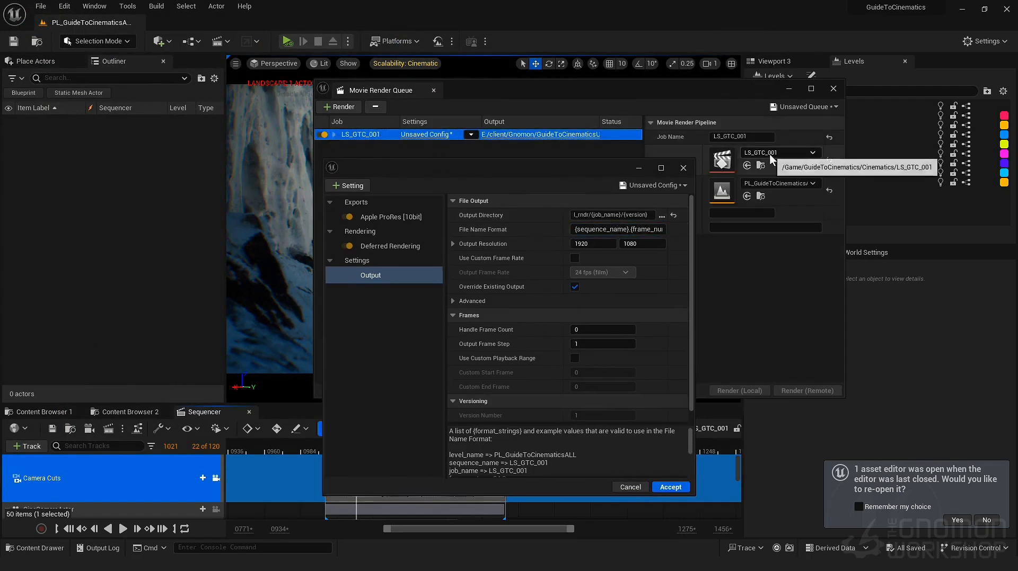
pyautogui.click(618, 230)
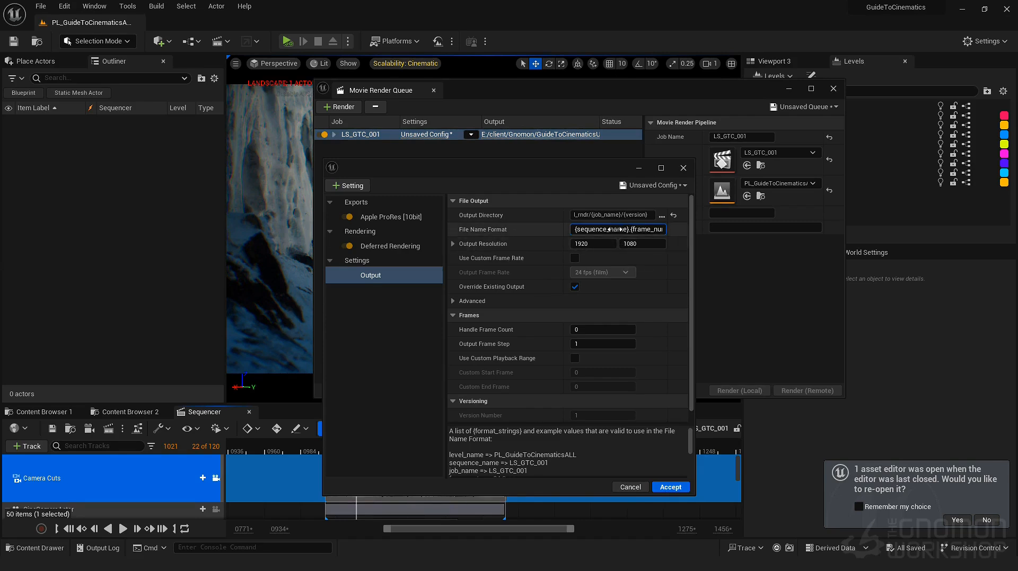
pyautogui.write('.')
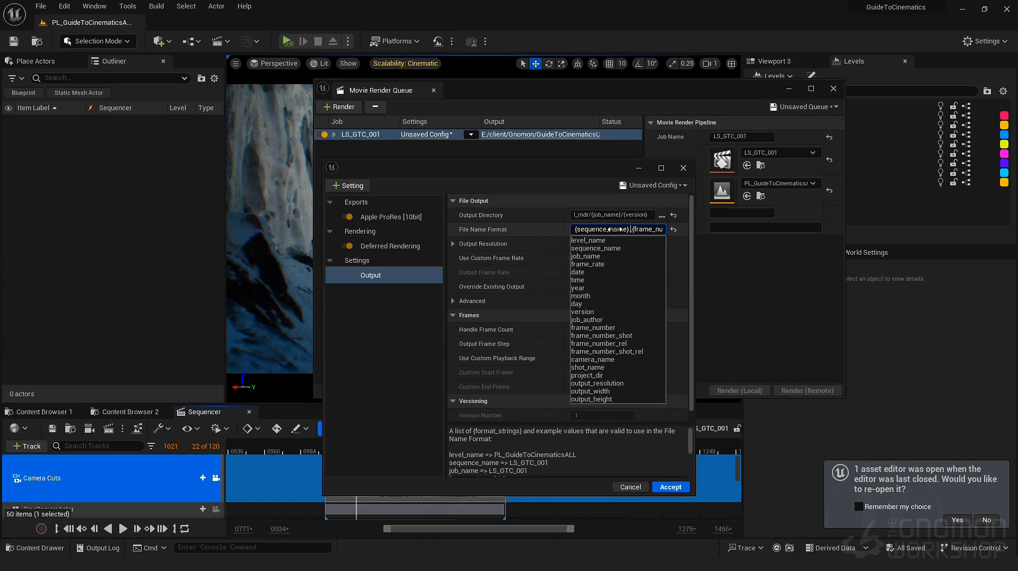
pyautogui.write('{version.{fi')
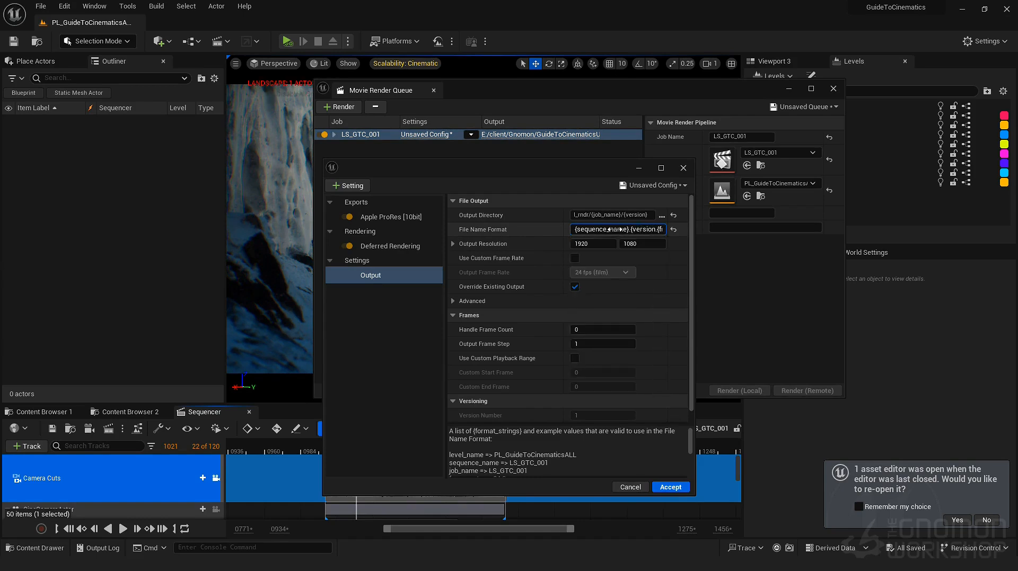
pyautogui.write('}.')
pyautogui.write('frame_number}')
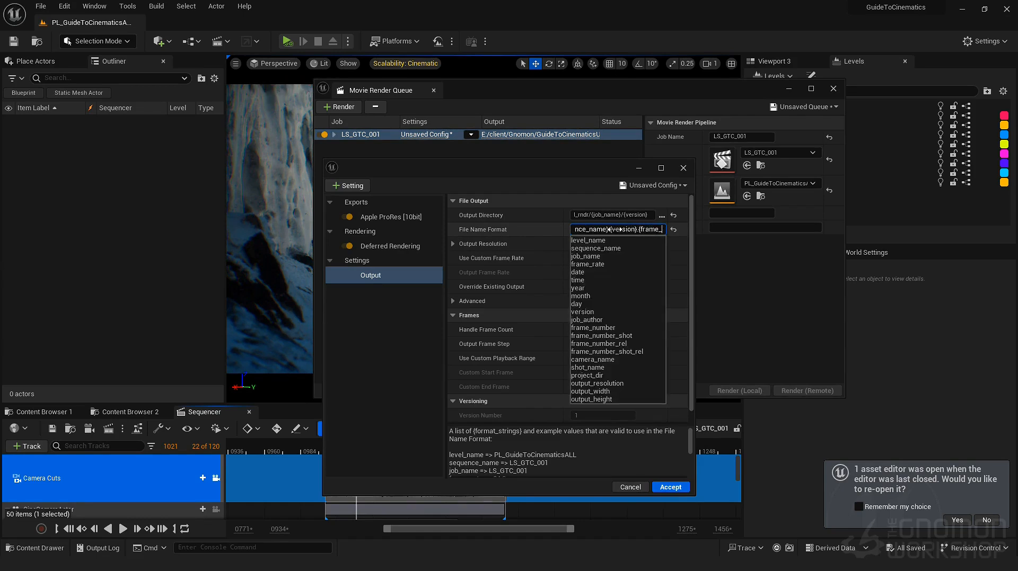
pyautogui.press('BackSpace')
pyautogui.press('BackSpace')
pyautogui.press('BackSpace')
pyautogui.press('BackSpace')
pyautogui.press('BackSpace')
pyautogui.press('BackSpace')
pyautogui.press('BackSpace')
pyautogui.press('BackSpace')
pyautogui.press('BackSpace')
pyautogui.press('BackSpace')
pyautogui.press('BackSpace')
pyautogui.press('BackSpace')
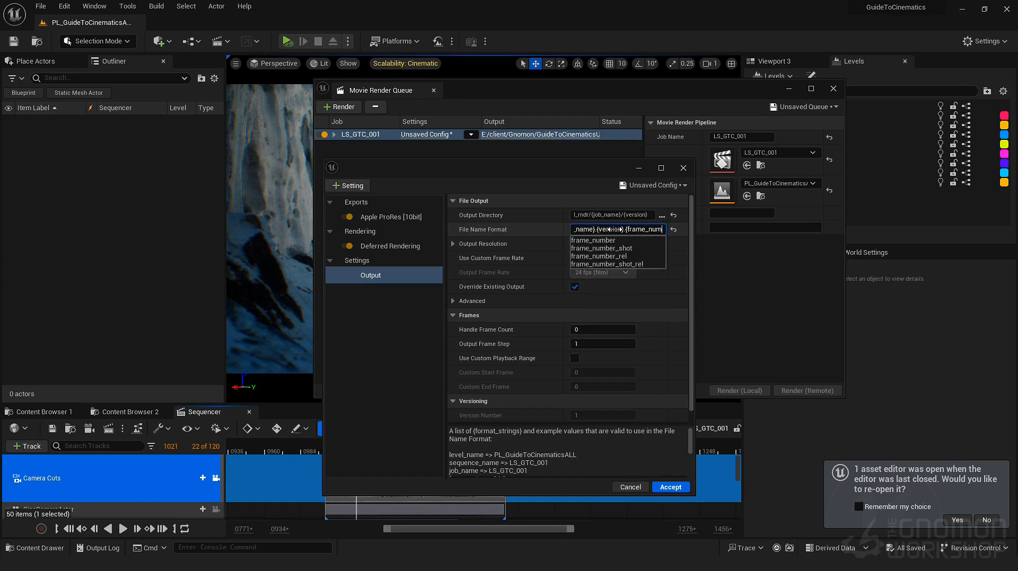
pyautogui.press('BackSpace')
pyautogui.press('BackSpace')
pyautogui.press('BackSpace')
pyautogui.press('BackSpace')
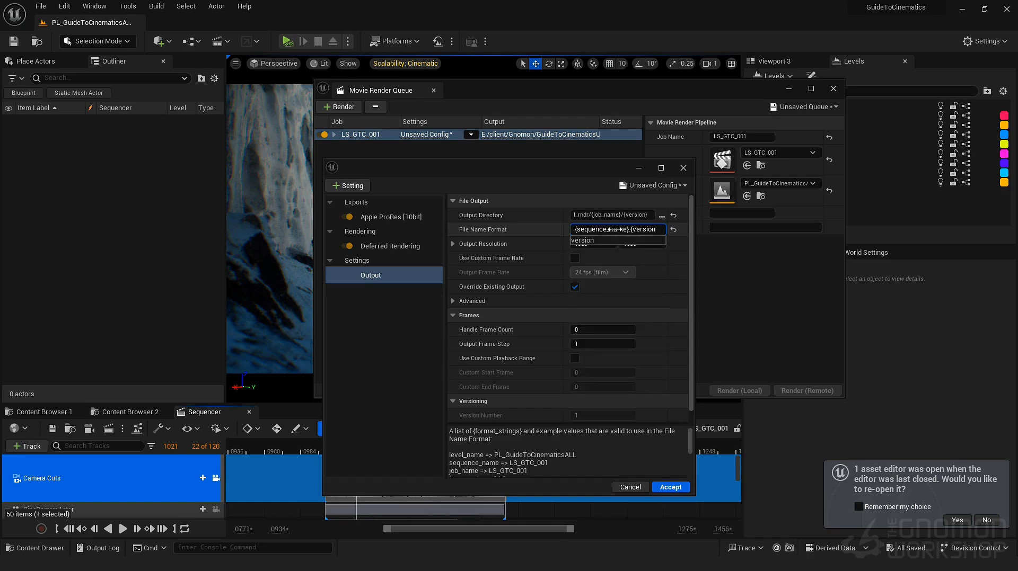
pyautogui.write('}')
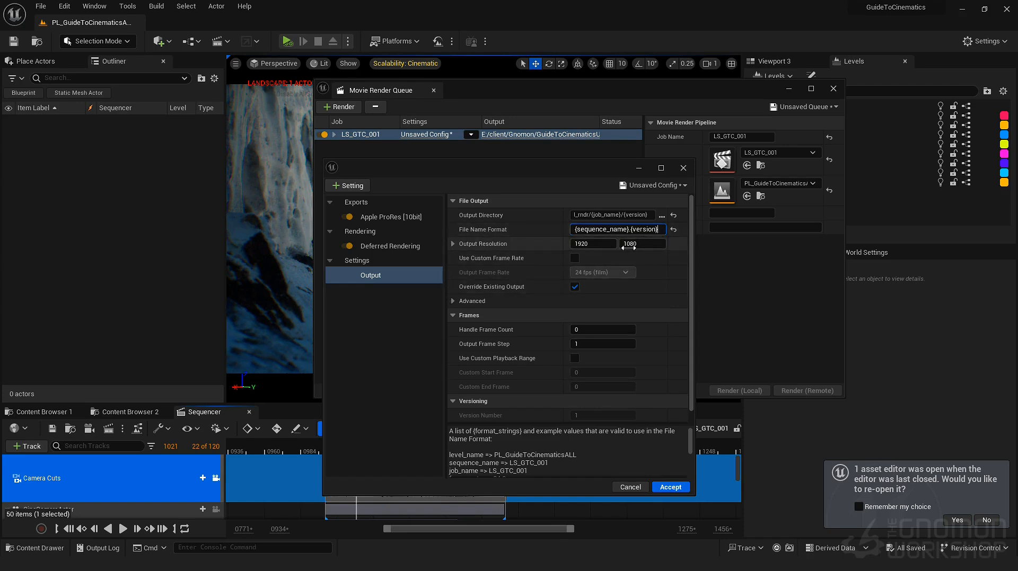
# - Try manual version numbering by turning off Auto Version, and accept the job's output settings
pyautogui.scroll(-1, 679, 387)
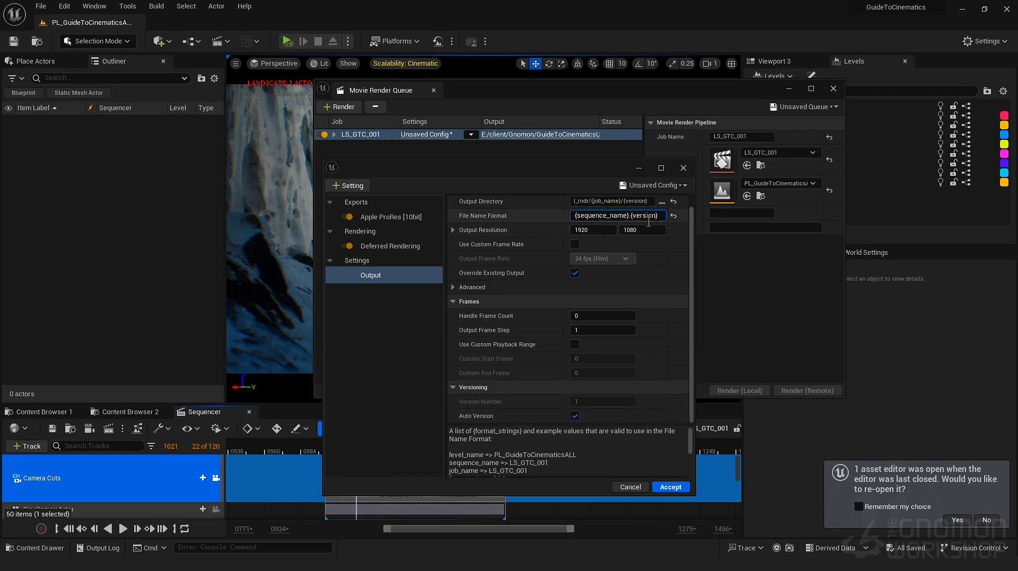
pyautogui.click(574, 416)
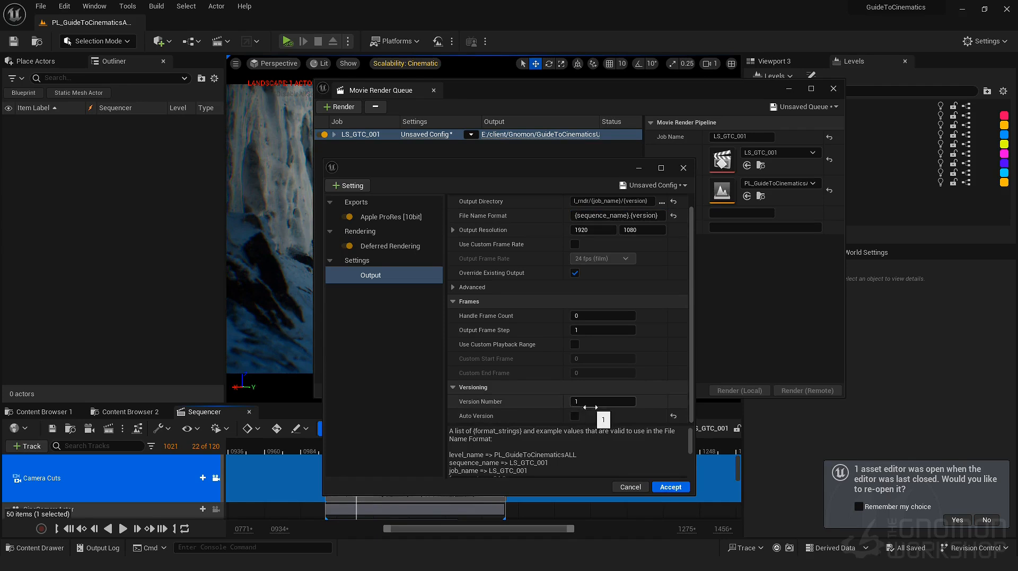
pyautogui.click(669, 487)
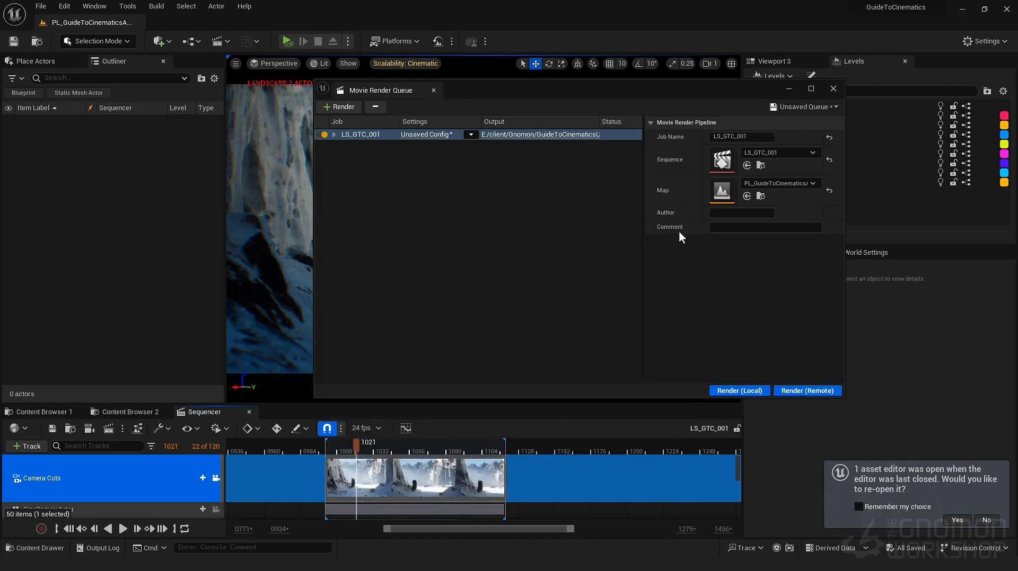
# - Start saving the LS_GTC_001 job configuration as a preset and create a Tools folder for it inside GuideToCinematics
pyautogui.click(385, 134)
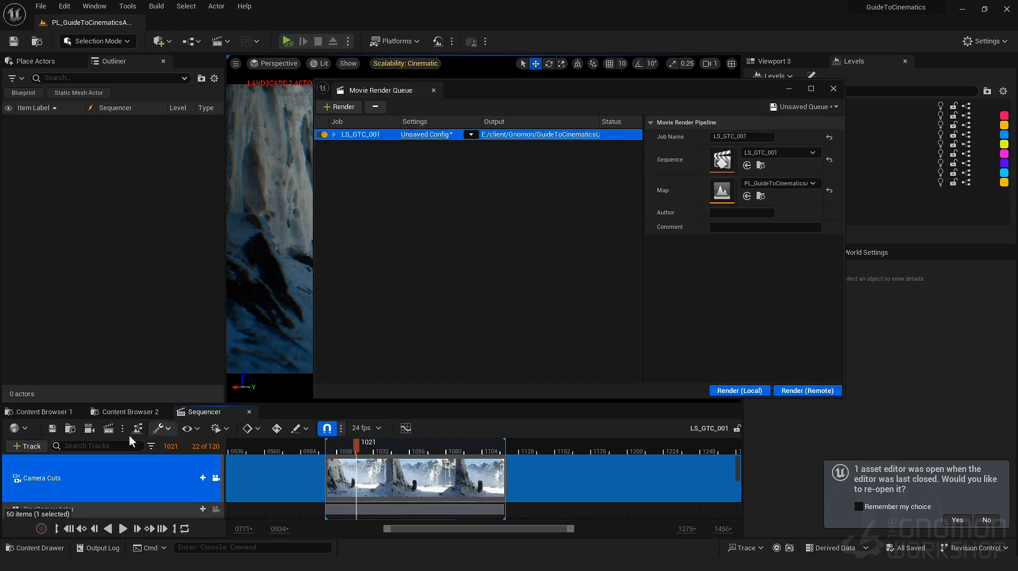
pyautogui.click(424, 134)
pyautogui.click(642, 137)
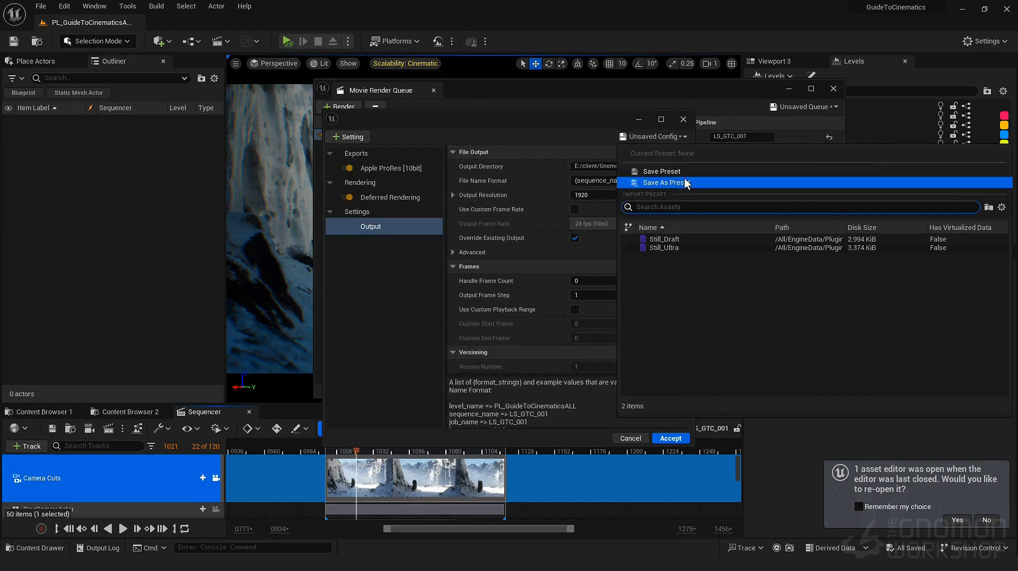
pyautogui.click(658, 173)
pyautogui.rightClick(634, 165)
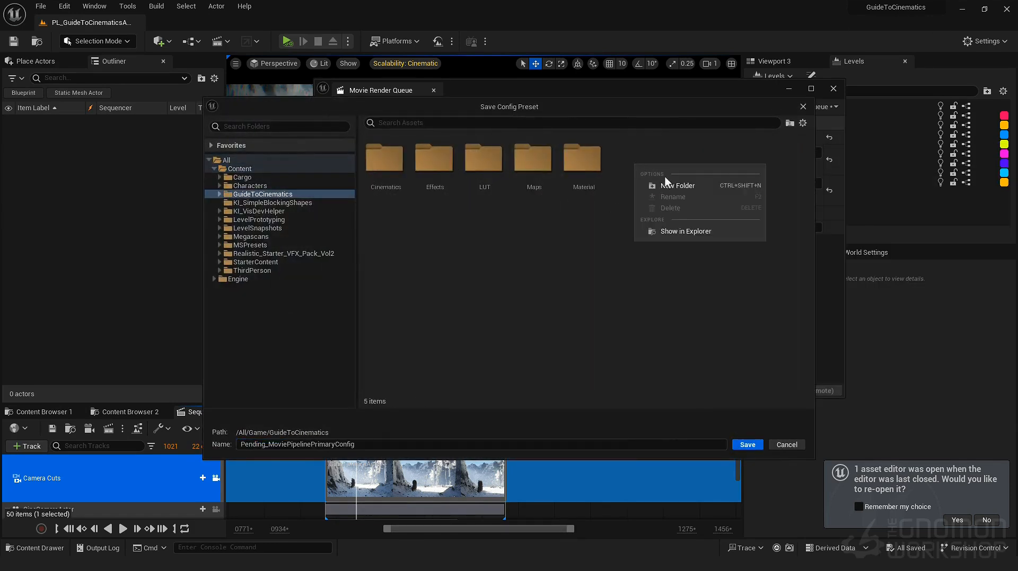
pyautogui.click(673, 185)
pyautogui.write('Tools')
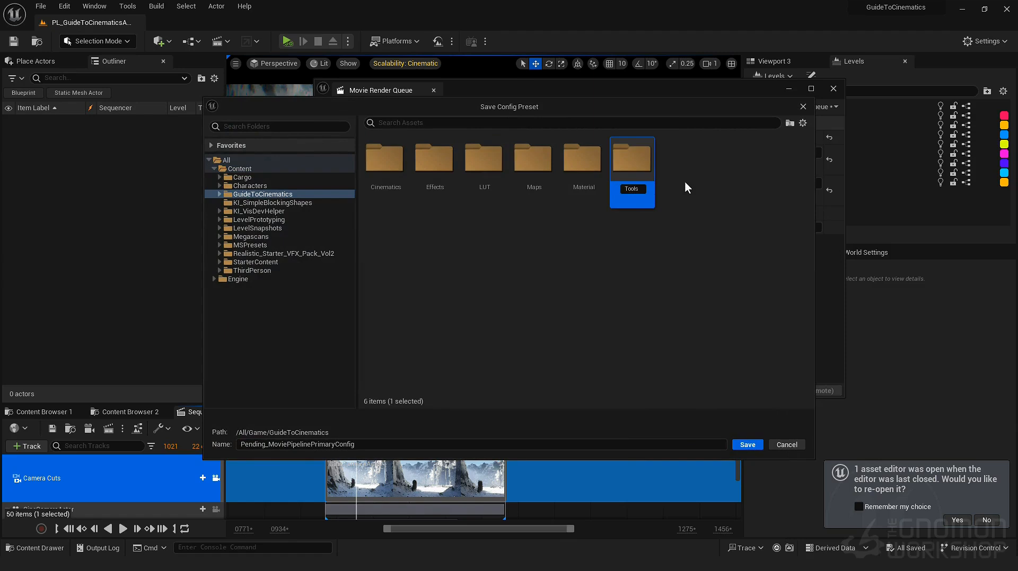
pyautogui.press('Return')
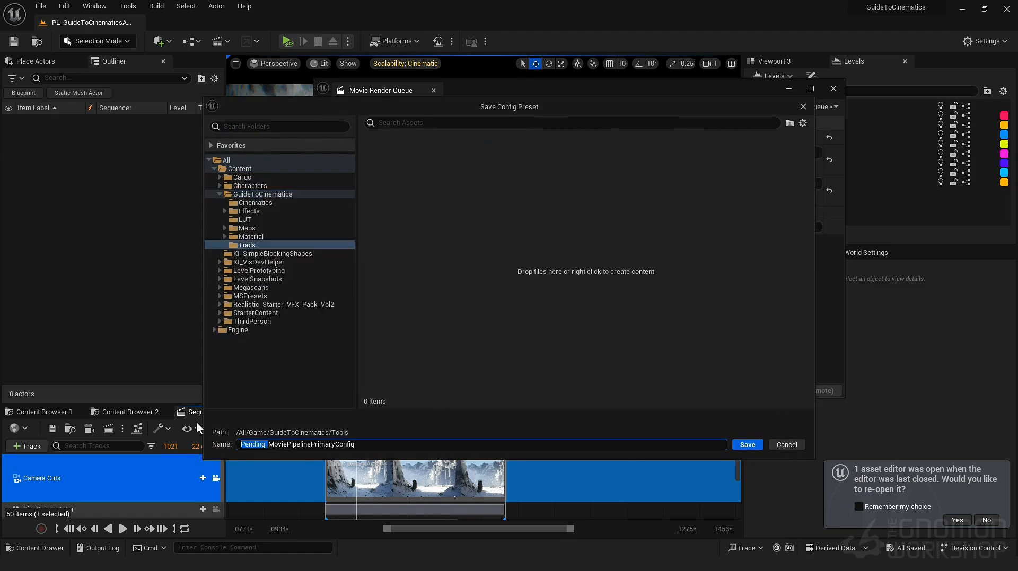
# - Save the preset in the Tools folder as GTC_MoviePipelinePrimaryConfig_V001 and accept the job settings
pyautogui.write('GTC_')
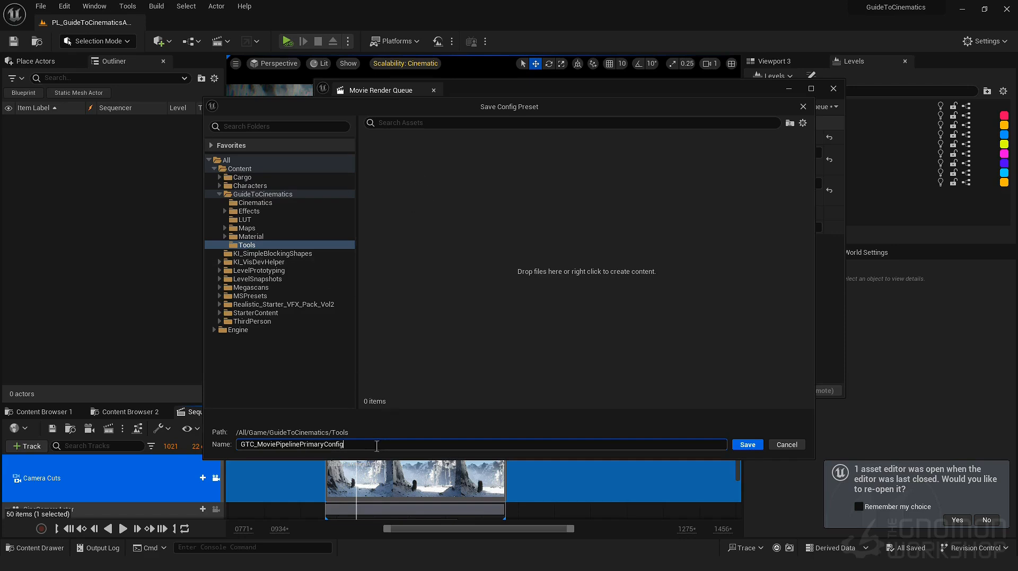
pyautogui.write('_V001')
pyautogui.press('Return')
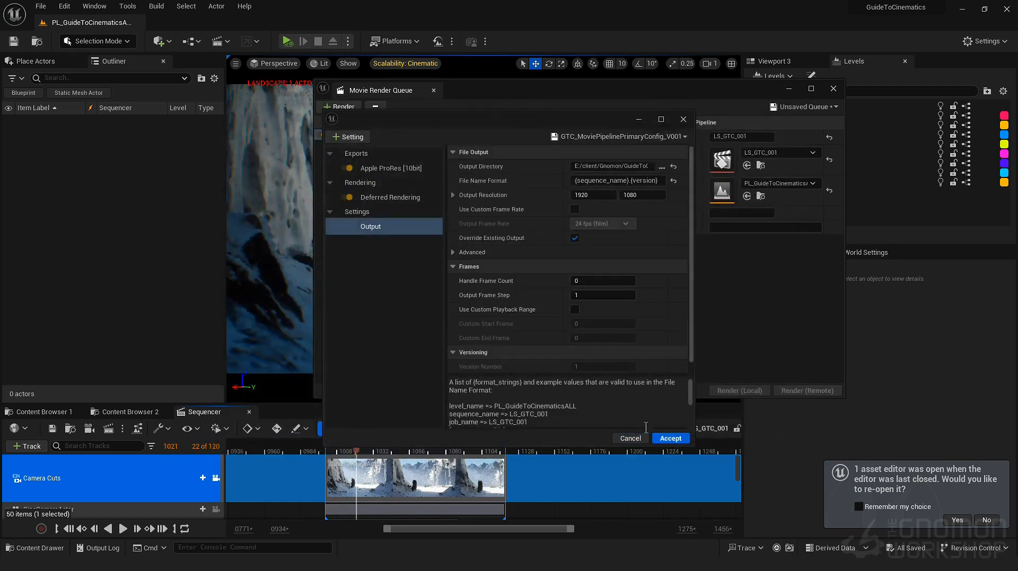
pyautogui.click(671, 437)
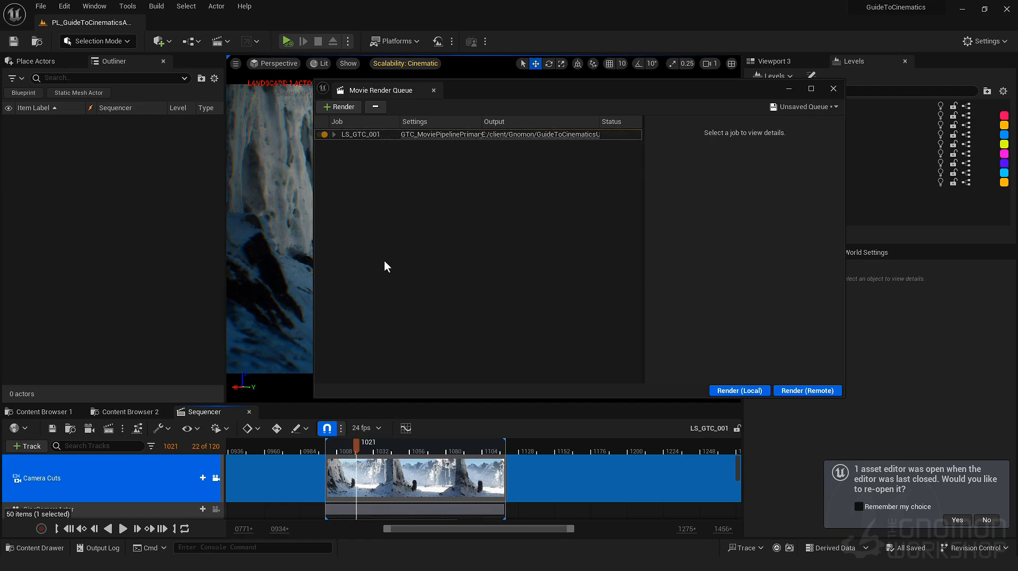
# - View the options for saving and importing the render queue
pyautogui.click(816, 110)
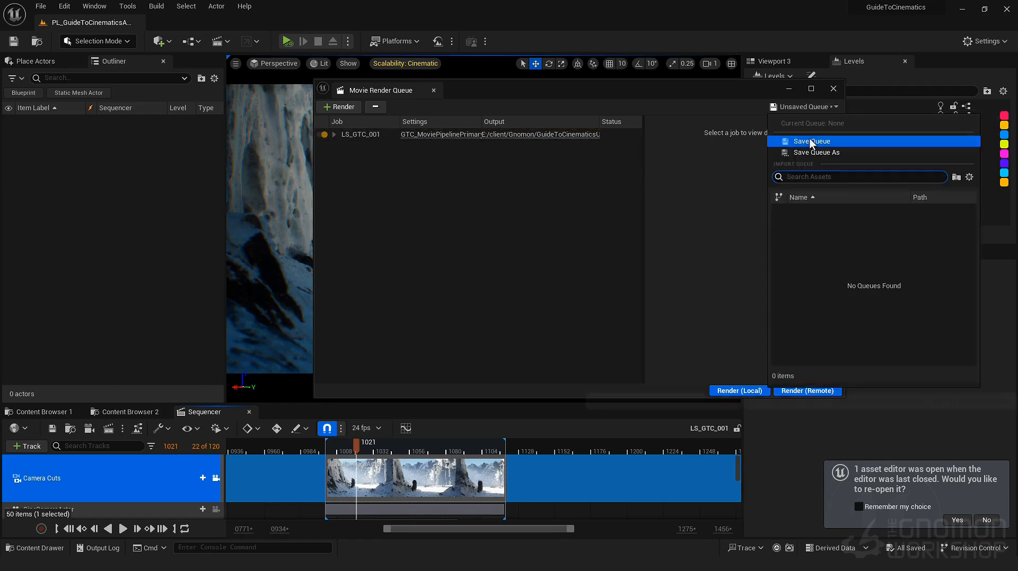
pyautogui.click(705, 153)
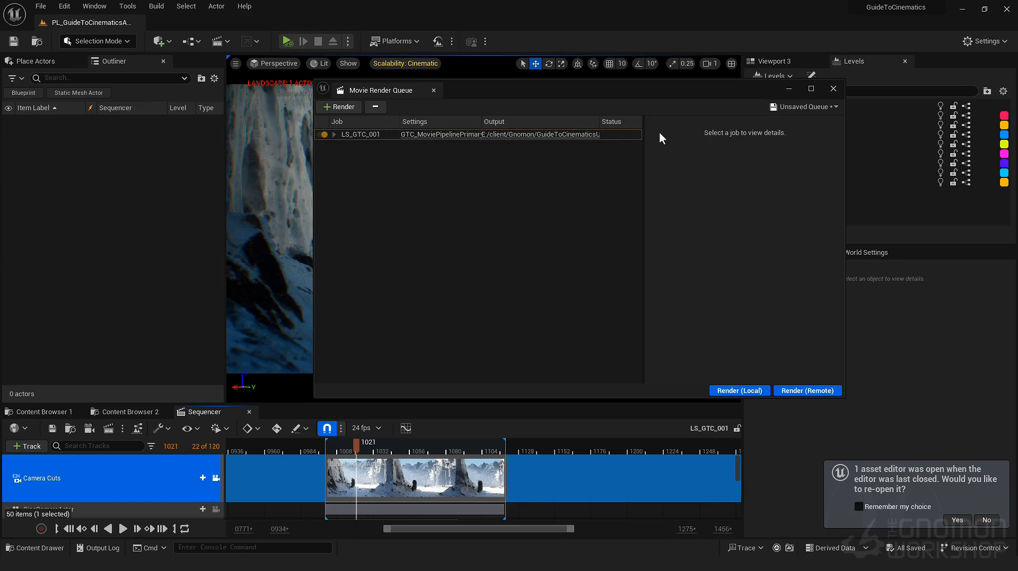
pyautogui.click(832, 108)
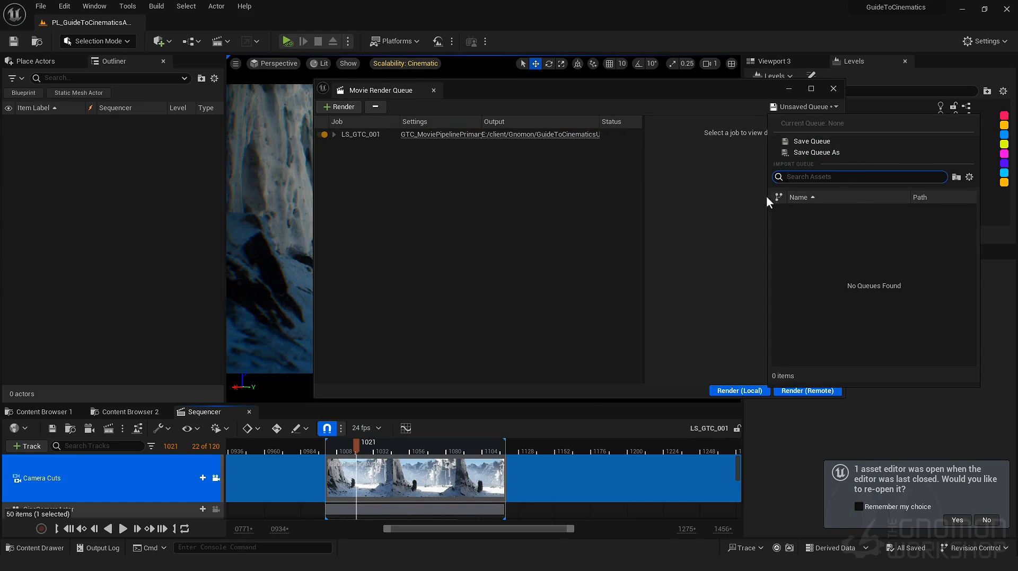
# - Select the LS_GTC_001 job and review the save and import options for the unsaved queue again
pyautogui.click(352, 134)
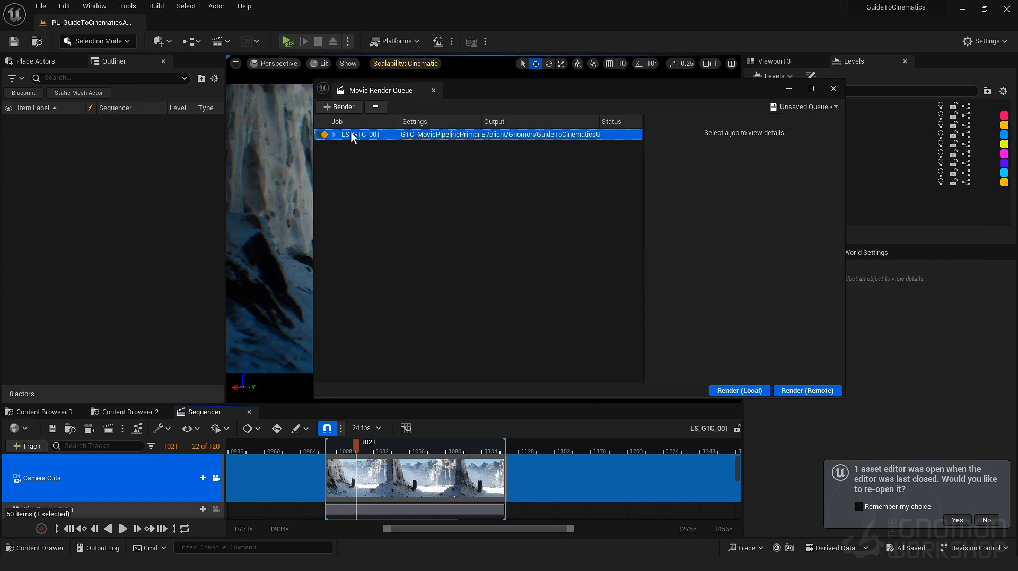
pyautogui.click(805, 106)
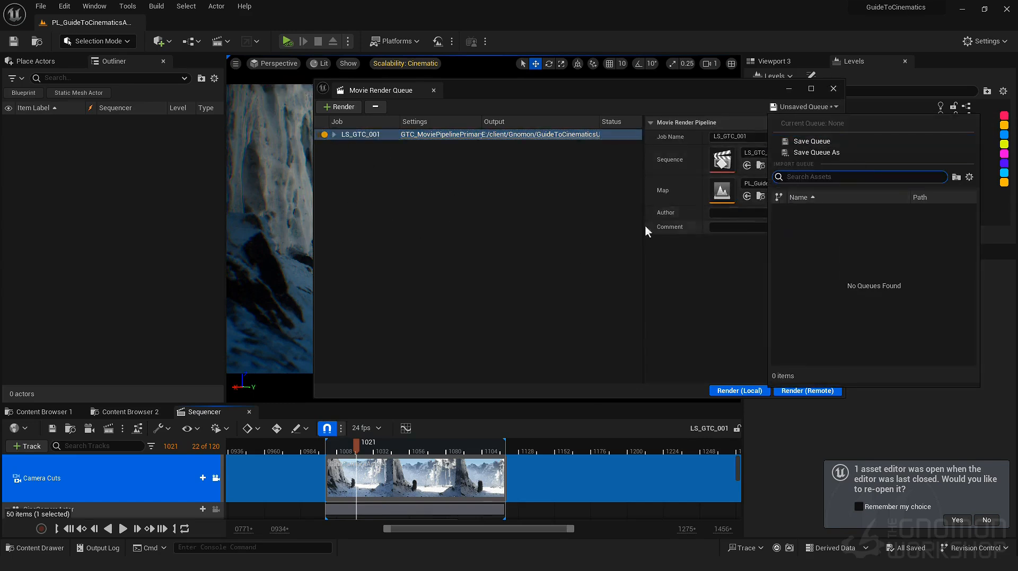
pyautogui.click(591, 235)
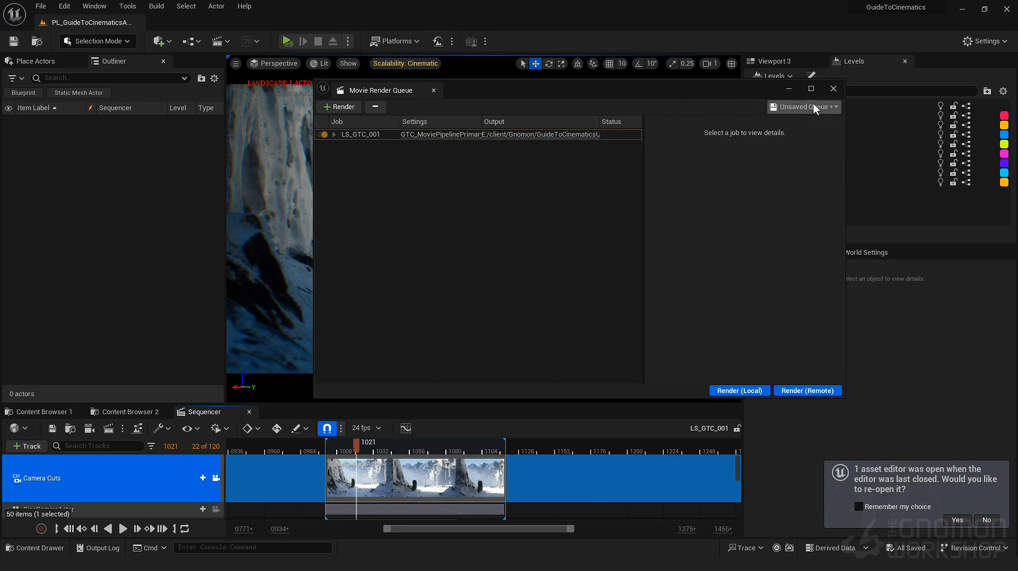
# - Create a new Empty Level and render the LS_GTC_001 job locally from the Movie Render Queue
pyautogui.moveTo(544, 89); pyautogui.dragTo(864, 132)
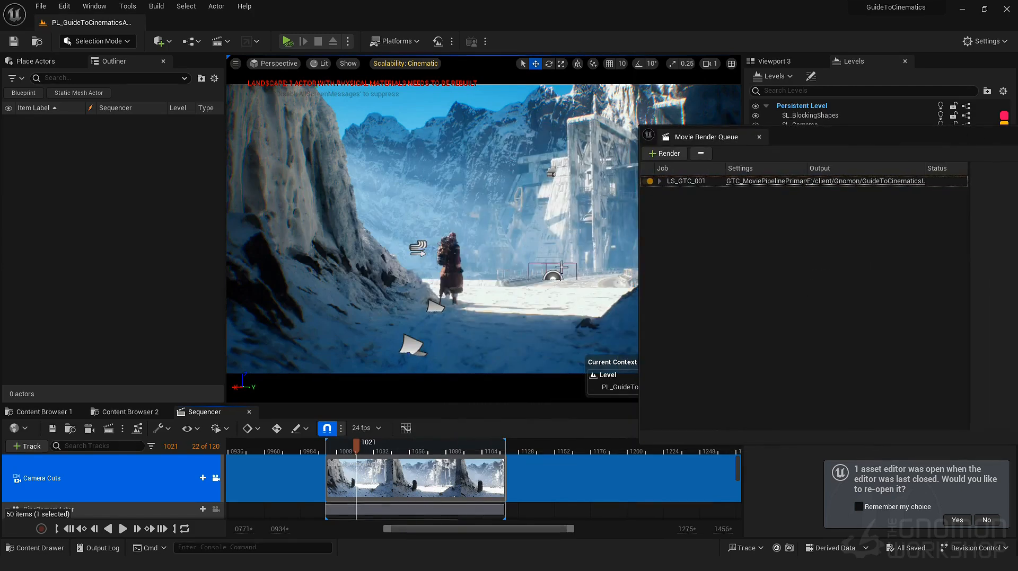
pyautogui.moveTo(806, 141); pyautogui.dragTo(763, 87)
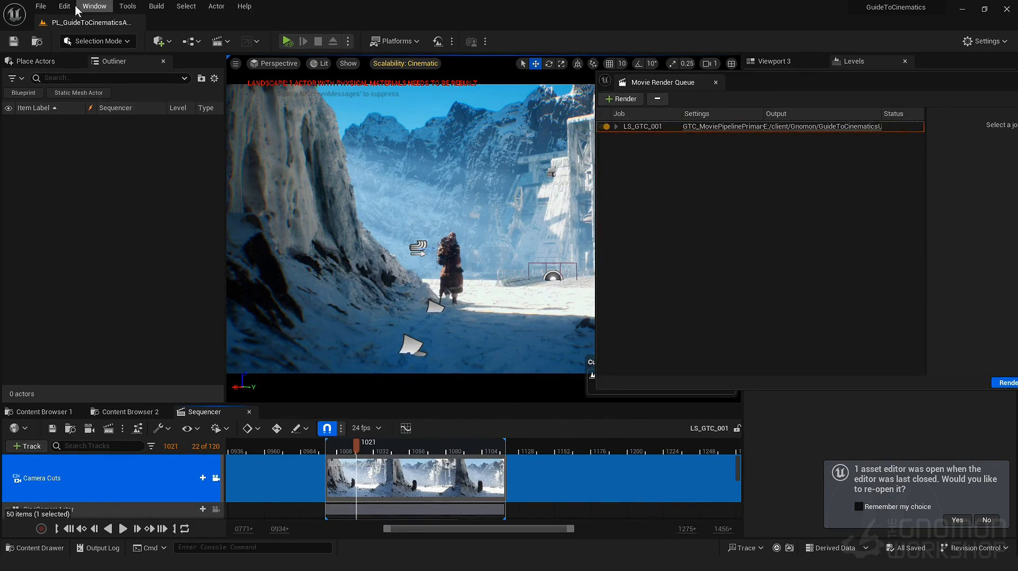
pyautogui.click(41, 5)
pyautogui.click(58, 32)
pyautogui.click(595, 235)
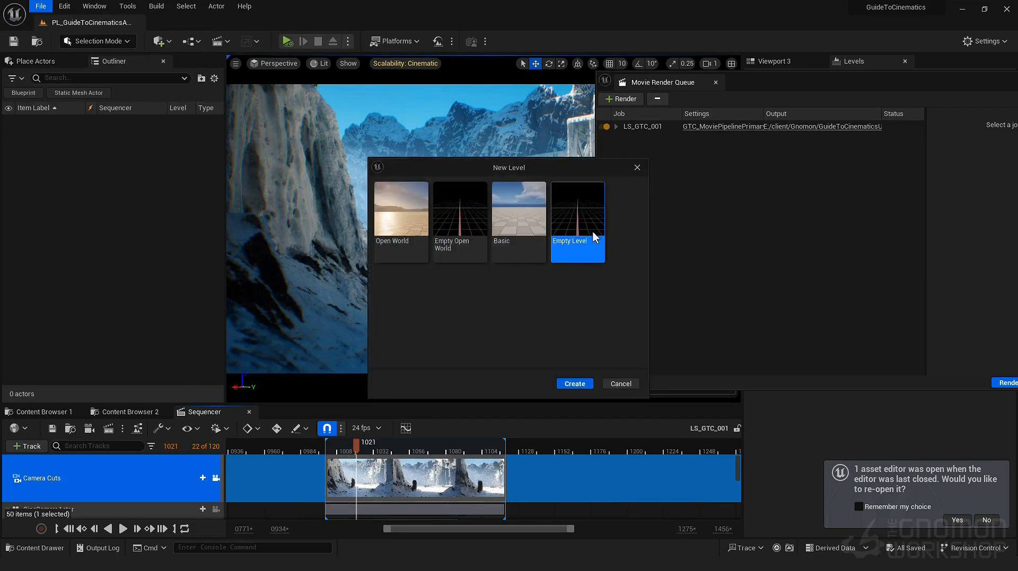
pyautogui.click(572, 385)
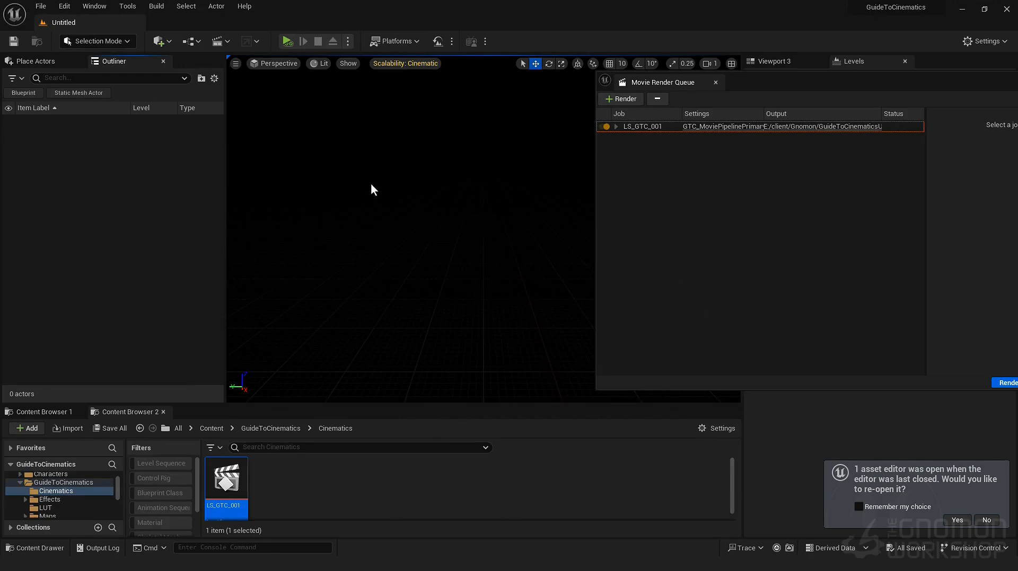
pyautogui.click(484, 109)
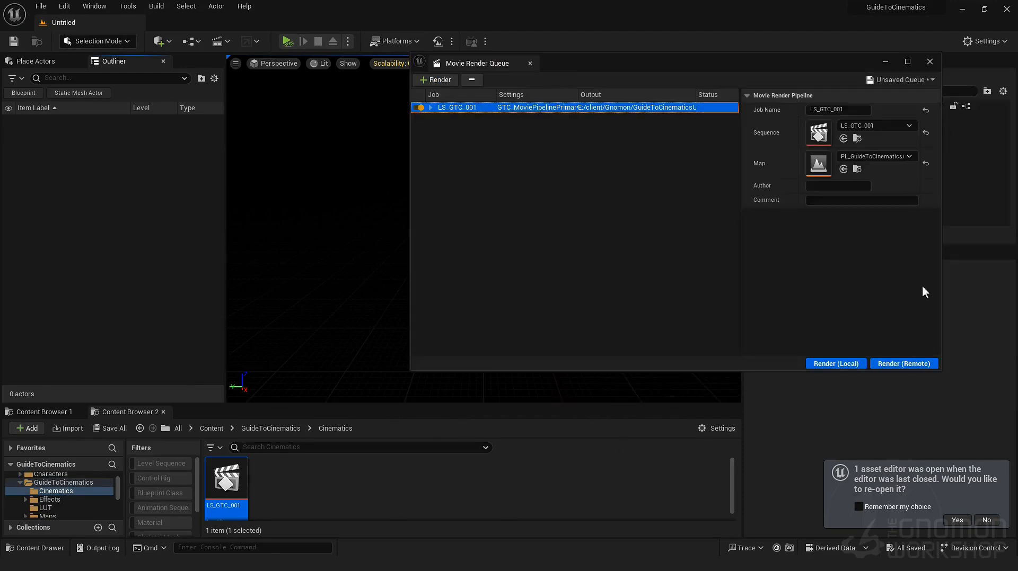
pyautogui.click(849, 364)
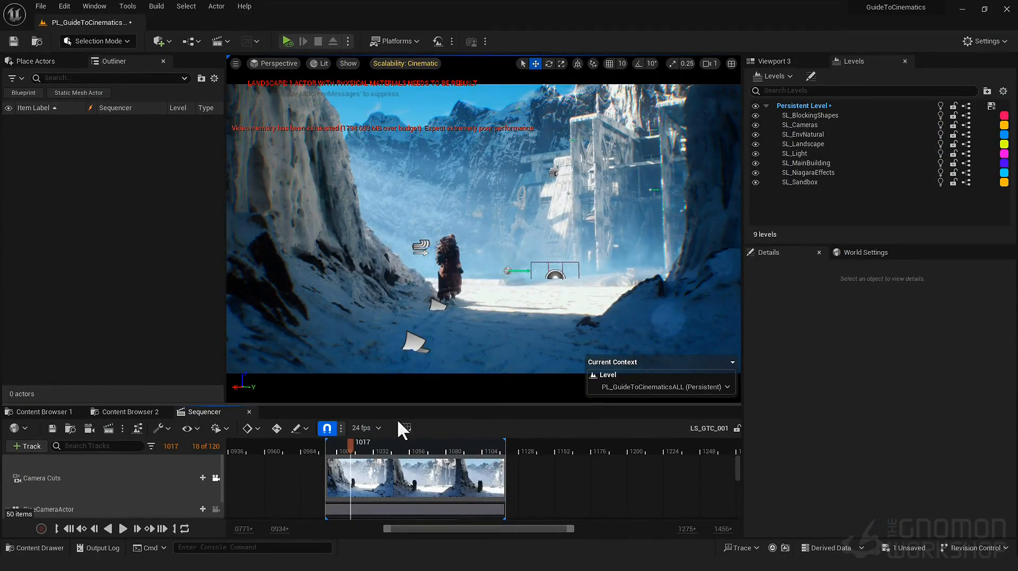
# - Make SL_NiagaraEffects the current level and add a folder named niagara to the LS_GTC_001 sequence
pyautogui.moveTo(376, 402); pyautogui.dragTo(379, 306)
pyautogui.doubleClick(808, 173)
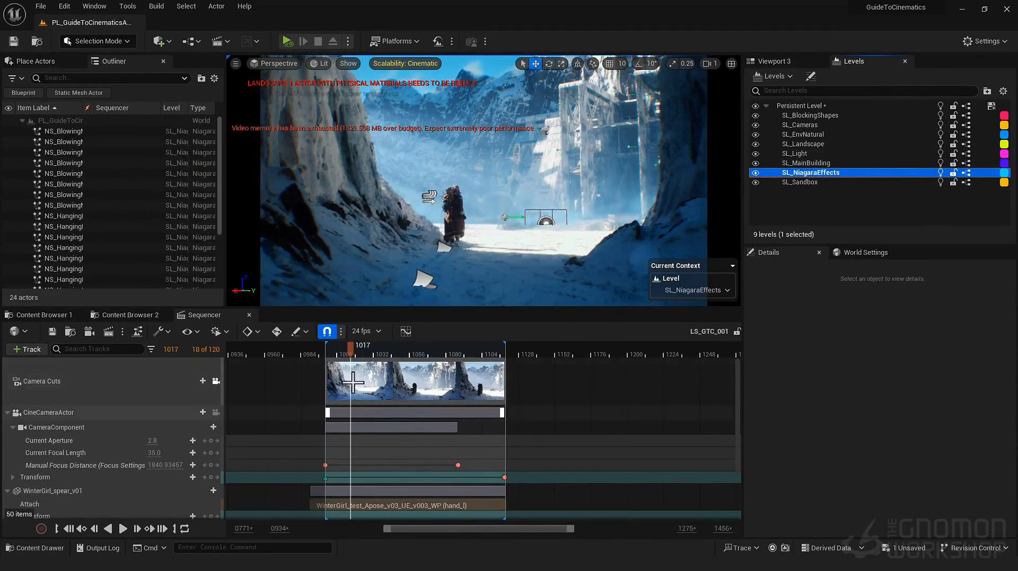
pyautogui.click(33, 348)
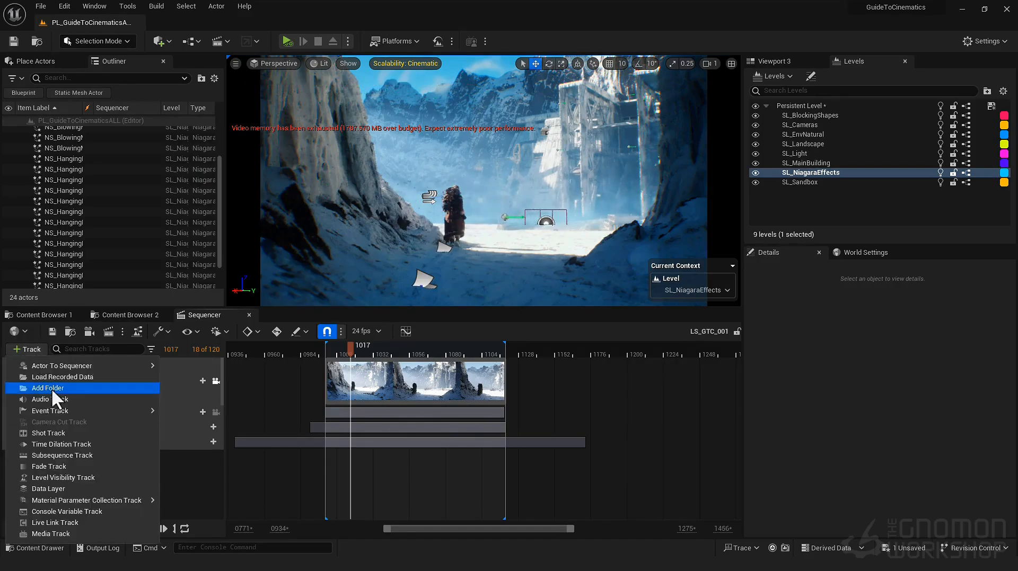
pyautogui.click(52, 388)
pyautogui.write('niagara')
pyautogui.press('Return')
# - Set the niagara folder's color to magenta
pyautogui.rightClick(55, 405)
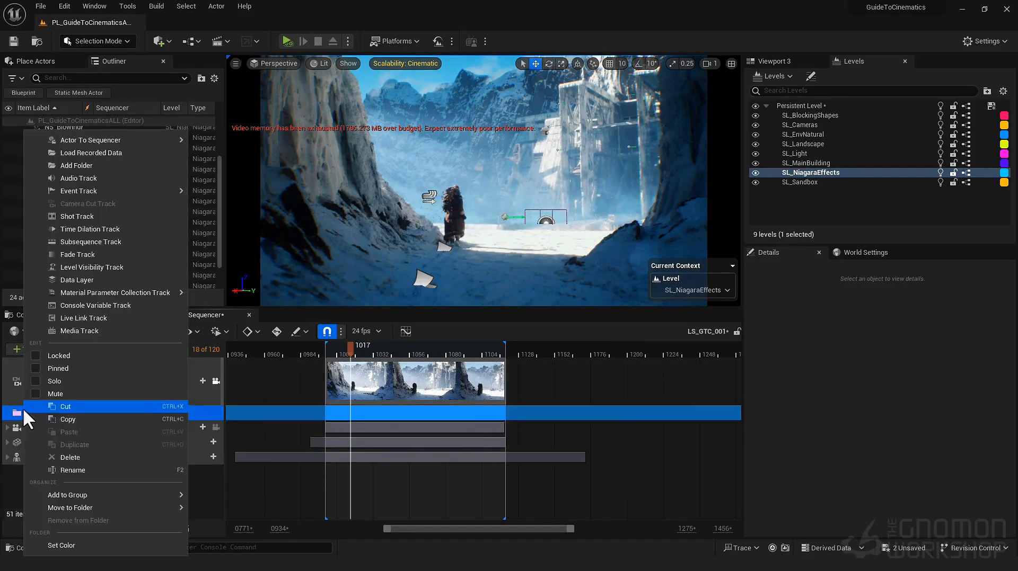
pyautogui.click(62, 534)
pyautogui.moveTo(126, 320); pyautogui.dragTo(156, 338)
pyautogui.click(215, 539)
# - Select all Niagara actors in the SL_NiagaraEffects level and add them to the sequence's niagara folder
pyautogui.scroll(-3, 115, 230)
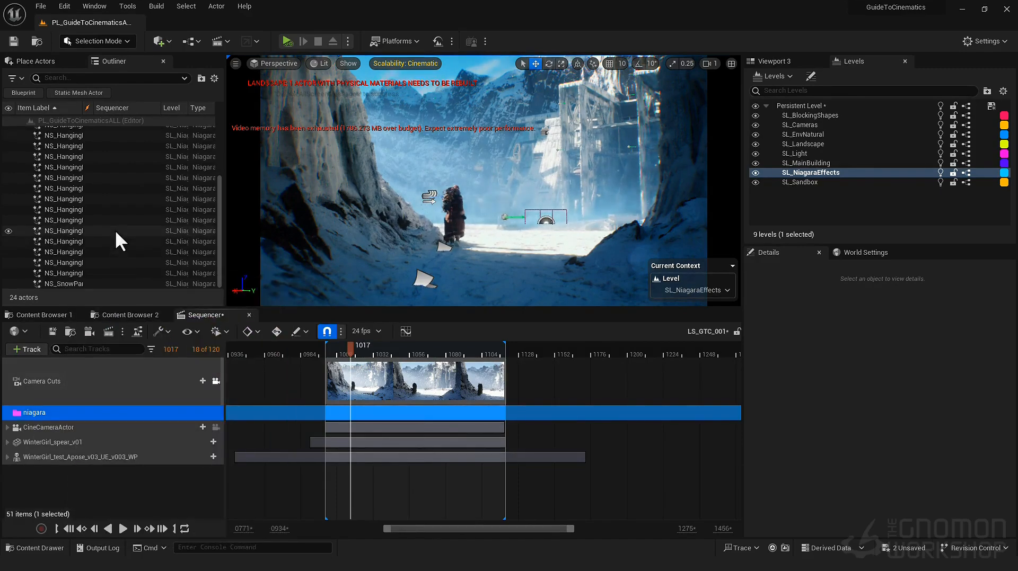
pyautogui.click(80, 284)
pyautogui.scroll(5, 90, 268)
pyautogui.keyDown('shift'); pyautogui.click(96, 135); pyautogui.keyUp('shift')
pyautogui.scroll(-4, 85, 196)
pyautogui.moveTo(85, 195); pyautogui.dragTo(110, 403)
pyautogui.moveTo(35, 408); pyautogui.dragTo(37, 412)
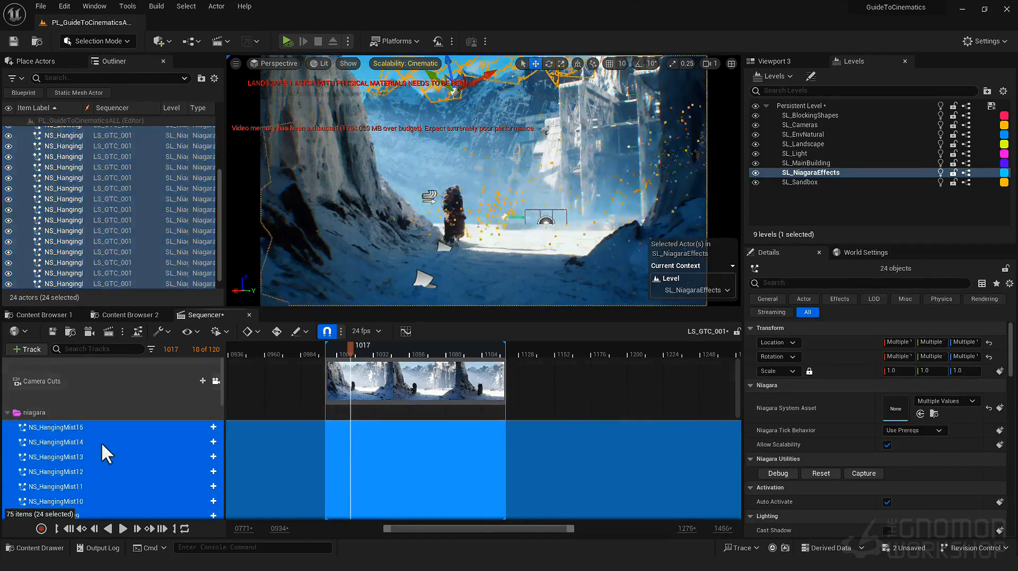
# - Add the NiagaraComponent0 track to NS_HangingMist15 and give it a Niagara System Life Cycle Track
pyautogui.click(210, 427)
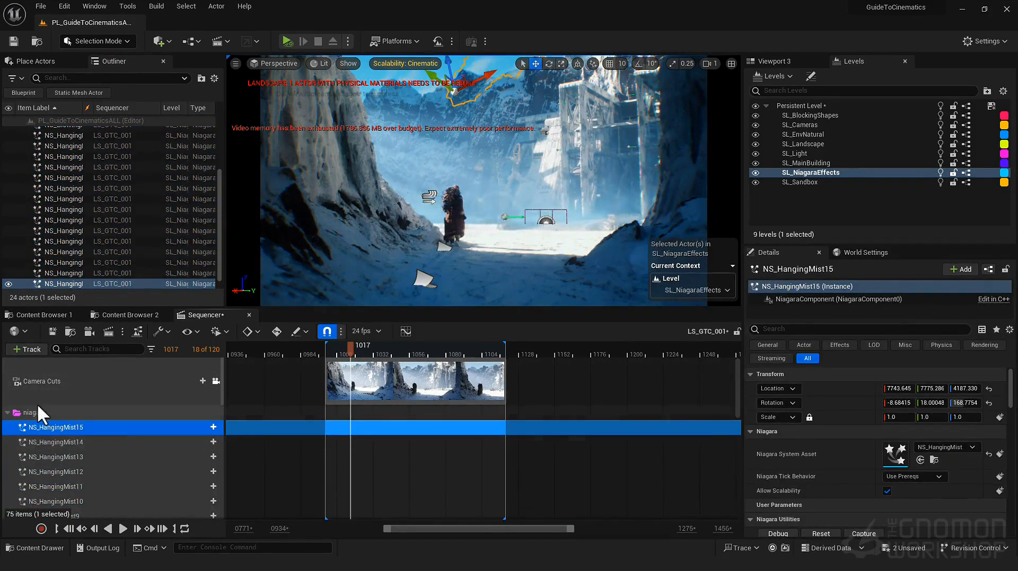
pyautogui.click(213, 427)
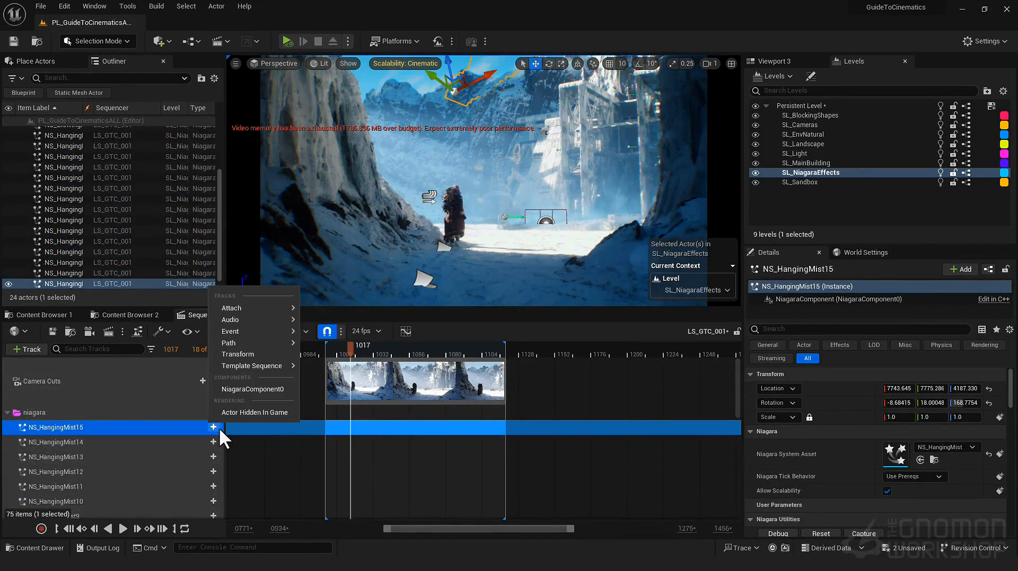
pyautogui.click(259, 392)
pyautogui.click(35, 440)
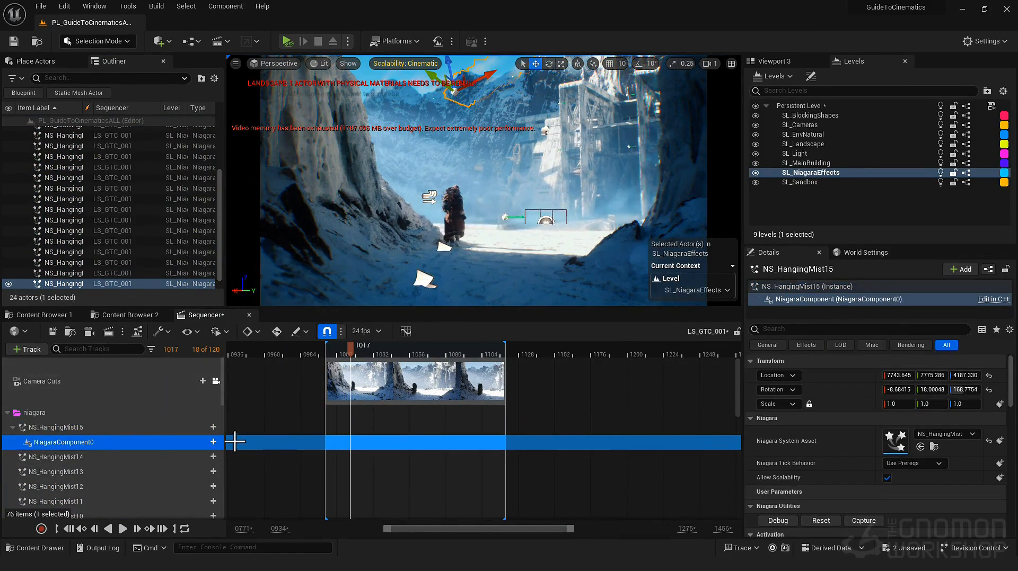
pyautogui.click(213, 442)
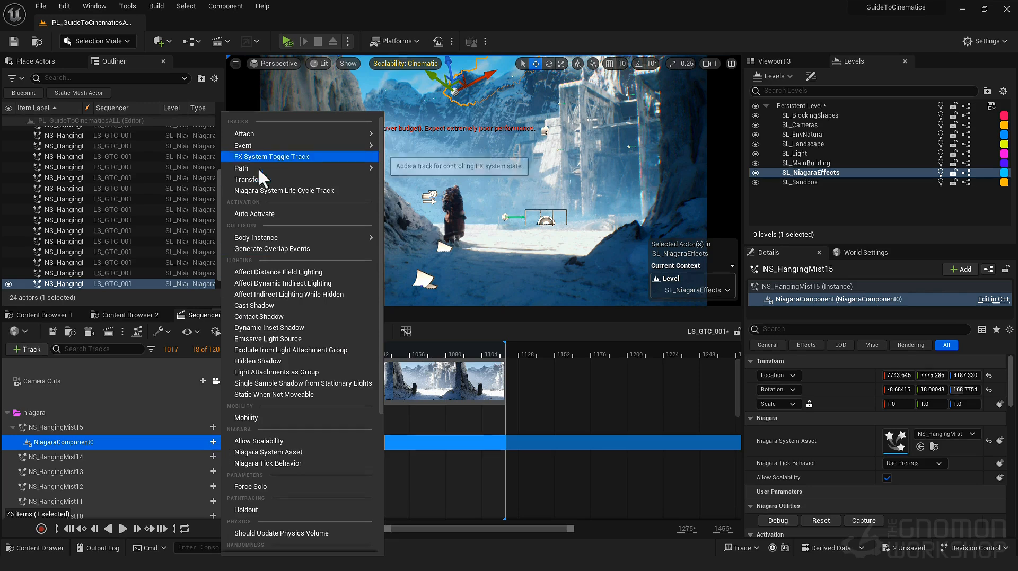
pyautogui.click(292, 191)
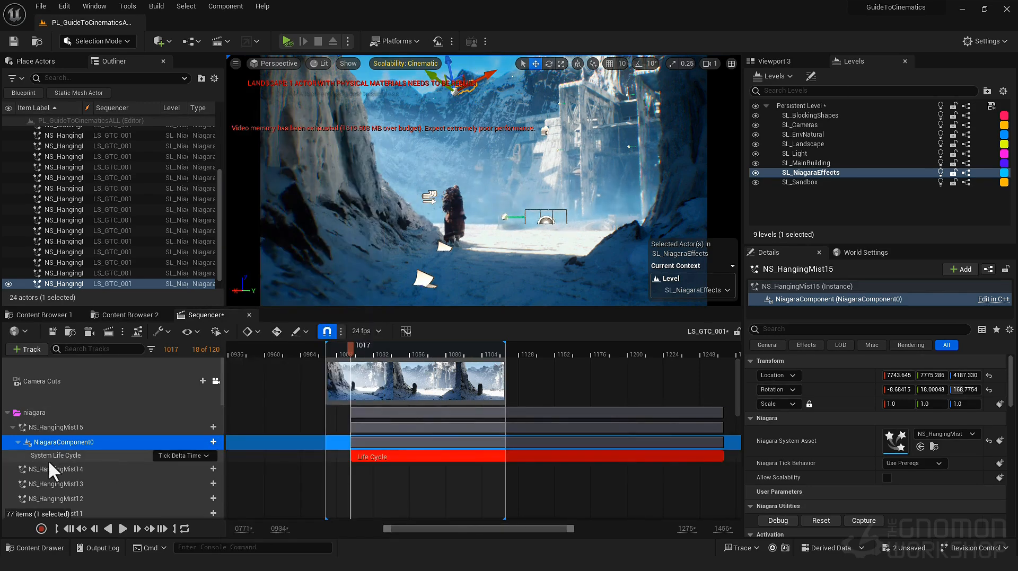
# - Set NS_HangingMist15's System Life Cycle to Desired Age and shift its section earlier so it ends at the sequence end
pyautogui.click(158, 455)
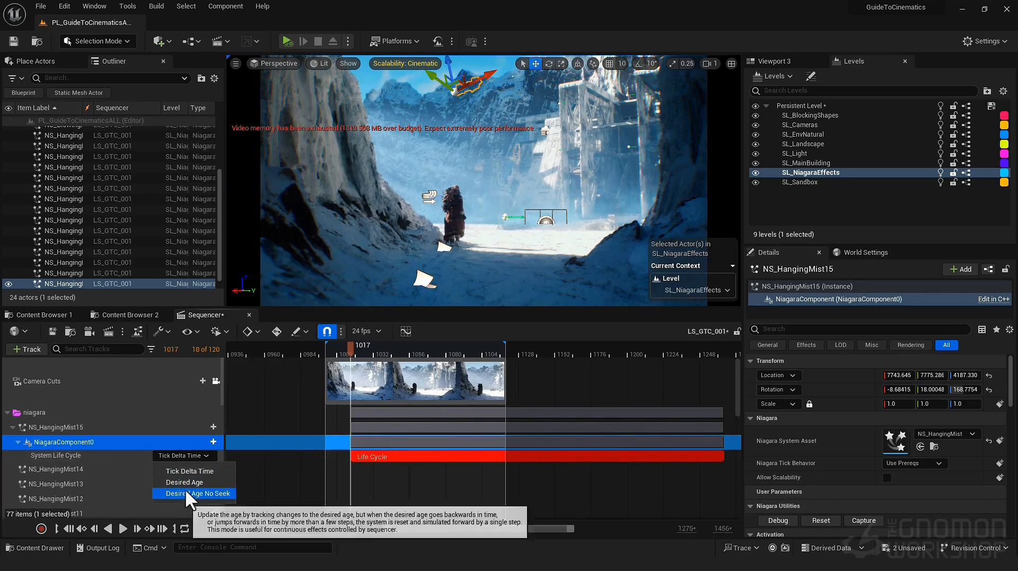
pyautogui.click(189, 484)
pyautogui.moveTo(656, 416); pyautogui.dragTo(409, 414)
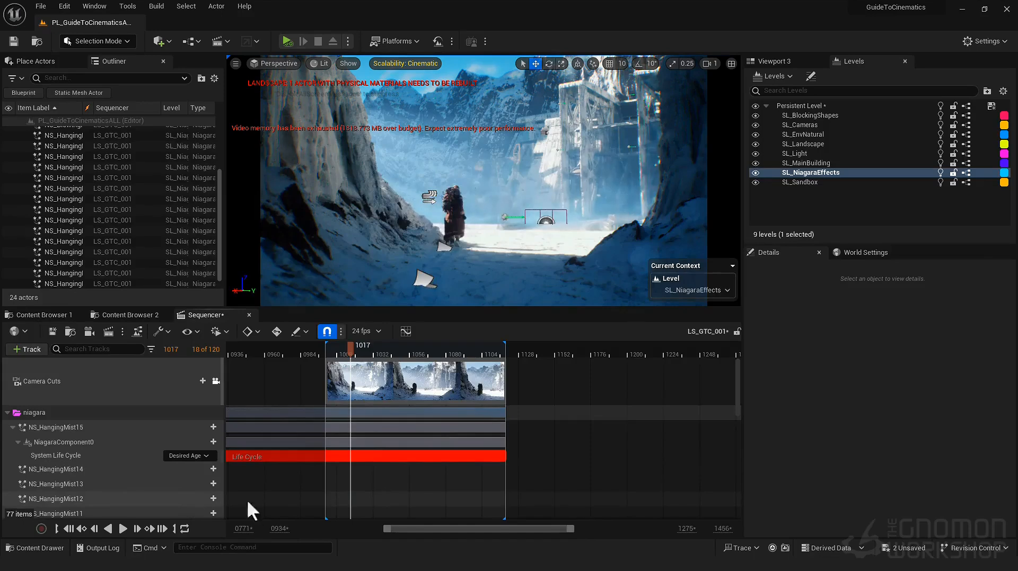
pyautogui.press('Up')
# - Copy NS_HangingMist15's NiagaraComponent0 and life cycle track to all other Niagara actors, NS_HangingMist14 through NS_SnowParticle
pyautogui.click(98, 446)
pyautogui.keyDown('shift'); pyautogui.click(104, 455); pyautogui.keyUp('shift')
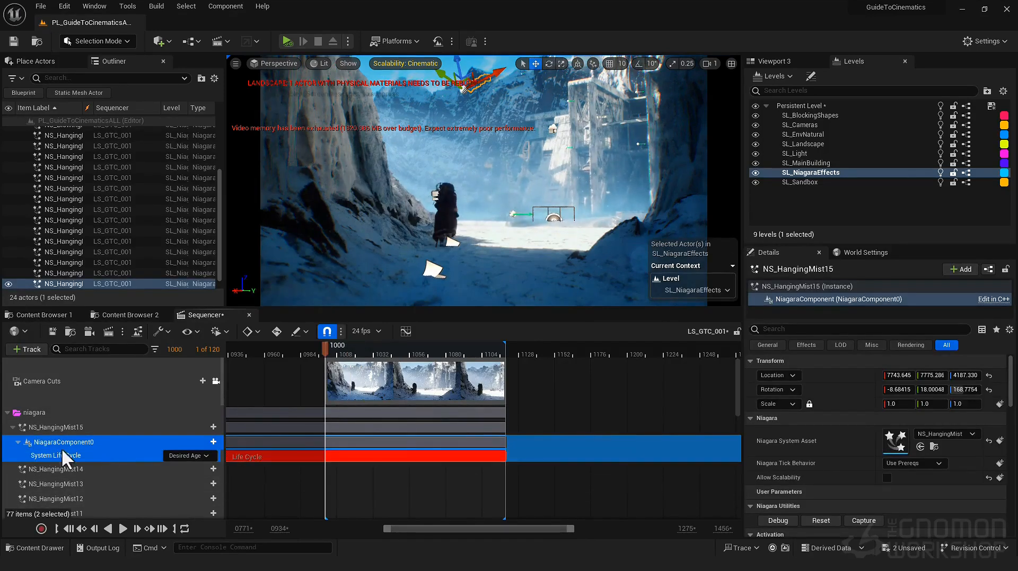
pyautogui.click(13, 427)
pyautogui.click(106, 443)
pyautogui.scroll(-6, 143, 446)
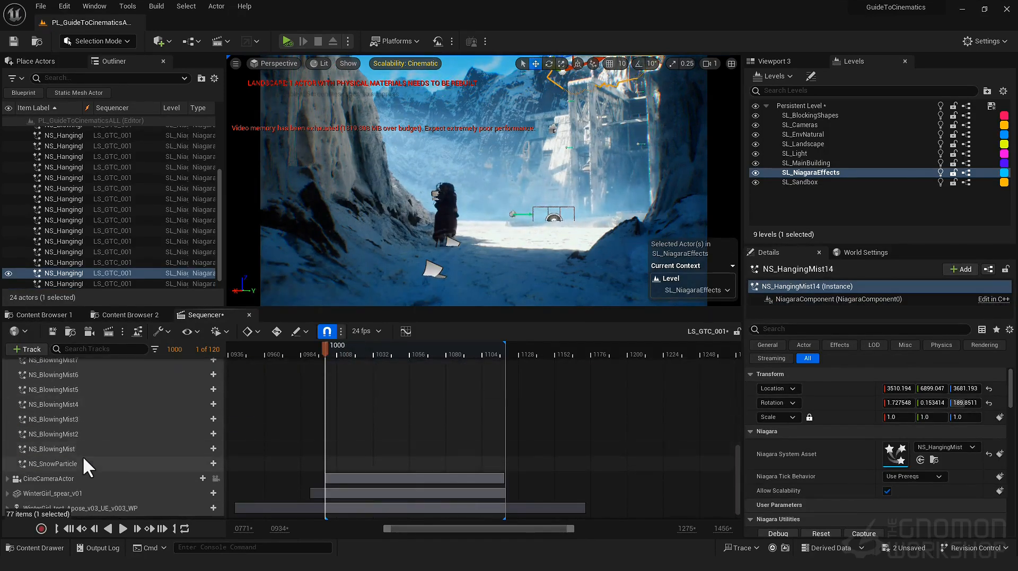
pyautogui.keyDown('shift'); pyautogui.click(81, 460); pyautogui.keyUp('shift')
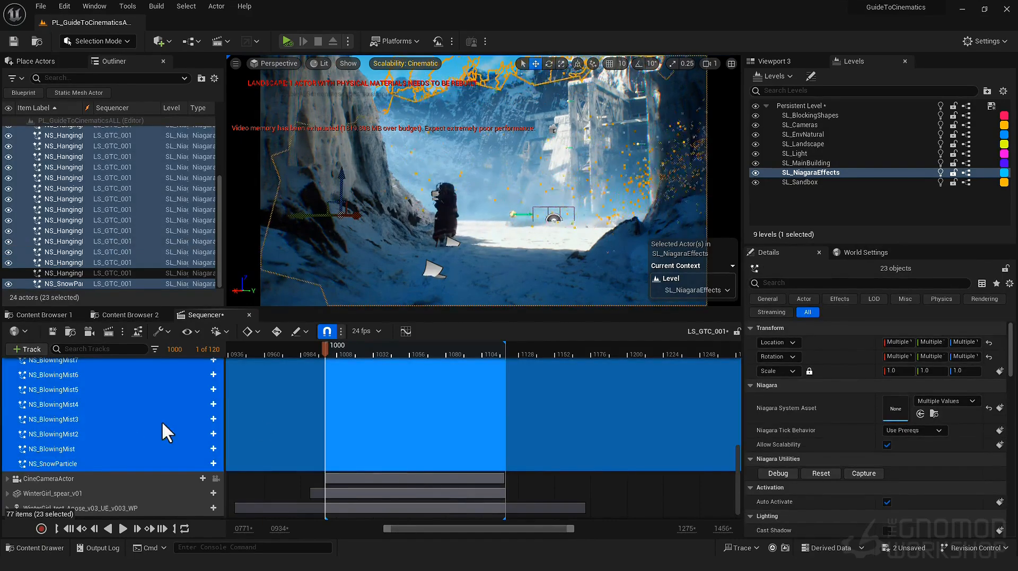
pyautogui.scroll(6, 352, 427)
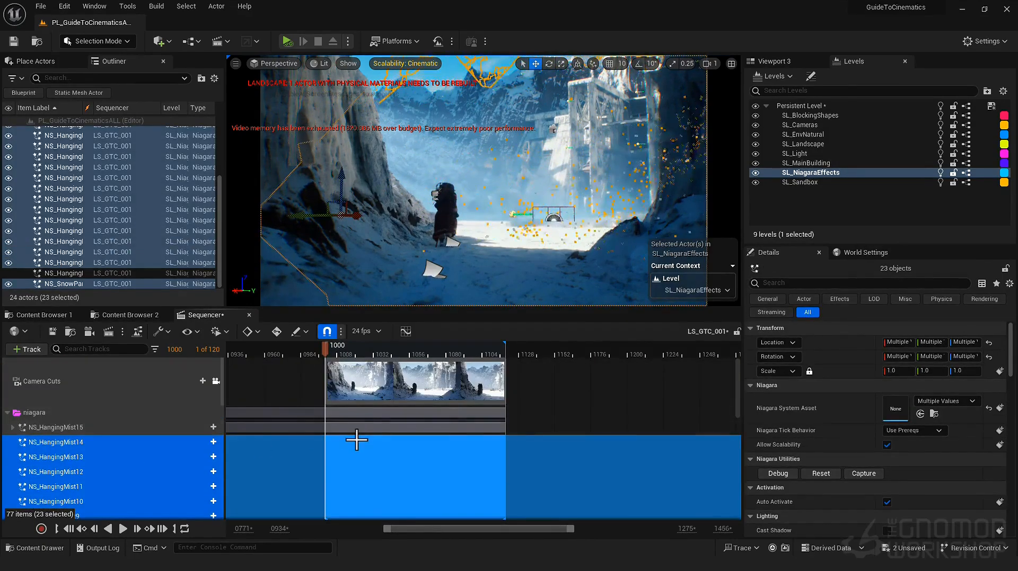
pyautogui.hotkey('shift', 'v')
pyautogui.scroll(-4, 379, 445)
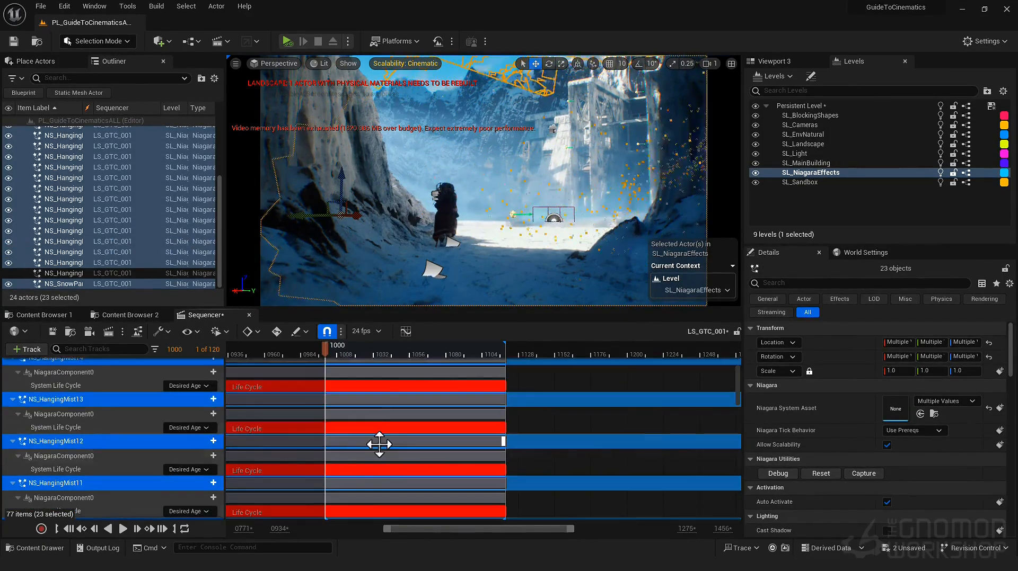
pyautogui.scroll(-10, 379, 445)
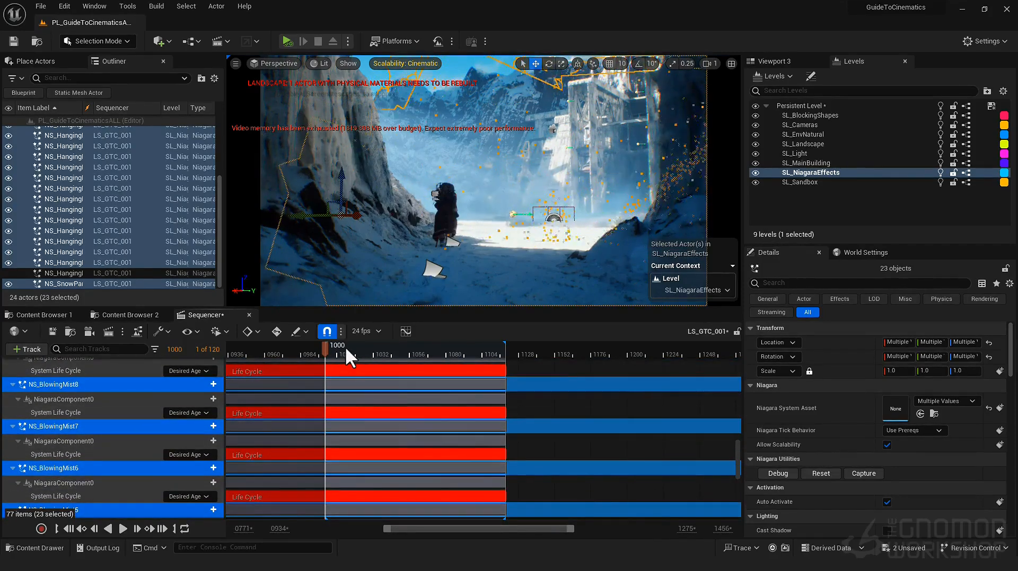
# - Scrub and play the sequence to check how the mist and snow effects behave over the shot
pyautogui.click(346, 348)
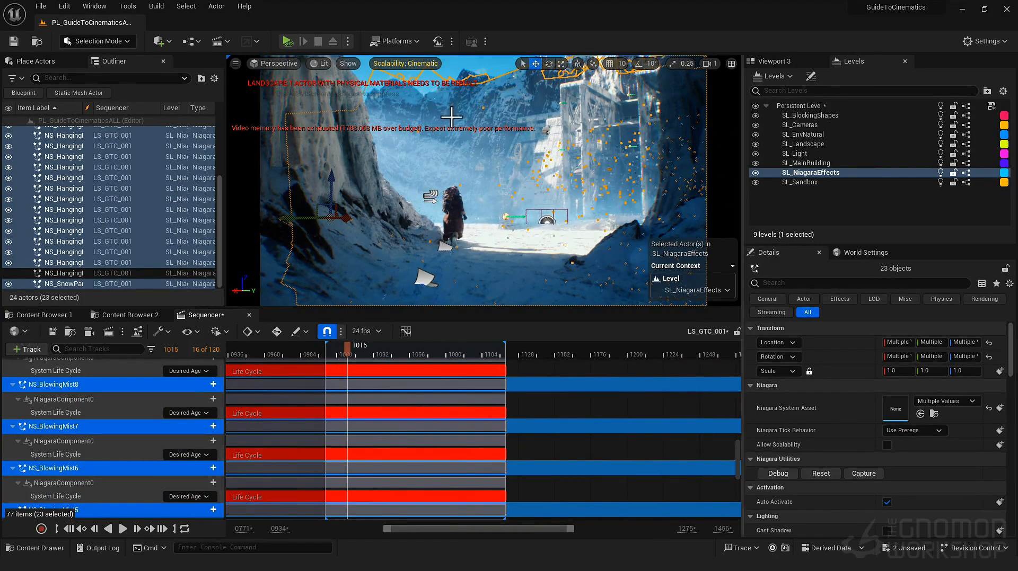
pyautogui.press('space')
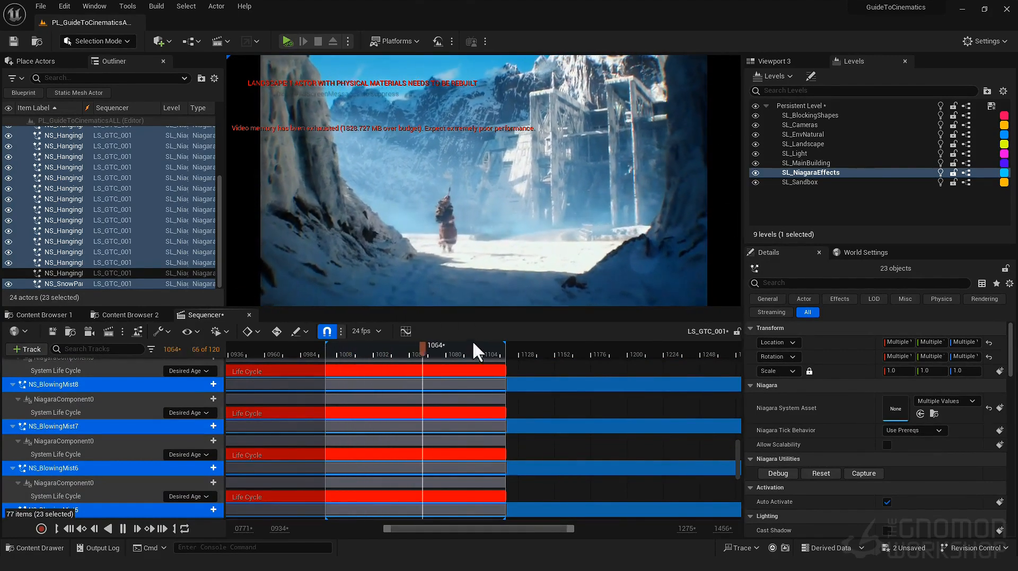
pyautogui.click(443, 345)
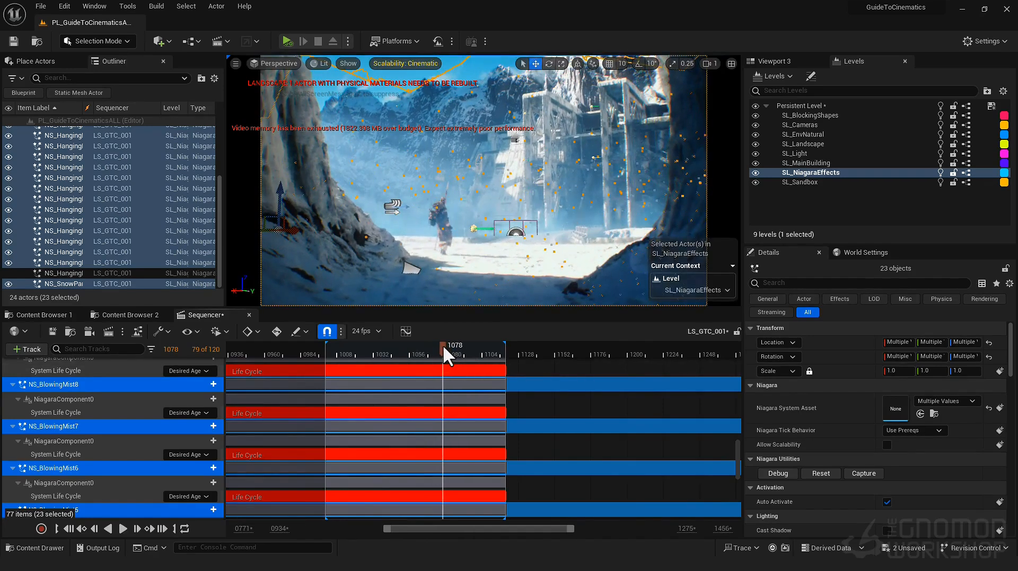
pyautogui.moveTo(442, 351); pyautogui.dragTo(456, 352)
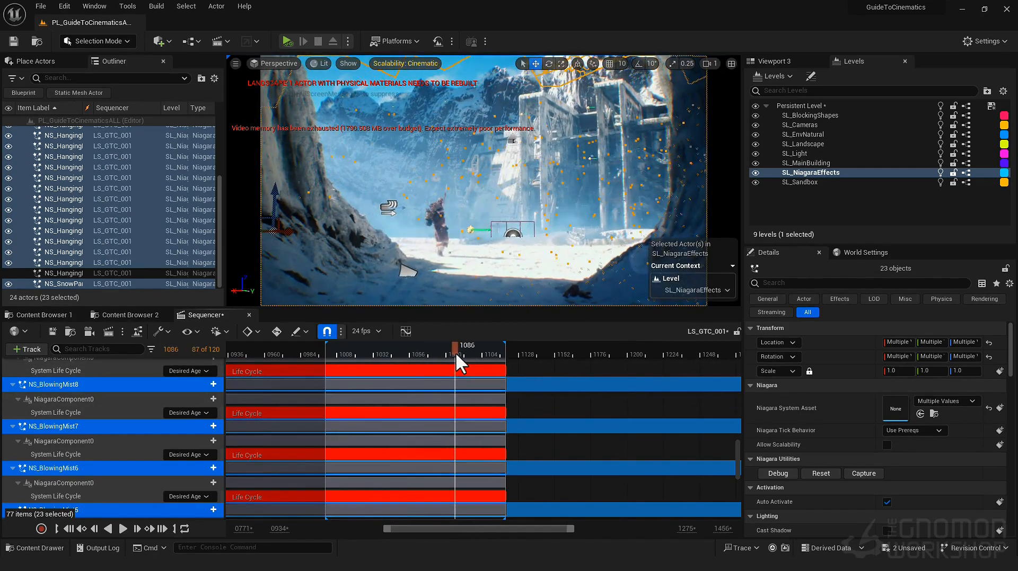
pyautogui.scroll(10, 412, 398)
pyautogui.press('space')
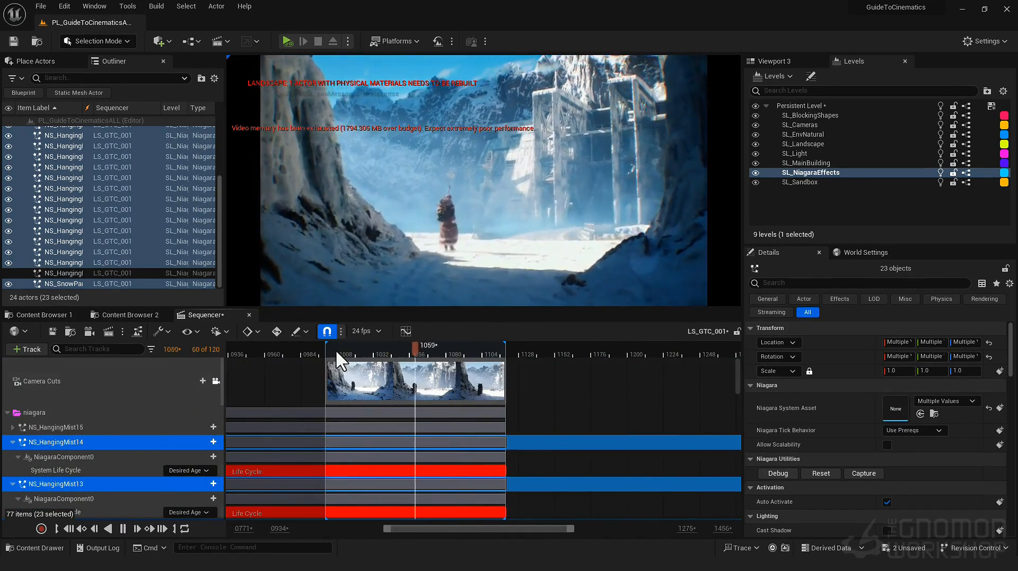
pyautogui.press('space')
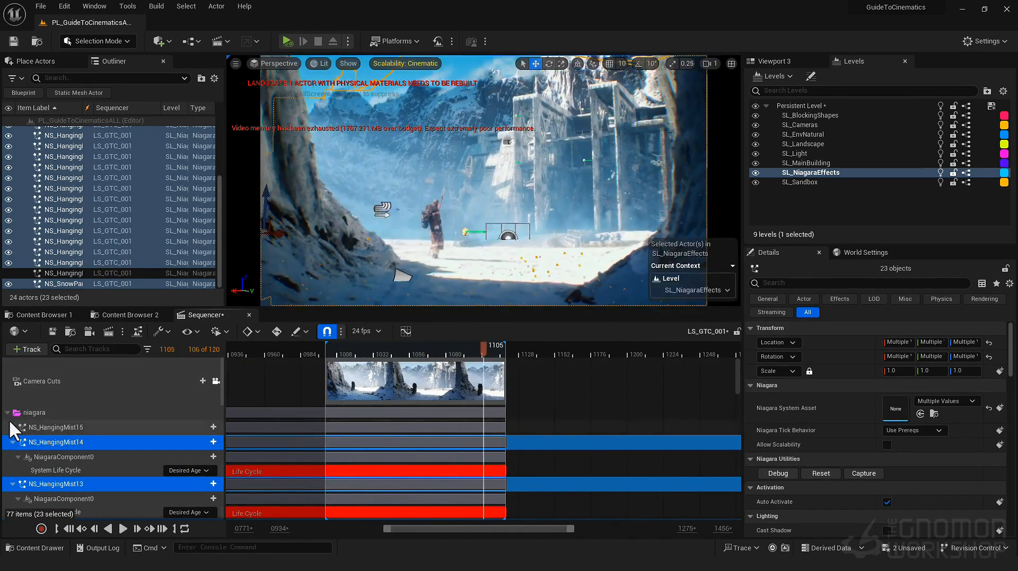
# - Open the Movie Render Queue for the LS_GTC_001 sequence and switch to a new Empty Level
pyautogui.click(21, 427)
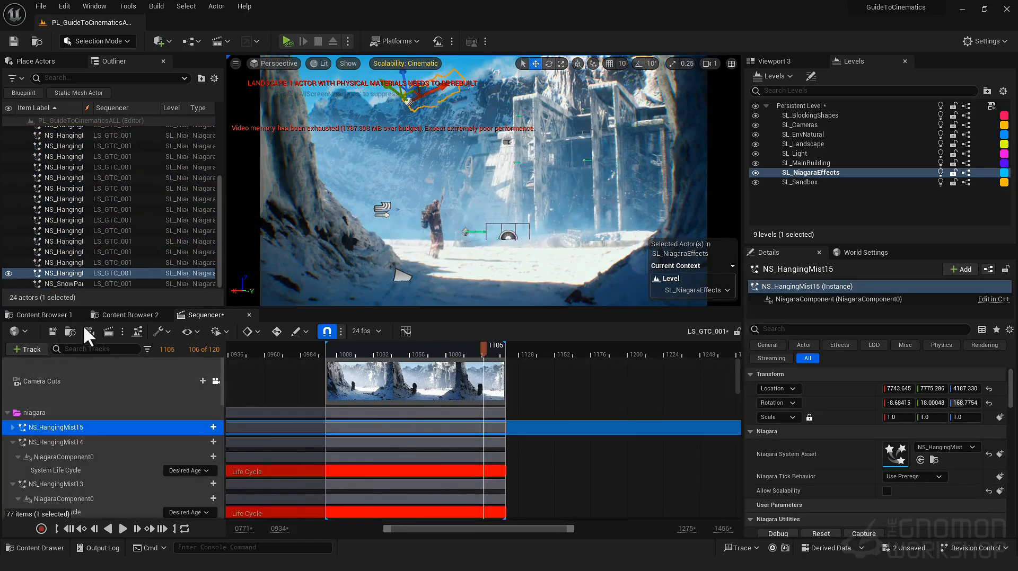
pyautogui.click(112, 335)
pyautogui.hotkey('ctrl', 'n')
pyautogui.click(578, 249)
pyautogui.click(574, 384)
pyautogui.click(536, 405)
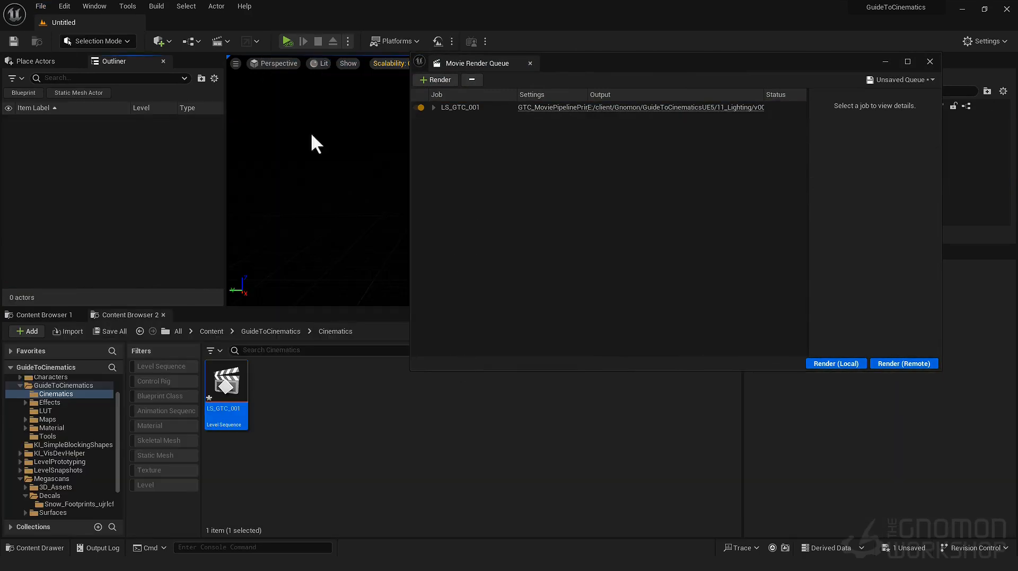
# - Render the LS_GTC_001 job locally and play the resulting LS_GTC_001.v001.mov in VLC media player
pyautogui.click(521, 106)
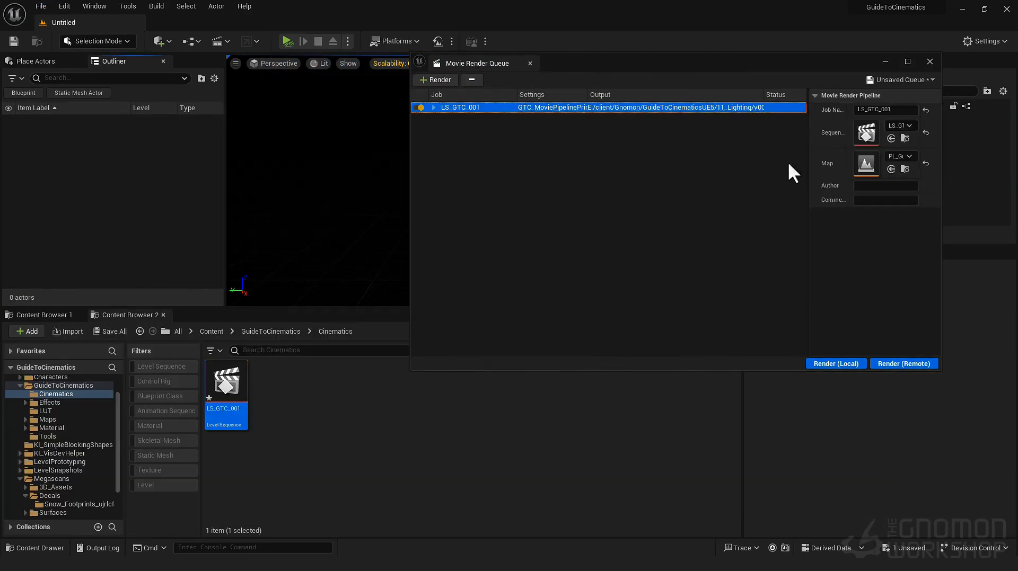
pyautogui.click(851, 366)
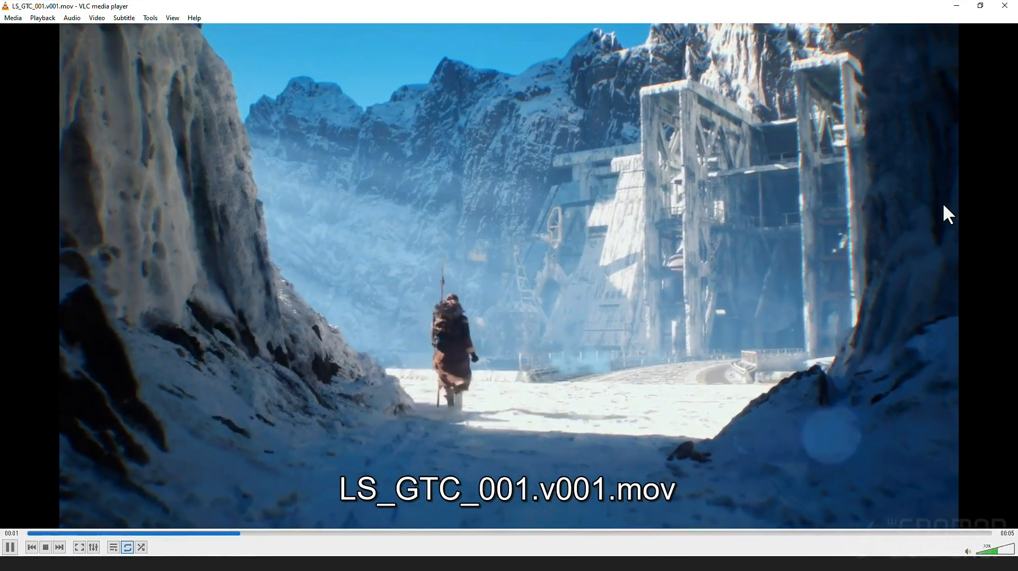
pyautogui.press('n')
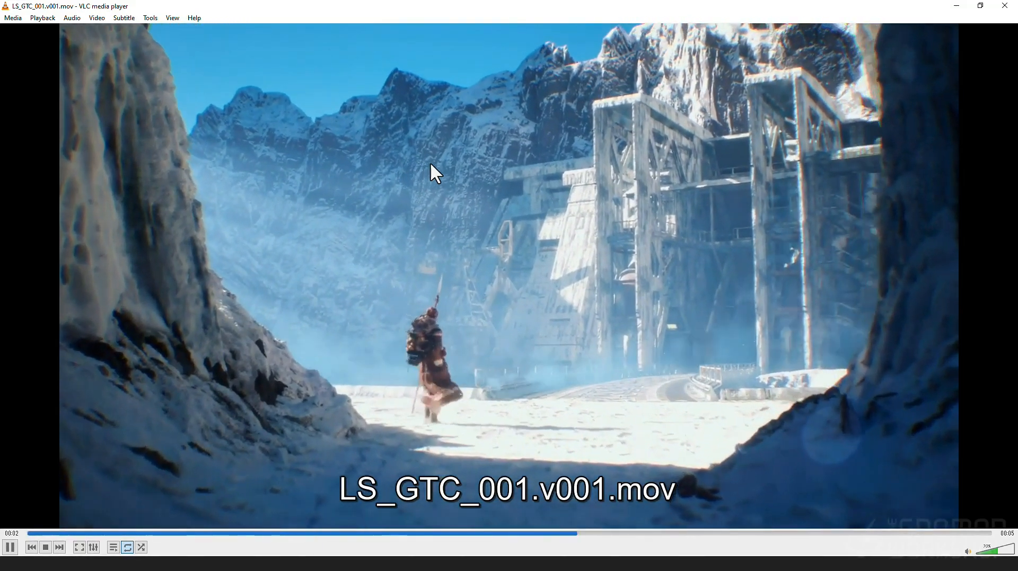
# - Switch back to Unreal Editor and override the PostProcessVolume's Lumen Final Gather Quality with 2
pyautogui.hotkey('alt', 'Tab')
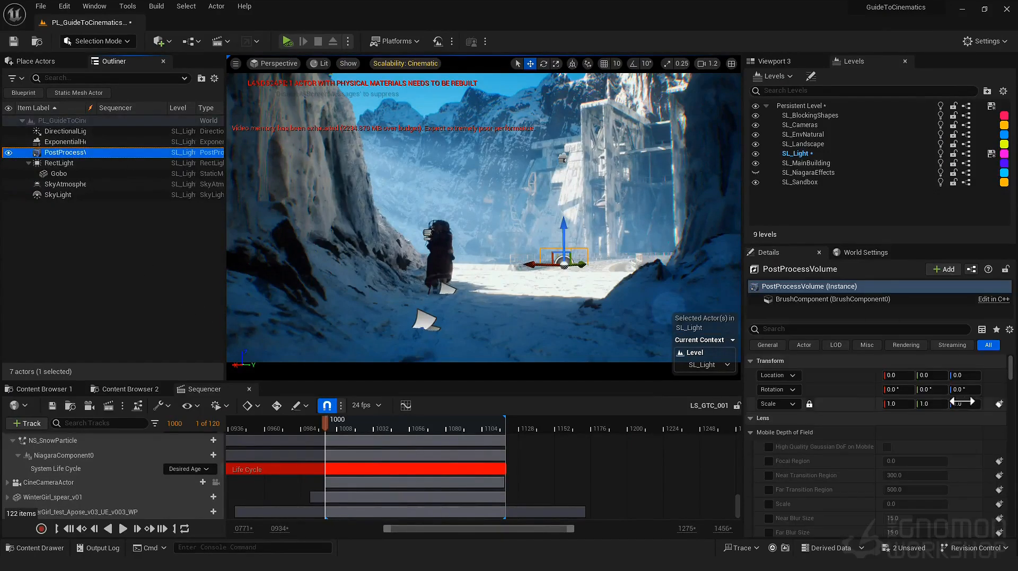
pyautogui.click(821, 331)
pyautogui.write('lumen')
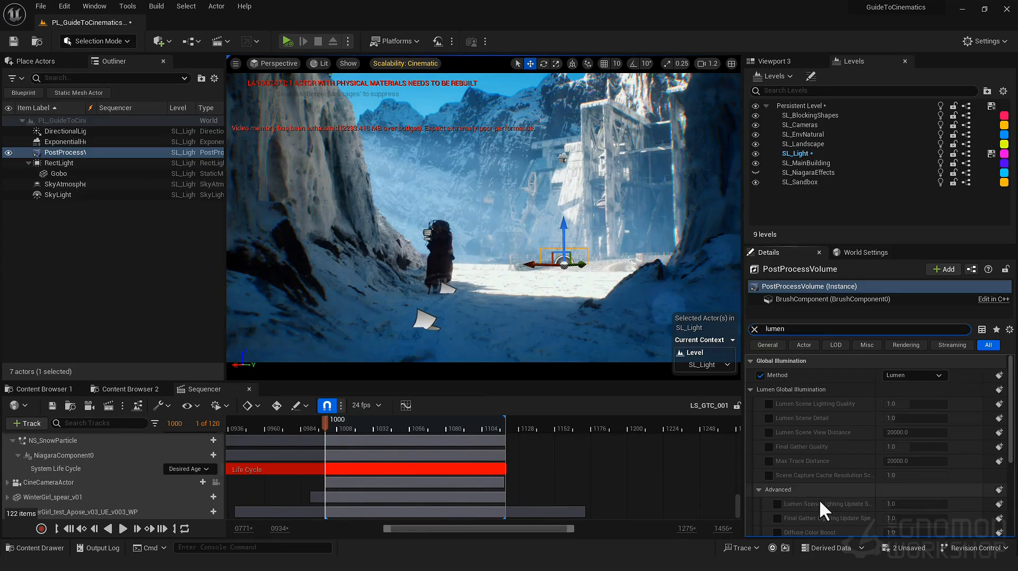
pyautogui.click(768, 447)
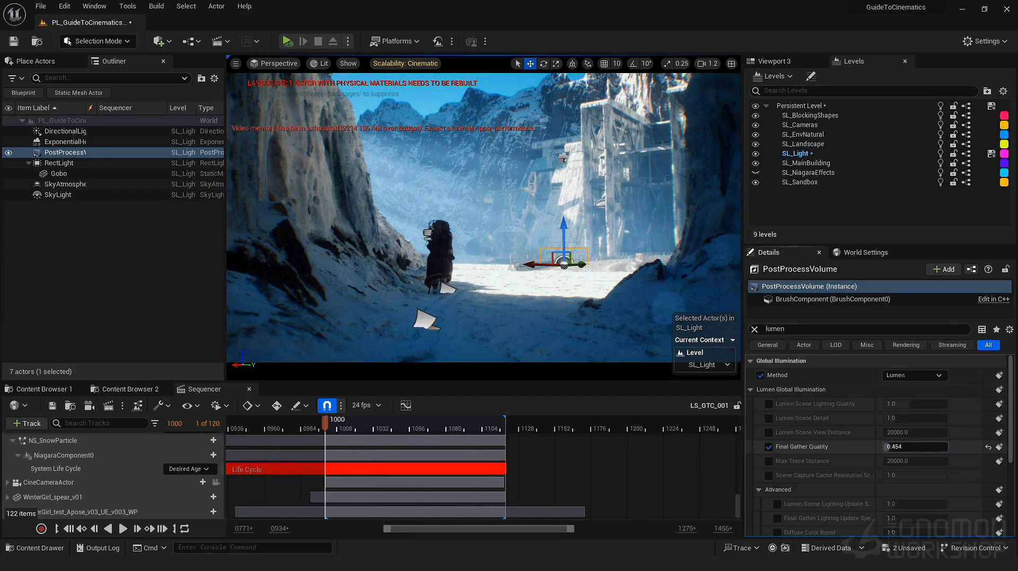
pyautogui.moveTo(915, 446); pyautogui.dragTo(859, 451)
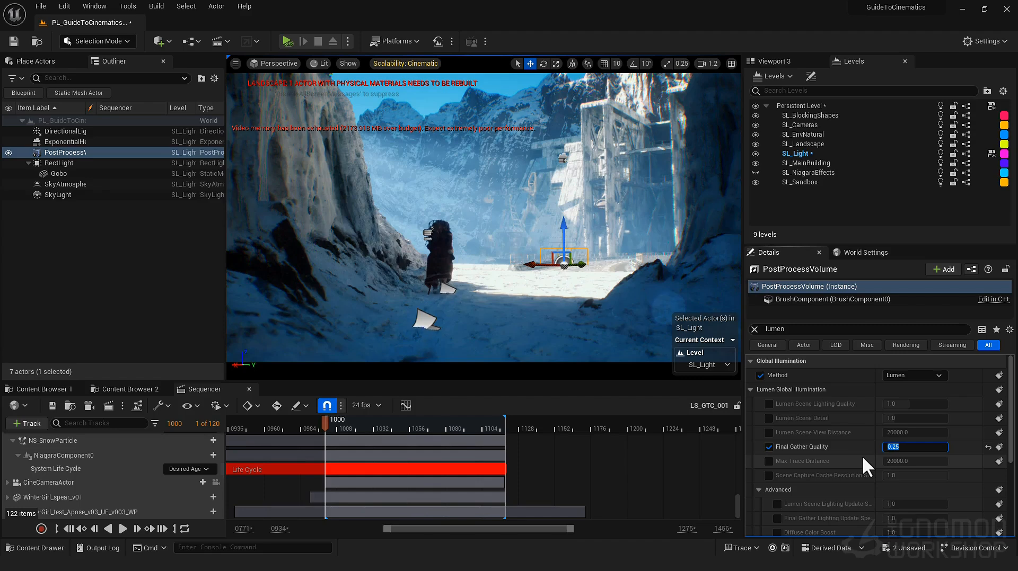
pyautogui.write('2')
pyautogui.press('Return')
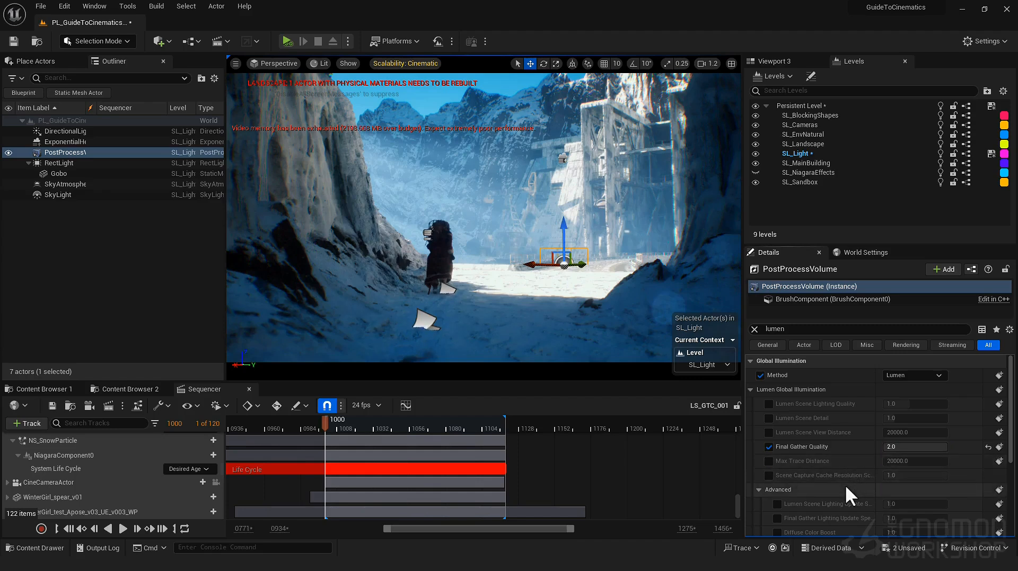
# - Show the viewport in Lumen Scene view and override the PostProcessVolume's Max Trace Distance with 2097152
pyautogui.click(323, 63)
pyautogui.click(472, 297)
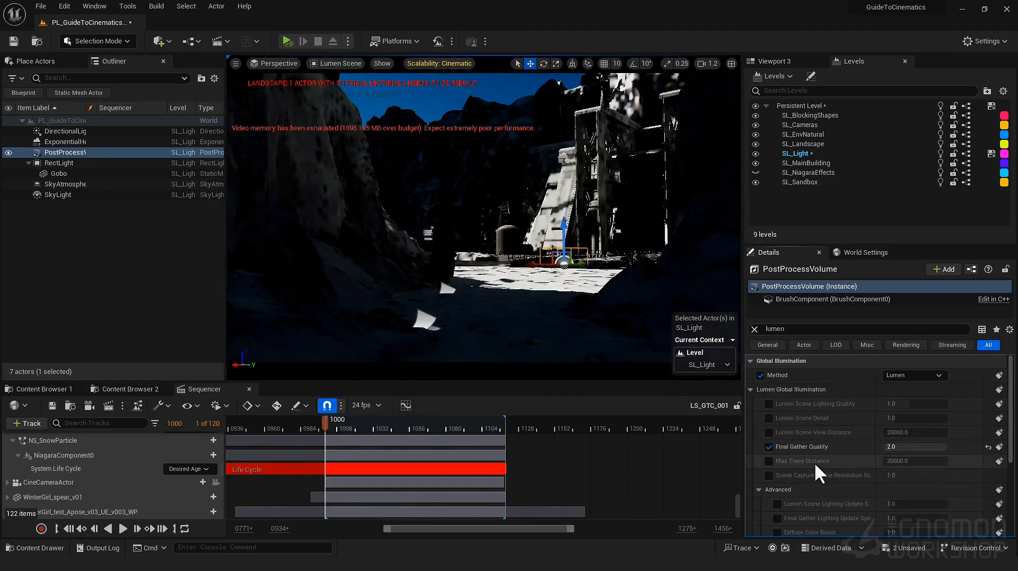
pyautogui.click(769, 461)
pyautogui.moveTo(933, 462); pyautogui.dragTo(970, 462)
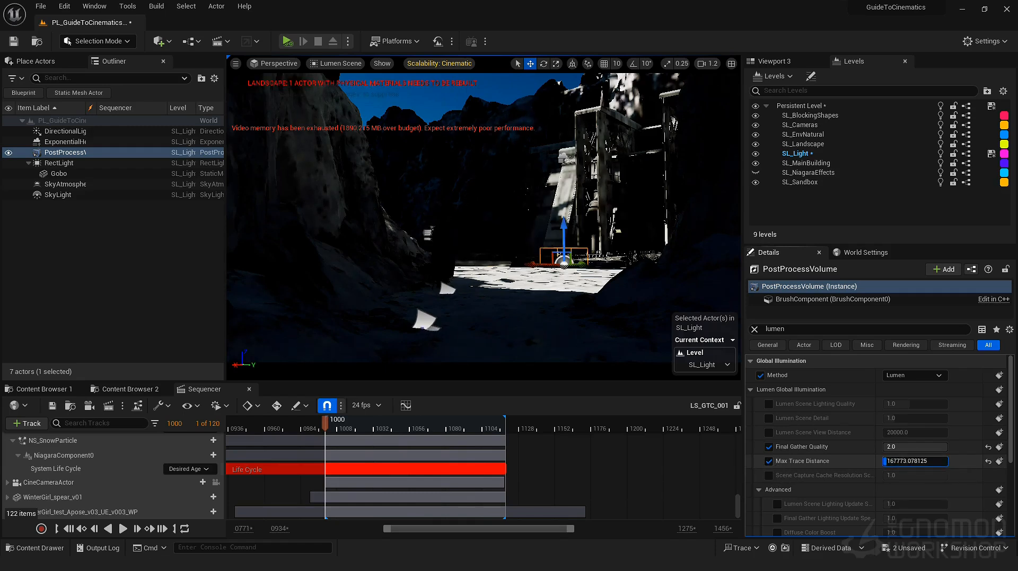
pyautogui.write('1')
pyautogui.press('Return')
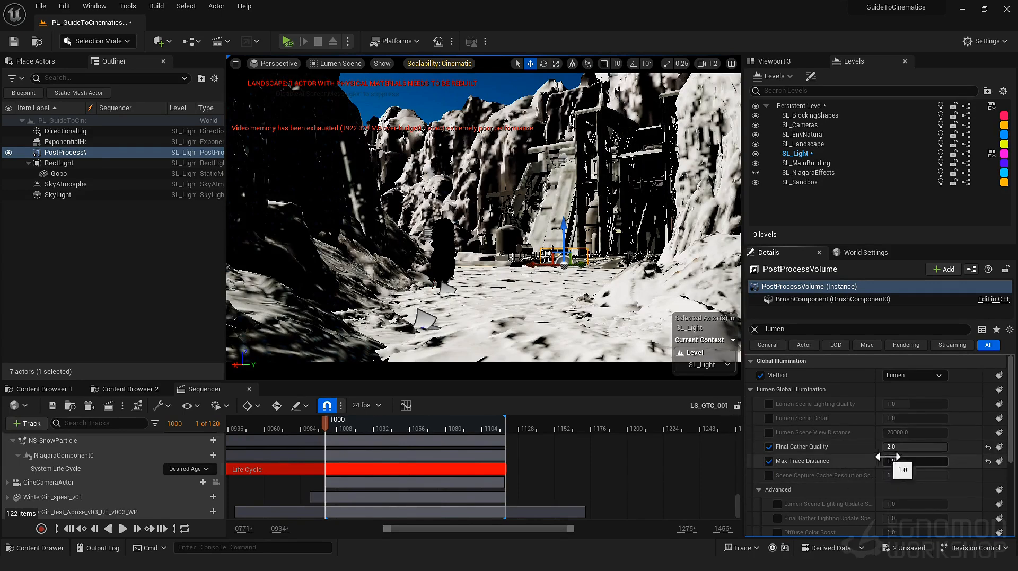
pyautogui.moveTo(899, 459); pyautogui.dragTo(948, 459)
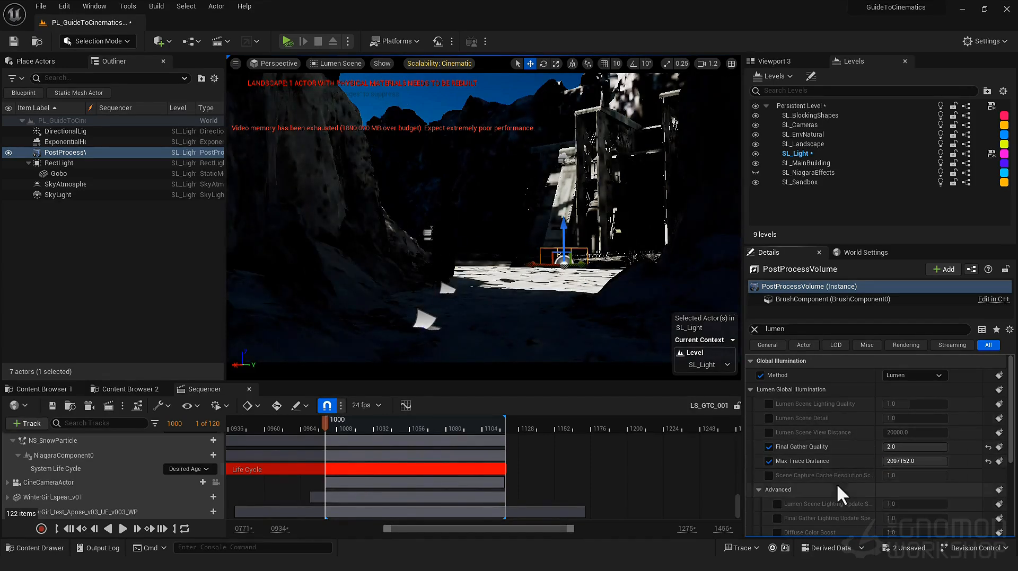
pyautogui.moveTo(927, 461); pyautogui.dragTo(888, 461)
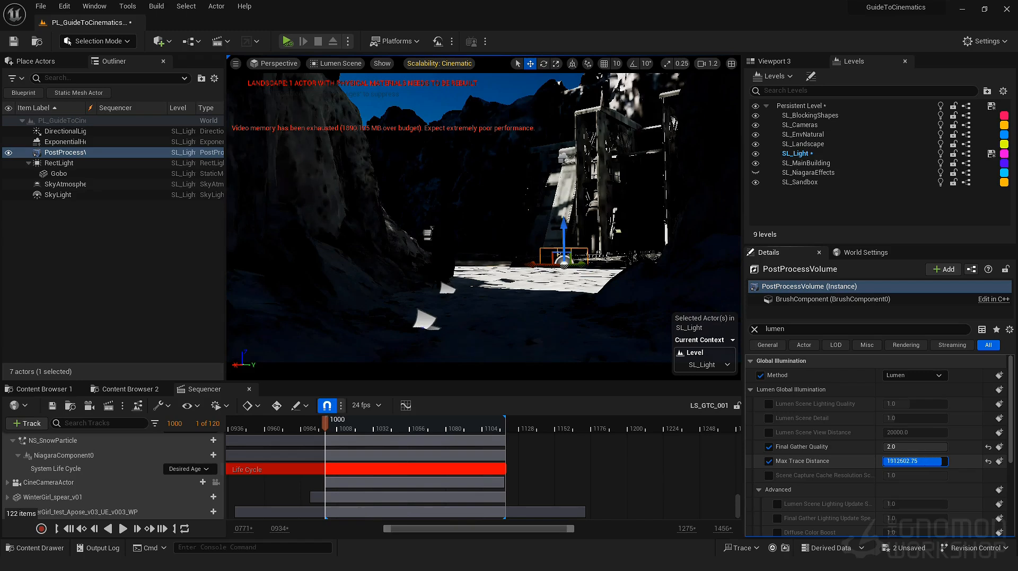
pyautogui.moveTo(941, 461); pyautogui.dragTo(947, 461)
# - Override Lumen Scene Lighting Quality with 2 and return the viewport to Lit view
pyautogui.click(768, 404)
pyautogui.moveTo(891, 405); pyautogui.dragTo(858, 404)
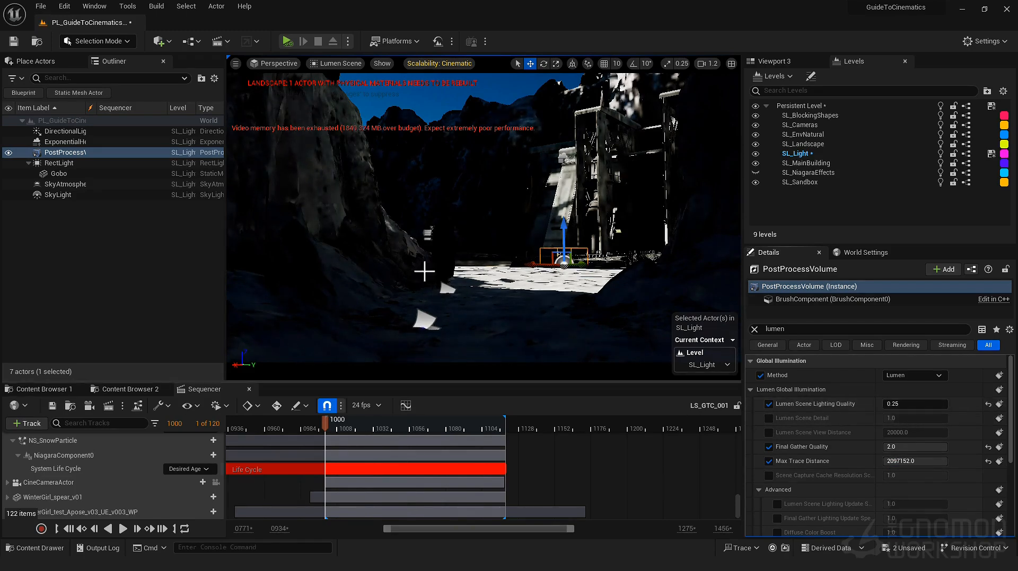
pyautogui.moveTo(900, 406); pyautogui.dragTo(922, 406)
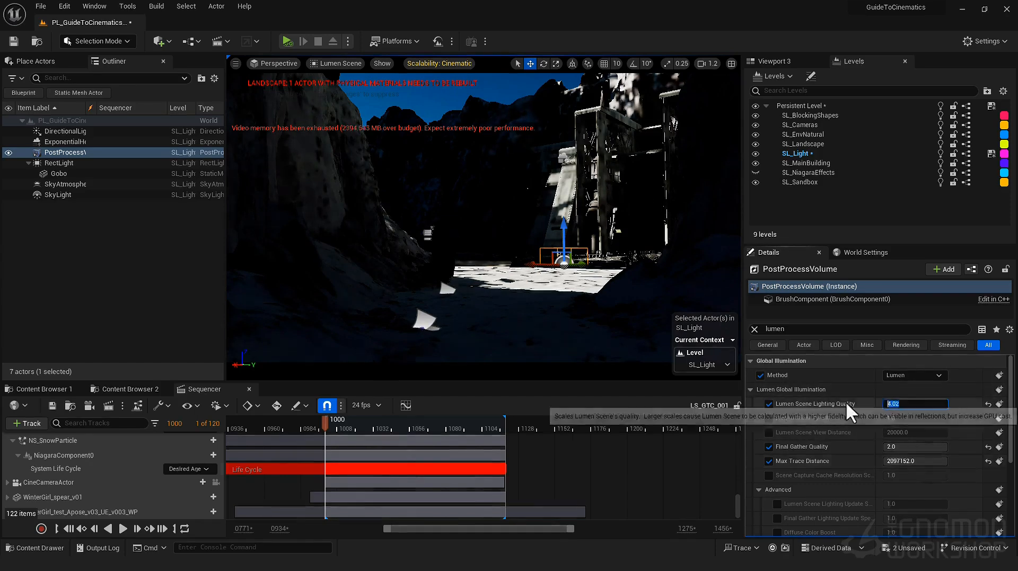
pyautogui.write('2')
pyautogui.press('Return')
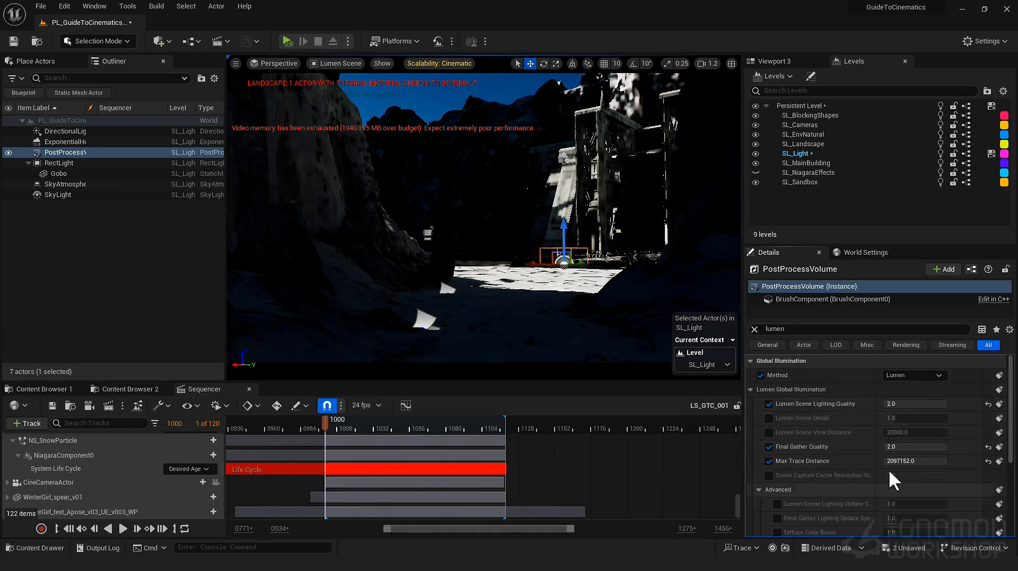
pyautogui.click(354, 75)
pyautogui.click(335, 63)
pyautogui.click(376, 91)
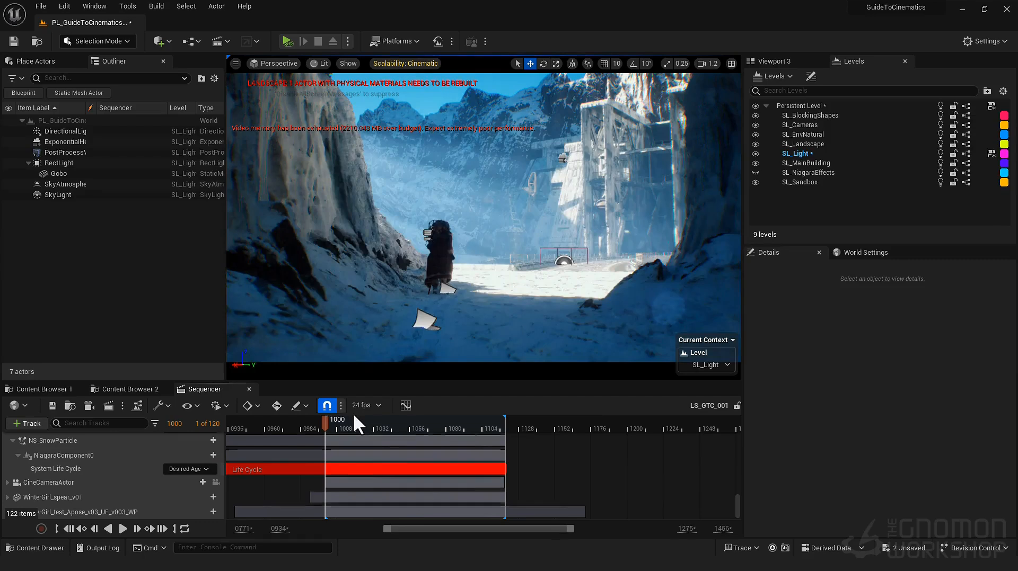
# - Add an Anti-aliasing setting to the LS_GTC_001 render config with 16 temporal samples and the anti-aliasing method overridden to None
pyautogui.click(109, 411)
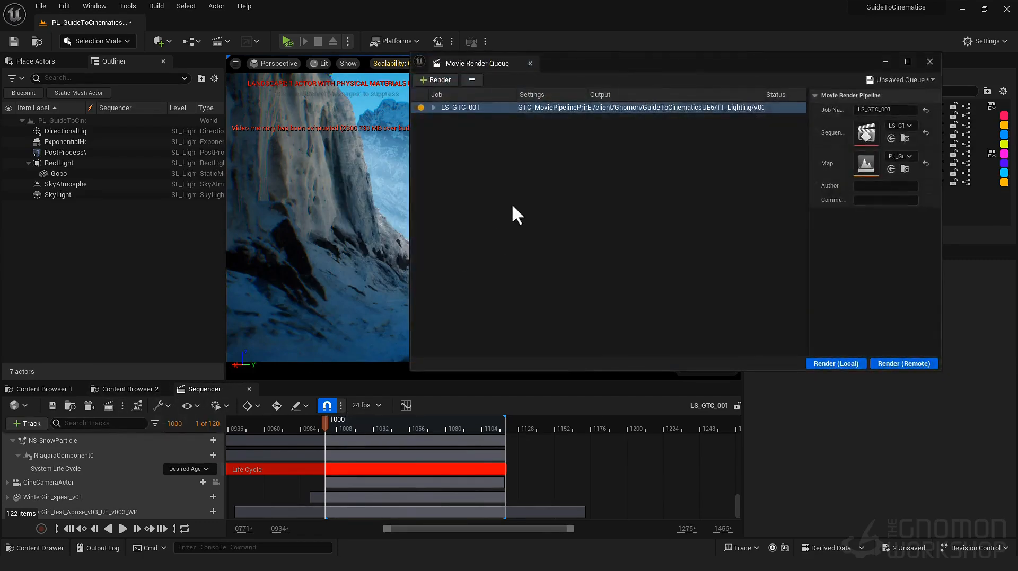
pyautogui.click(549, 108)
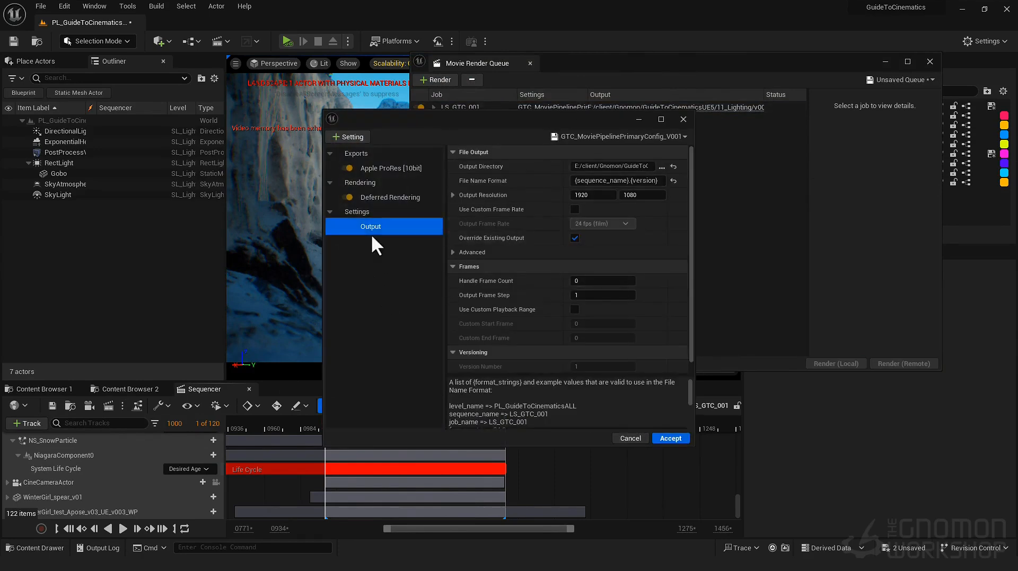
pyautogui.click(345, 138)
pyautogui.click(363, 168)
pyautogui.click(361, 225)
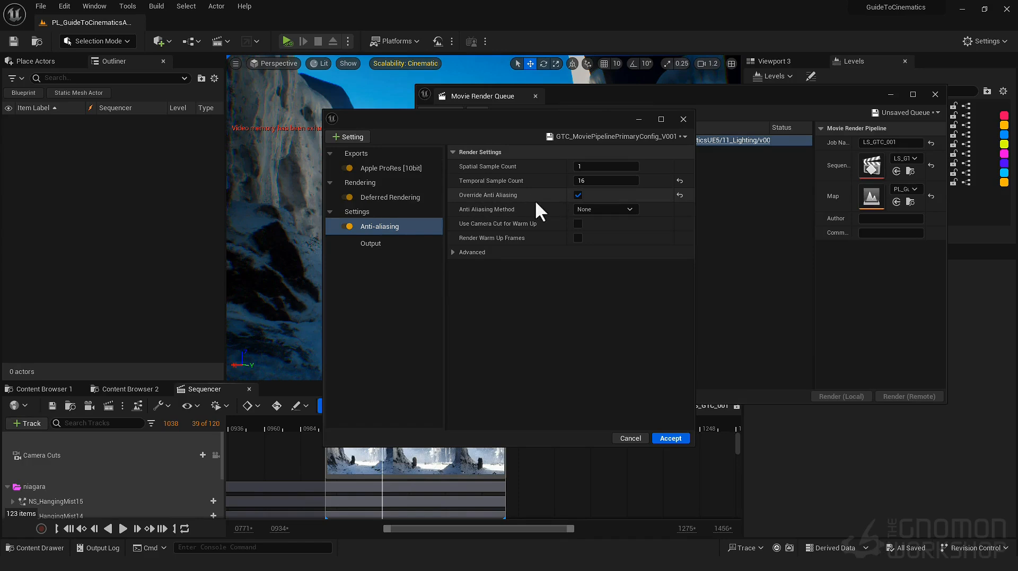
pyautogui.moveTo(542, 182)
pyautogui.click(369, 289)
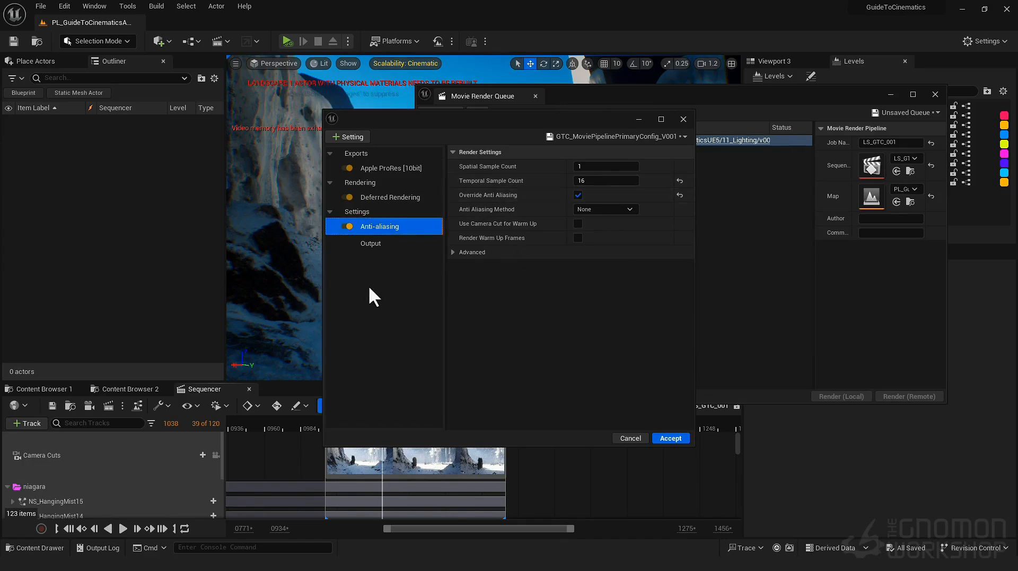
# - Add a Console Variables setting to the render config with r.ScreenPercentage at 150 and accept the config
pyautogui.click(356, 136)
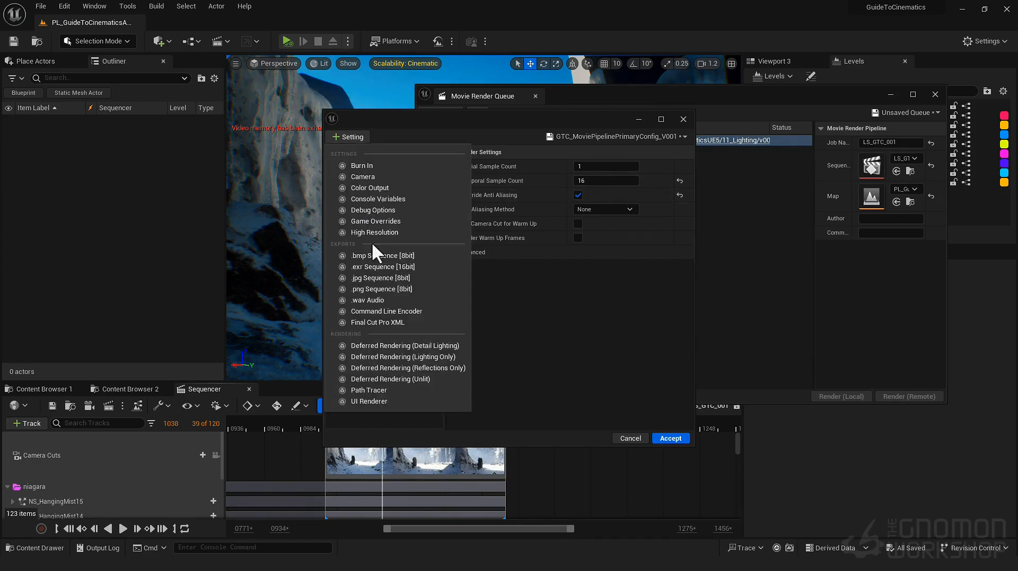
pyautogui.click(386, 195)
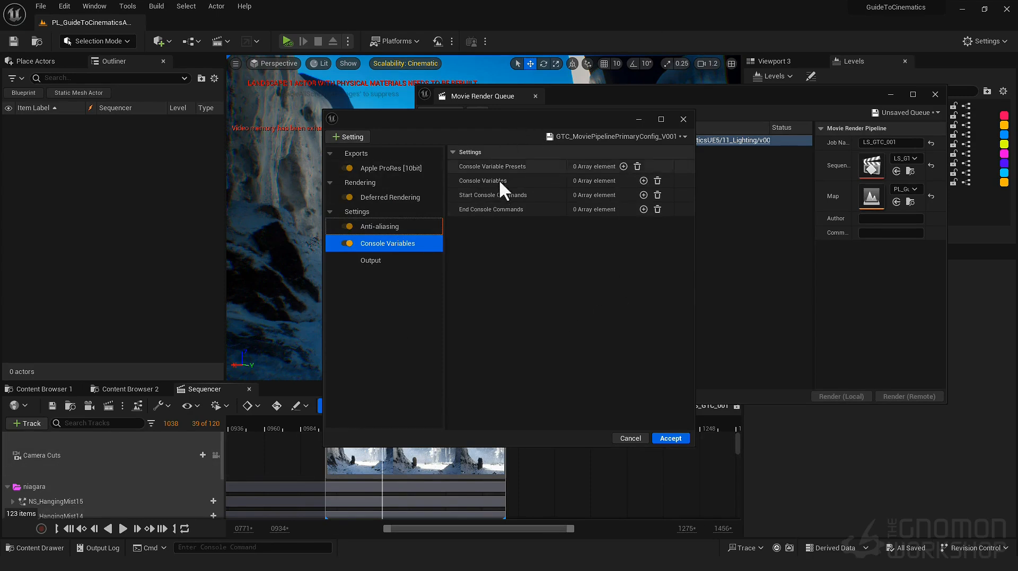
pyautogui.click(643, 180)
pyautogui.click(519, 196)
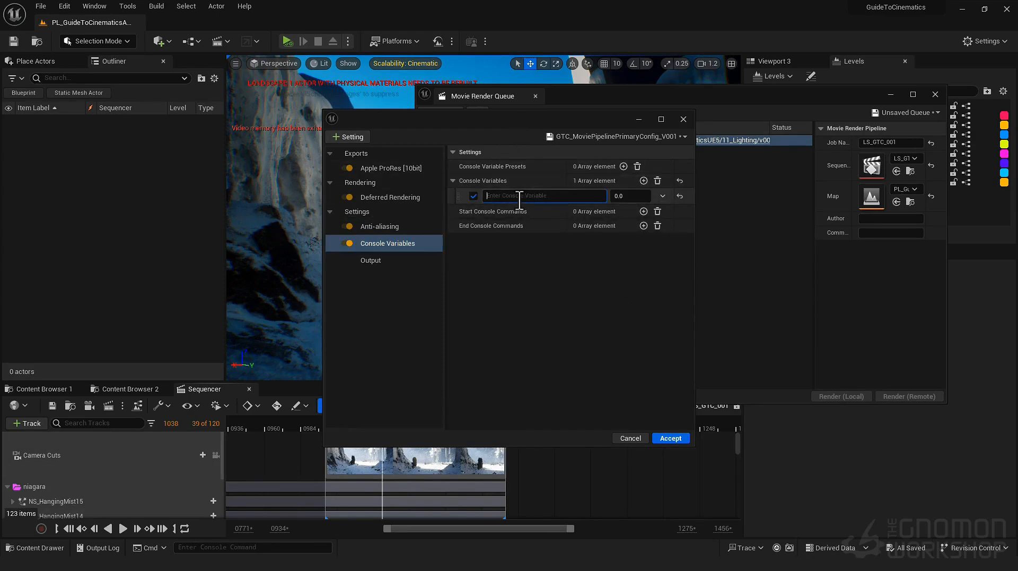
pyautogui.write('r.screen')
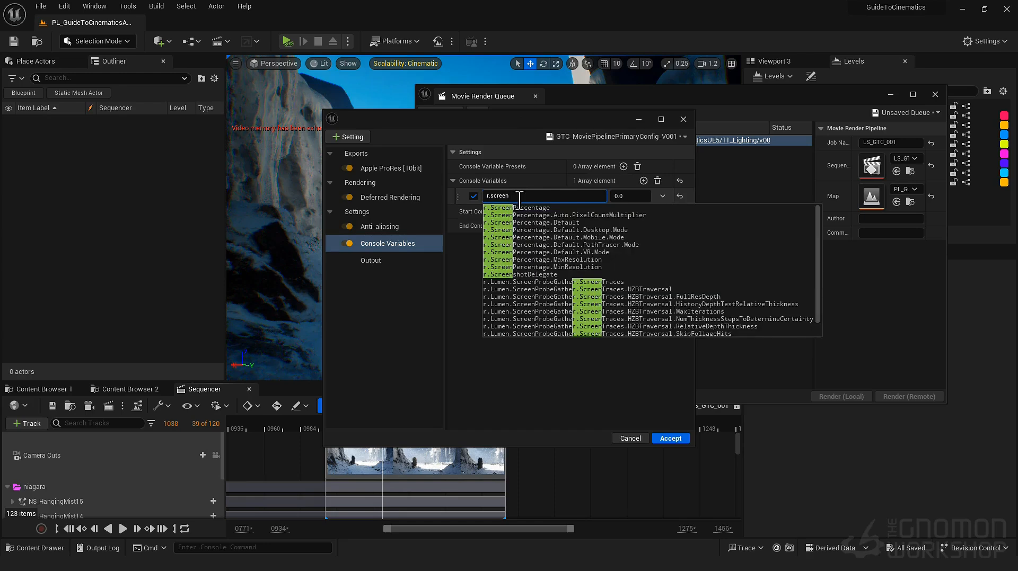
pyautogui.press('Down')
pyautogui.click(636, 194)
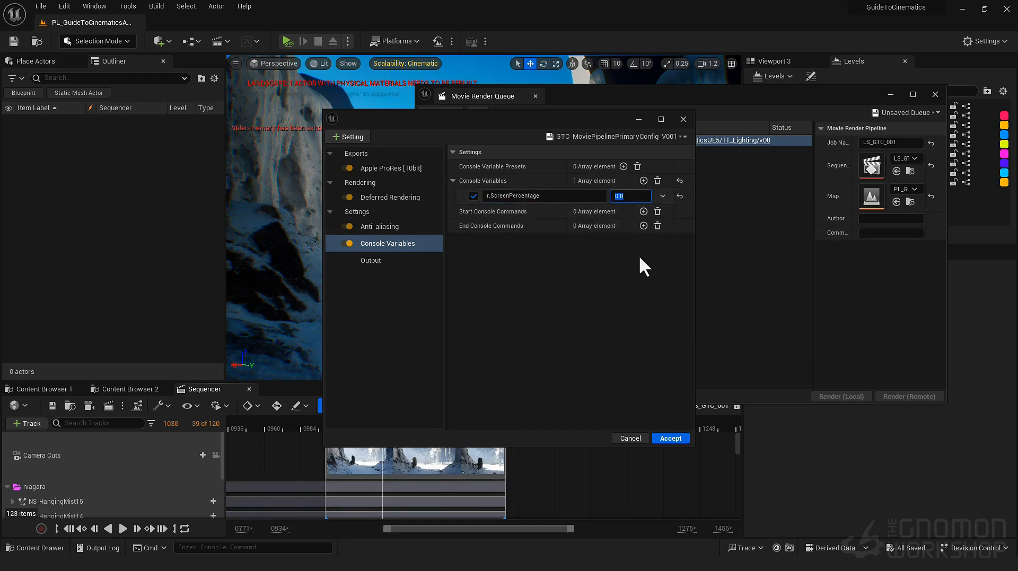
pyautogui.write('150')
pyautogui.press('Return')
pyautogui.click(669, 438)
# - Reopen the LS_GTC_001 job's config, save it to the GTC_MoviePipelinePrimaryConfig_V001 preset and accept it
pyautogui.click(553, 140)
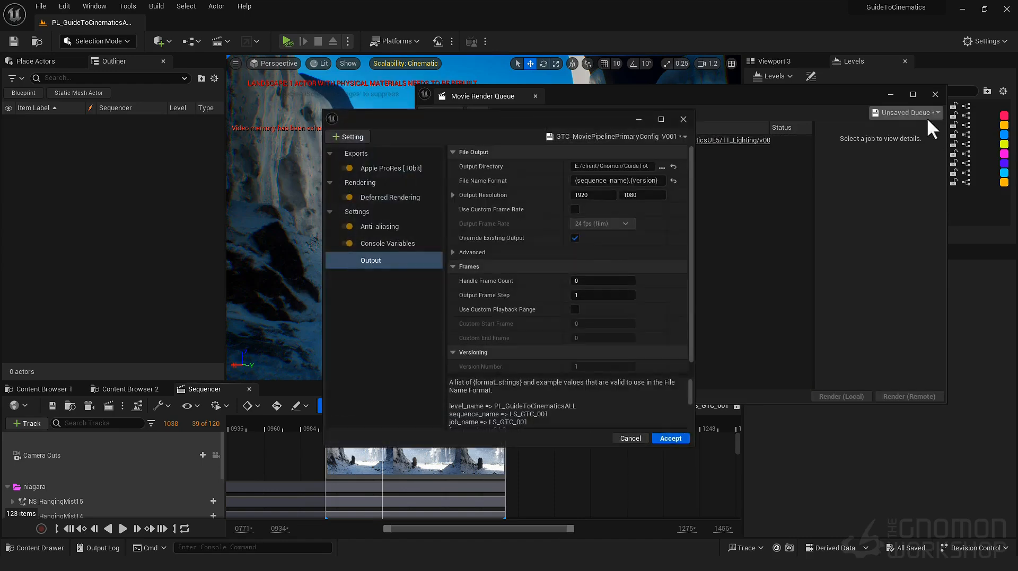
pyautogui.click(668, 137)
pyautogui.click(500, 169)
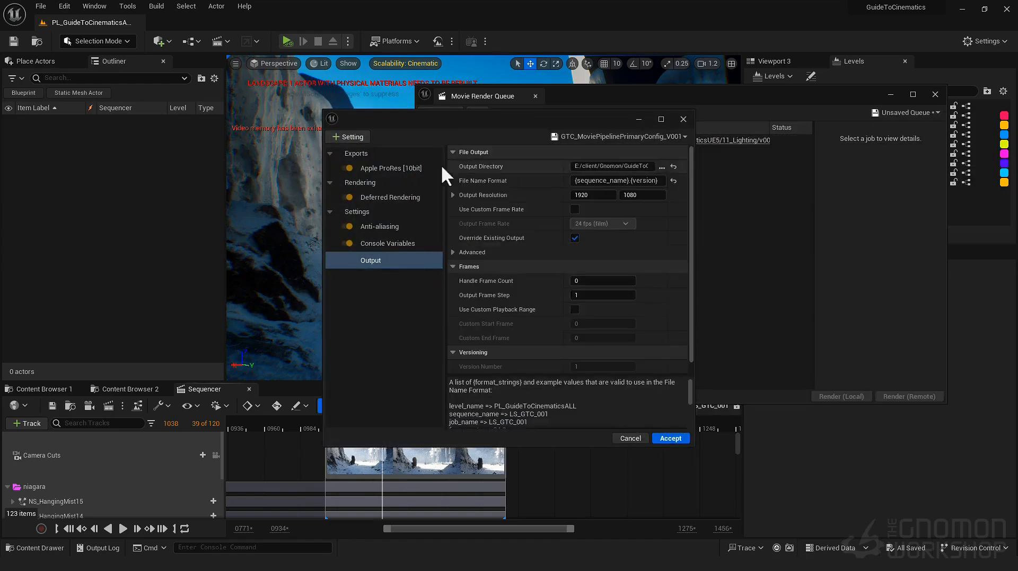
pyautogui.click(669, 439)
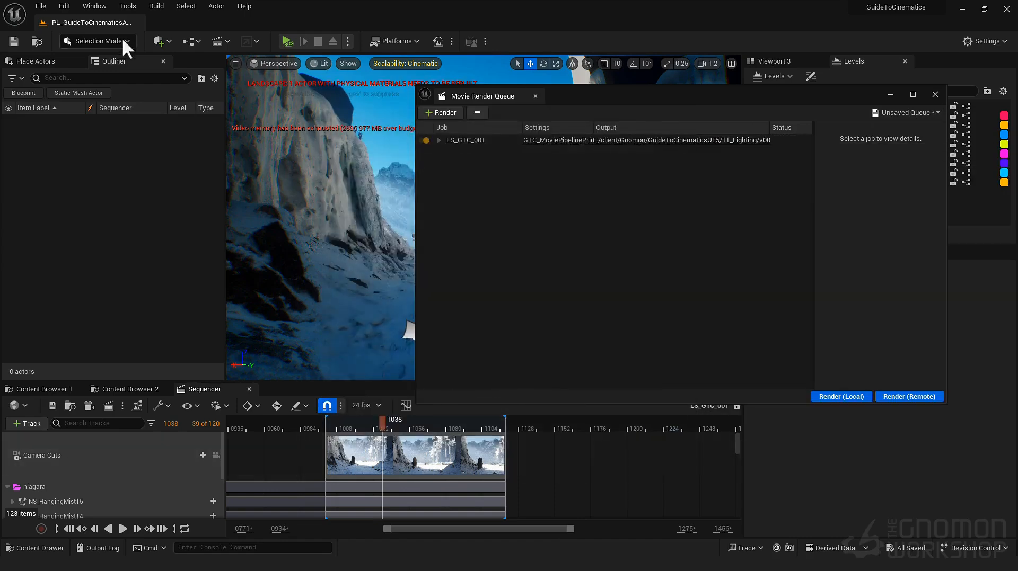
# - Create a new Empty Level and render the LS_GTC_001 job locally with the updated config
pyautogui.click(40, 6)
pyautogui.click(57, 31)
pyautogui.click(581, 249)
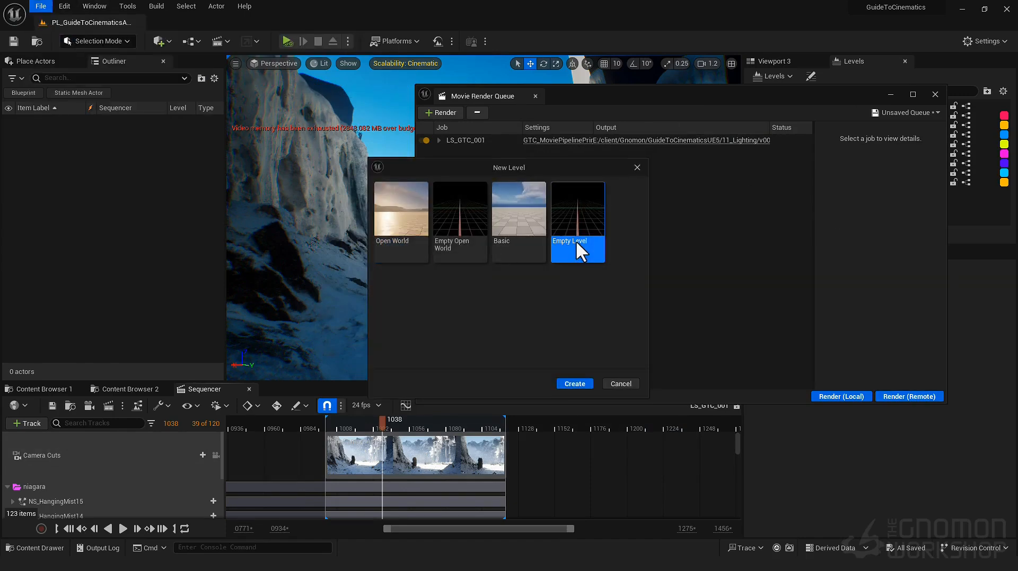
pyautogui.click(571, 385)
pyautogui.click(816, 396)
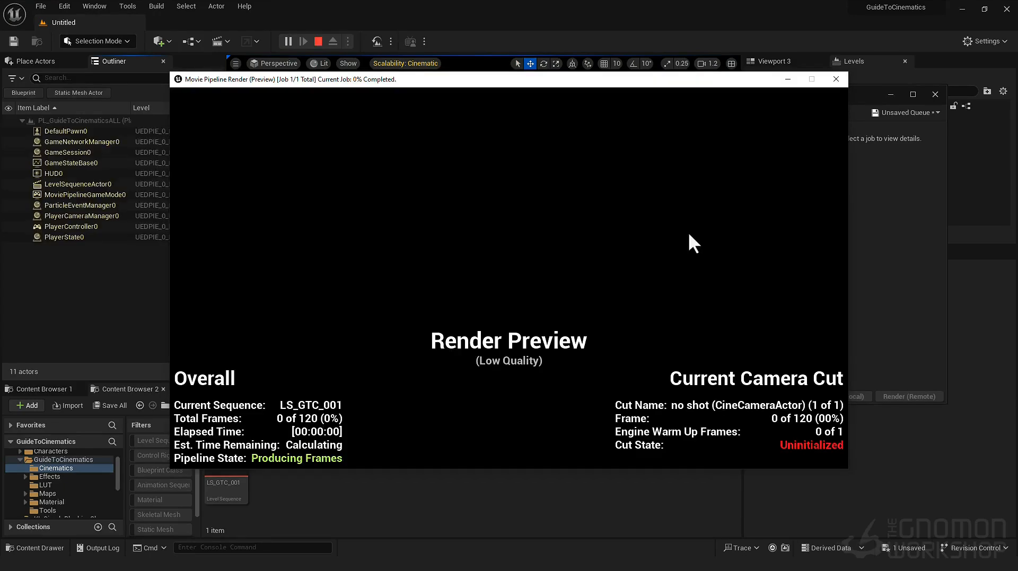